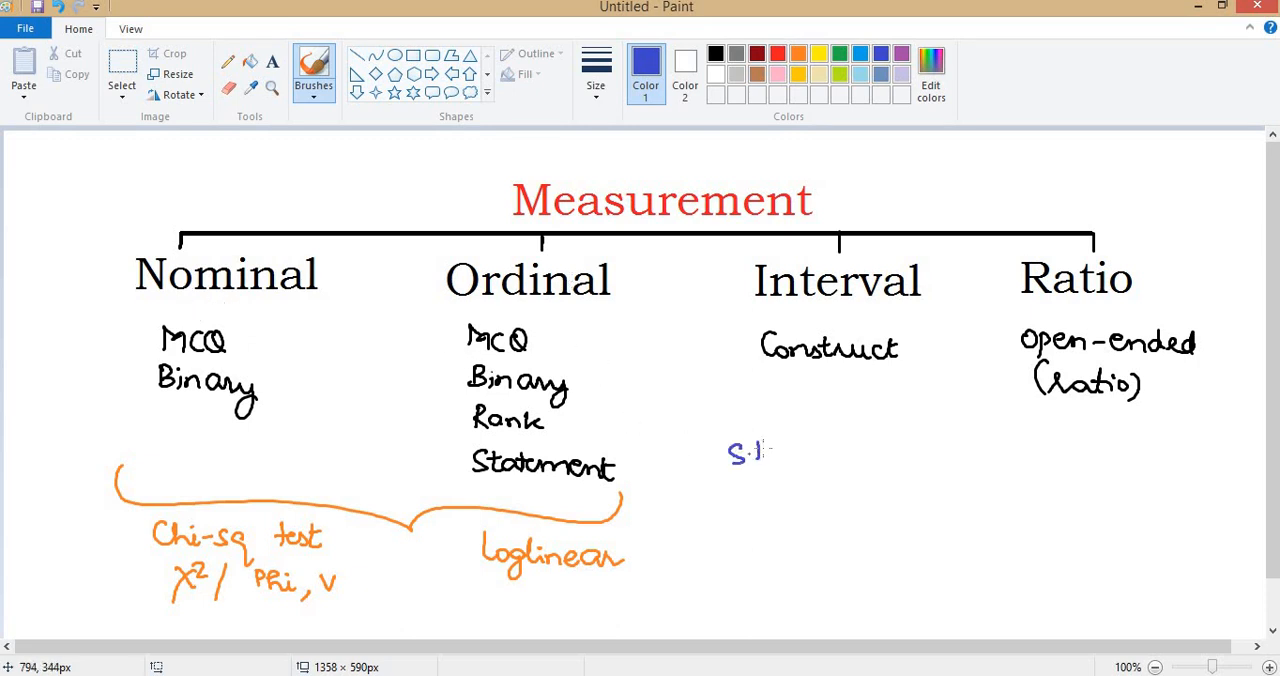
# Handwrite "Stepwise Regression" in blue below the Interval and Ratio columns, with "Many IDVs → 1 DV" beneath it.
pyautogui.moveTo(818, 453); pyautogui.dragTo(854, 459)
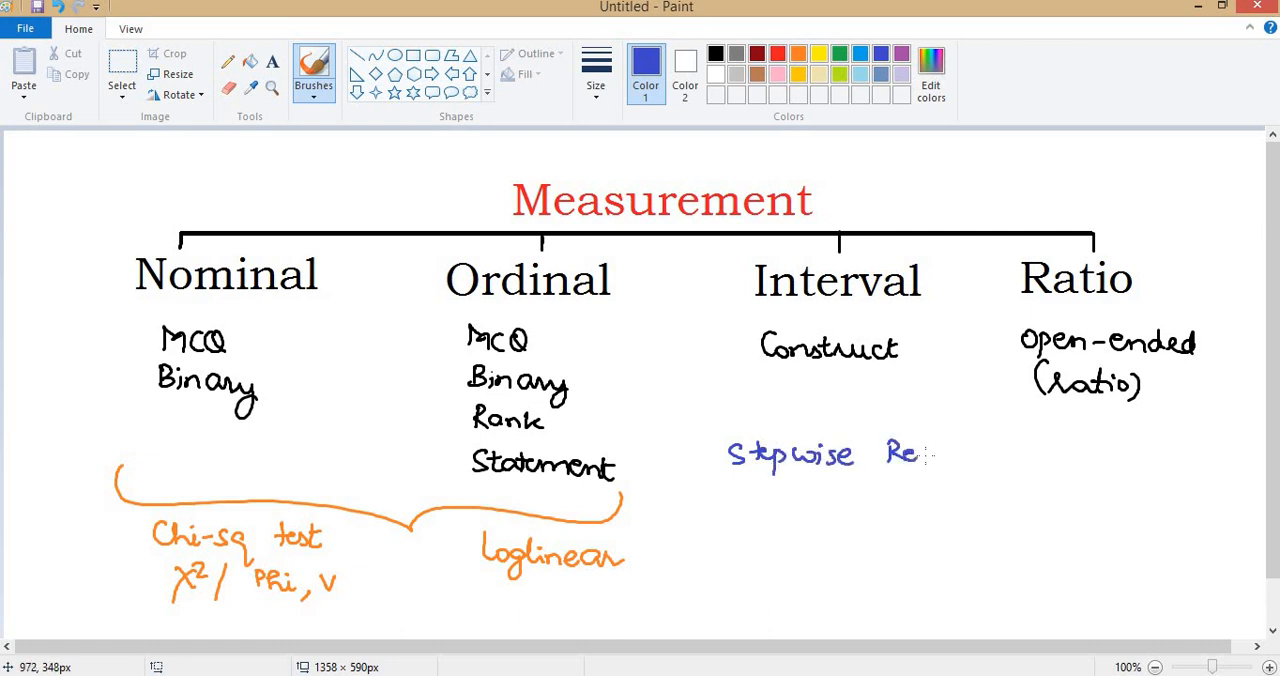
pyautogui.moveTo(940, 456); pyautogui.dragTo(999, 457)
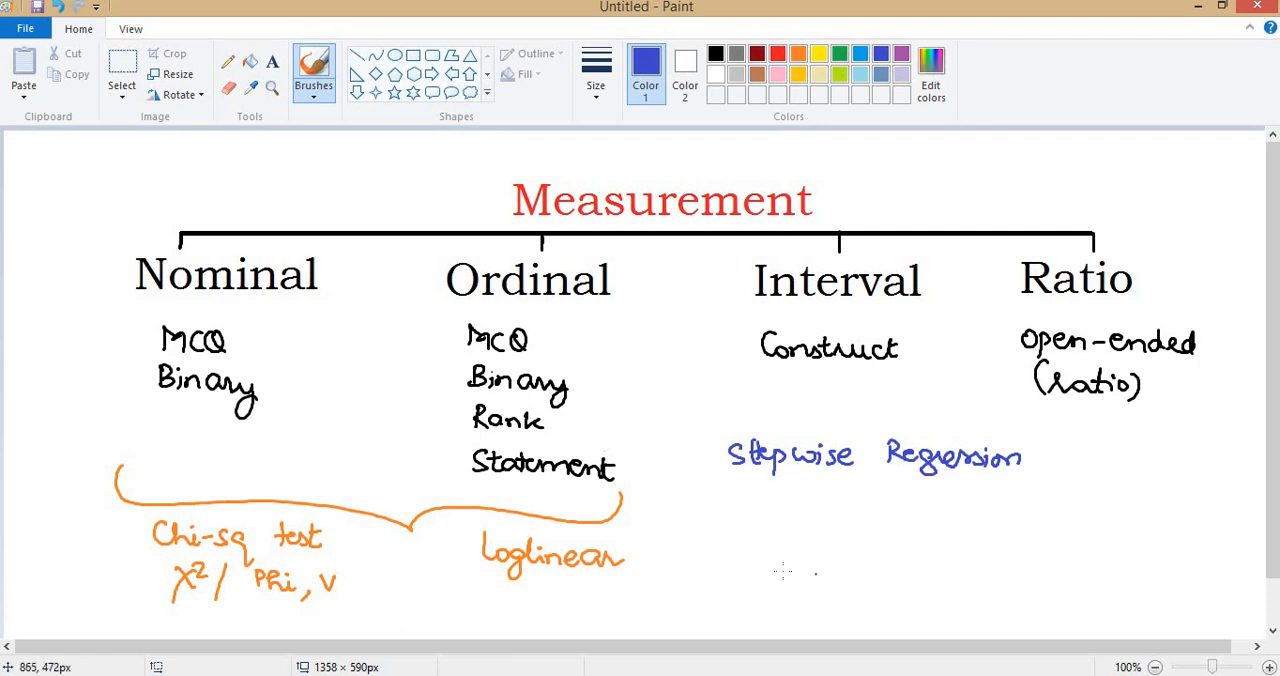
pyautogui.moveTo(773, 531)
pyautogui.mouseDown()
pyautogui.moveTo(815, 531)
pyautogui.moveTo(828, 563)
pyautogui.mouseUp()
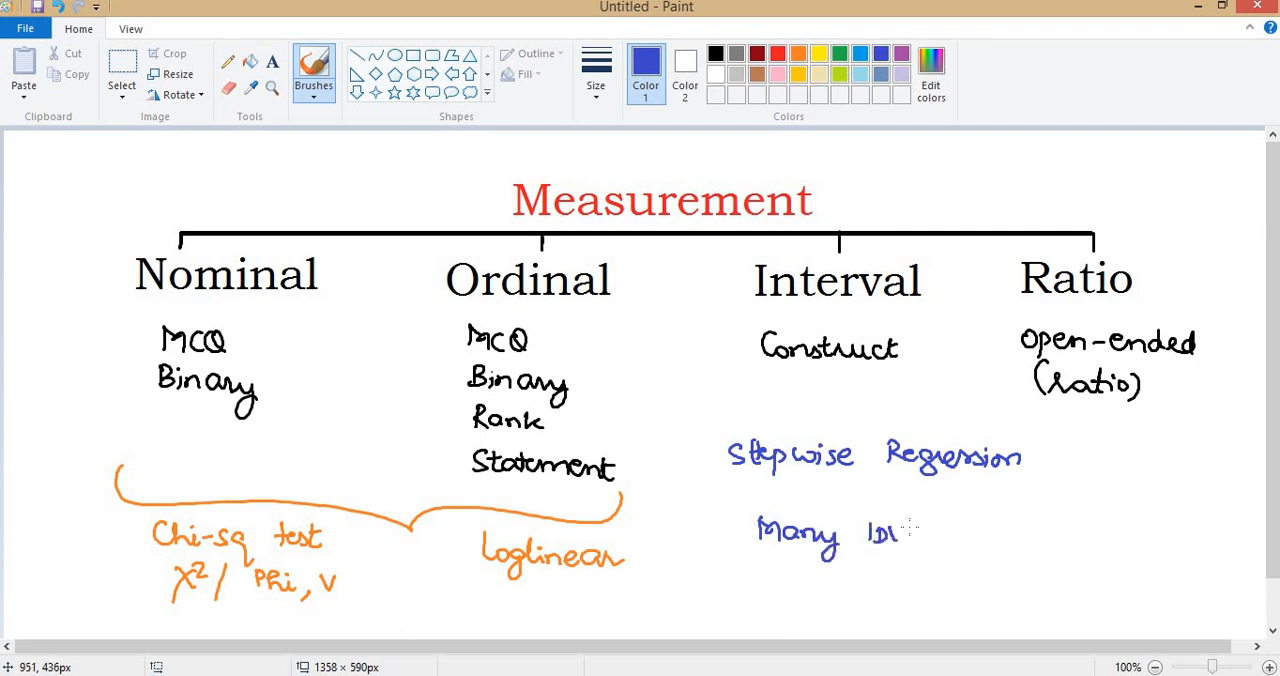
pyautogui.moveTo(936, 533); pyautogui.dragTo(1078, 540)
pyautogui.moveTo(1089, 522); pyautogui.dragTo(1106, 521)
# Underline "Stepwise Regression" and extend it with an arrow to "Best" and a bracketed list numbered 1 to 3.
pyautogui.moveTo(841, 477); pyautogui.dragTo(1097, 471)
pyautogui.moveTo(1097, 451)
pyautogui.mouseDown()
pyautogui.moveTo(1098, 470)
pyautogui.moveTo(1132, 470)
pyautogui.mouseUp()
pyautogui.moveTo(1146, 450); pyautogui.dragTo(1152, 463)
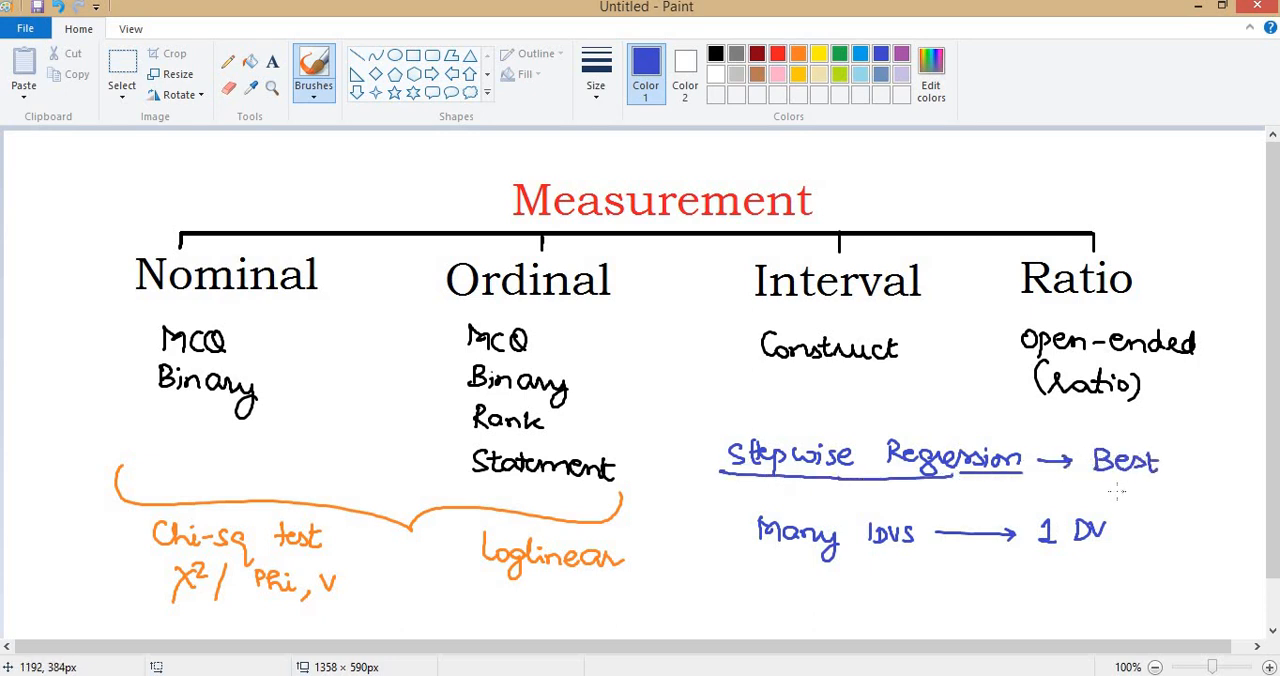
pyautogui.moveTo(1195, 500); pyautogui.dragTo(1197, 516)
pyautogui.moveTo(1190, 421)
pyautogui.mouseDown()
pyautogui.moveTo(1178, 498)
pyautogui.moveTo(1190, 520)
pyautogui.mouseUp()
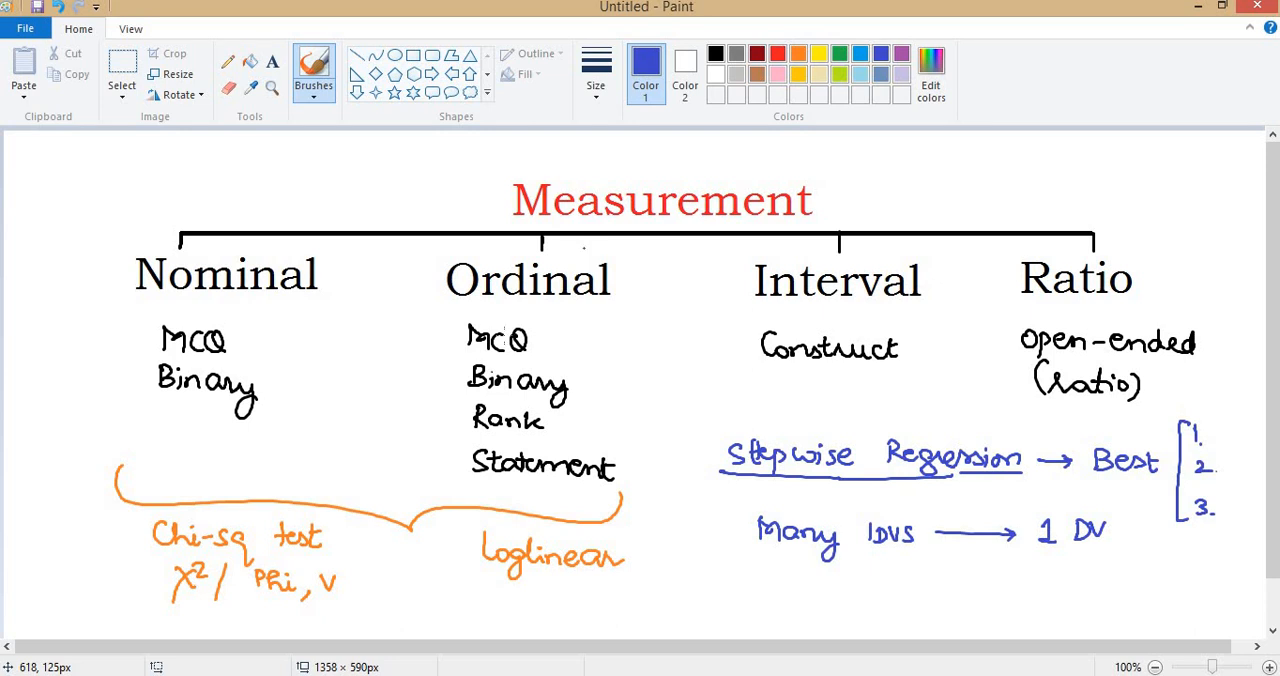
# Switch to the loglinear.sav data in PASW Statistics and examine the airline values across the records.
pyautogui.moveTo(674, 663)
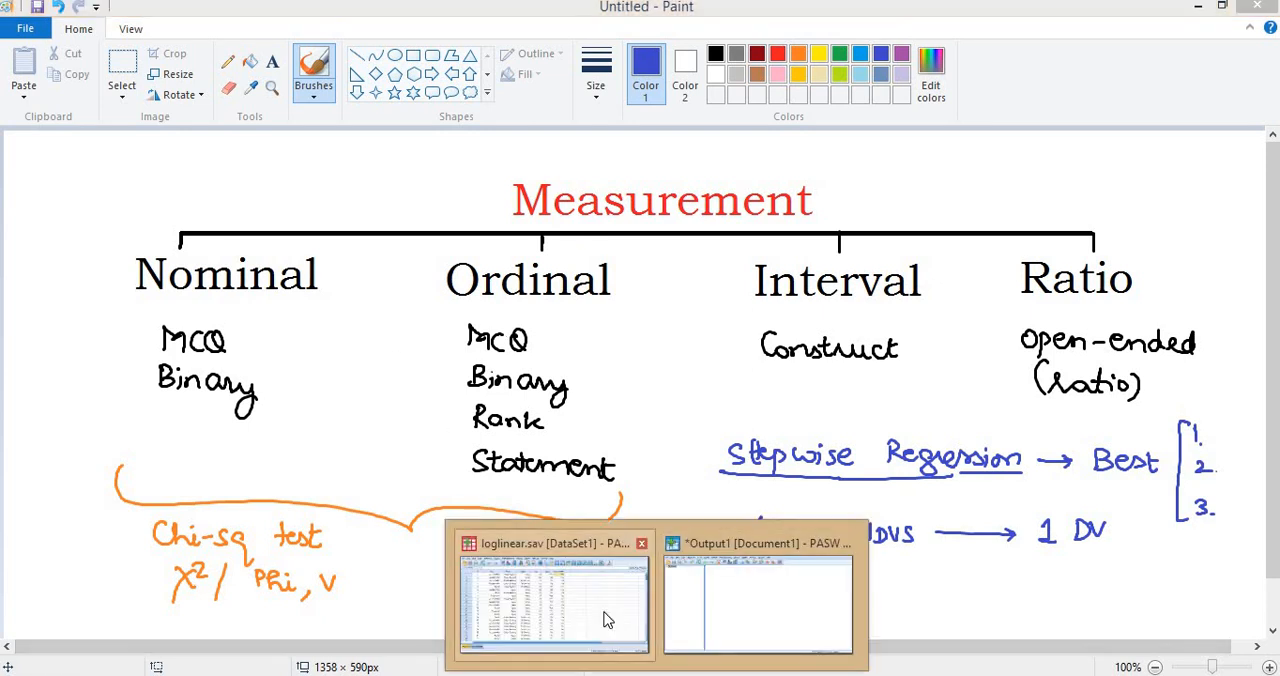
pyautogui.click(603, 582)
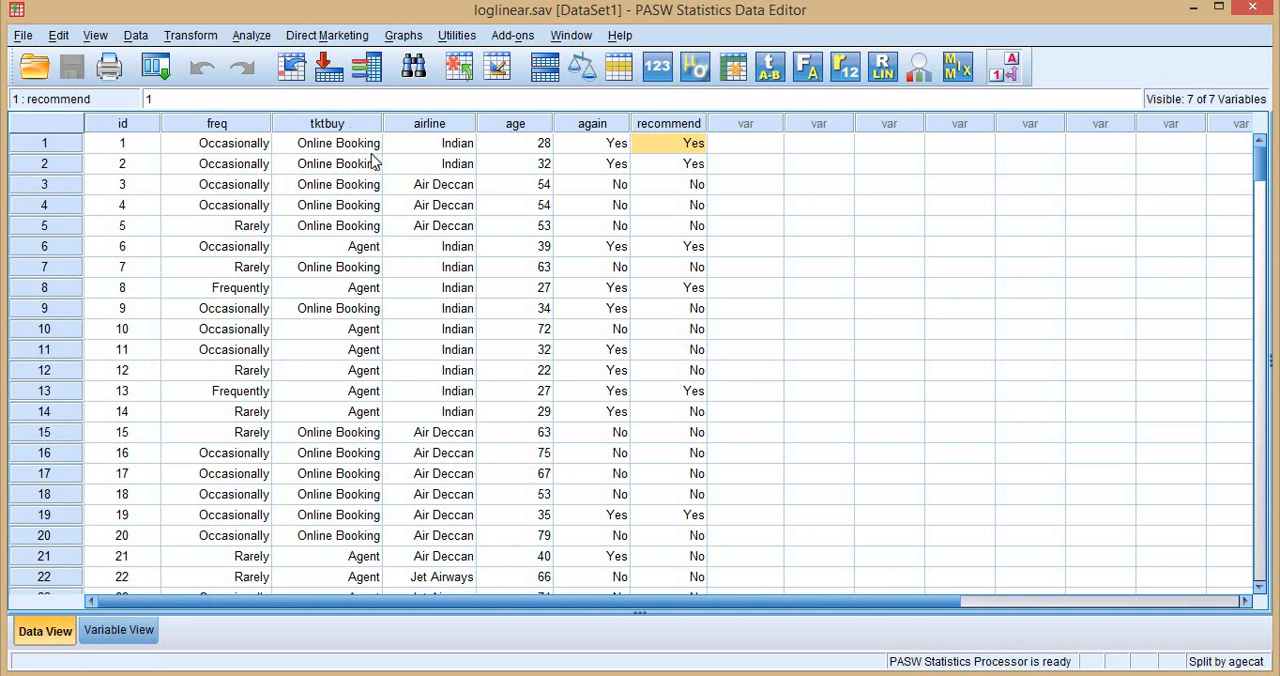
pyautogui.click(458, 148)
pyautogui.click(458, 190)
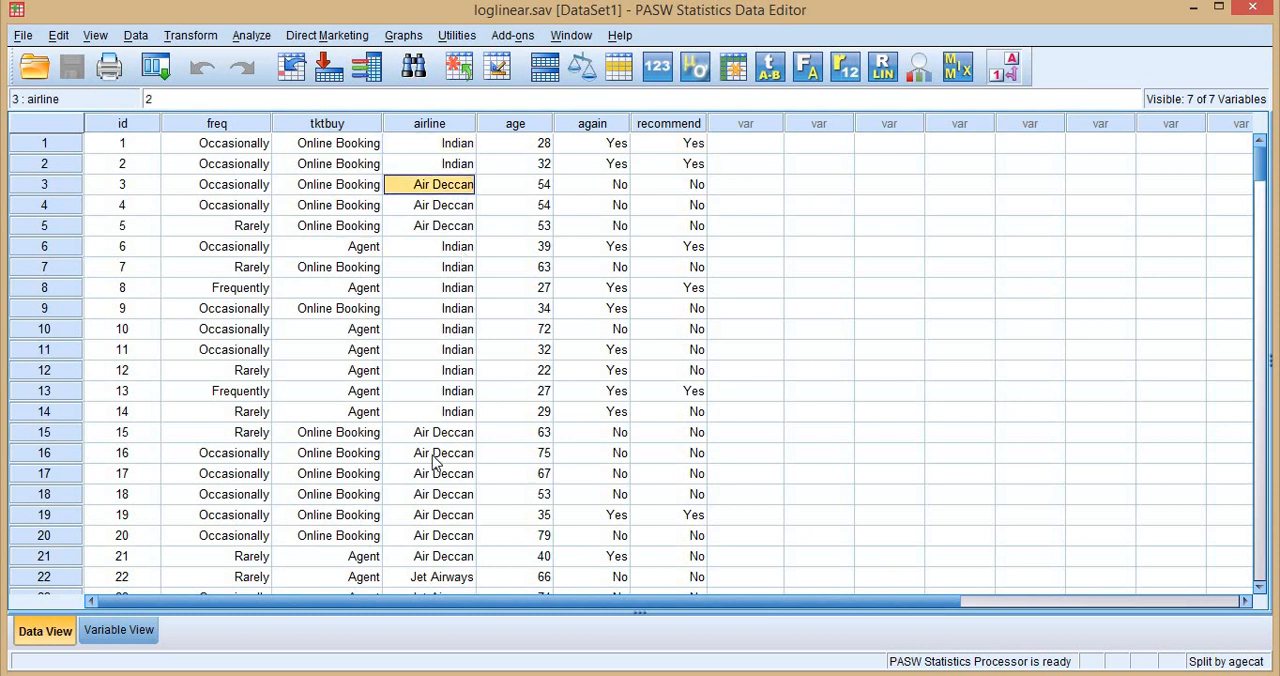
pyautogui.scroll(-4, 463, 437)
pyautogui.click(450, 370)
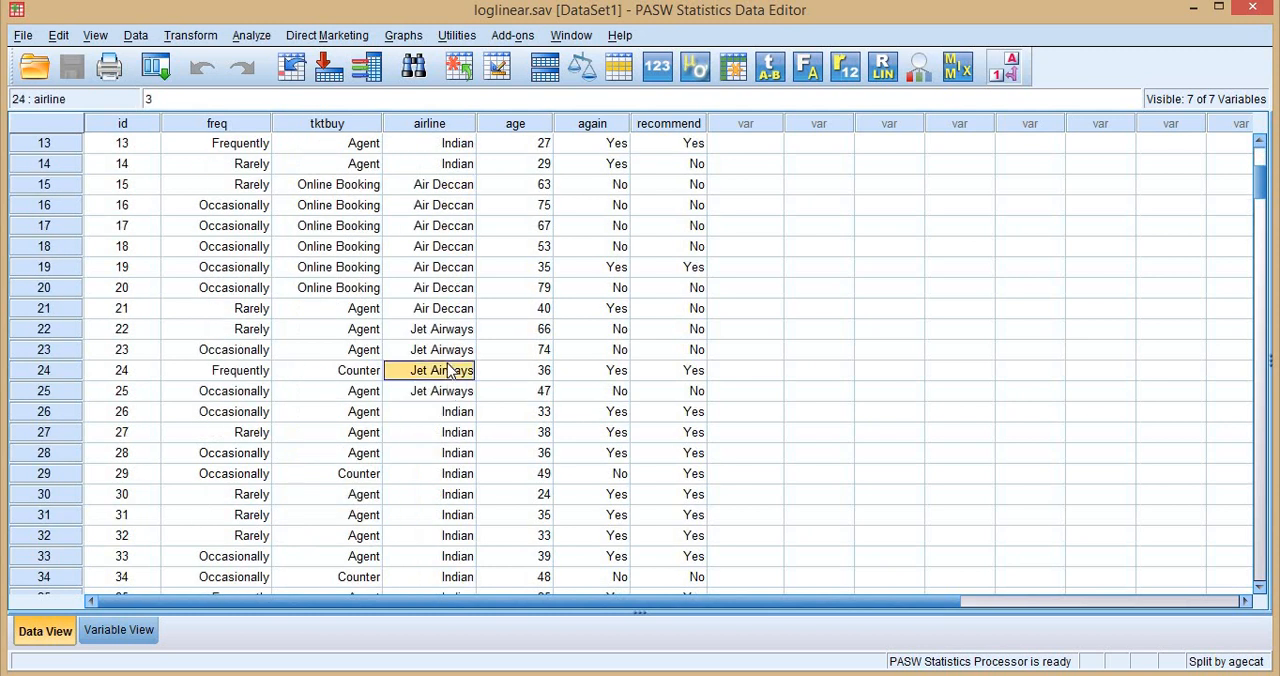
pyautogui.scroll(4, 448, 372)
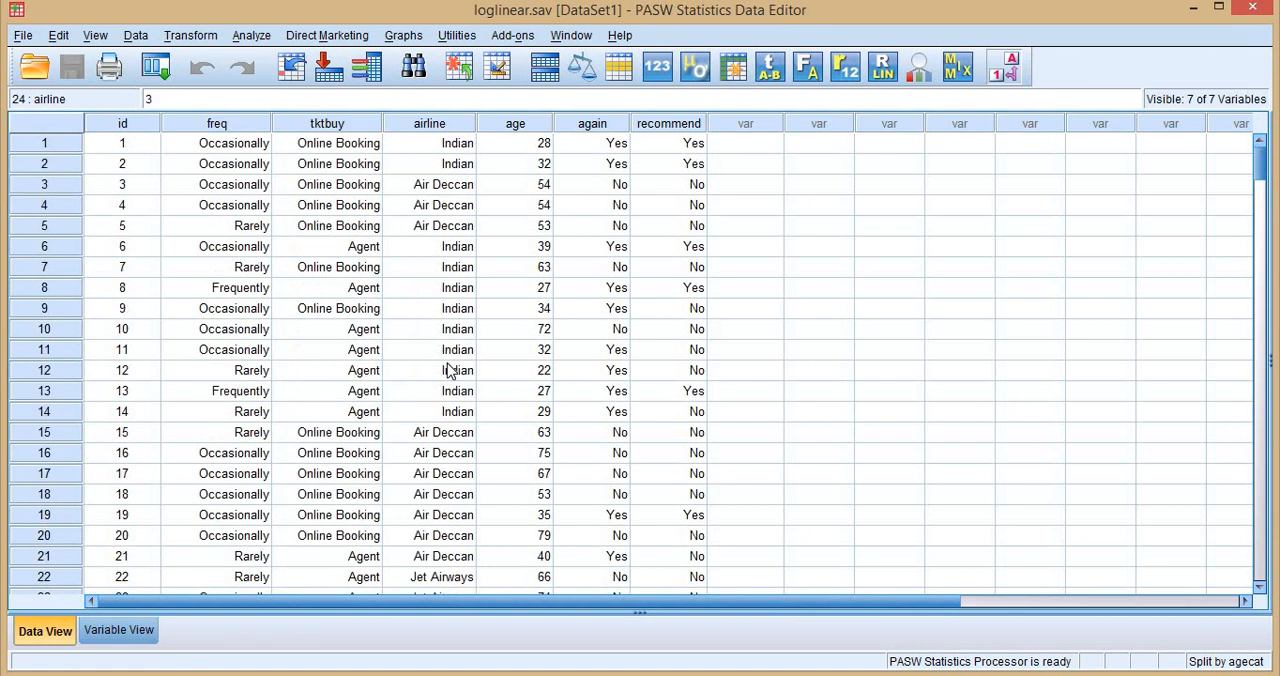
pyautogui.click(444, 190)
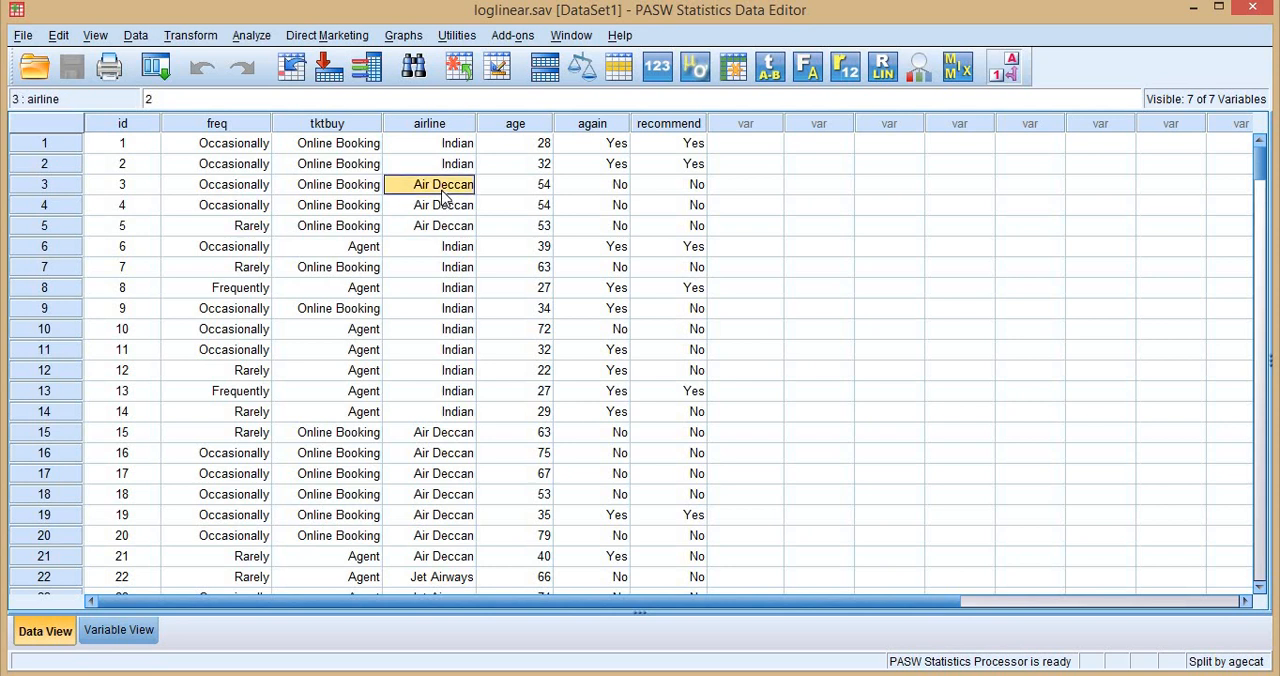
pyautogui.click(443, 290)
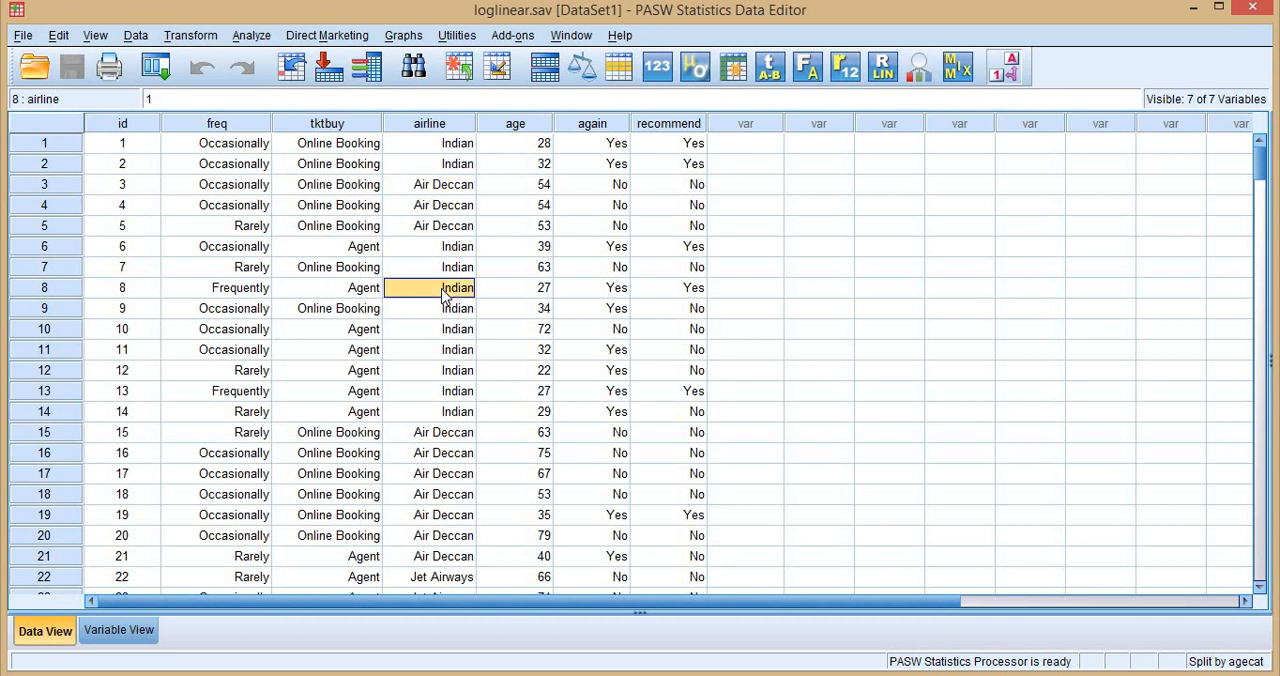
pyautogui.scroll(-2, 456, 335)
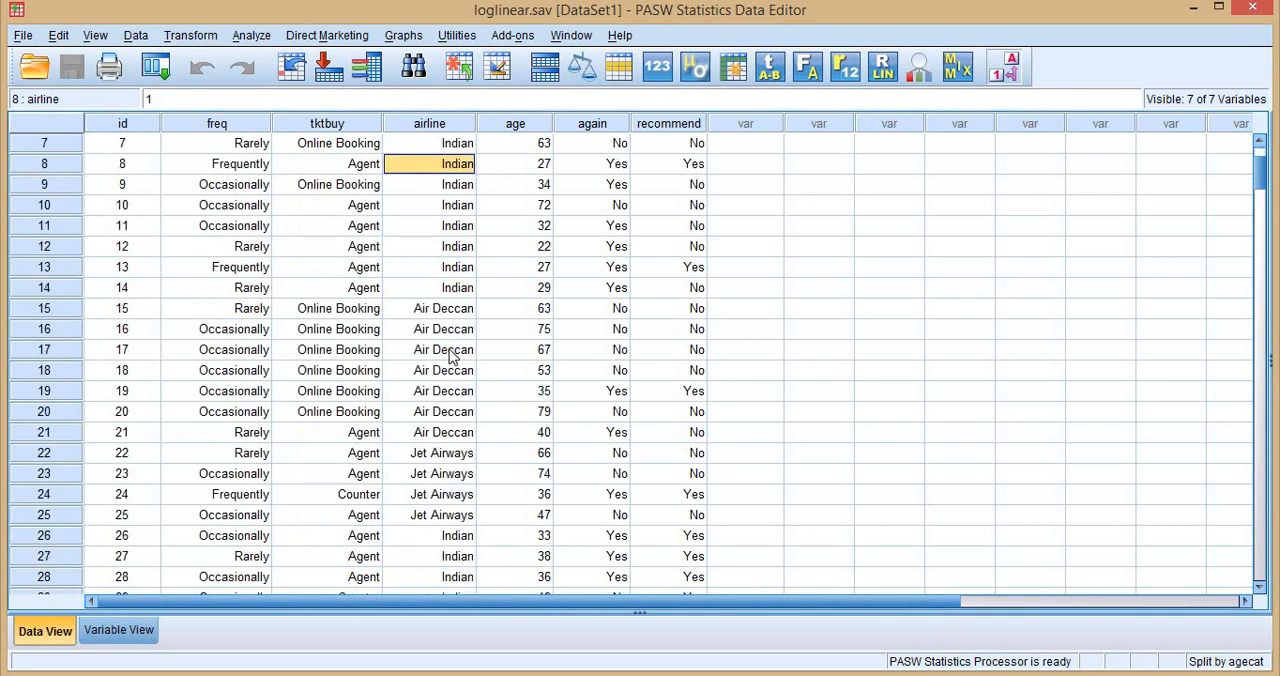
pyautogui.click(449, 333)
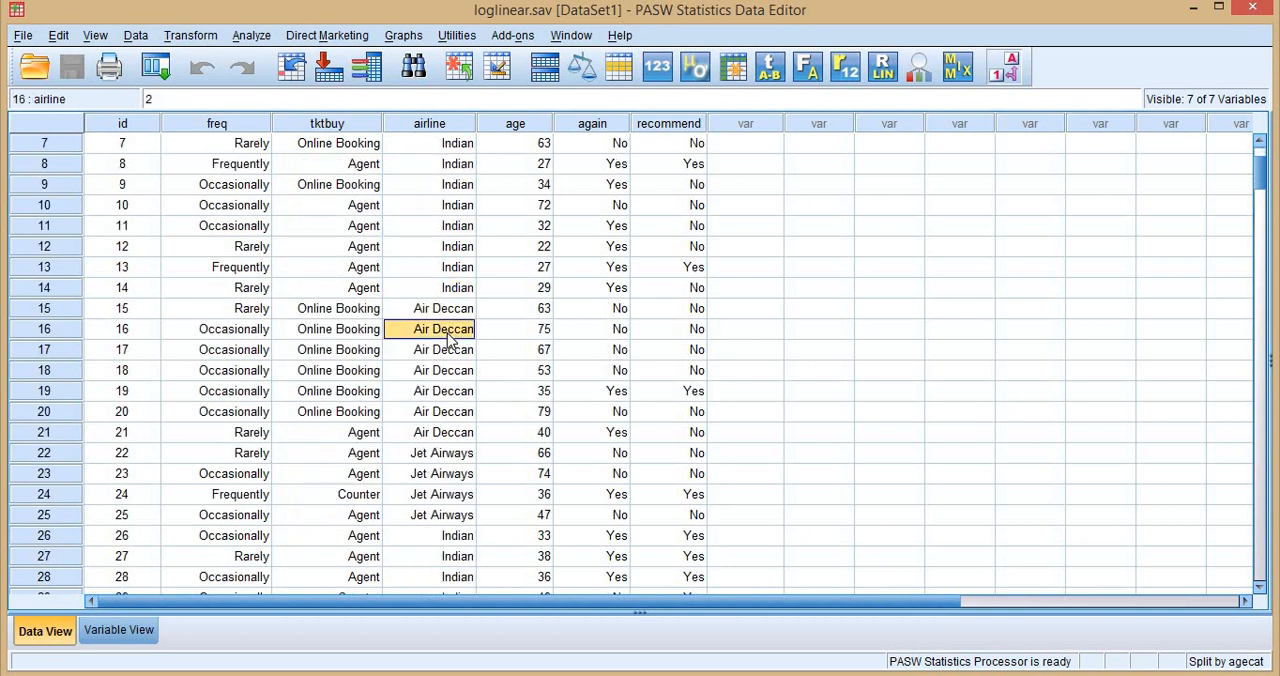
pyautogui.scroll(2, 460, 350)
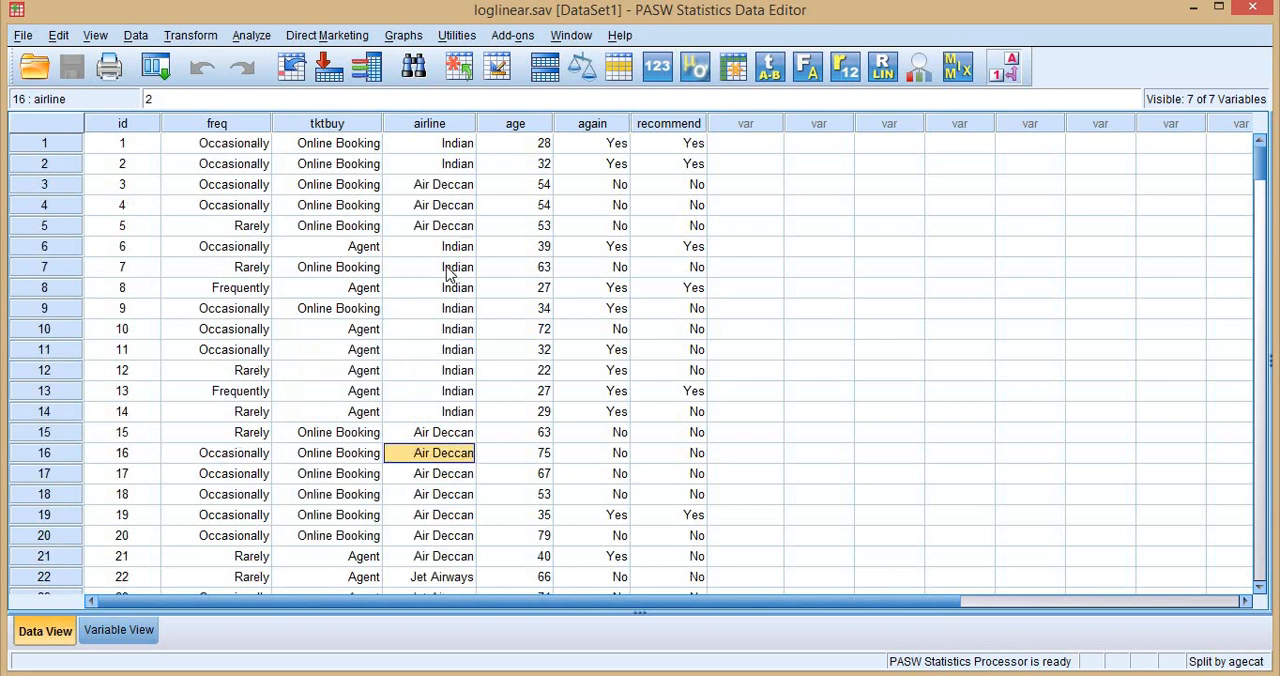
pyautogui.scroll(-11, 460, 400)
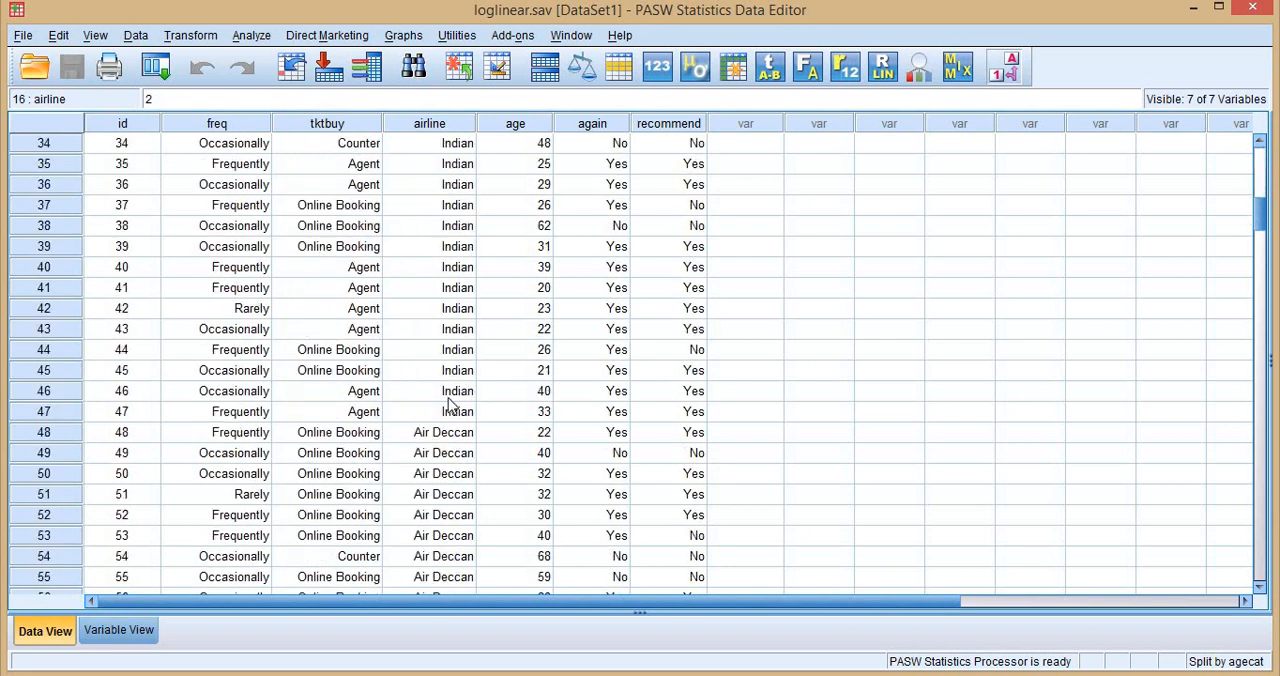
pyautogui.scroll(-15, 437, 400)
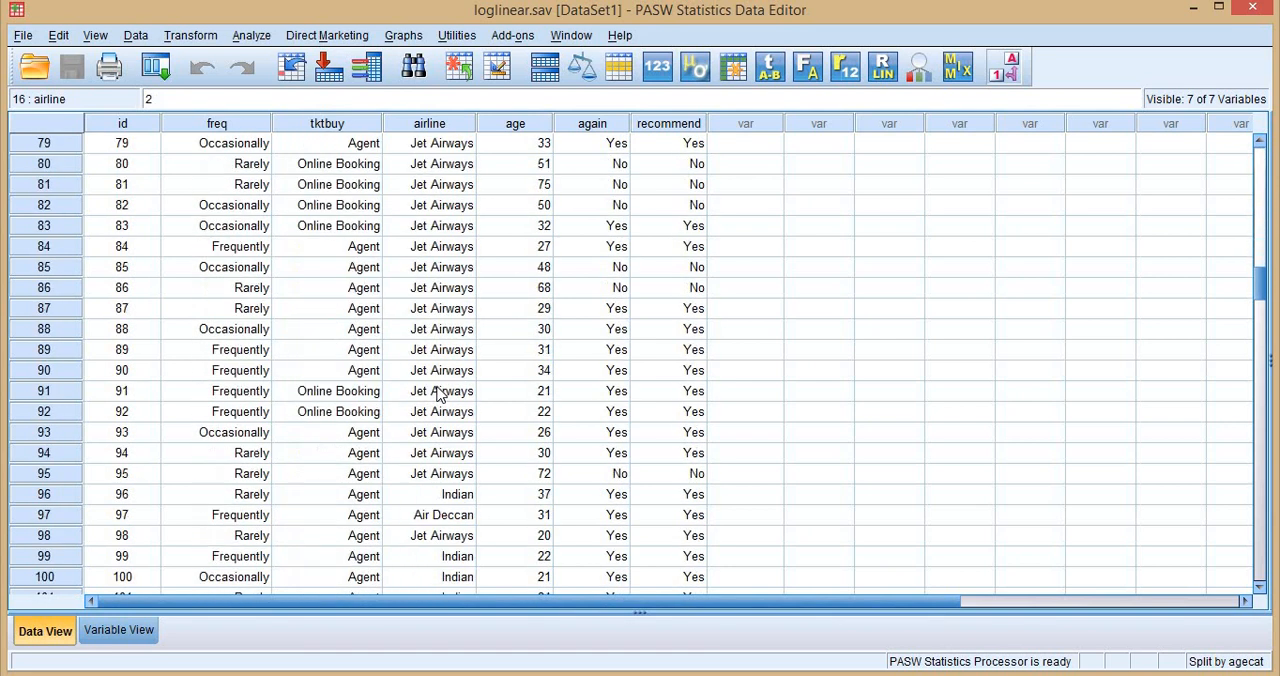
pyautogui.click(441, 392)
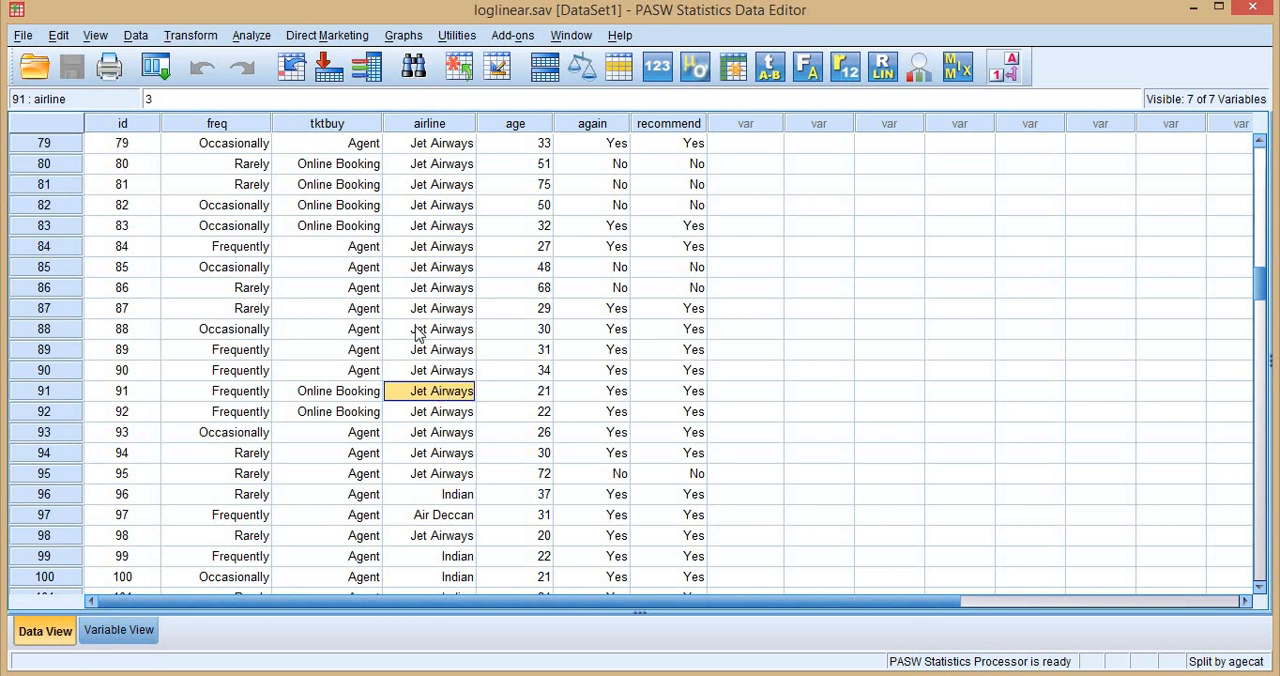
pyautogui.scroll(19, 414, 331)
pyautogui.scroll(7, 448, 203)
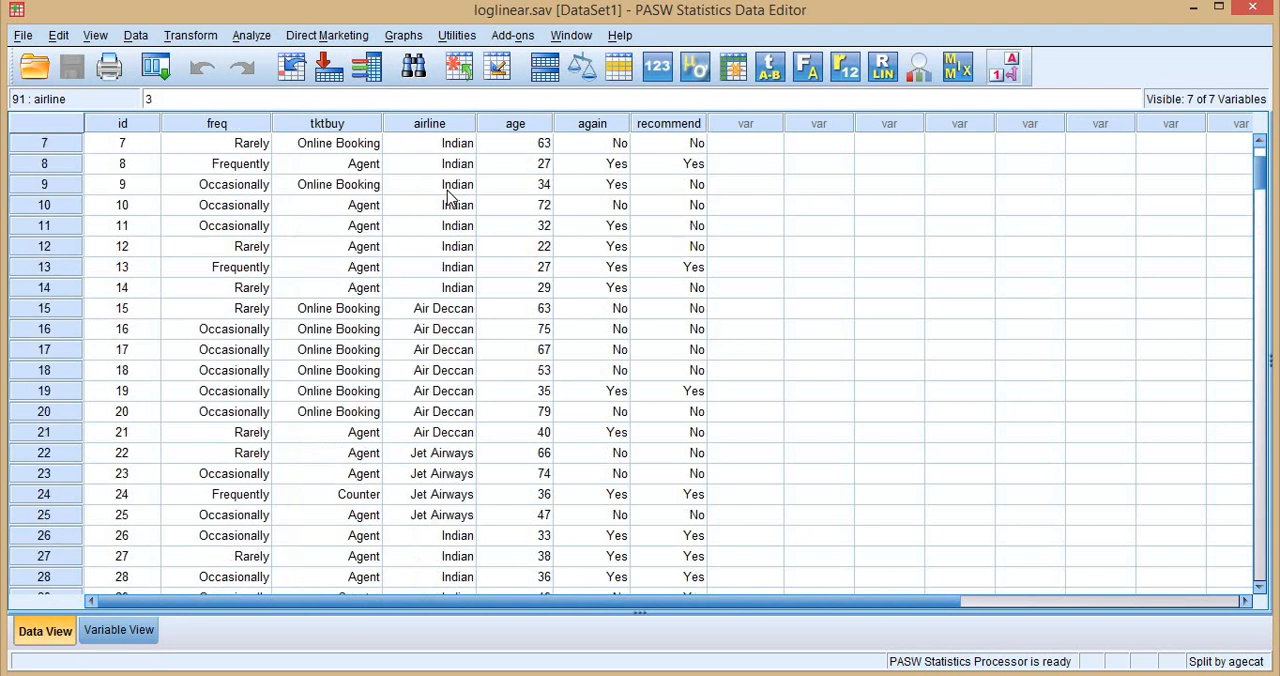
# Examine the different ticket-buying methods recorded in the tktbuy column.
pyautogui.click(347, 150)
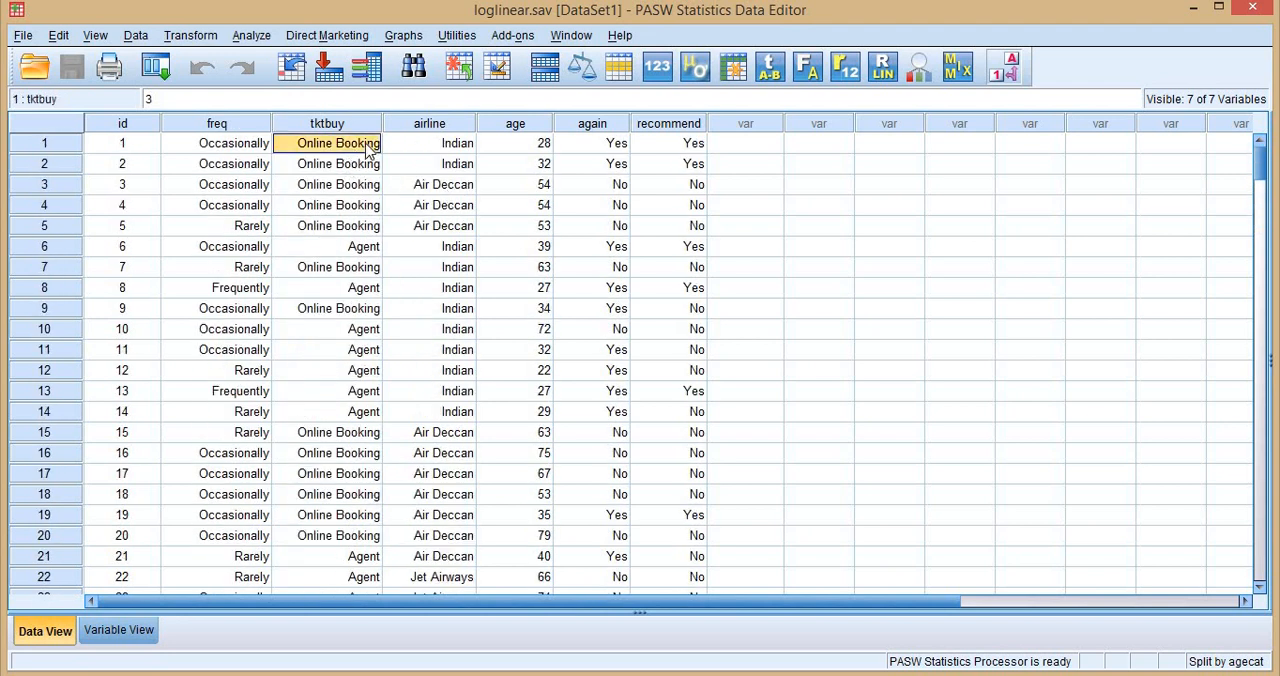
pyautogui.click(363, 250)
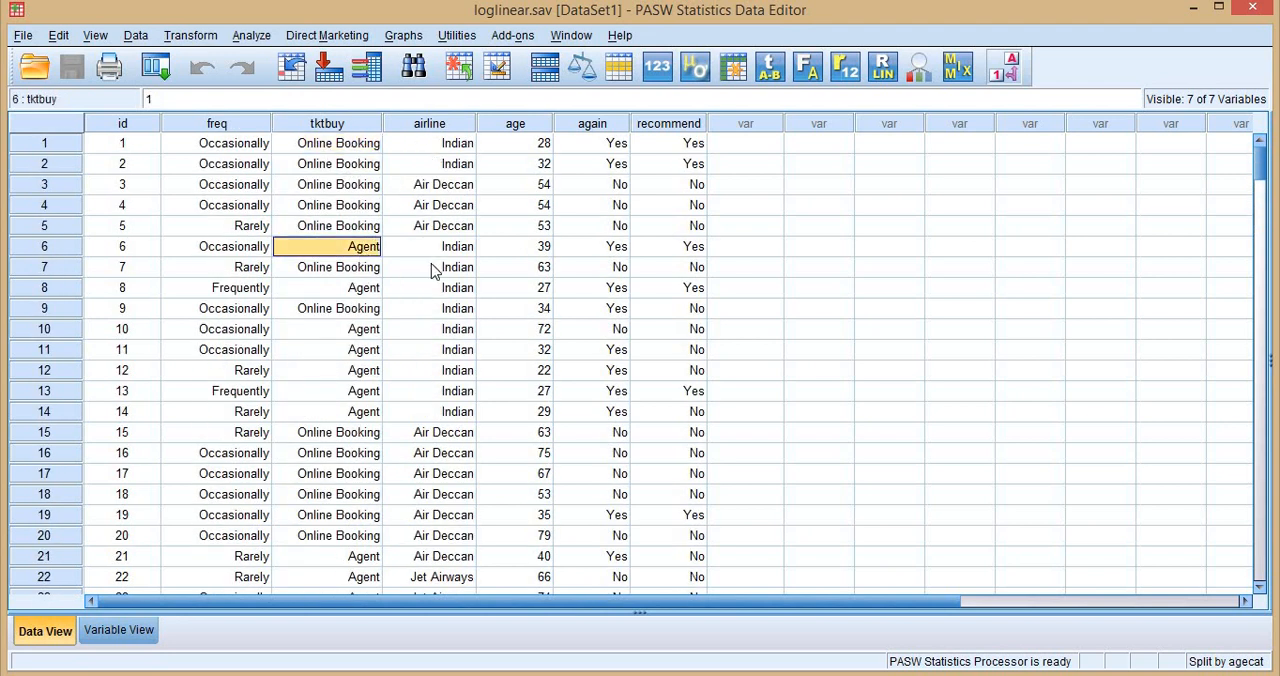
pyautogui.scroll(-8, 383, 330)
pyautogui.click(357, 334)
pyautogui.scroll(8, 352, 340)
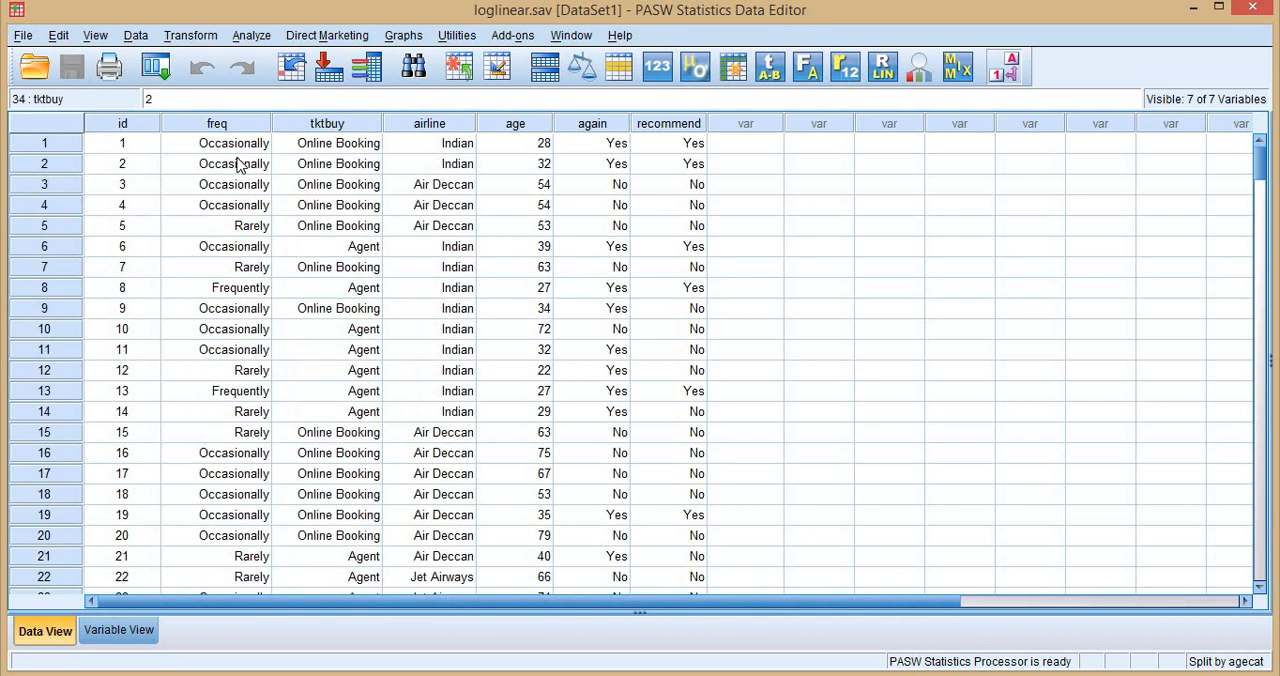
# Inspect the freq column from its last record back to the first.
pyautogui.click(240, 289)
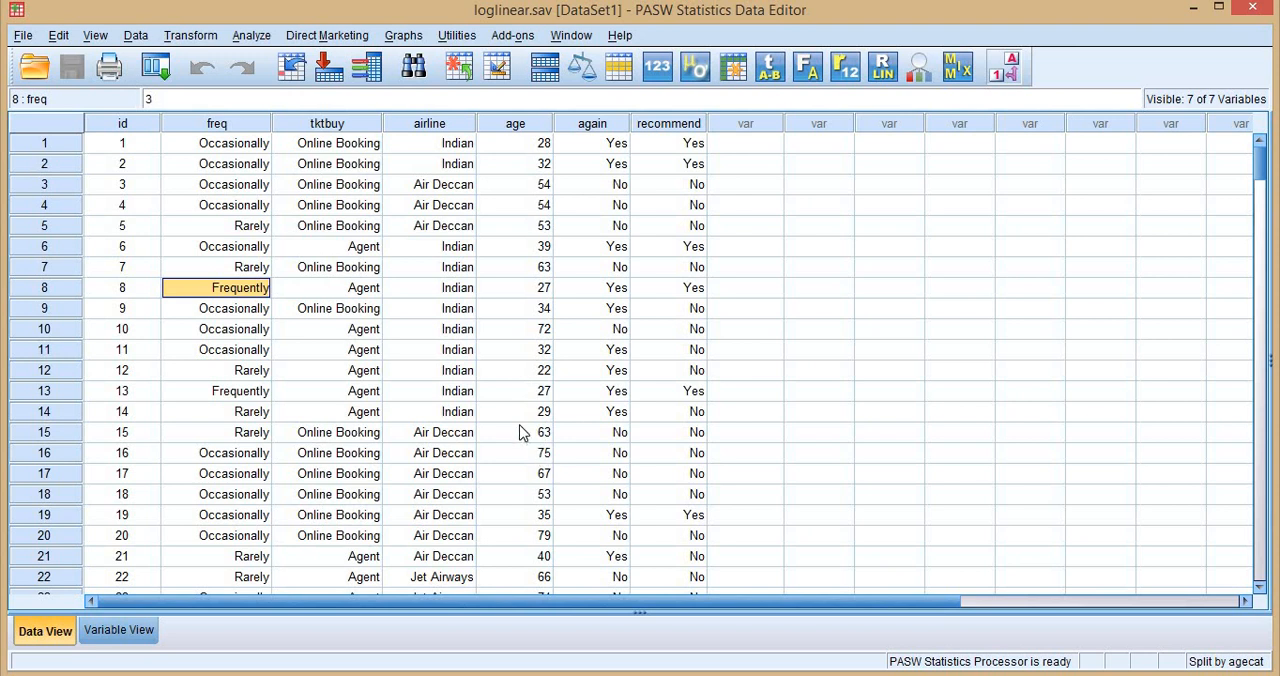
pyautogui.hotkey('ctrl', 'Down')
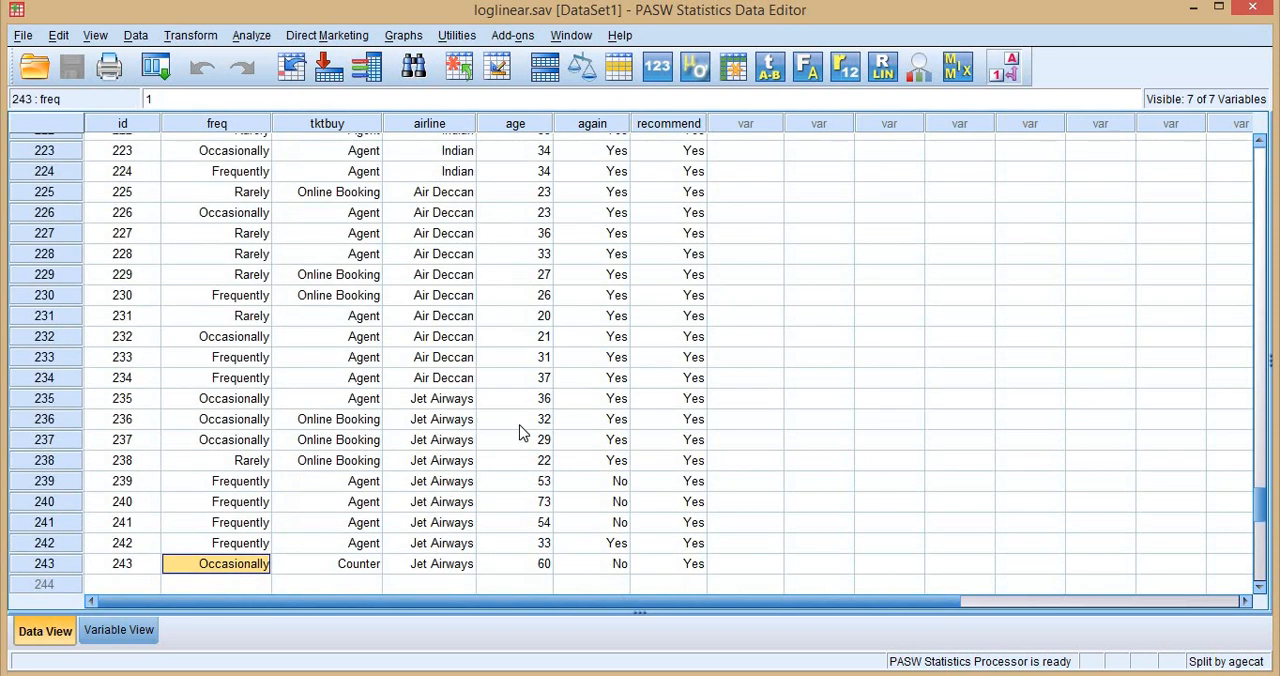
pyautogui.hotkey('ctrl', 'Up')
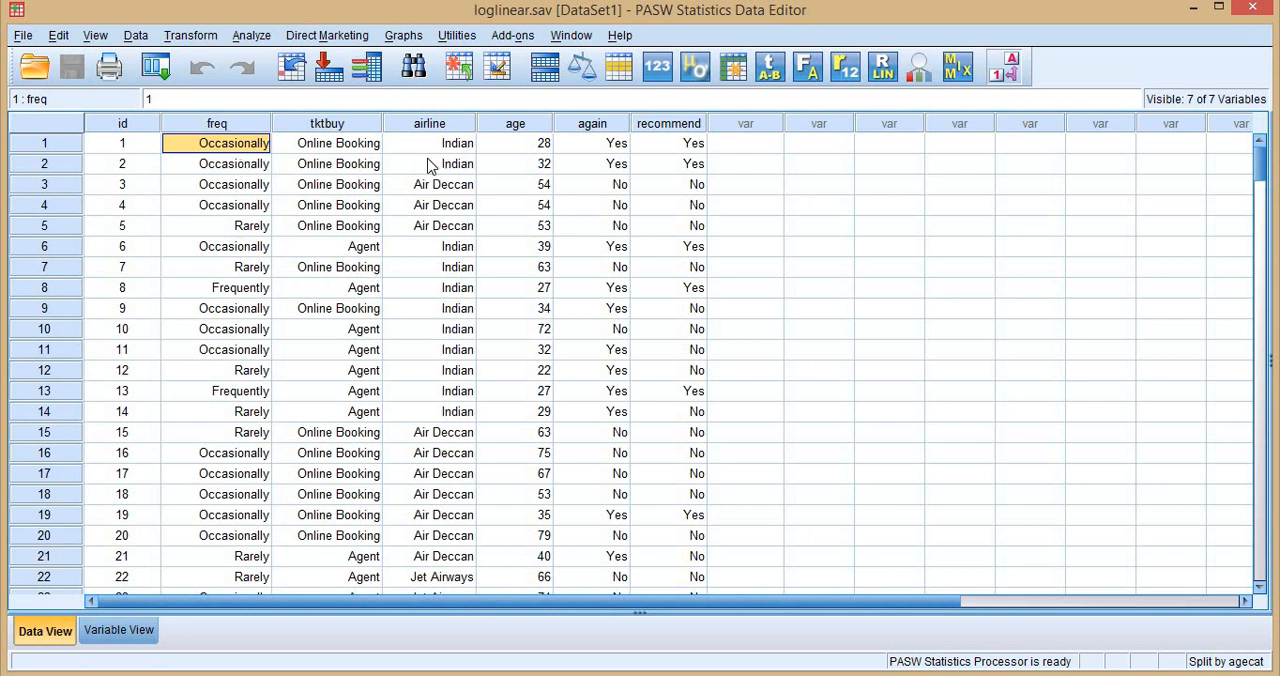
# Highlight the again column, followed by the freq, tktbuy and airline columns together.
pyautogui.click(608, 124)
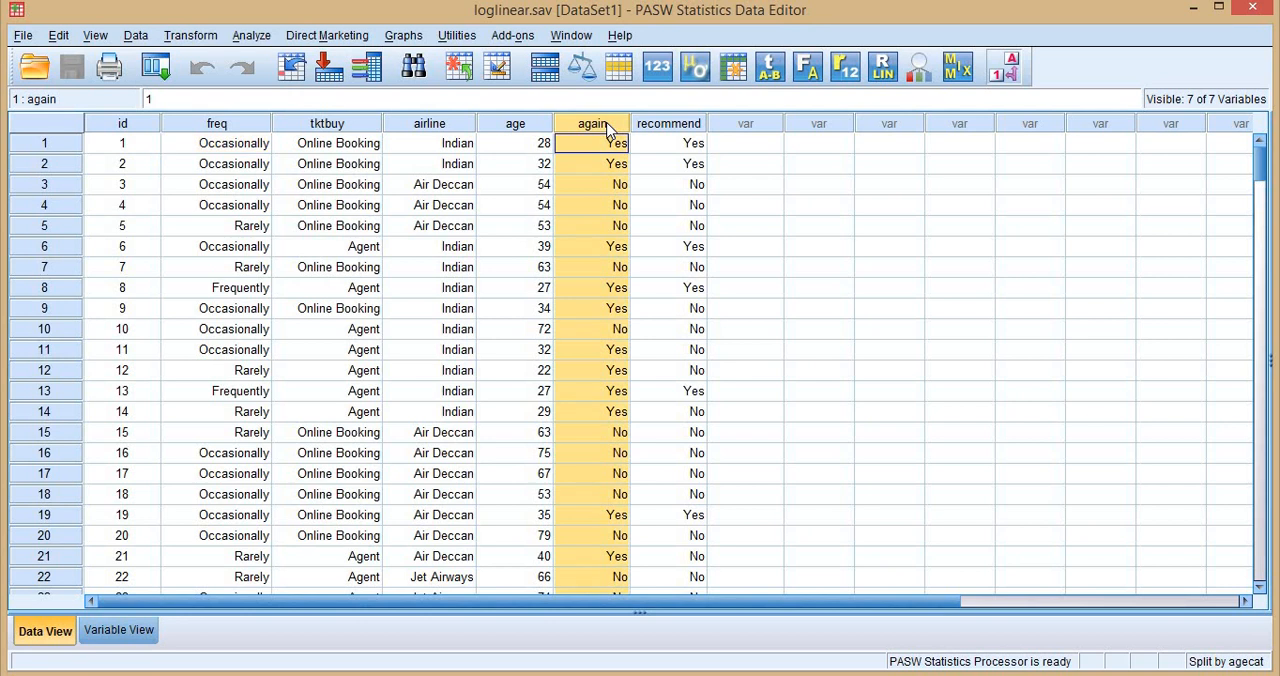
pyautogui.moveTo(240, 124); pyautogui.dragTo(330, 124)
pyautogui.moveTo(424, 137); pyautogui.dragTo(424, 137)
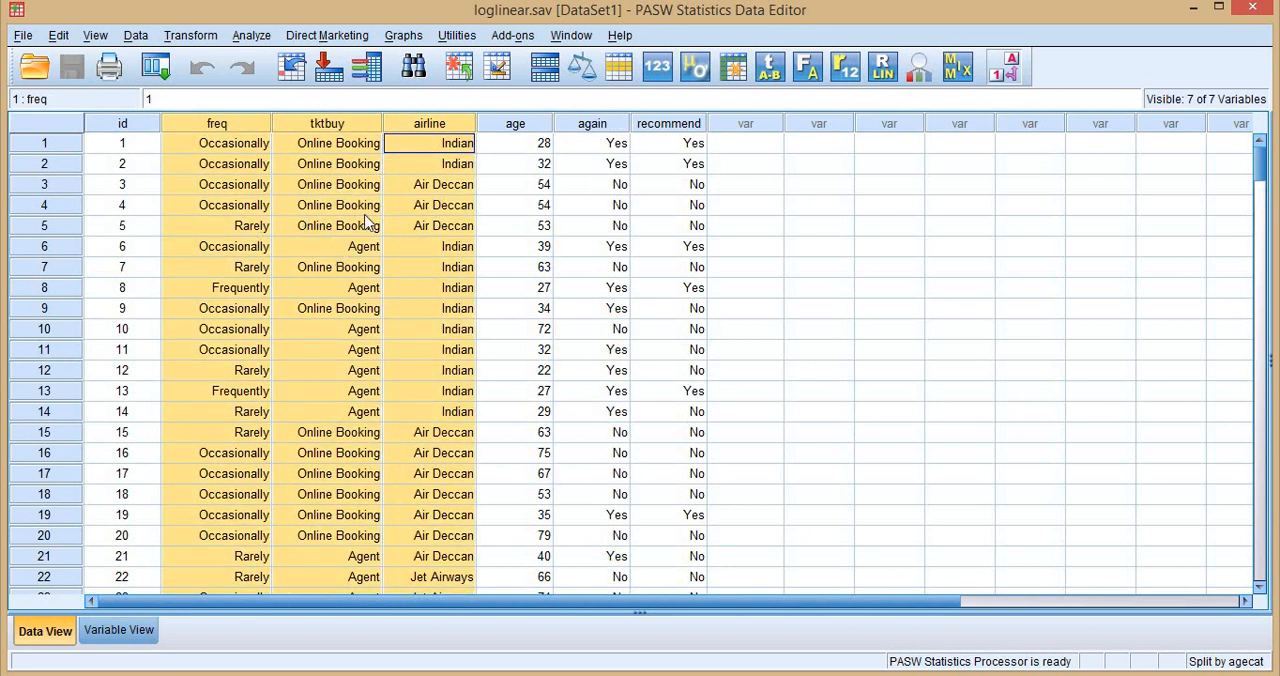
# Run a Model Selection Loglinear Analysis with backward elimination on the factors freq(1 3), tktbuy(1 3), airline(1 3) and again(1 2).
pyautogui.click(251, 35)
pyautogui.moveTo(354, 254)
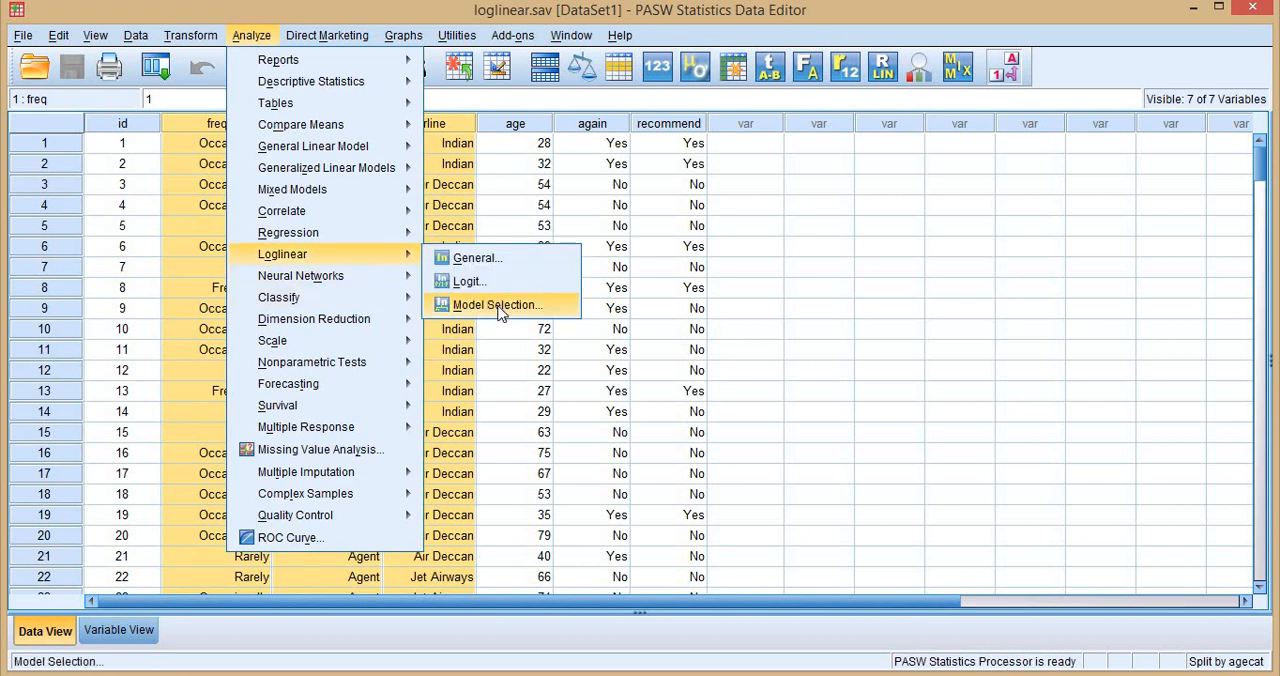
pyautogui.click(497, 306)
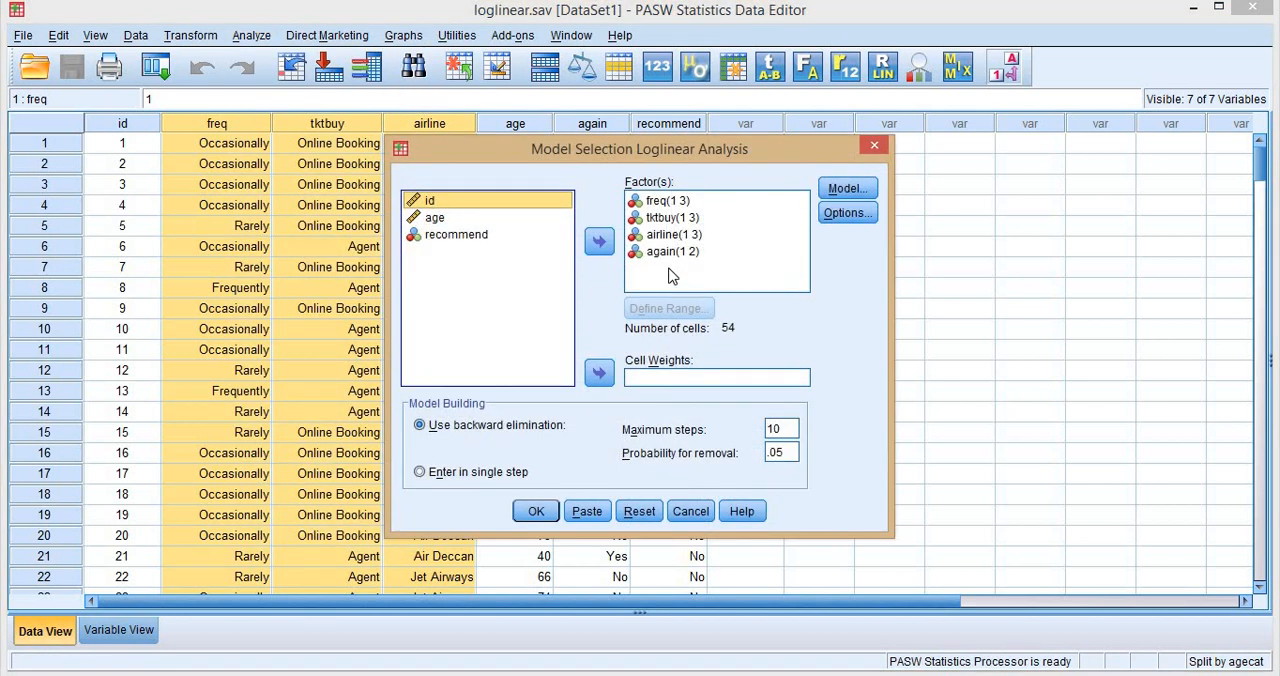
pyautogui.click(680, 201)
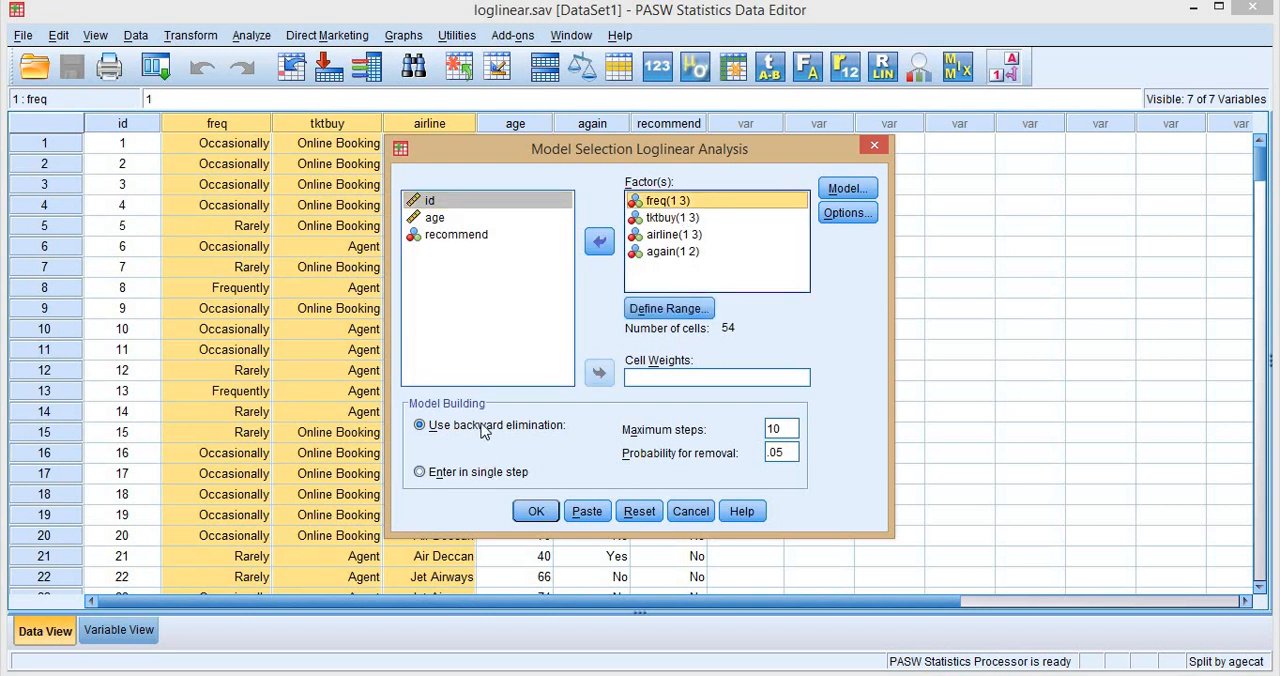
pyautogui.click(536, 511)
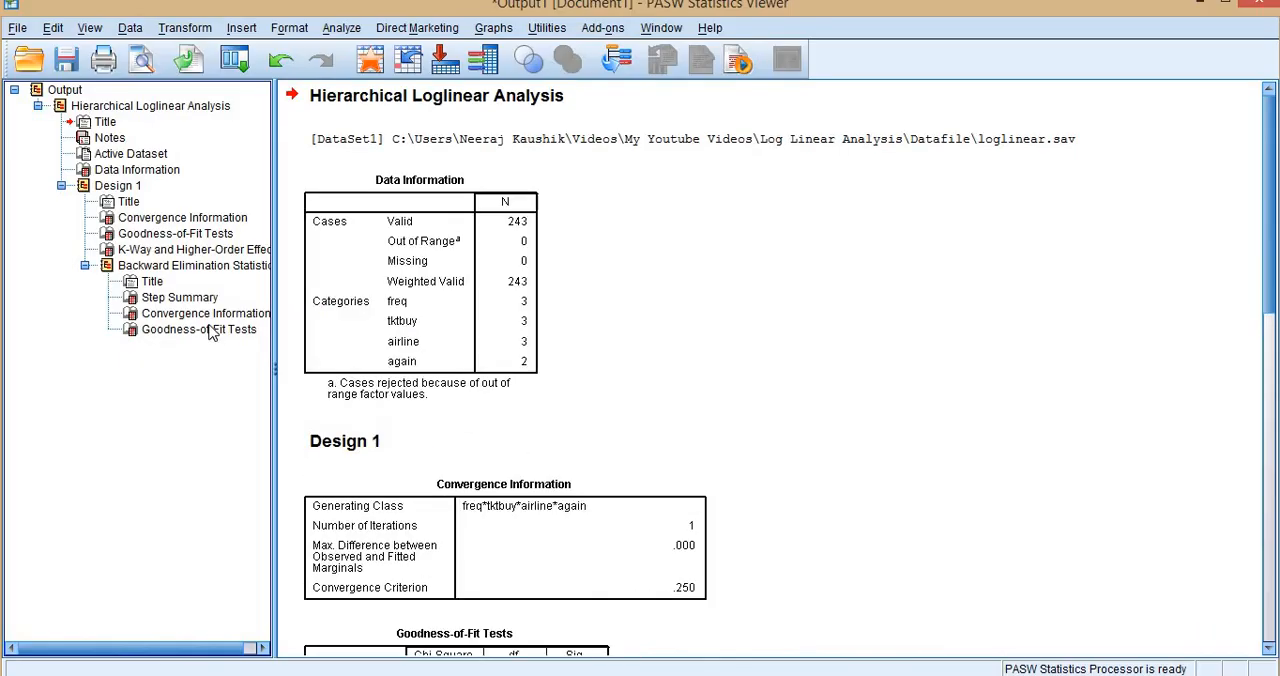
# Review the final model's Convergence Information table under Backward Elimination Statistics in the output.
pyautogui.click(210, 314)
pyautogui.click(507, 415)
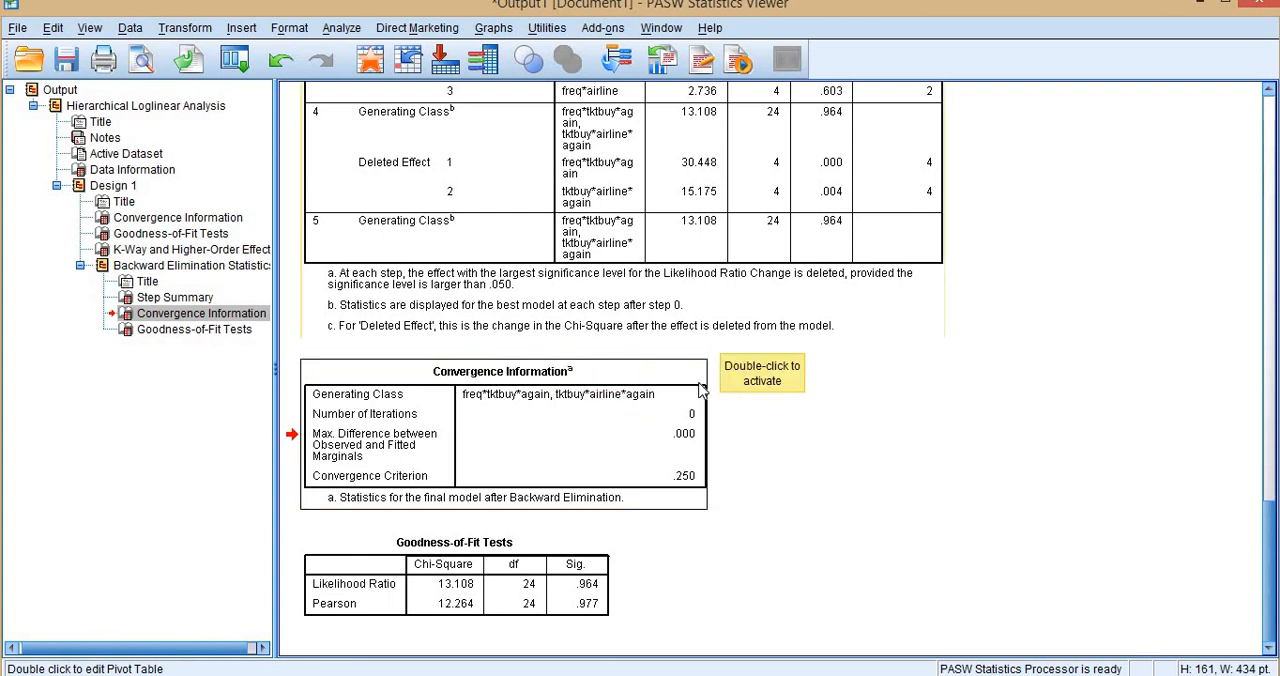
pyautogui.scroll(5, 686, 352)
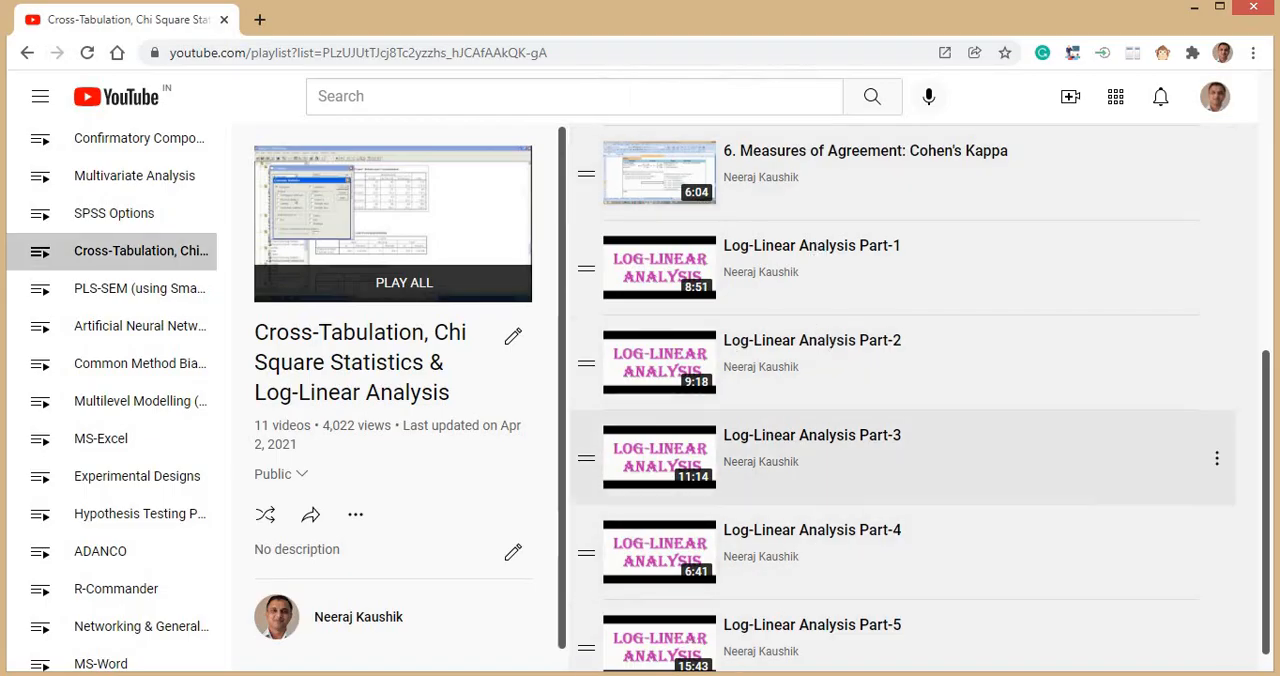
# Return to the Output1 document in the PASW Statistics Viewer and collapse the Hierarchical Loglinear Analysis results in the outline.
pyautogui.moveTo(700, 672)
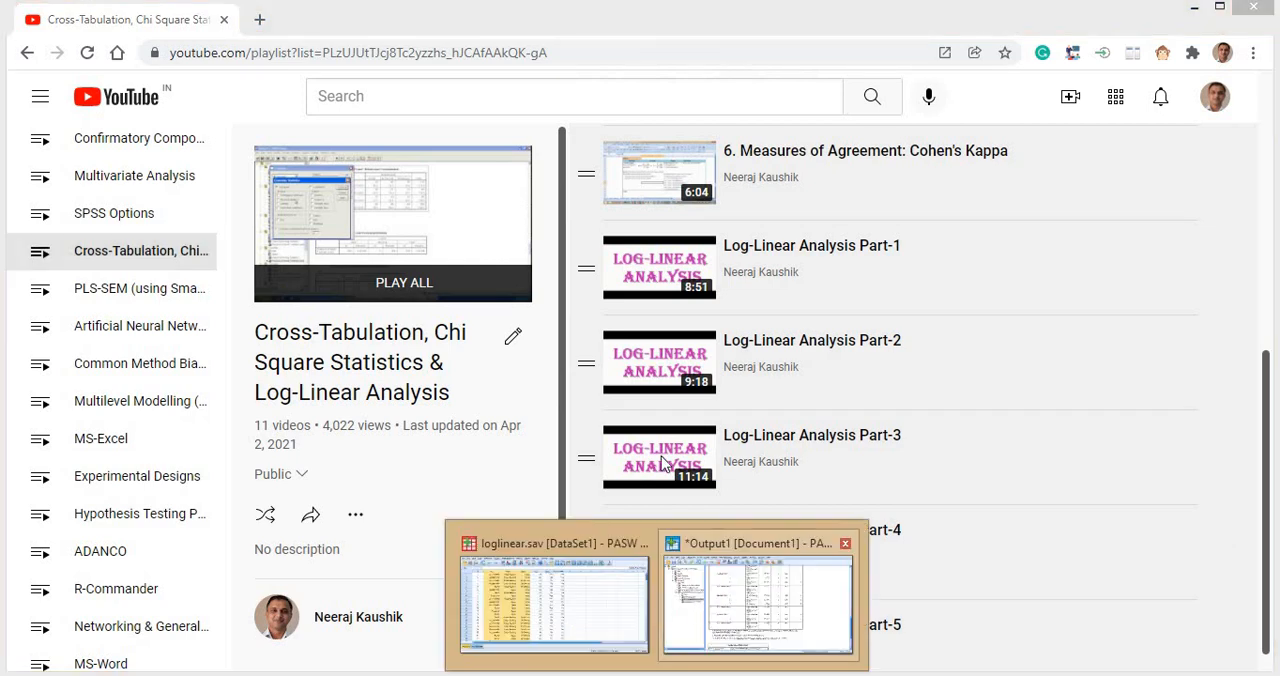
pyautogui.click(726, 598)
pyautogui.click(33, 106)
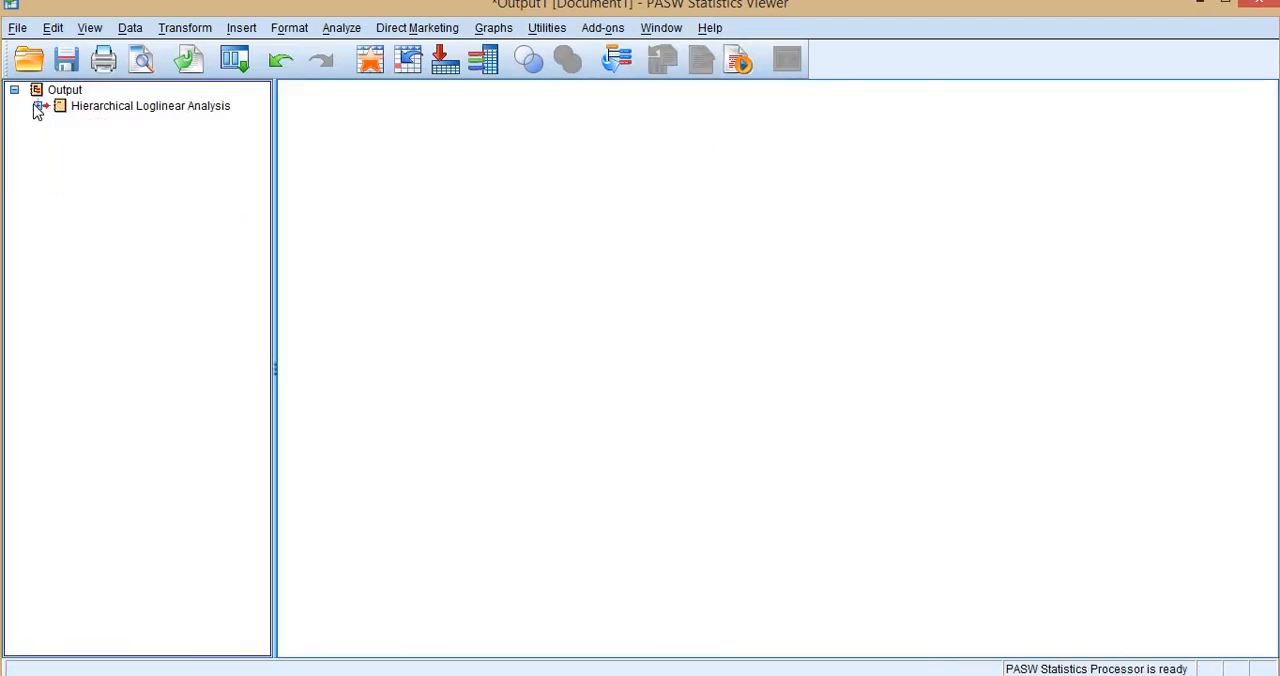
# Switch to the loglinear.sav dataset in the Data Editor and highlight the again, airline, tktbuy and freq columns in turn.
pyautogui.moveTo(600, 672)
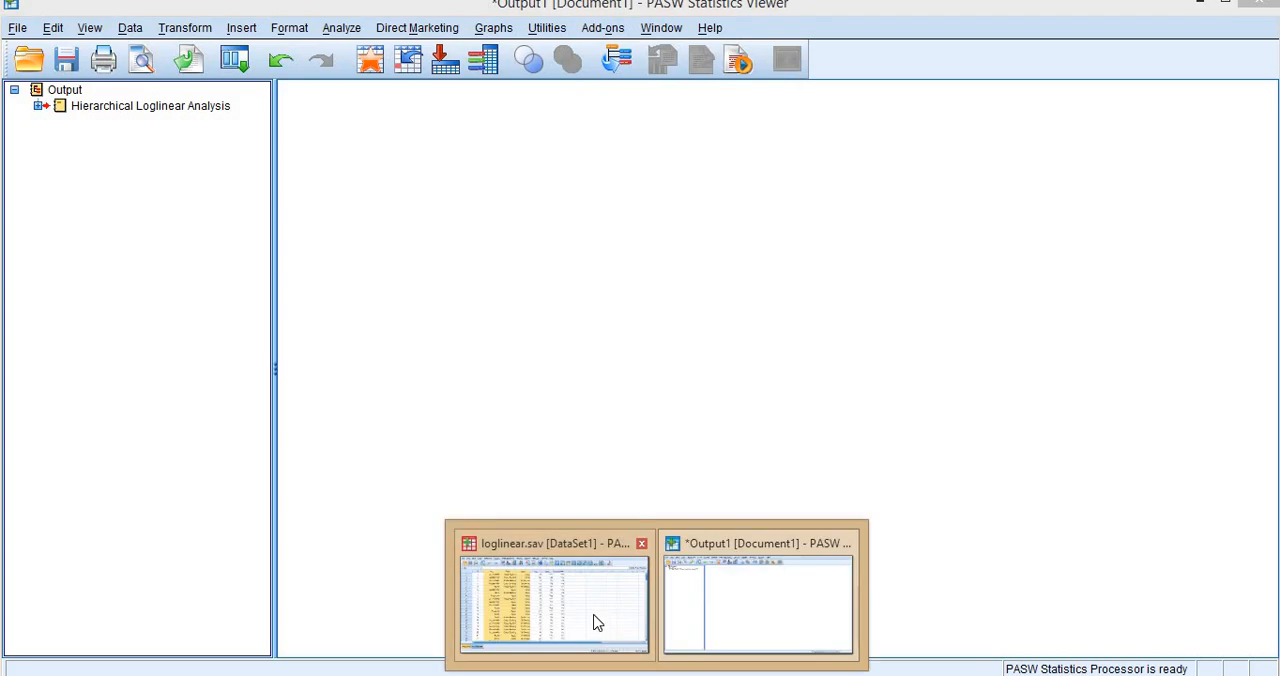
pyautogui.click(591, 616)
pyautogui.click(600, 143)
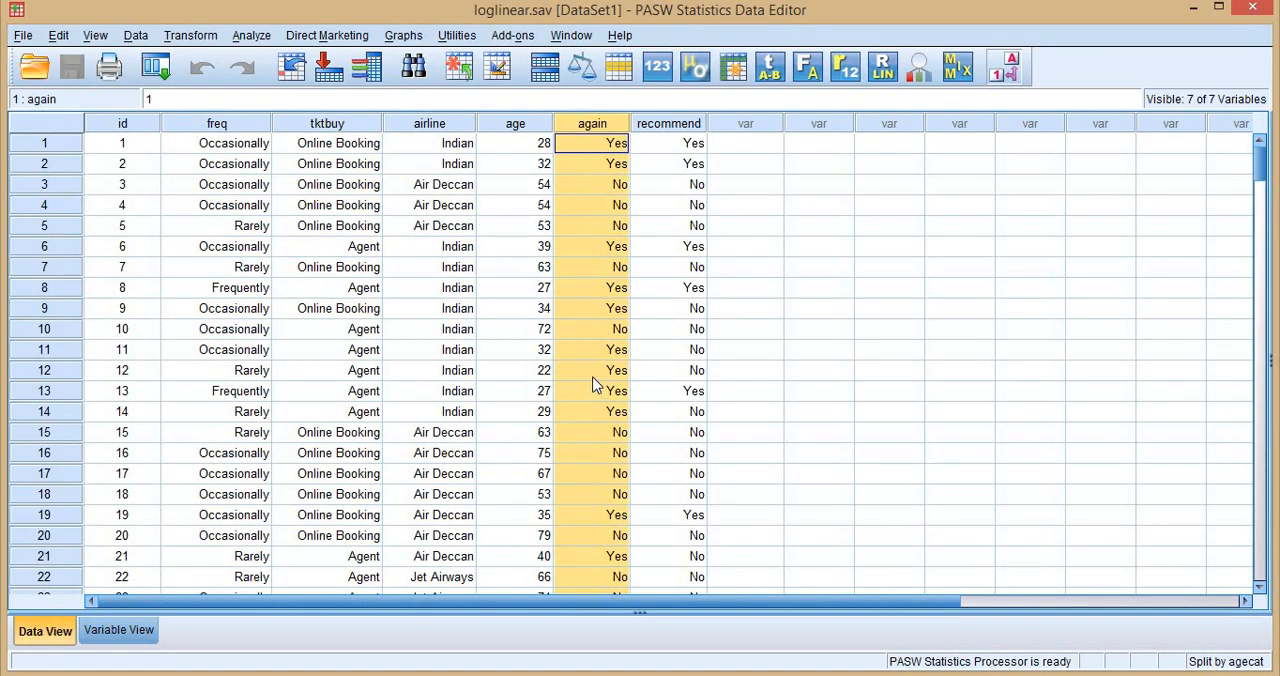
pyautogui.click(445, 137)
pyautogui.click(345, 139)
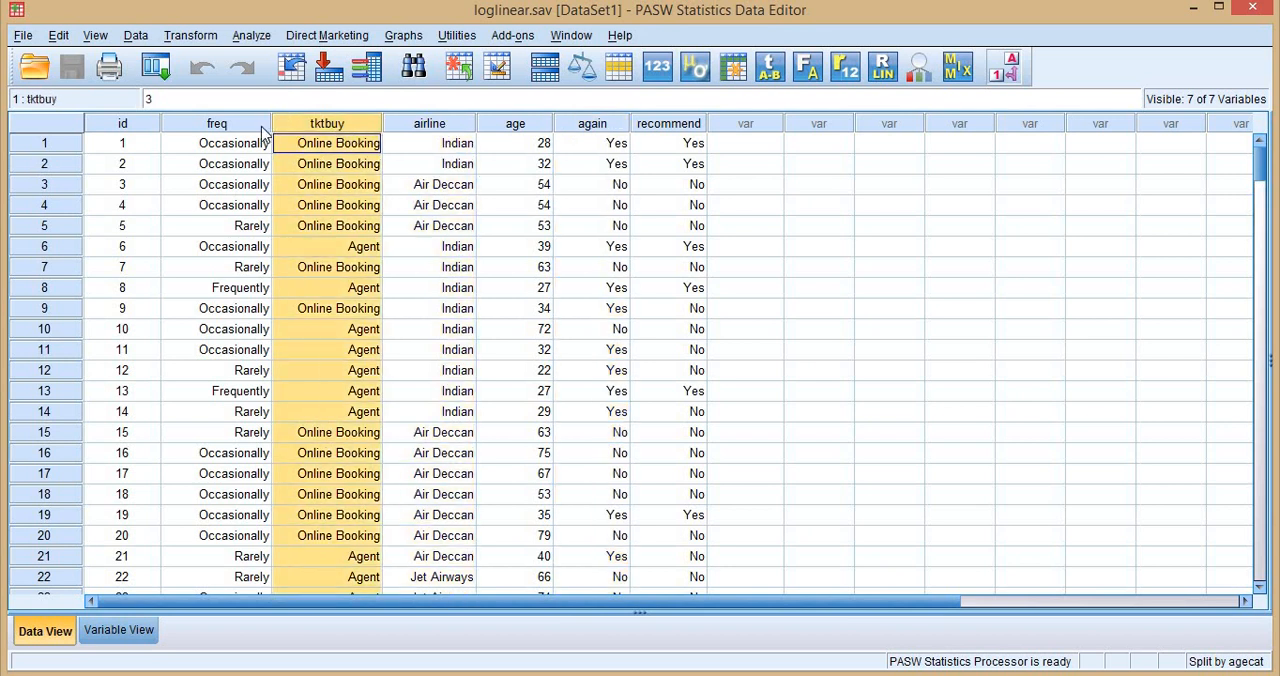
pyautogui.press('Left')
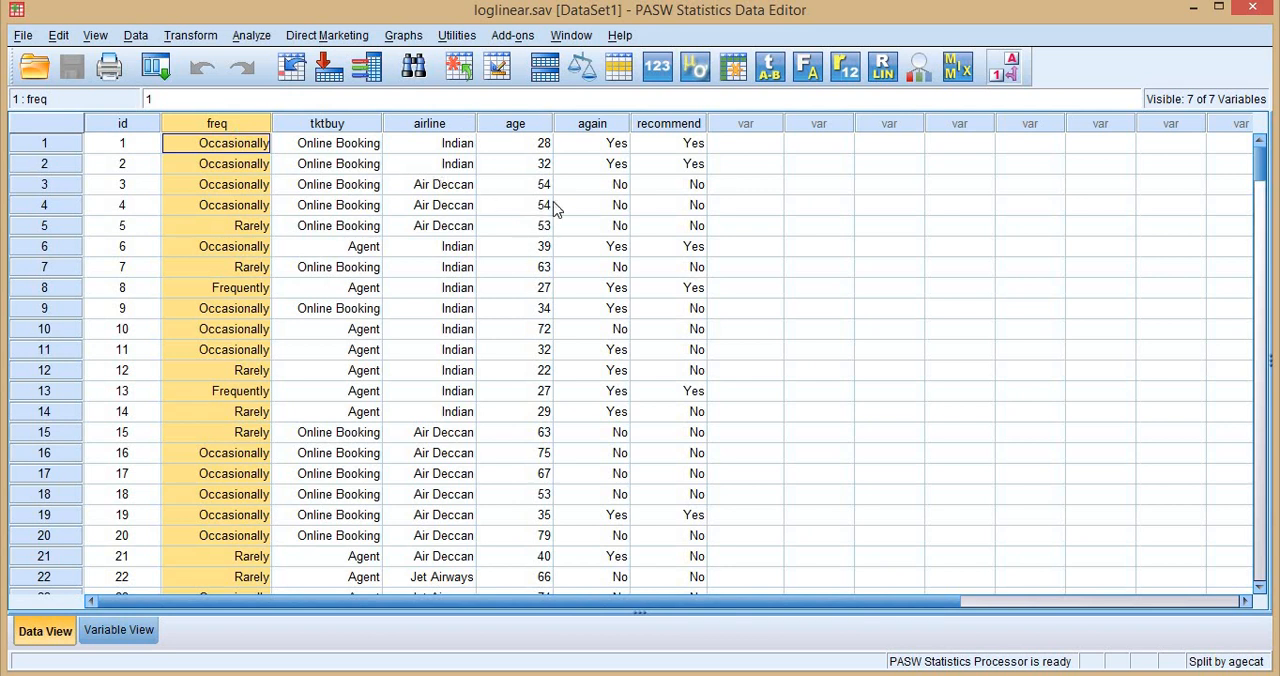
# Set up a Crosstabs analysis with again as the row variable and freq, tktbuy and airline as the column variables.
pyautogui.click(252, 37)
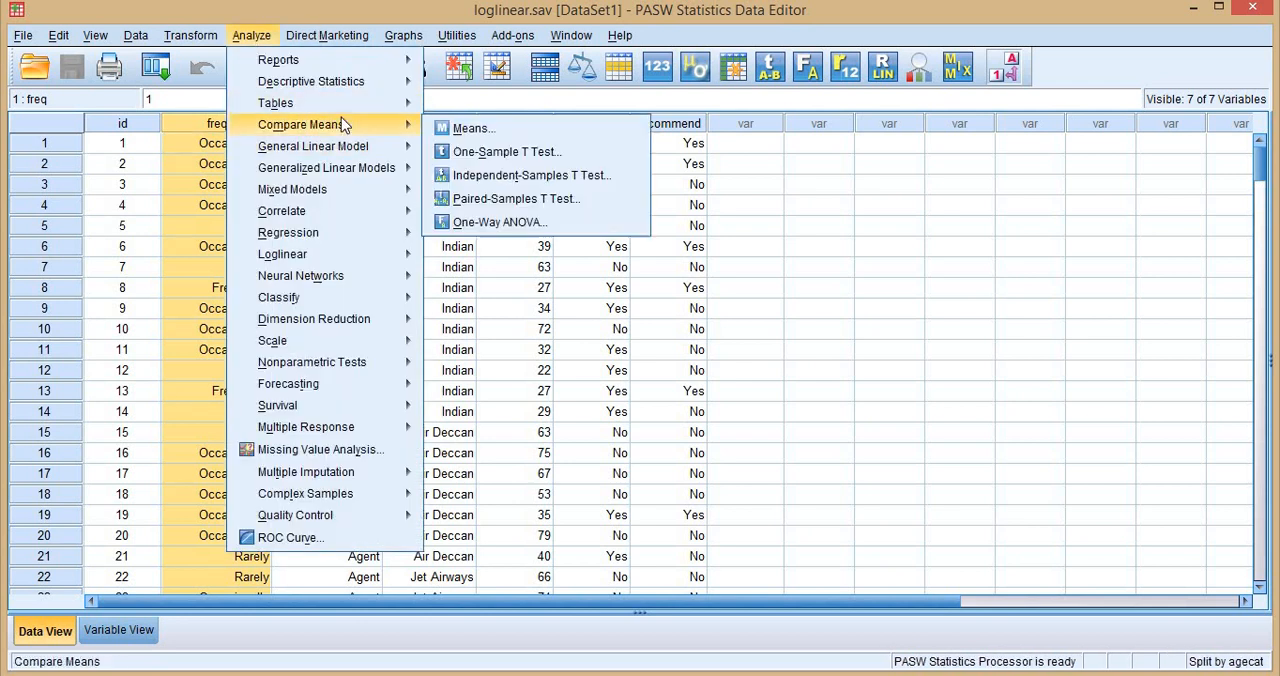
pyautogui.moveTo(320, 81)
pyautogui.click(485, 156)
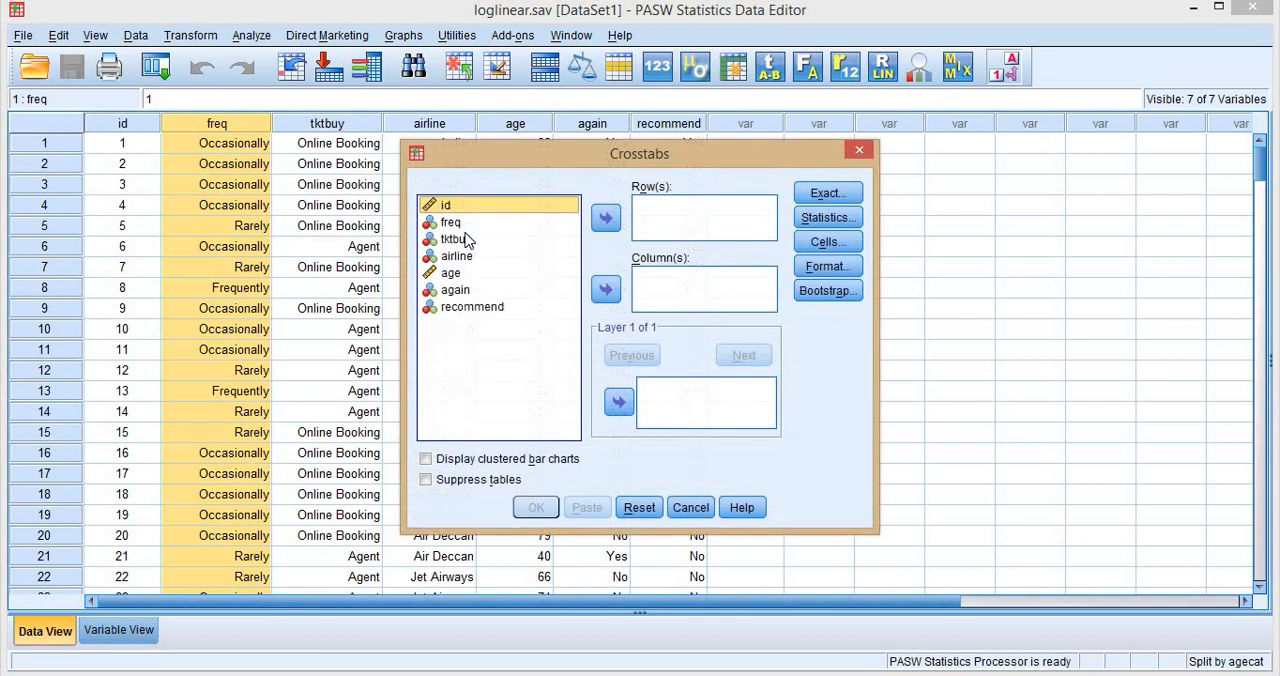
pyautogui.doubleClick(458, 291)
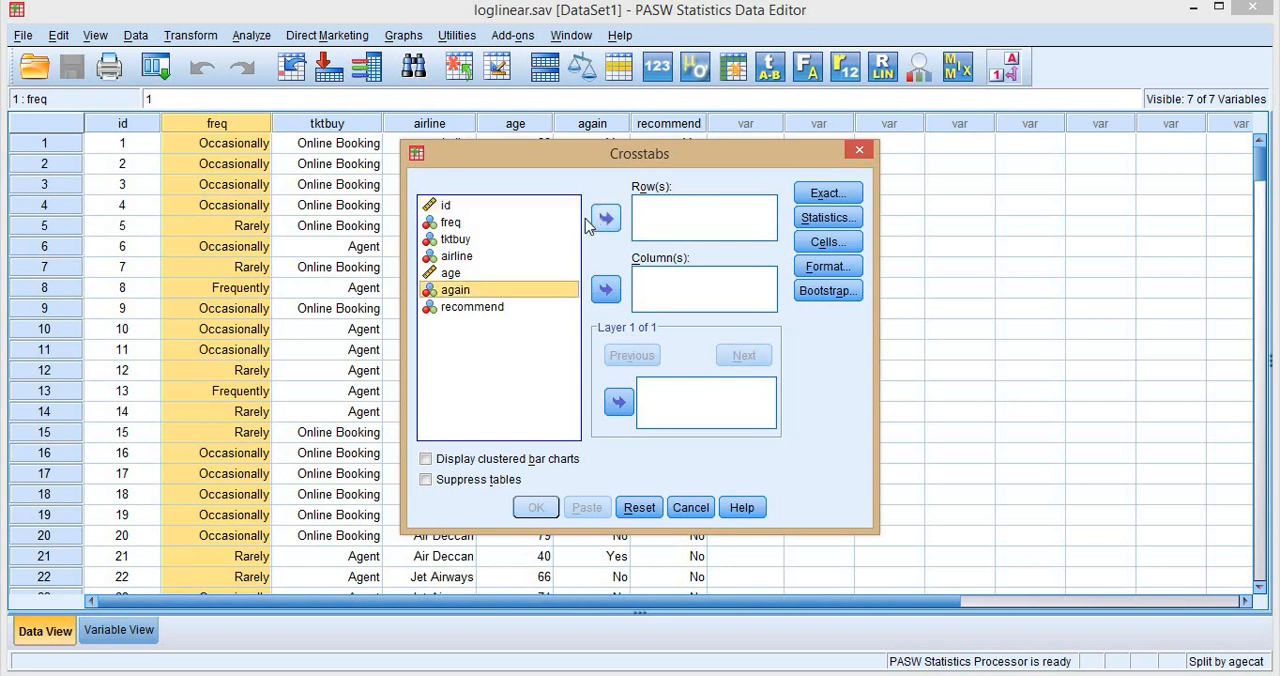
pyautogui.keyDown('shift'); pyautogui.click(456, 258); pyautogui.keyUp('shift')
pyautogui.click(605, 289)
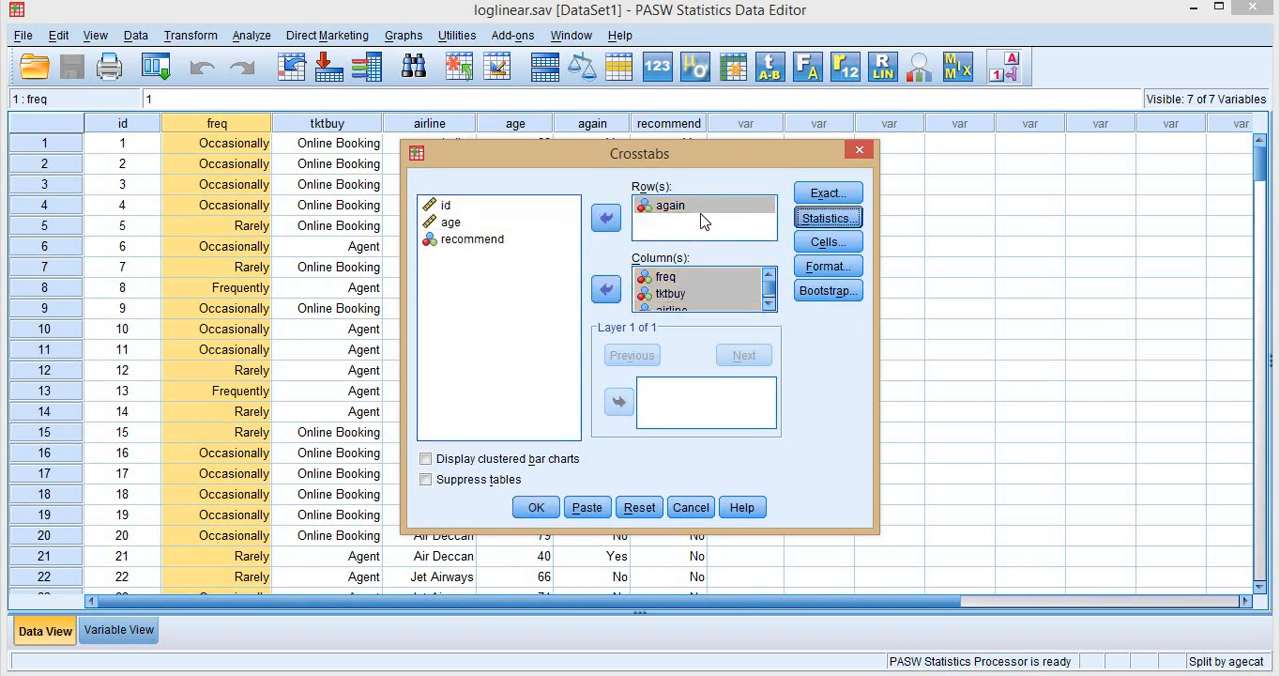
# Add the Chi-square statistic to the crosstabs and run the analysis.
pyautogui.click(828, 217)
pyautogui.click(514, 214)
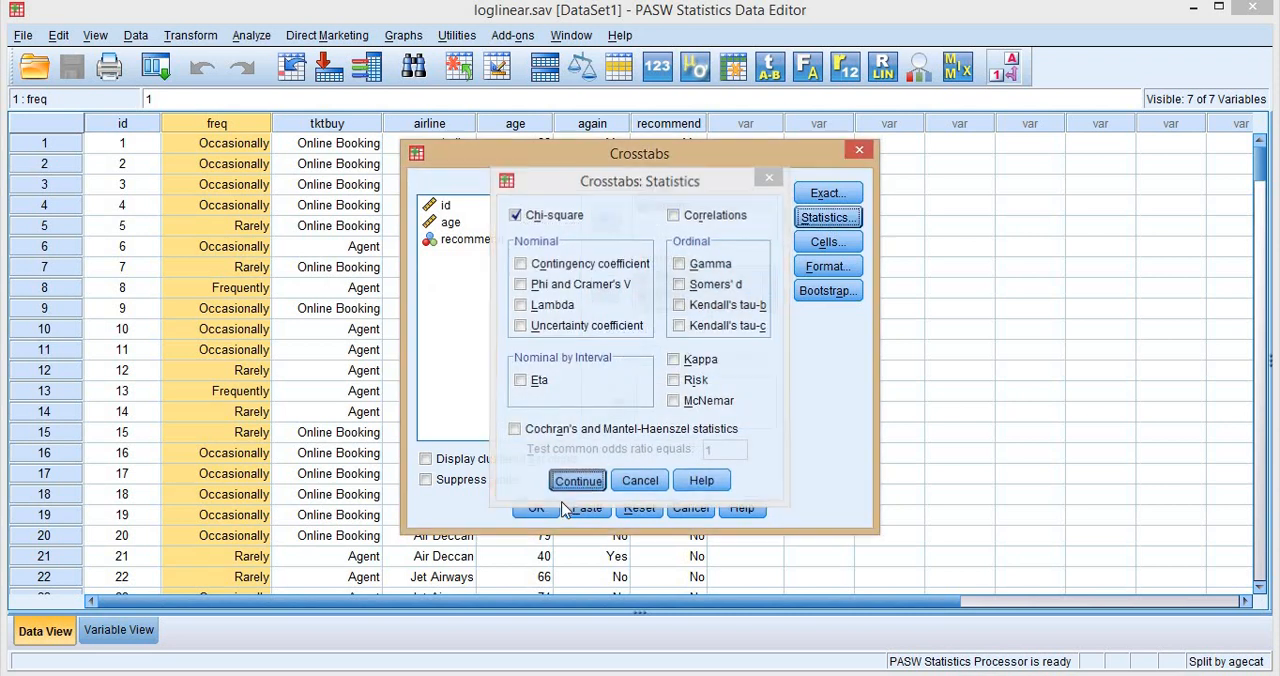
pyautogui.click(578, 484)
pyautogui.click(536, 508)
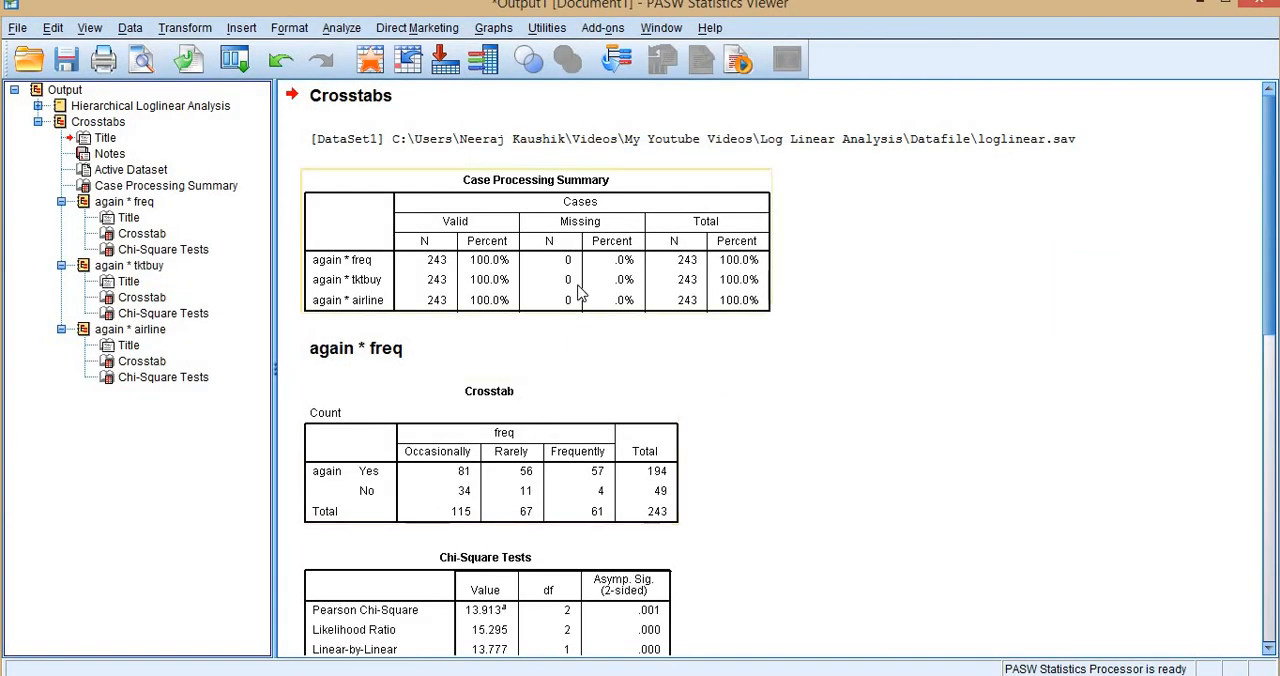
# Review the Crosstab and Chi-Square Tests tables for again by freq, tktbuy and airline in the output.
pyautogui.scroll(-5, 580, 291)
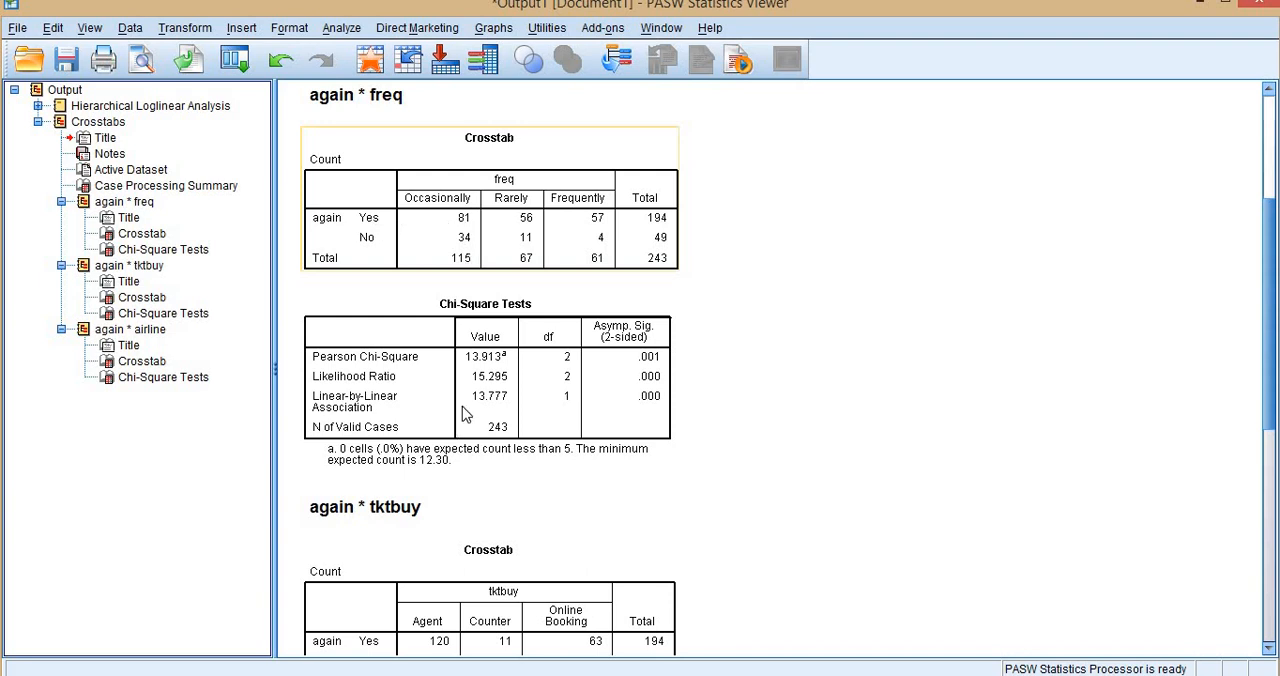
pyautogui.scroll(-5, 518, 369)
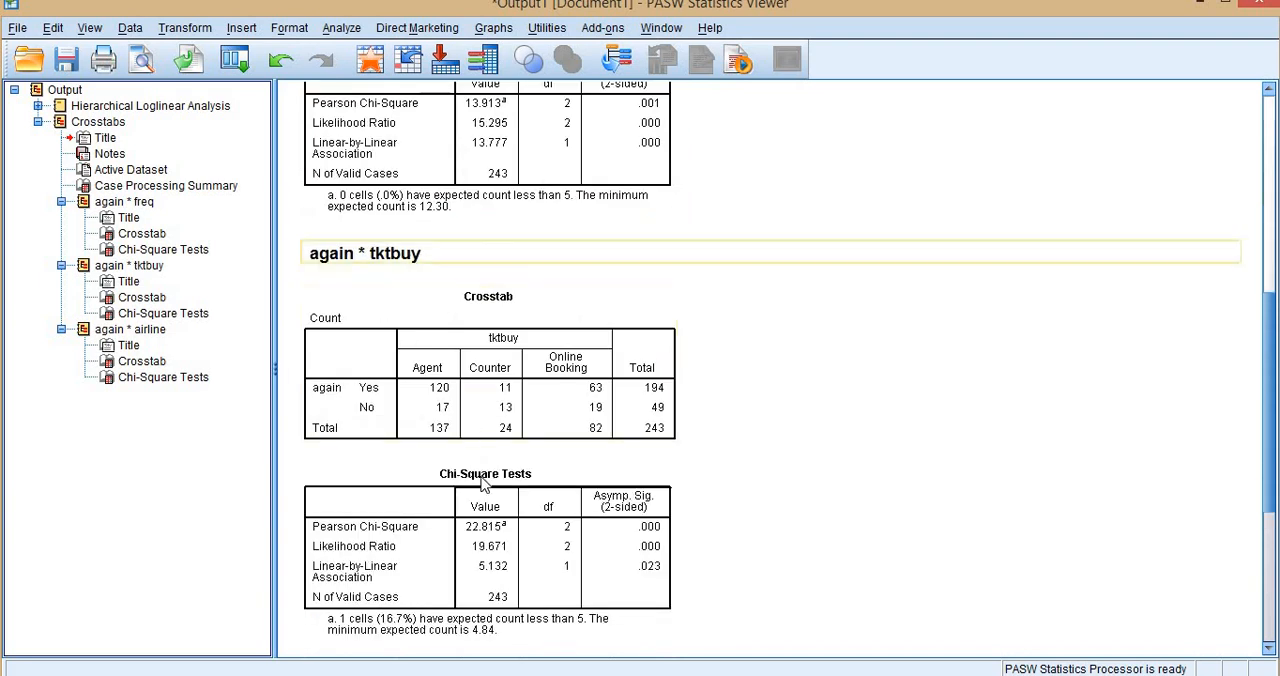
pyautogui.scroll(-5, 493, 537)
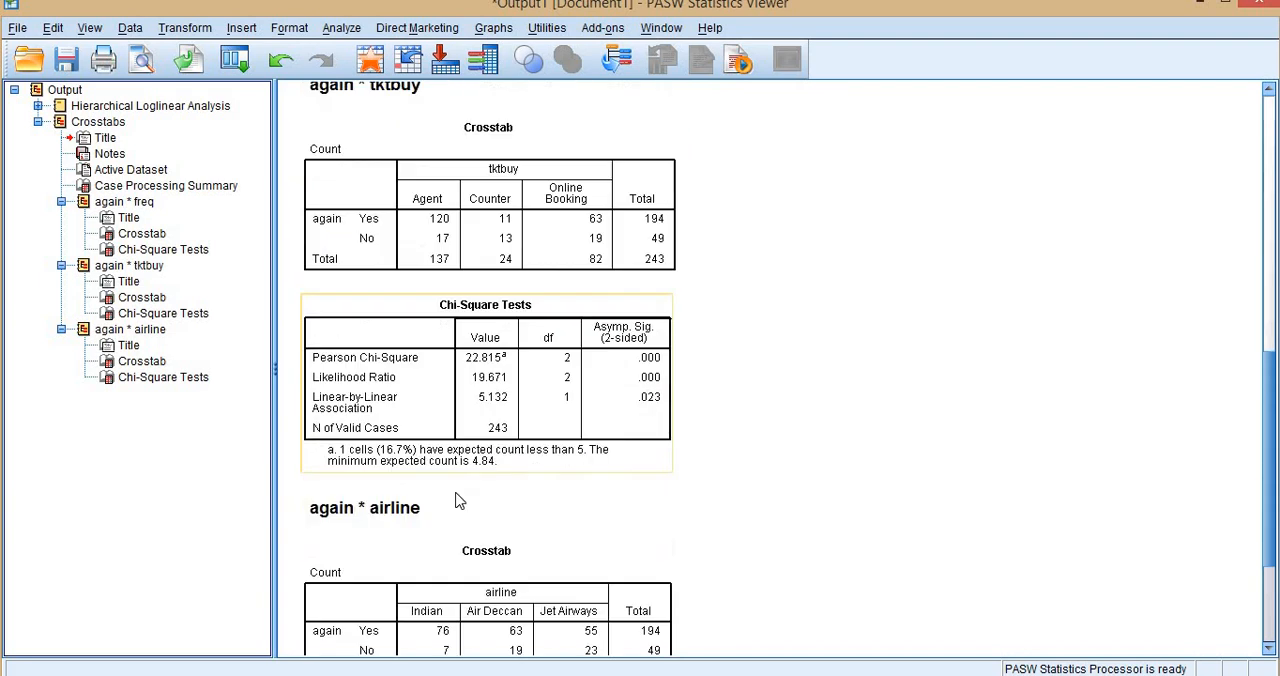
pyautogui.scroll(-3, 410, 440)
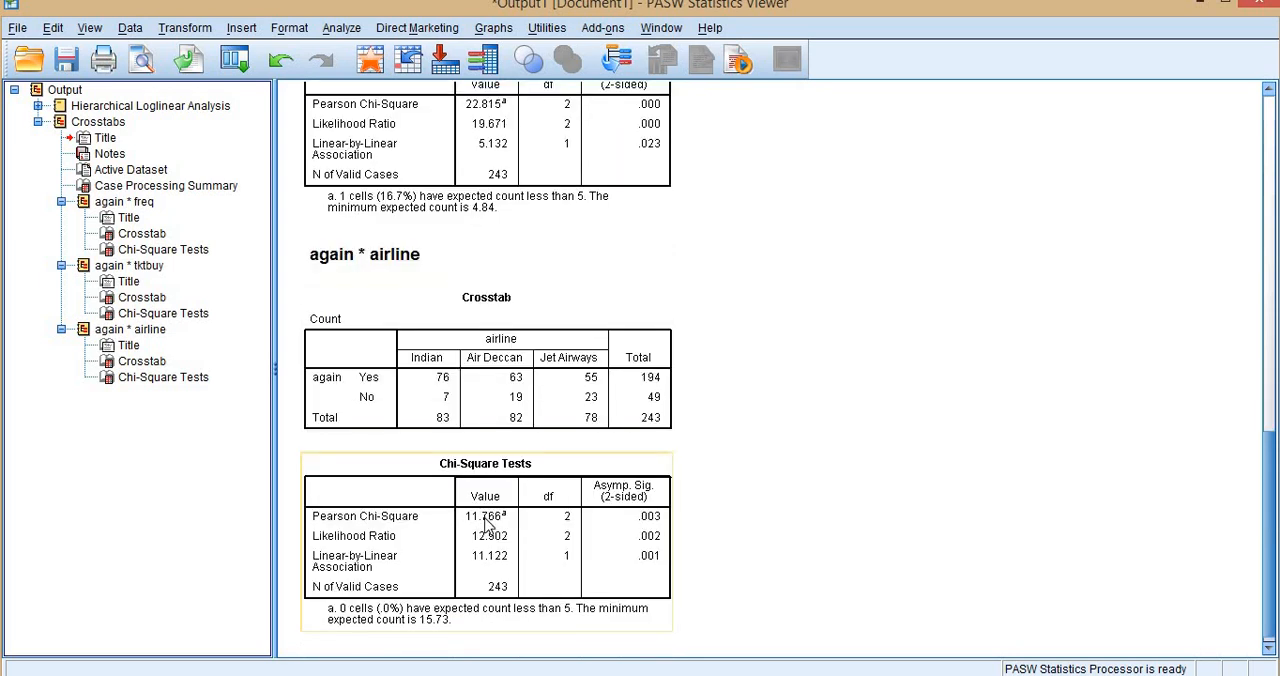
# Compare the again by freq crosstab and its Pearson Chi-Square in the output with the freq tables in Excel's CHAID workbook.
pyautogui.click(183, 674)
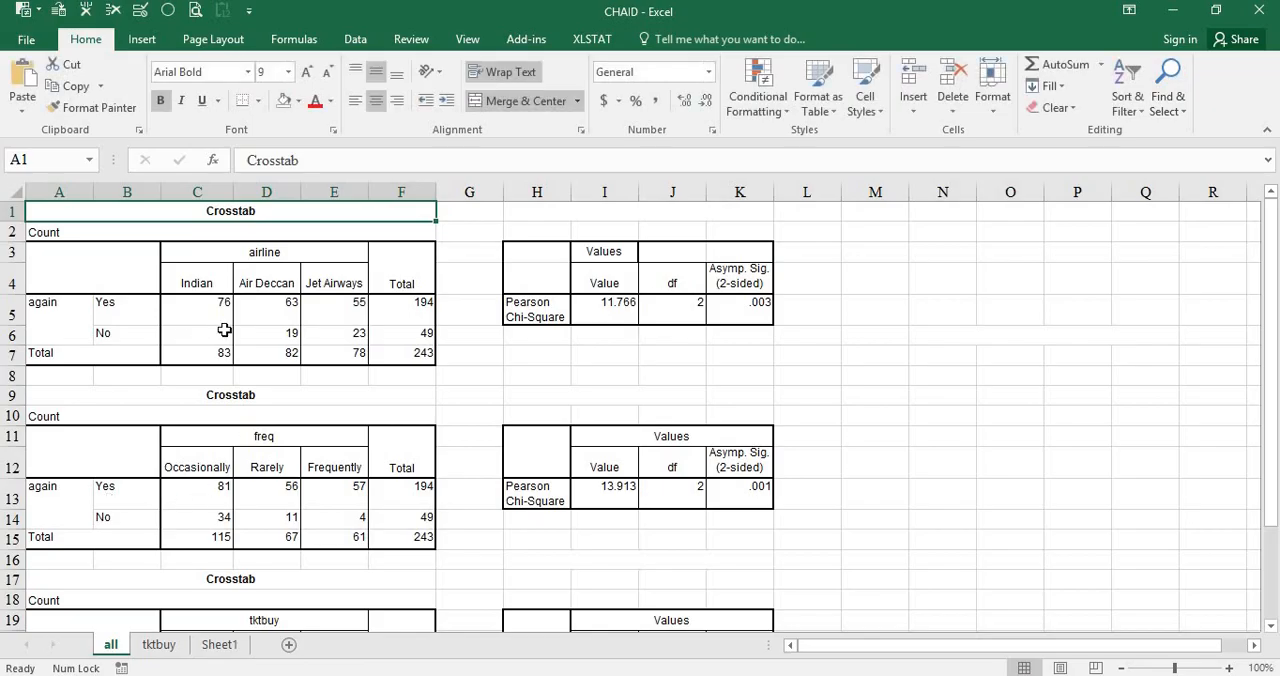
pyautogui.hotkey('alt', 'Tab')
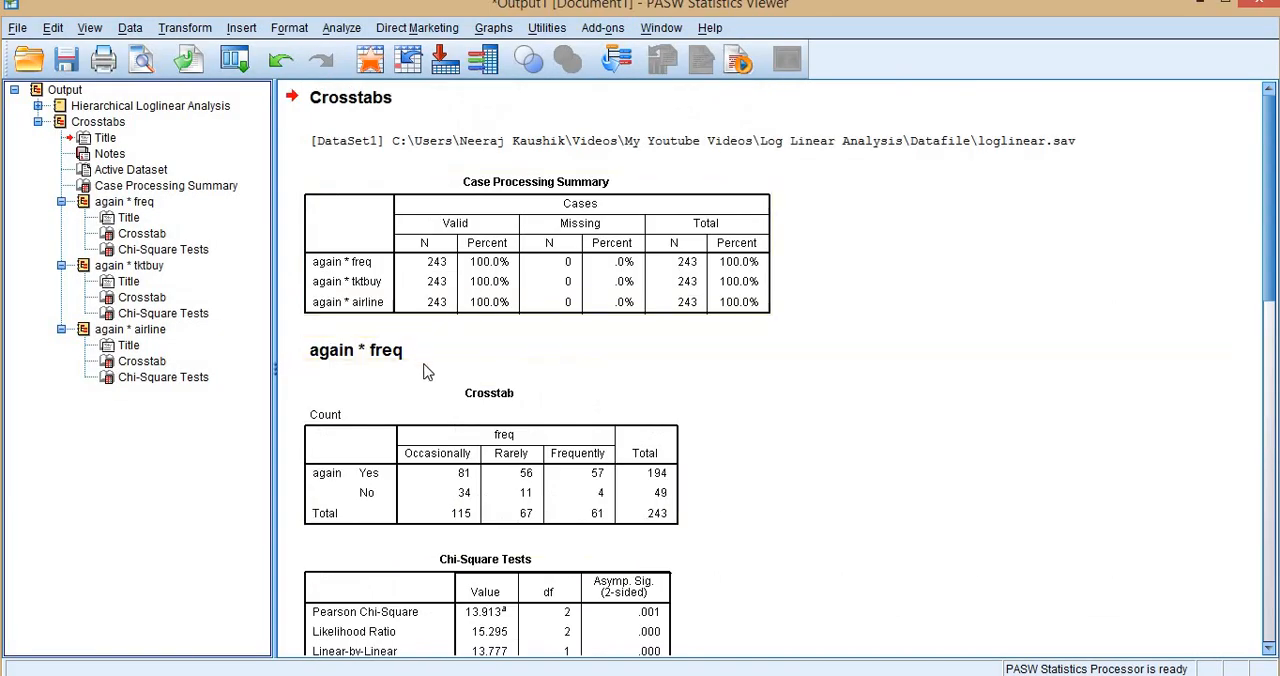
pyautogui.scroll(-3, 410, 320)
pyautogui.click(400, 283)
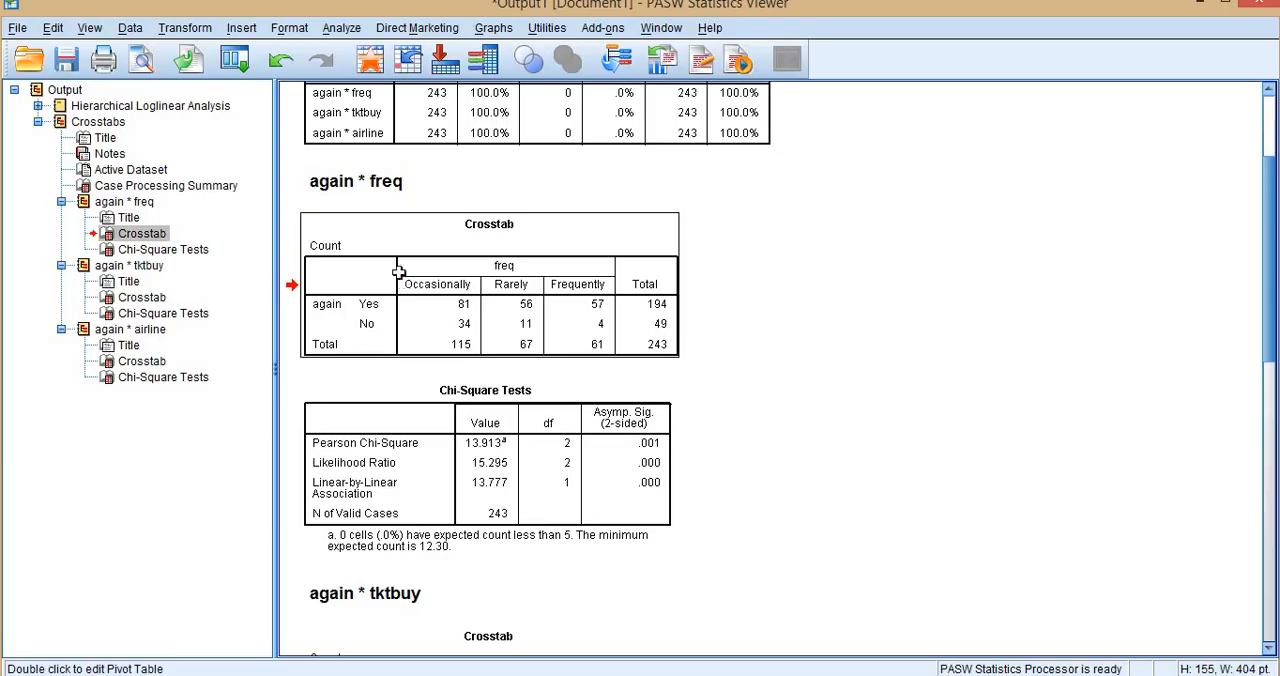
pyautogui.hotkey('alt', 'Tab')
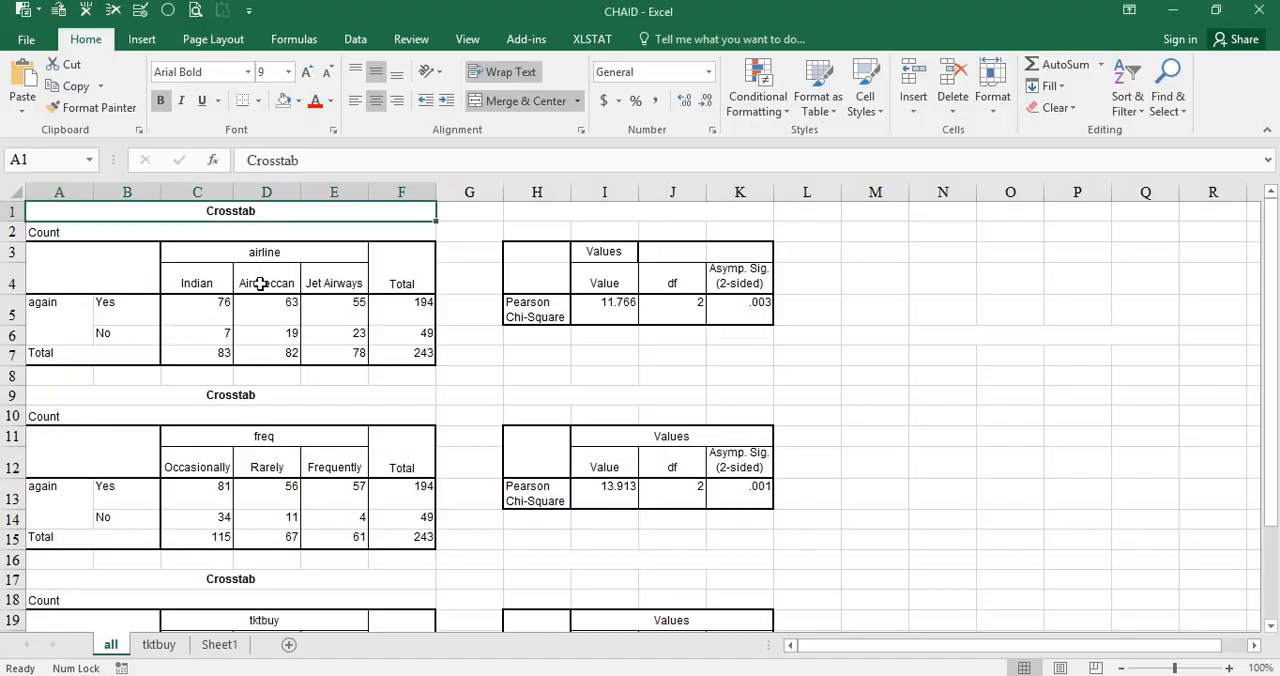
pyautogui.scroll(-1, 241, 394)
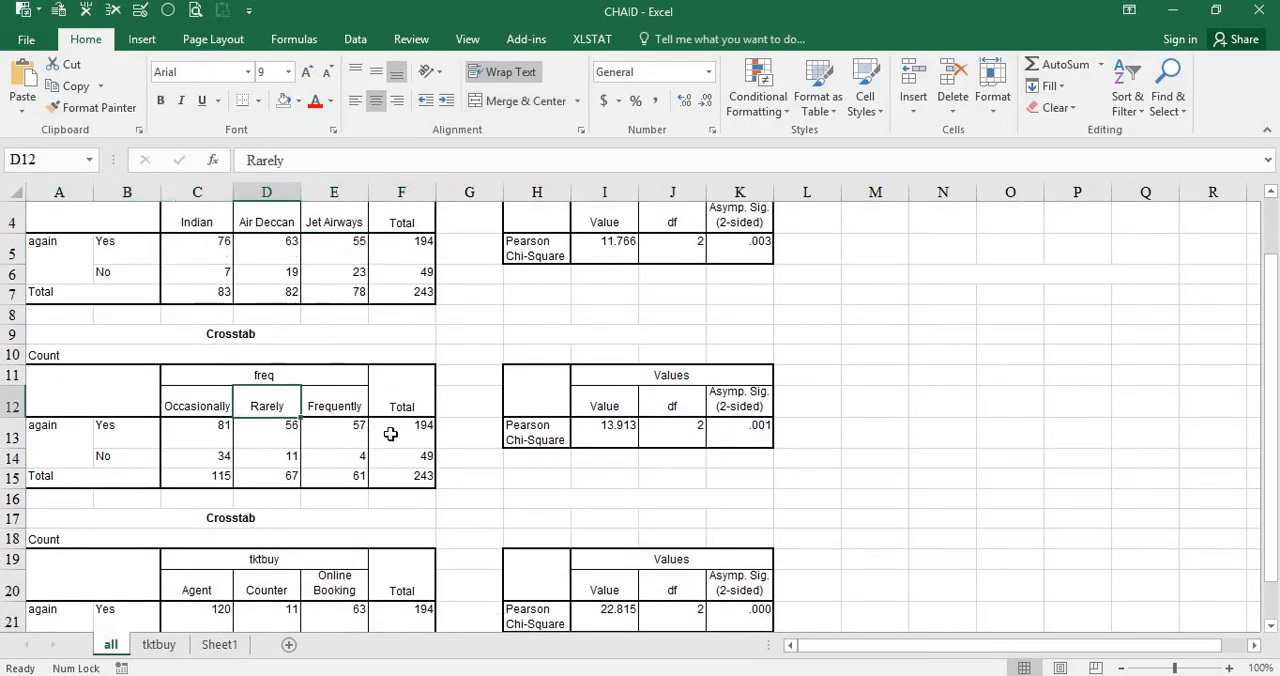
pyautogui.hotkey('alt', 'Tab')
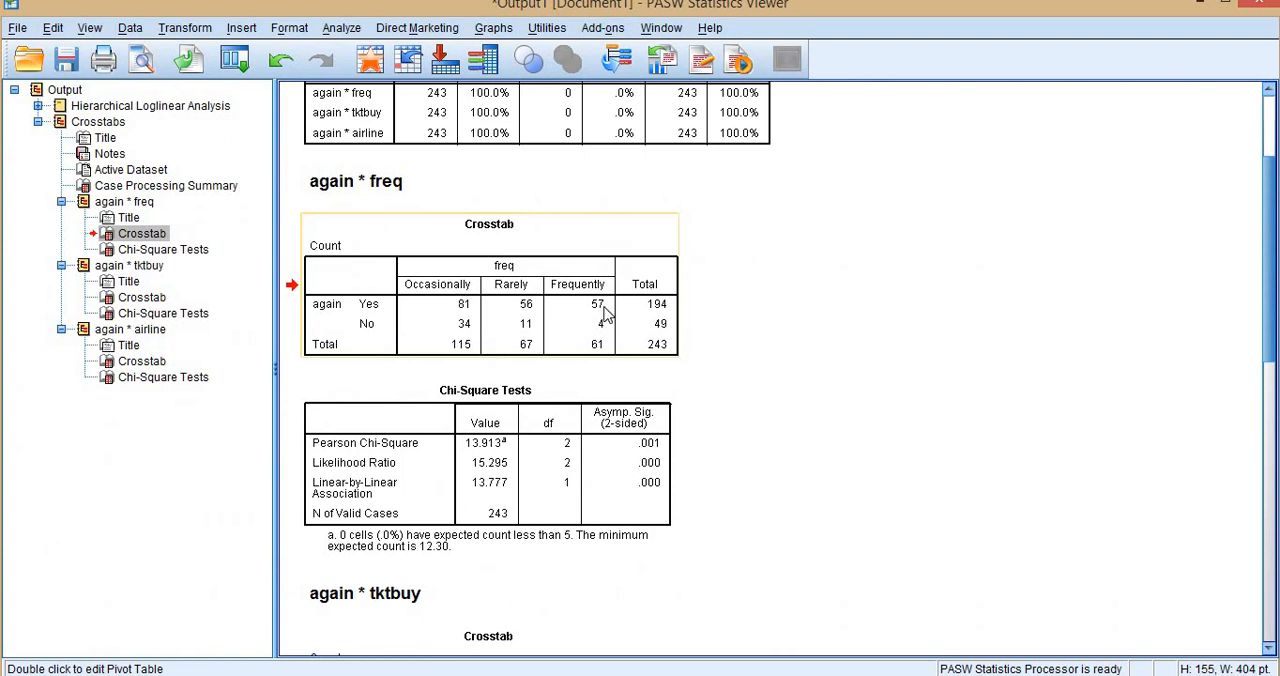
pyautogui.hotkey('alt', 'Tab')
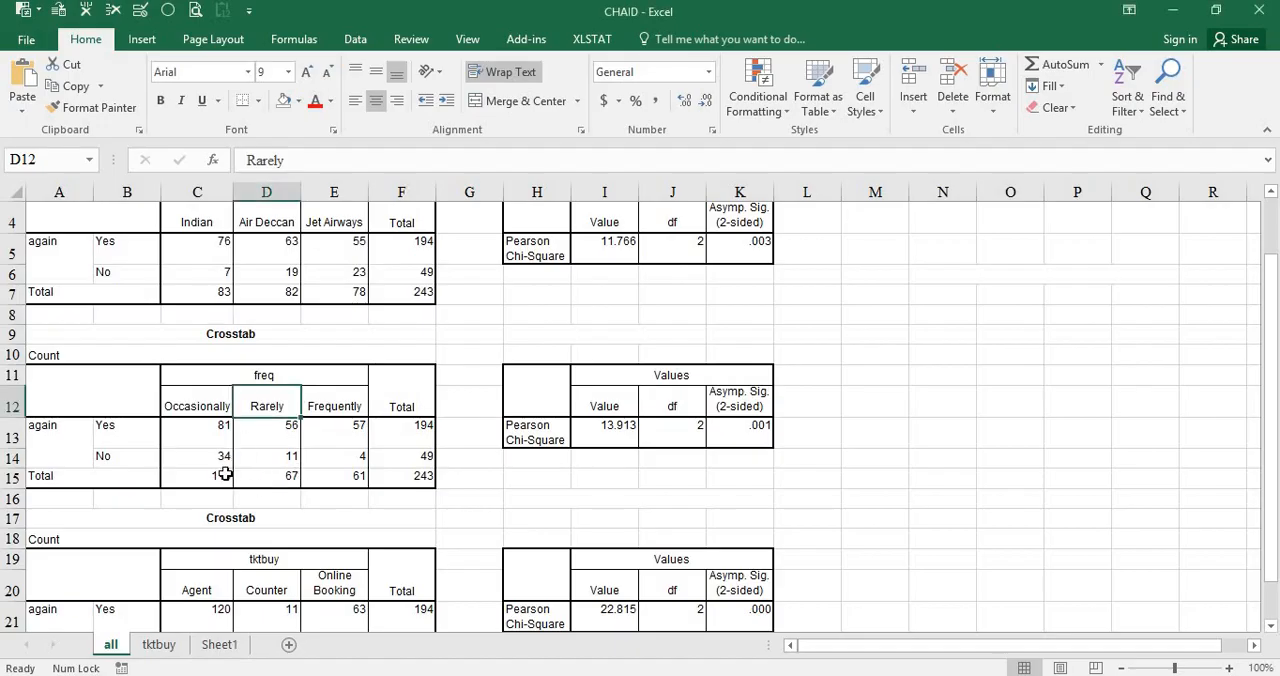
pyautogui.hotkey('alt', 'Tab')
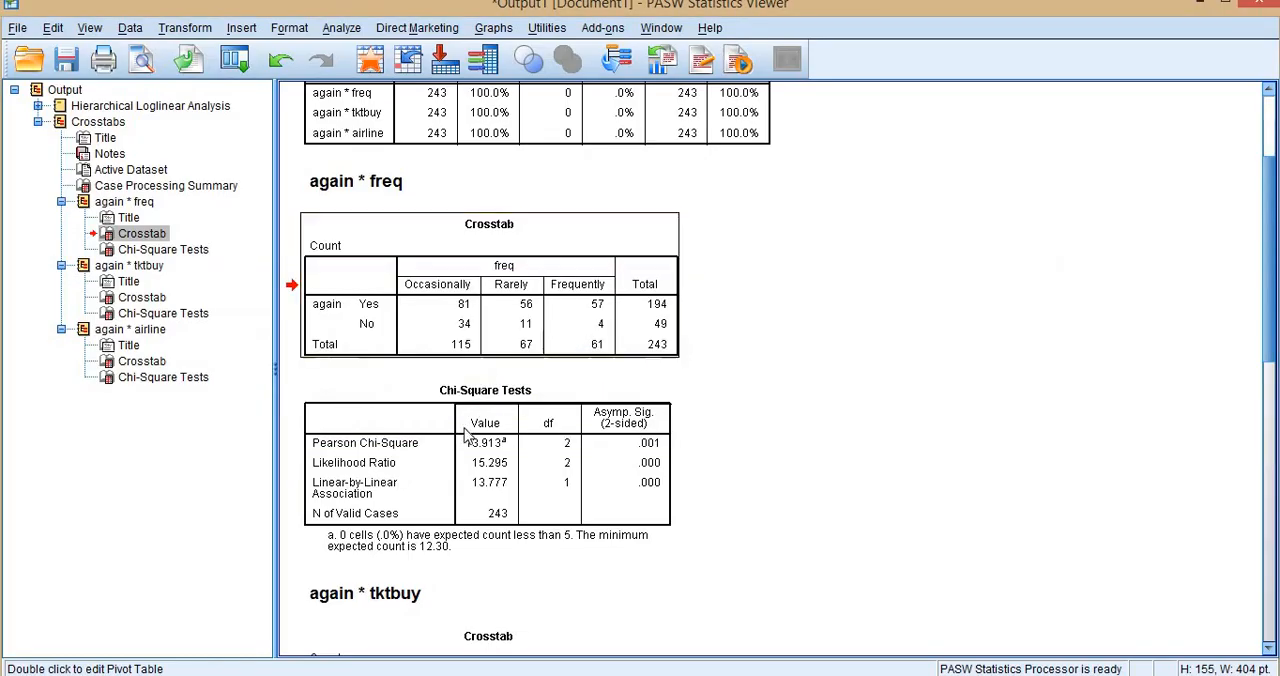
pyautogui.hotkey('alt', 'Tab')
pyautogui.click(606, 428)
pyautogui.hotkey('alt', 'Tab')
# Compare the again by tktbuy crosstab and its Pearson Chi-Square in the Statistics Viewer with the tktbuy tables in Excel.
pyautogui.scroll(-5, 508, 411)
pyautogui.click(410, 266)
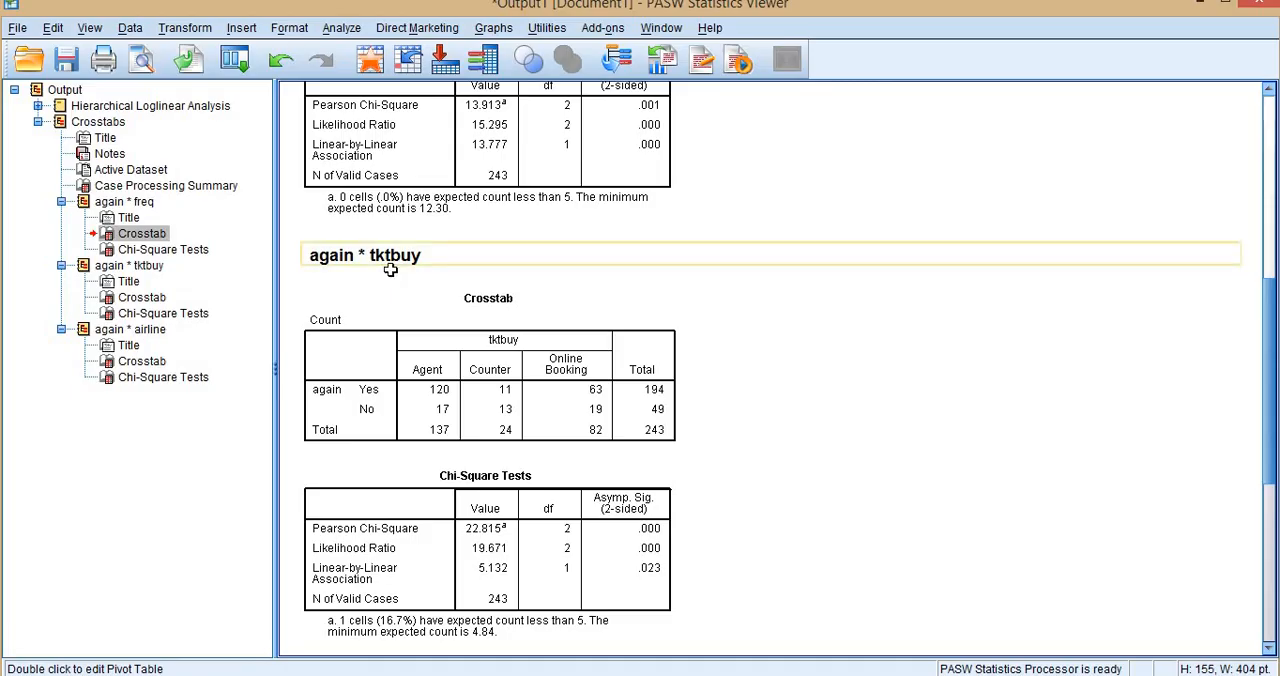
pyautogui.hotkey('alt', 'Tab')
pyautogui.scroll(-1, 153, 542)
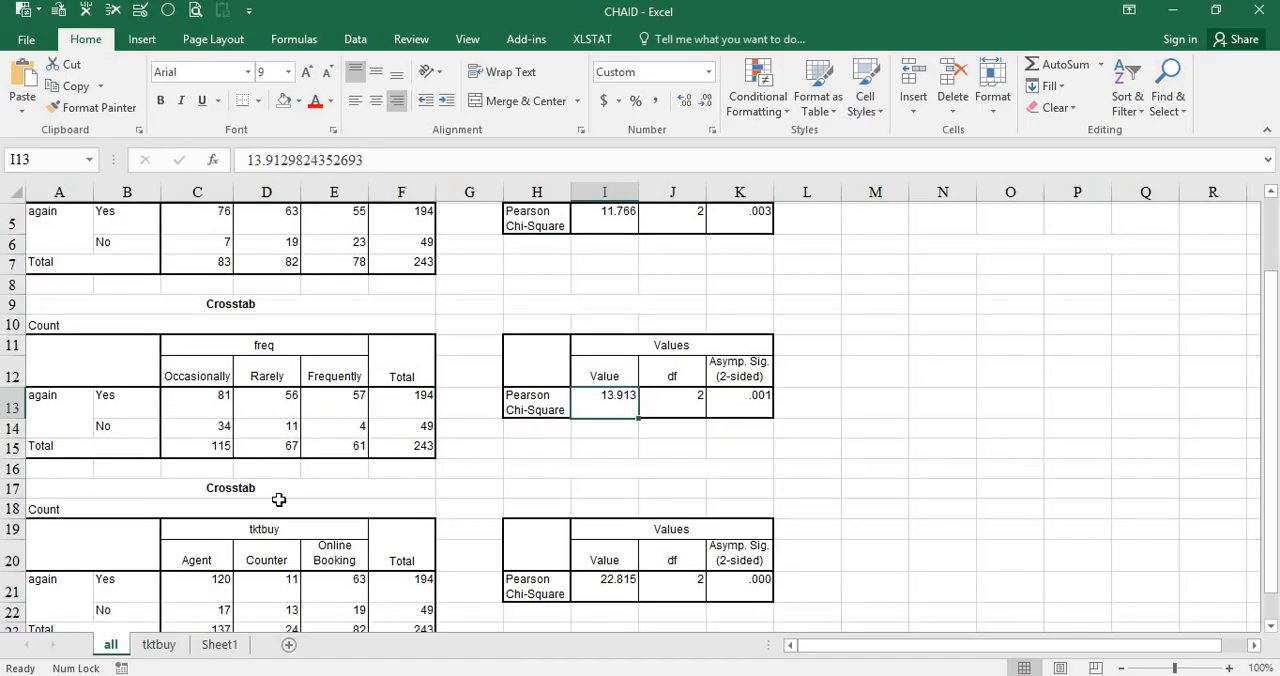
pyautogui.scroll(-2, 280, 500)
pyautogui.click(282, 419)
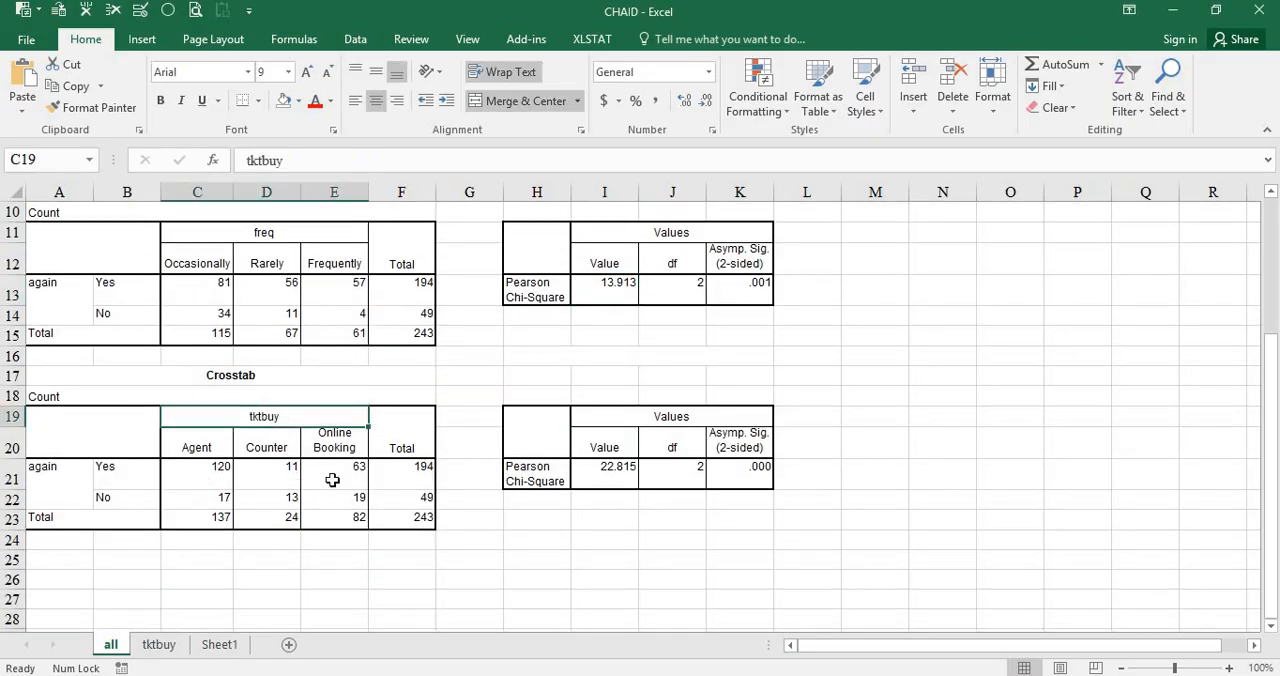
pyautogui.hotkey('alt', 'Tab')
pyautogui.scroll(-5, 480, 475)
pyautogui.scroll(3, 480, 475)
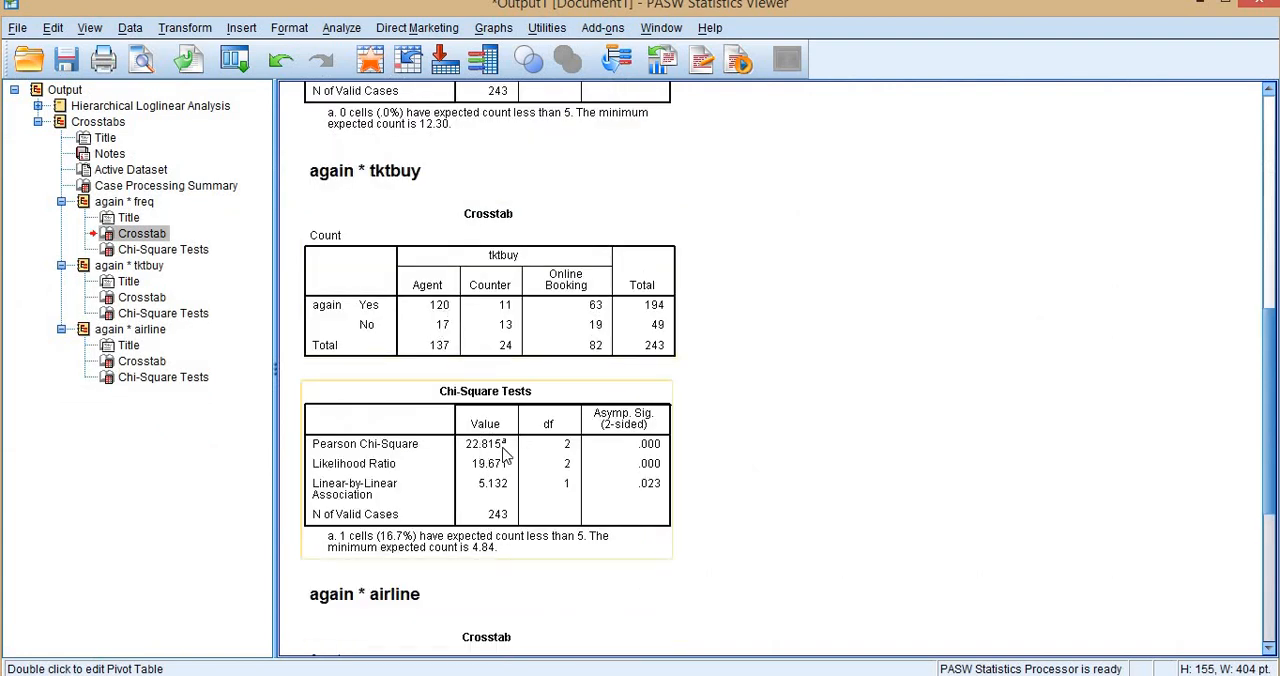
# Compare the airline tables in Excel with the again by airline crosstab and Chi-Square Tests in the Statistics Viewer.
pyautogui.hotkey('alt', 'Tab')
pyautogui.scroll(3, 306, 365)
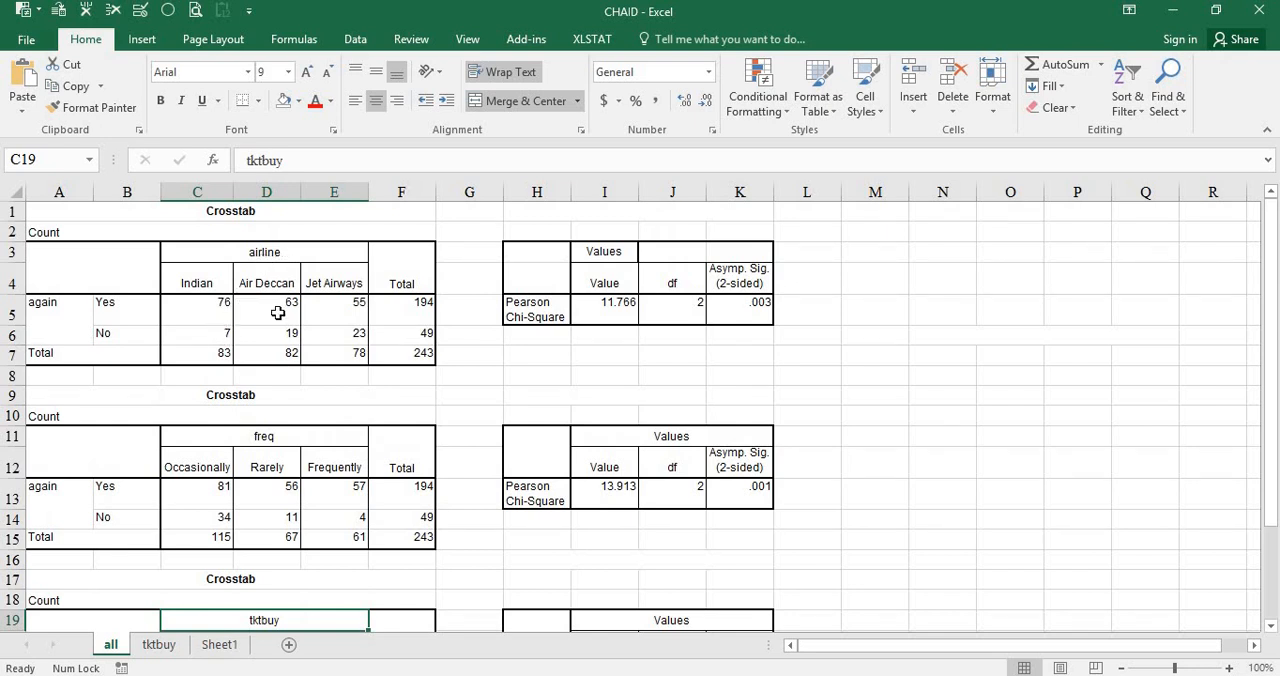
pyautogui.hotkey('alt', 'Tab')
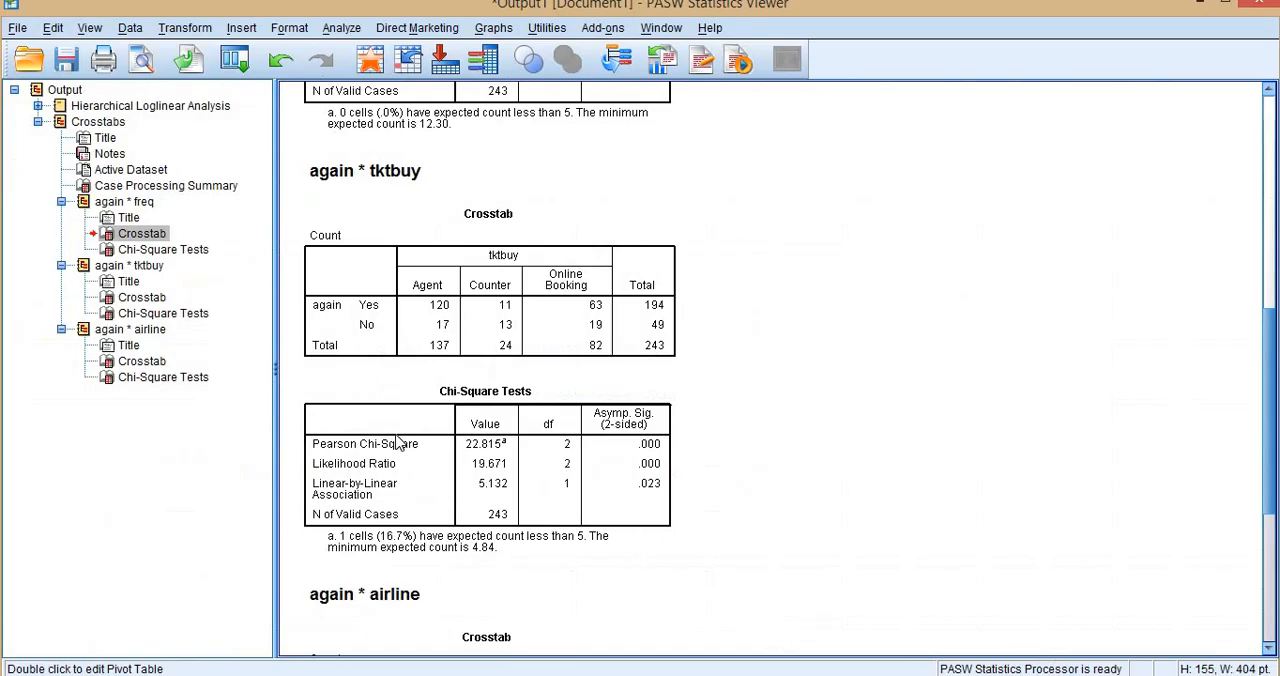
pyautogui.scroll(-3, 481, 429)
pyautogui.scroll(-3, 480, 429)
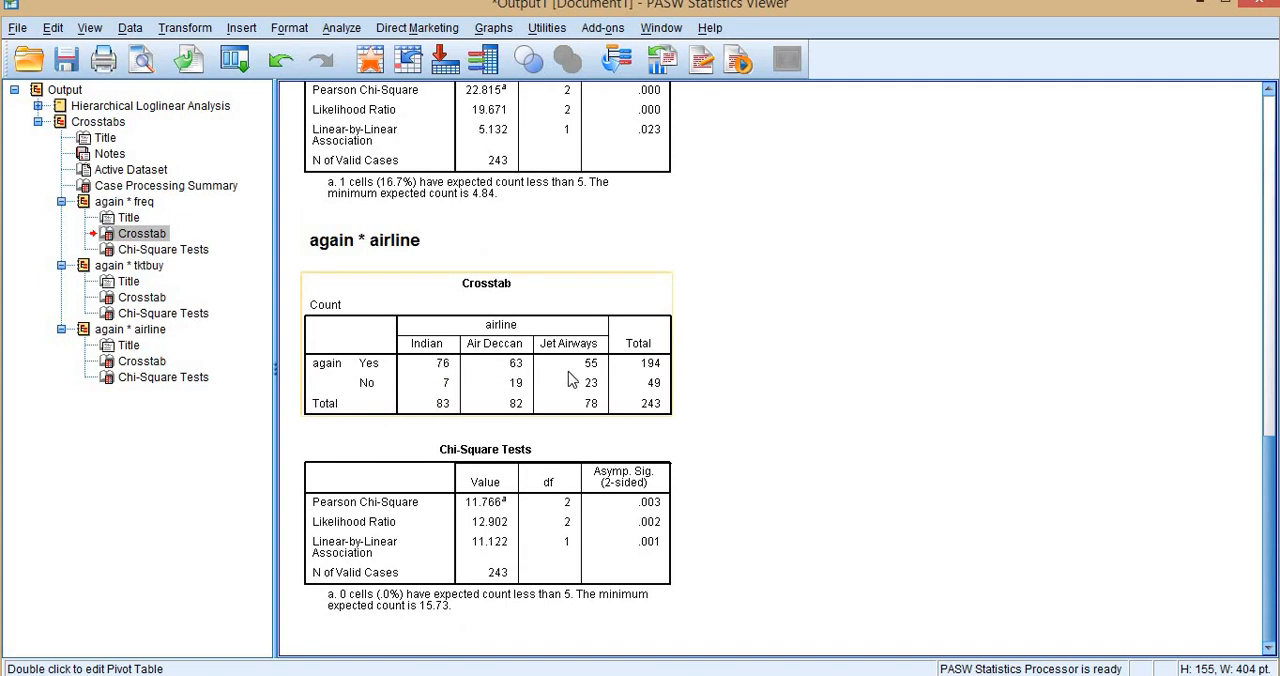
pyautogui.hotkey('alt', 'Tab')
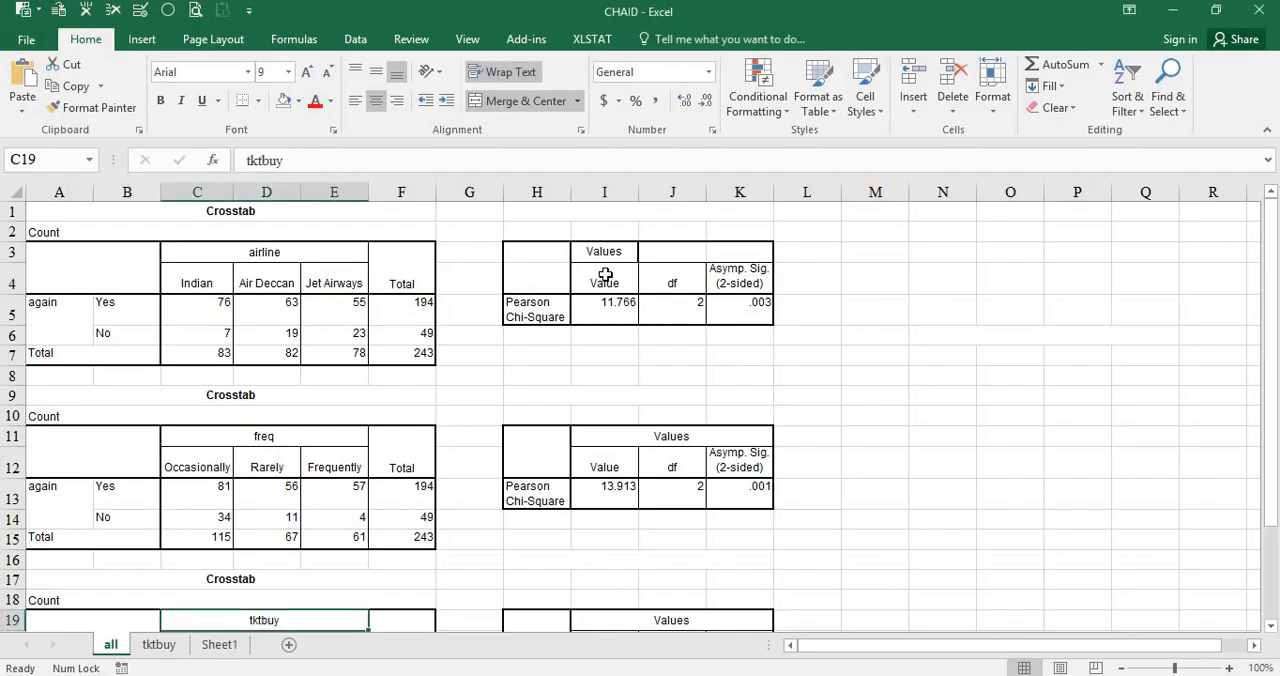
# Fill the tktbuy table's Pearson Chi-Square value in I21 and the tktbuy heading in C19 with yellow.
pyautogui.scroll(-4, 606, 300)
pyautogui.scroll(2, 590, 401)
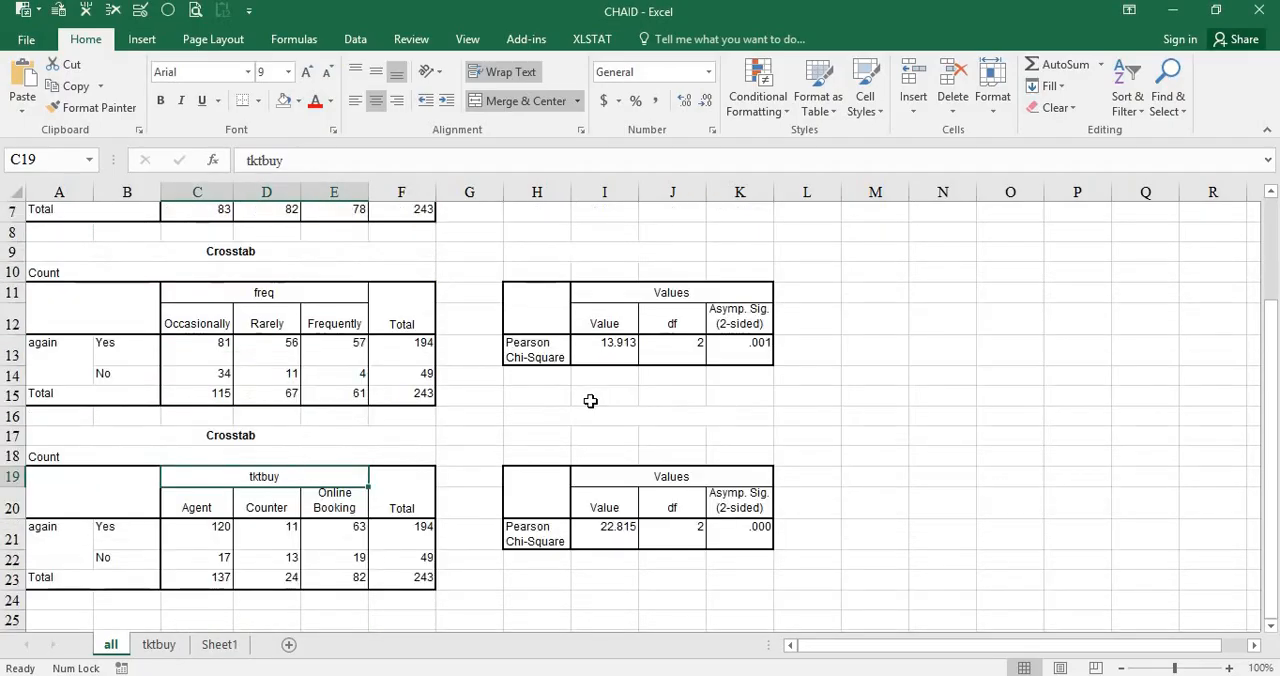
pyautogui.scroll(-1, 590, 401)
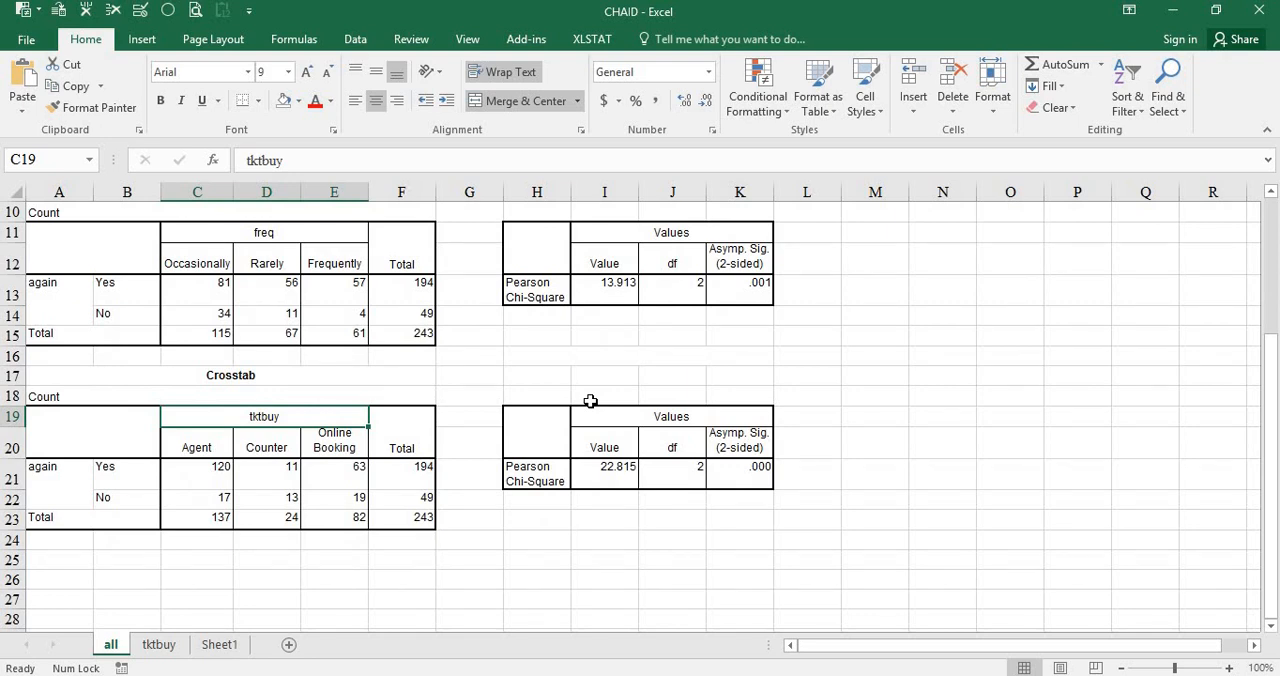
pyautogui.click(607, 470)
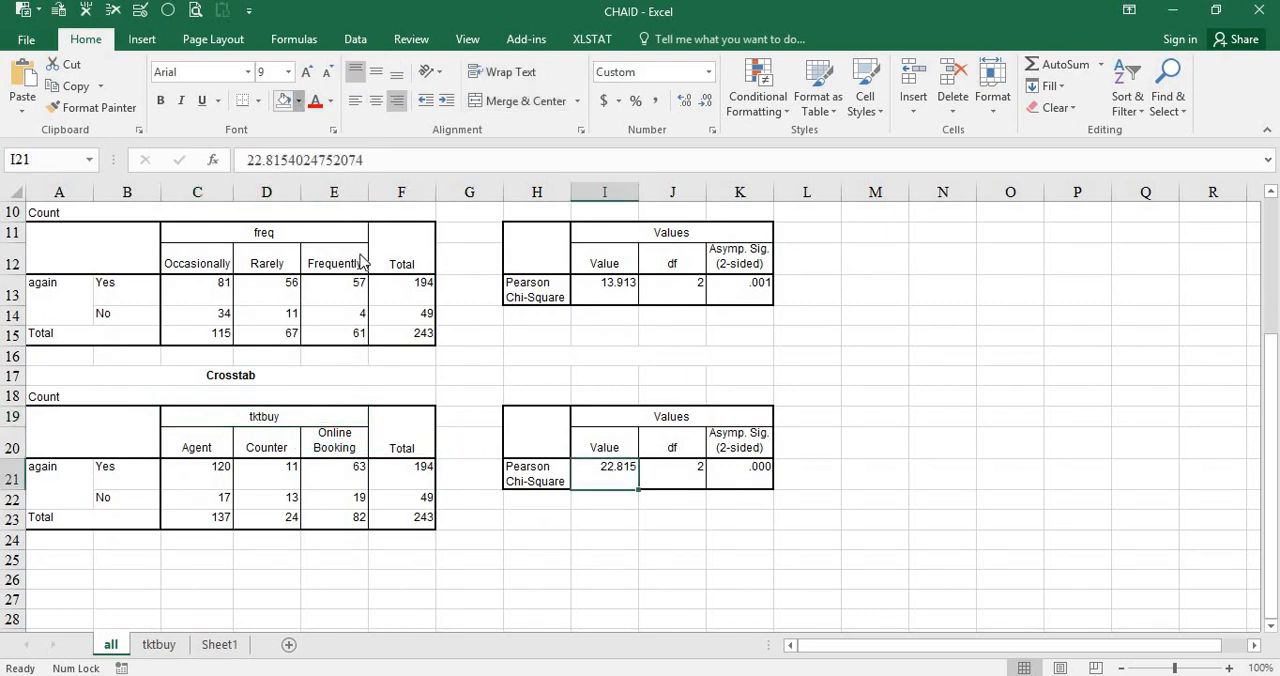
pyautogui.click(298, 101)
pyautogui.click(330, 247)
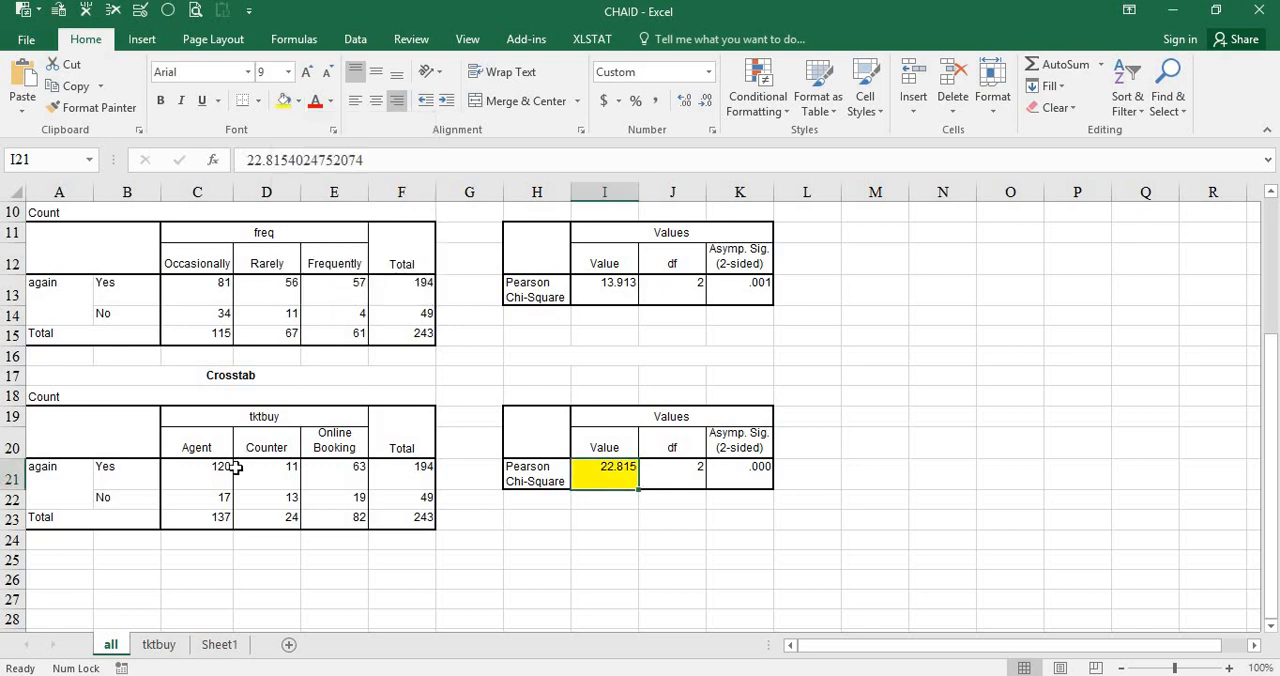
pyautogui.click(272, 413)
pyautogui.click(284, 101)
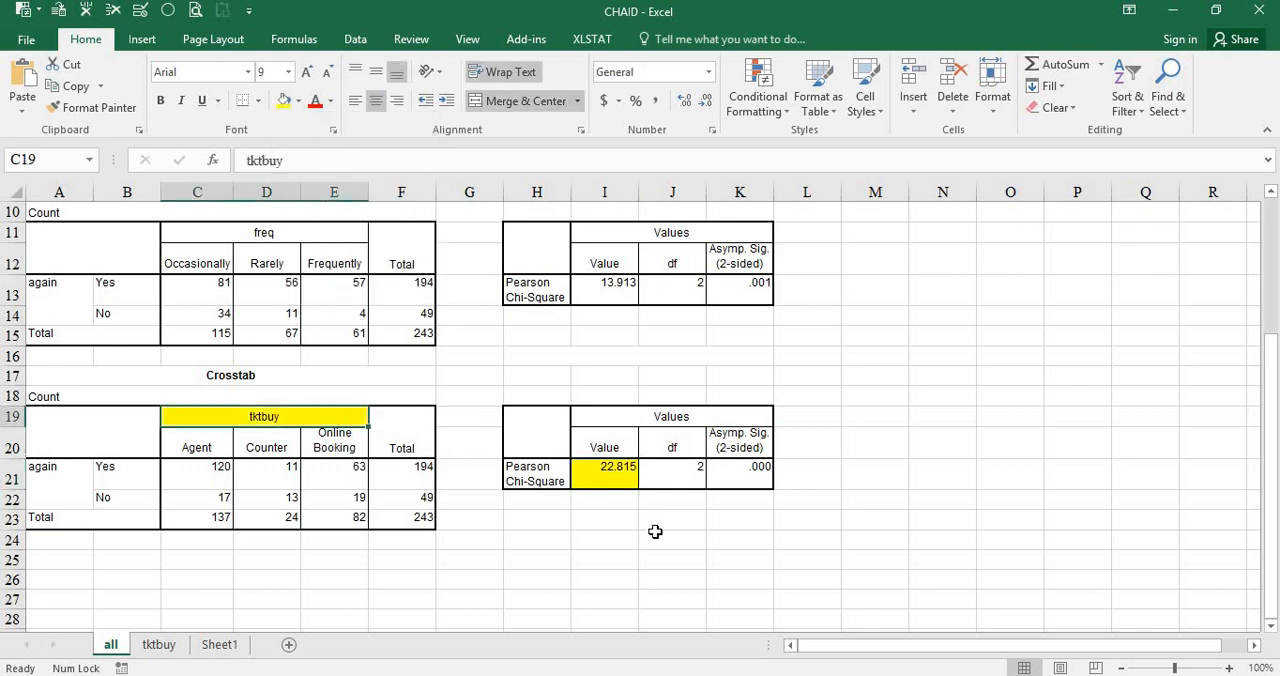
# Review the airline, freq and tktbuy crosstabs, checking the Yes counts for Agent, Counter and Online Booking.
pyautogui.click(653, 527)
pyautogui.scroll(3, 337, 527)
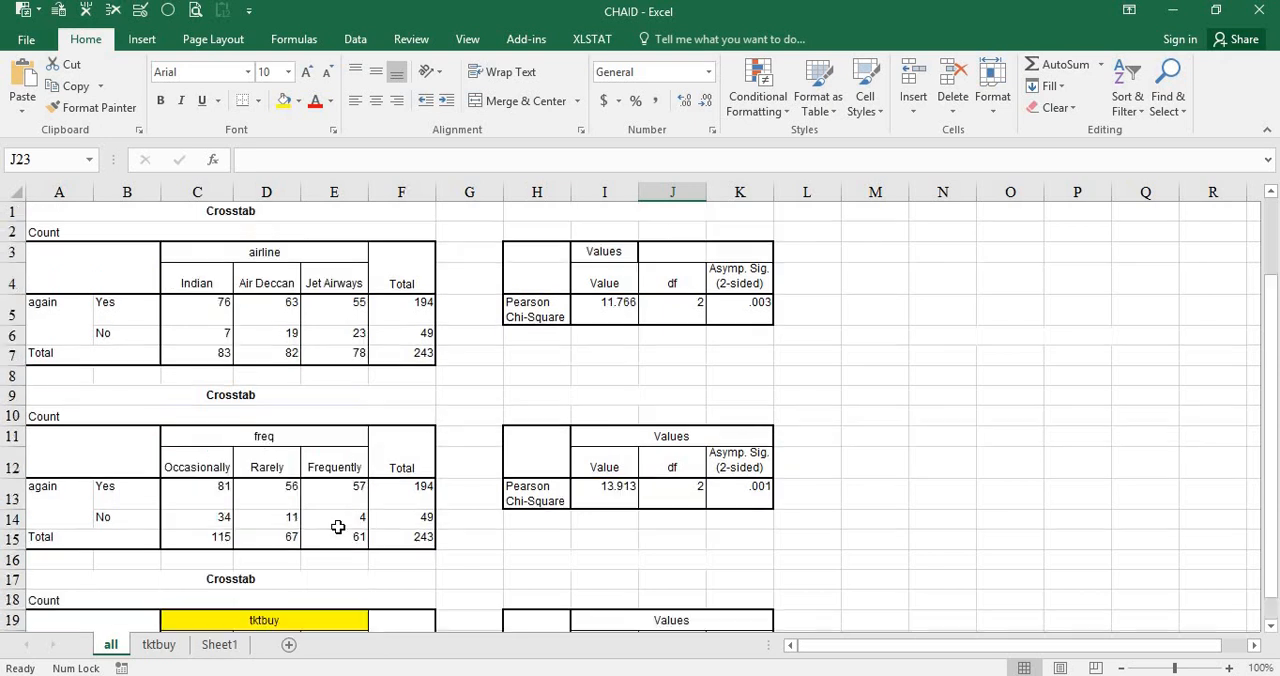
pyautogui.scroll(-3, 342, 527)
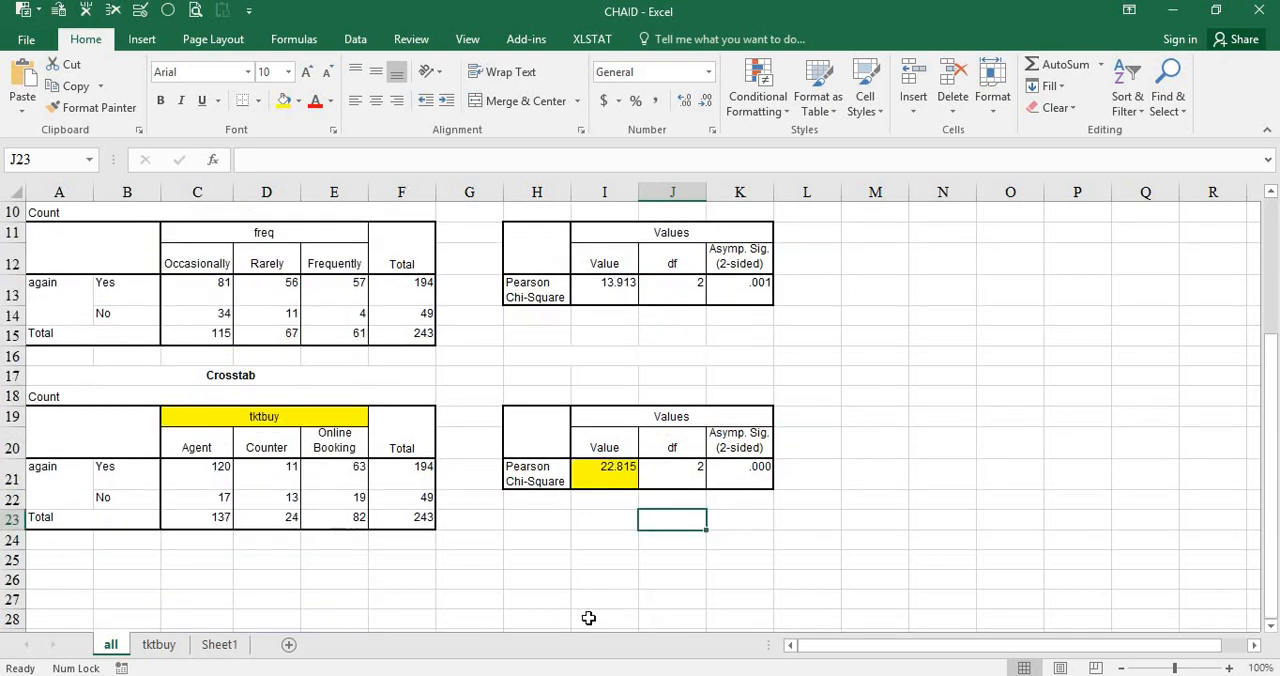
pyautogui.click(228, 478)
pyautogui.click(292, 473)
pyautogui.click(348, 478)
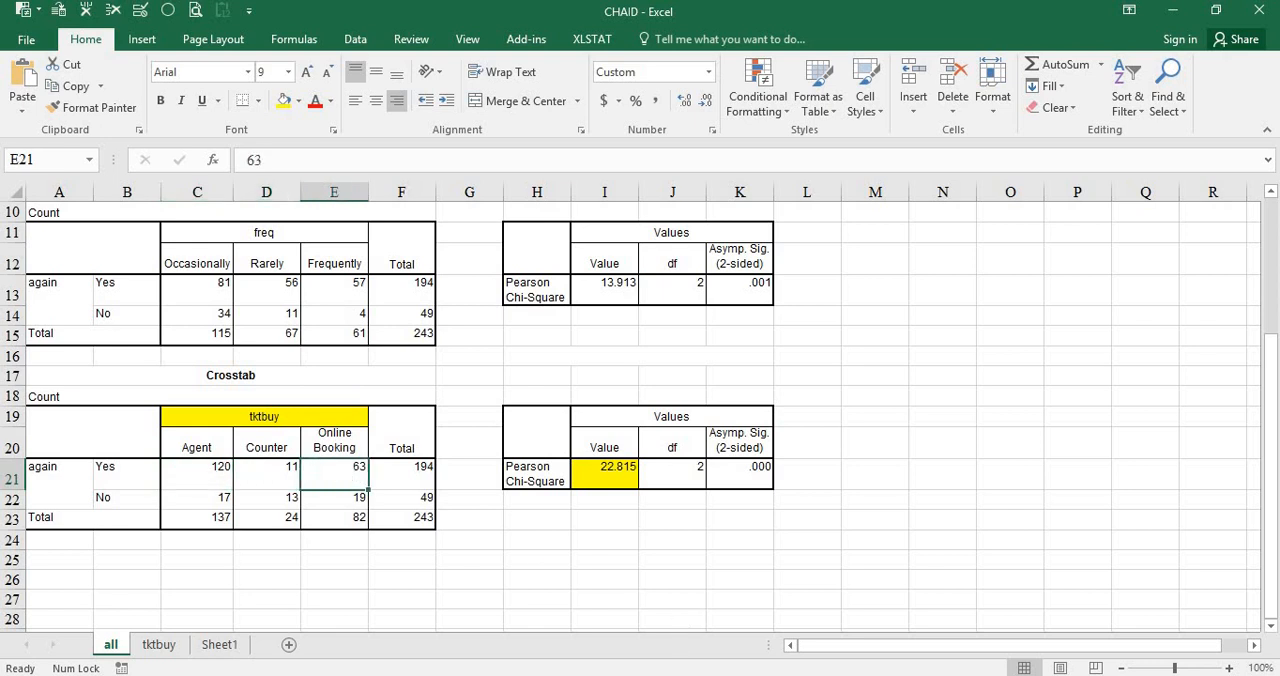
# Switch to the PASW Statistics Viewer and collapse the Crosstabs results in the output outline.
pyautogui.moveTo(677, 646)
pyautogui.click(752, 606)
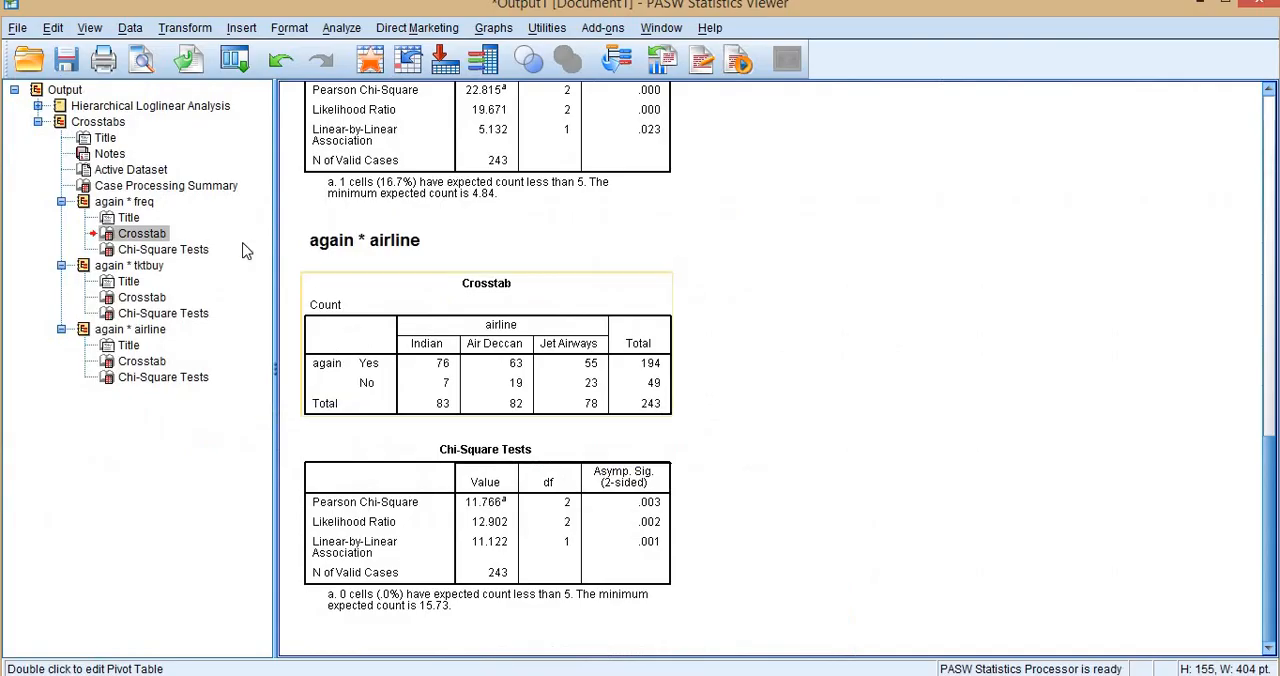
pyautogui.click(38, 122)
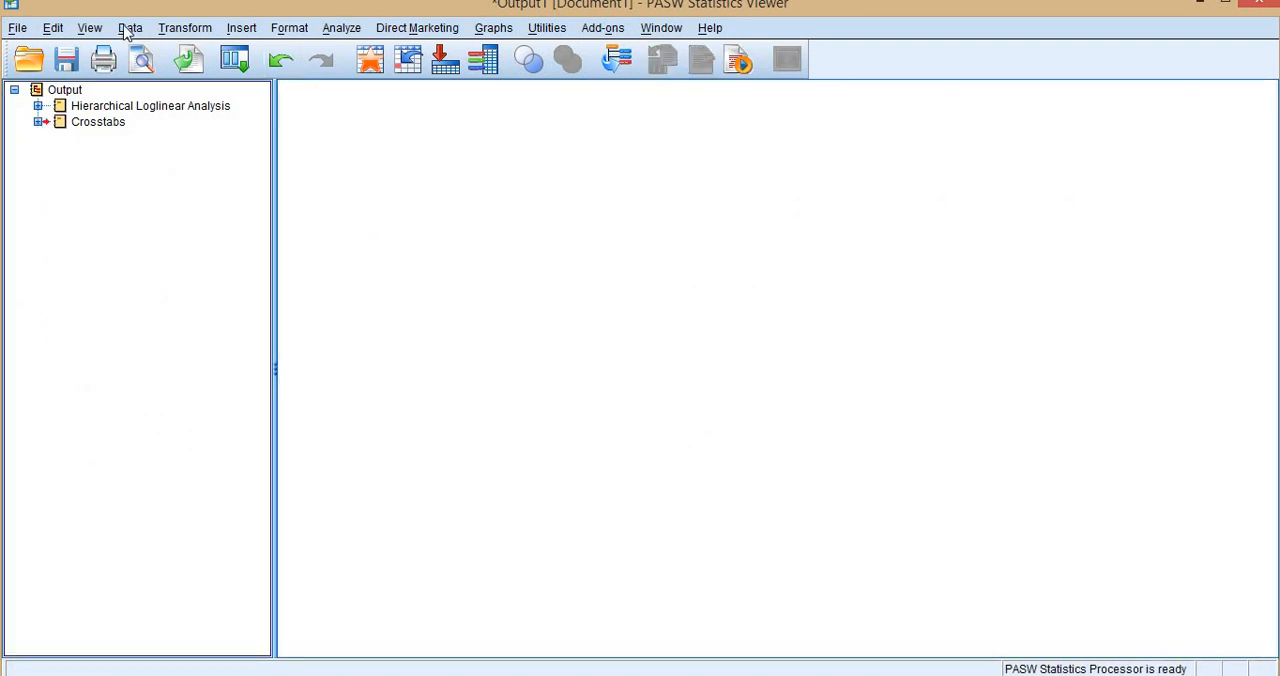
# Split the data file by tktbuy, organizing the output by groups and sorting the file by the grouping variable.
pyautogui.click(130, 30)
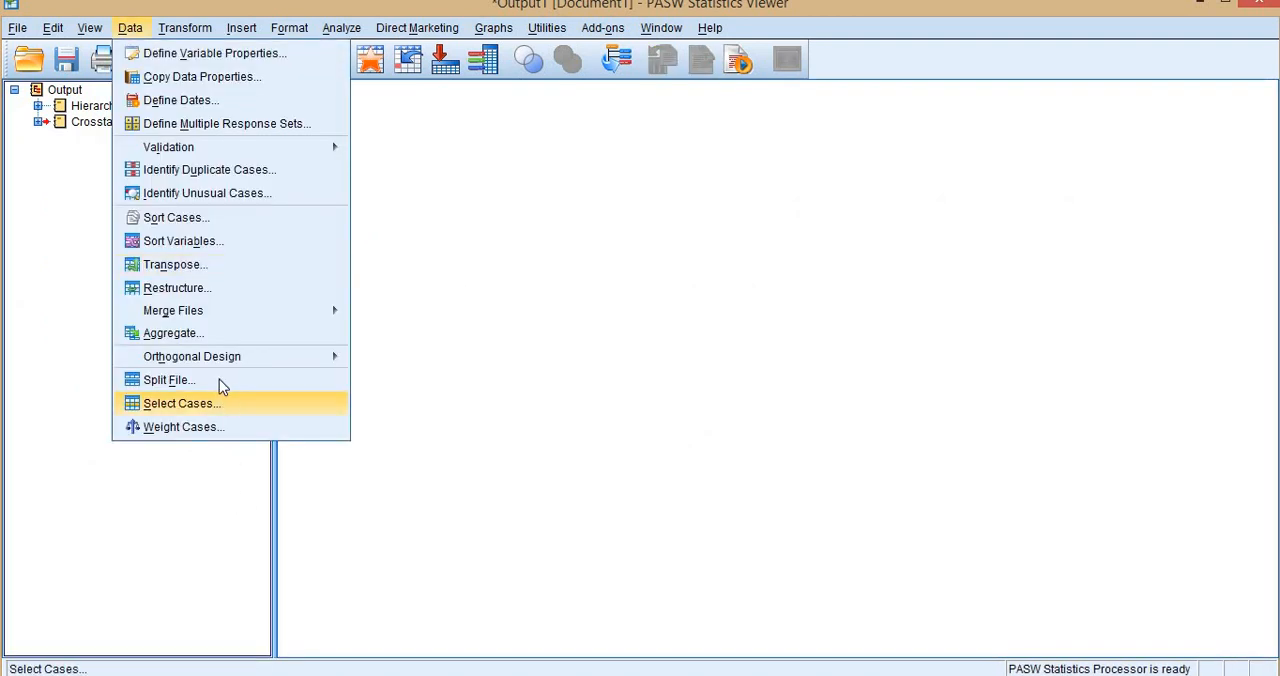
pyautogui.press('Return')
pyautogui.click(613, 271)
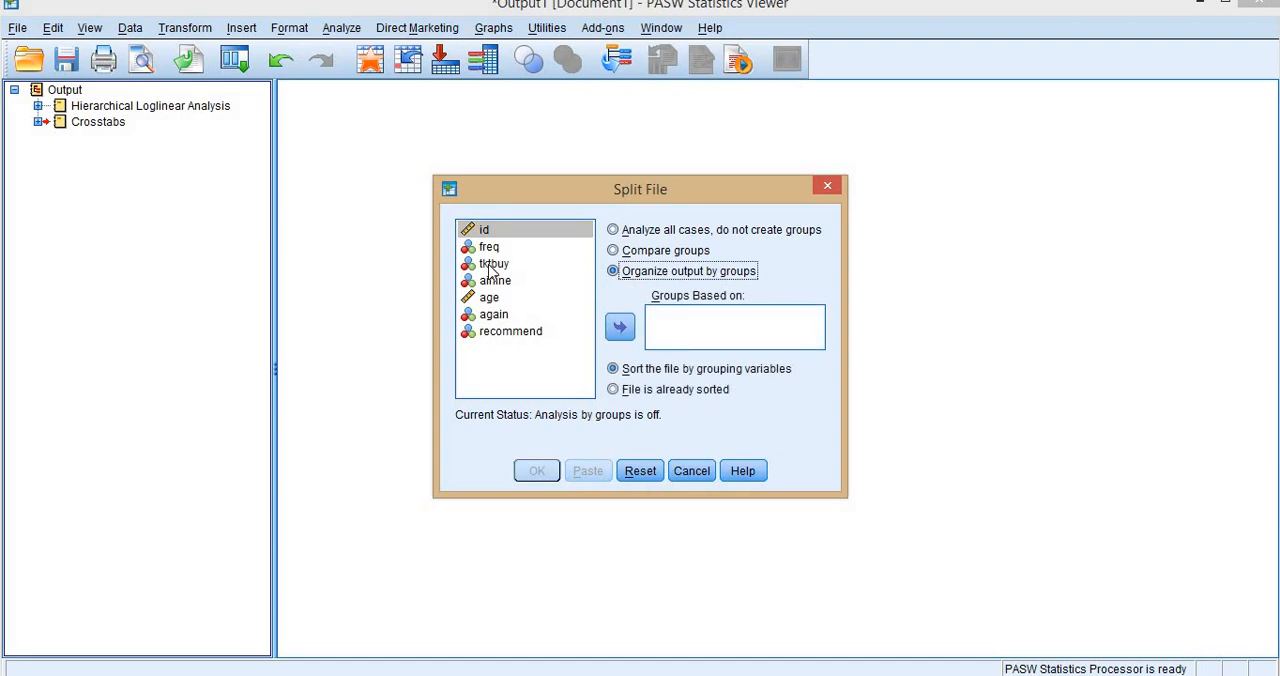
pyautogui.click(492, 265)
pyautogui.click(620, 327)
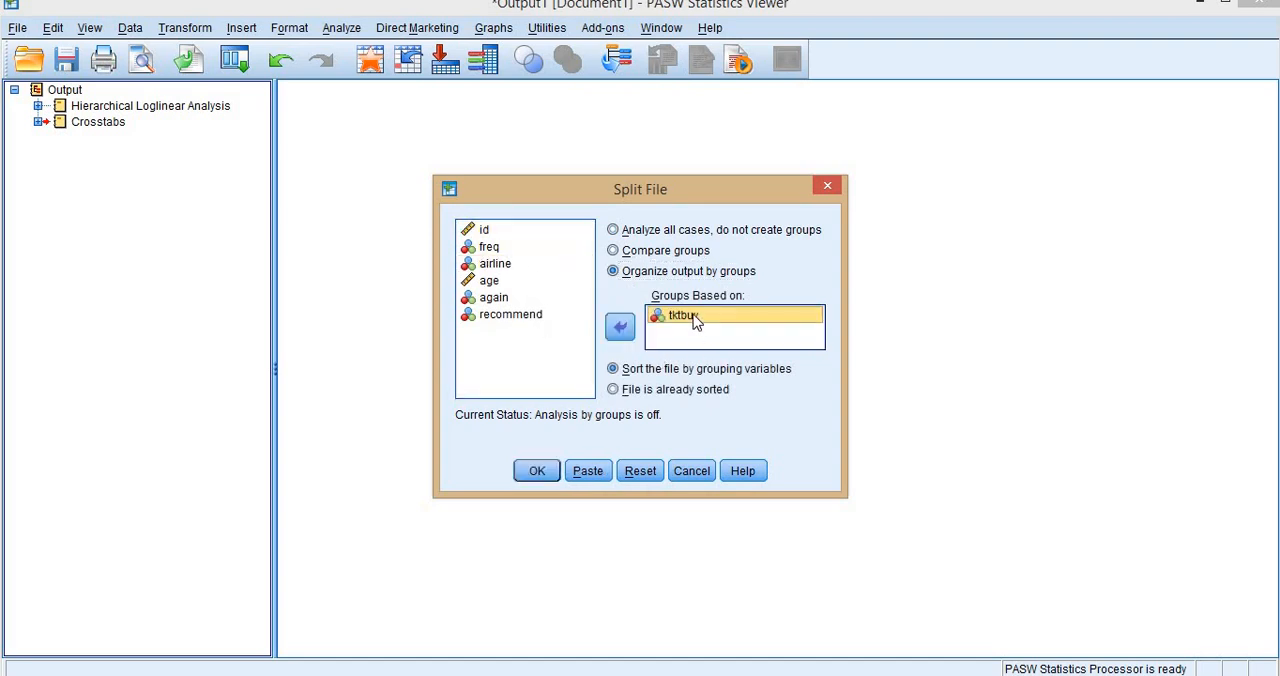
pyautogui.click(540, 474)
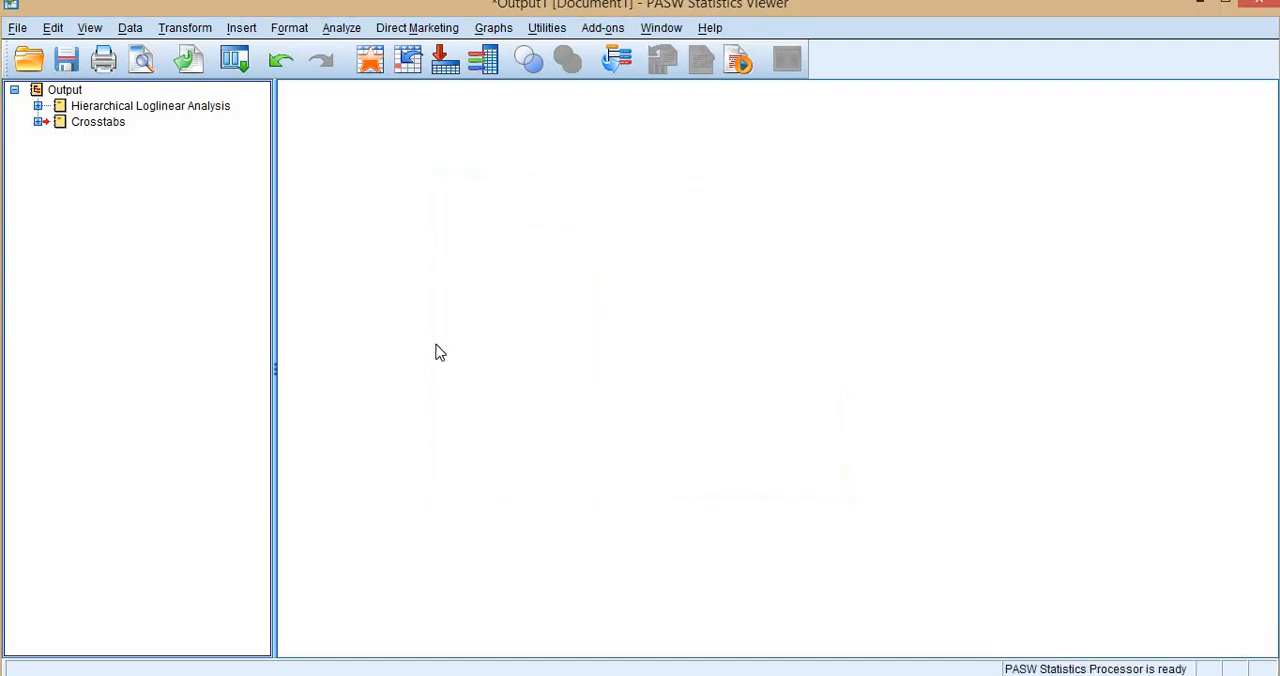
# Rerun Crosstabs with again as the row variable, removing tktbuy from the columns so only freq and airline remain.
pyautogui.click(238, 62)
pyautogui.click(240, 117)
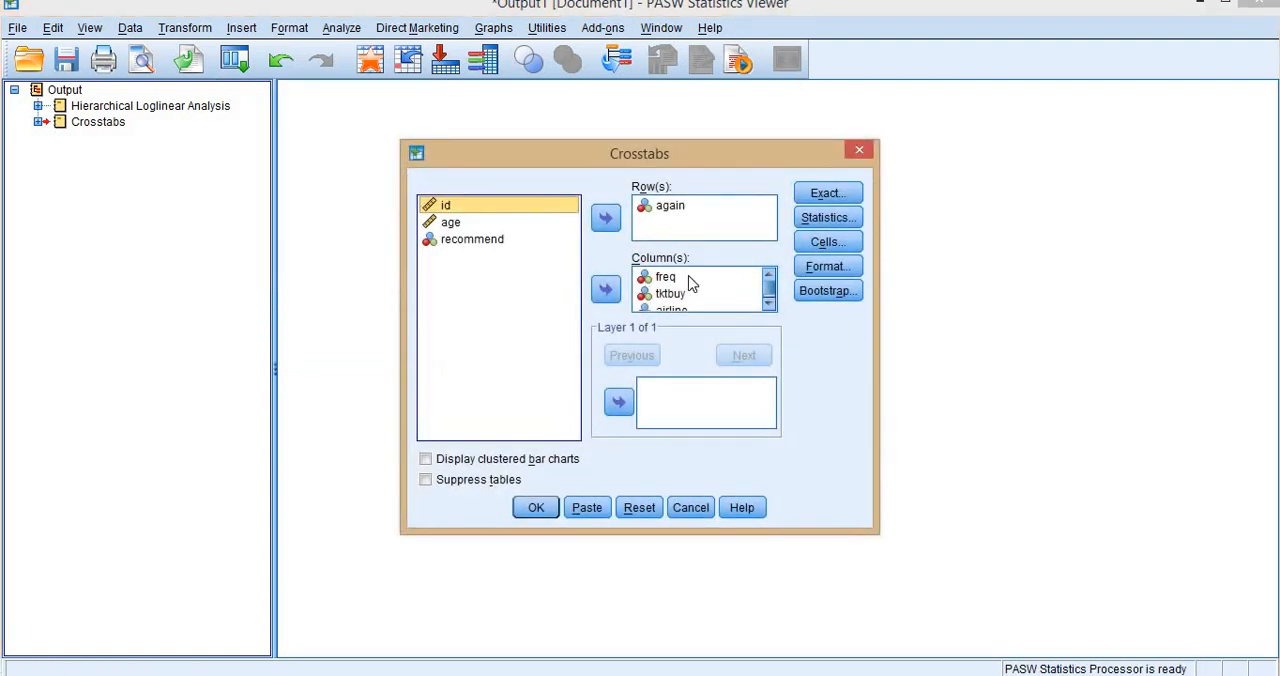
pyautogui.doubleClick(670, 293)
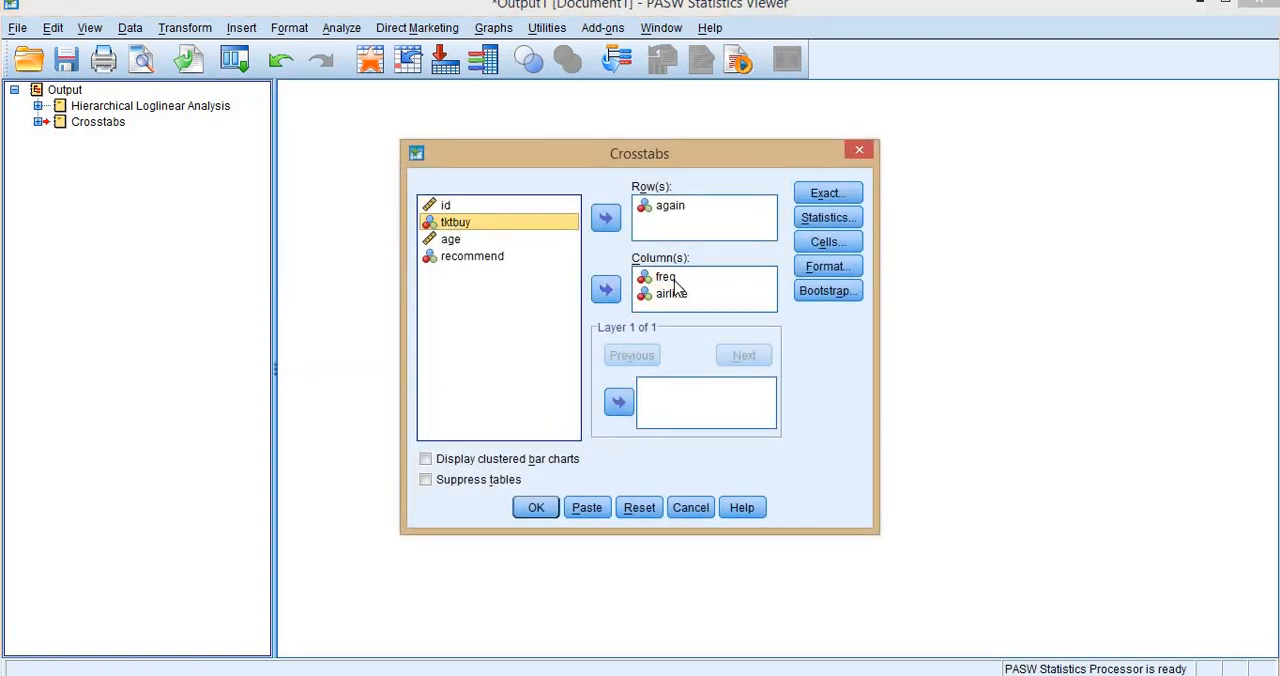
pyautogui.click(536, 507)
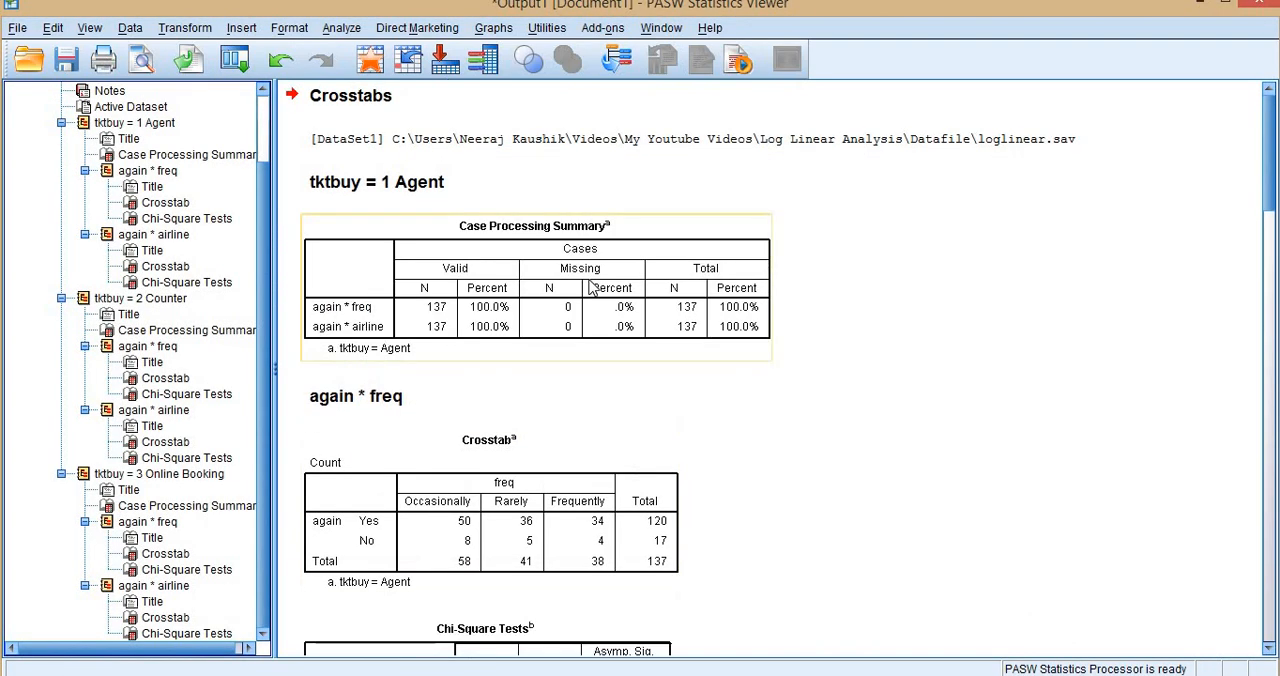
# Skim the new Crosstabs output and collapse its Agent, Counter and Online Booking groups in the outline.
pyautogui.click(594, 289)
pyautogui.scroll(-3, 340, 245)
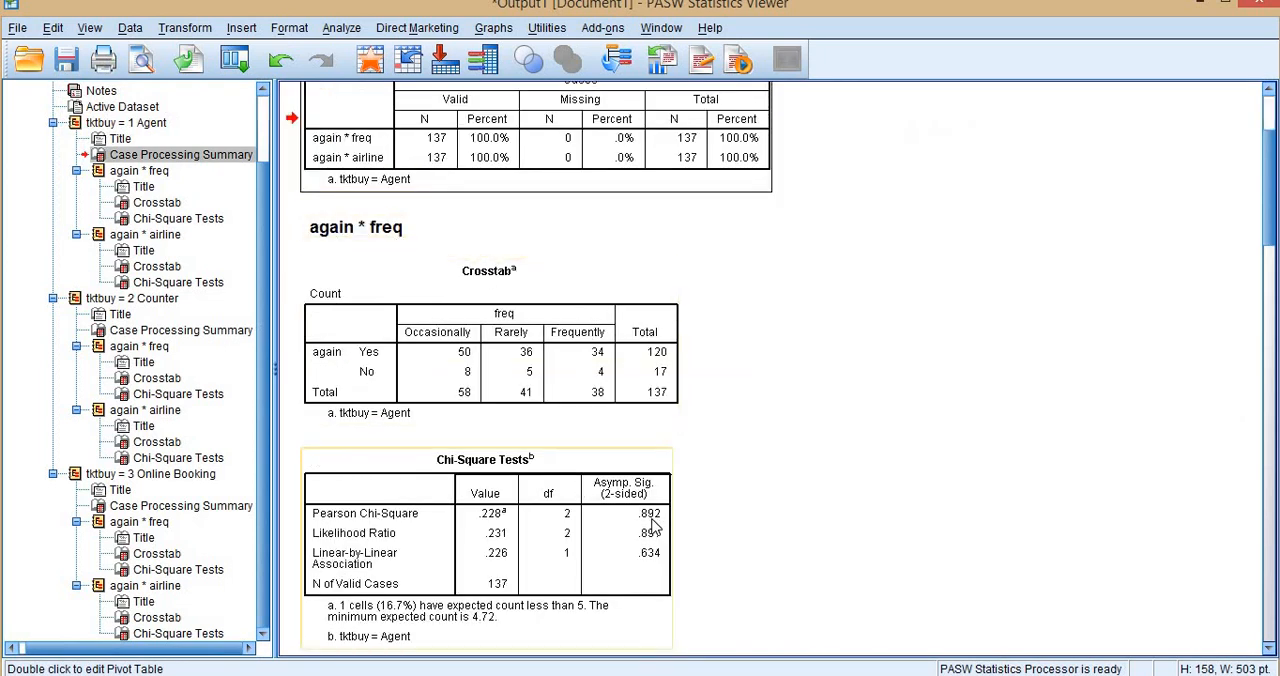
pyautogui.click(53, 123)
pyautogui.click(61, 218)
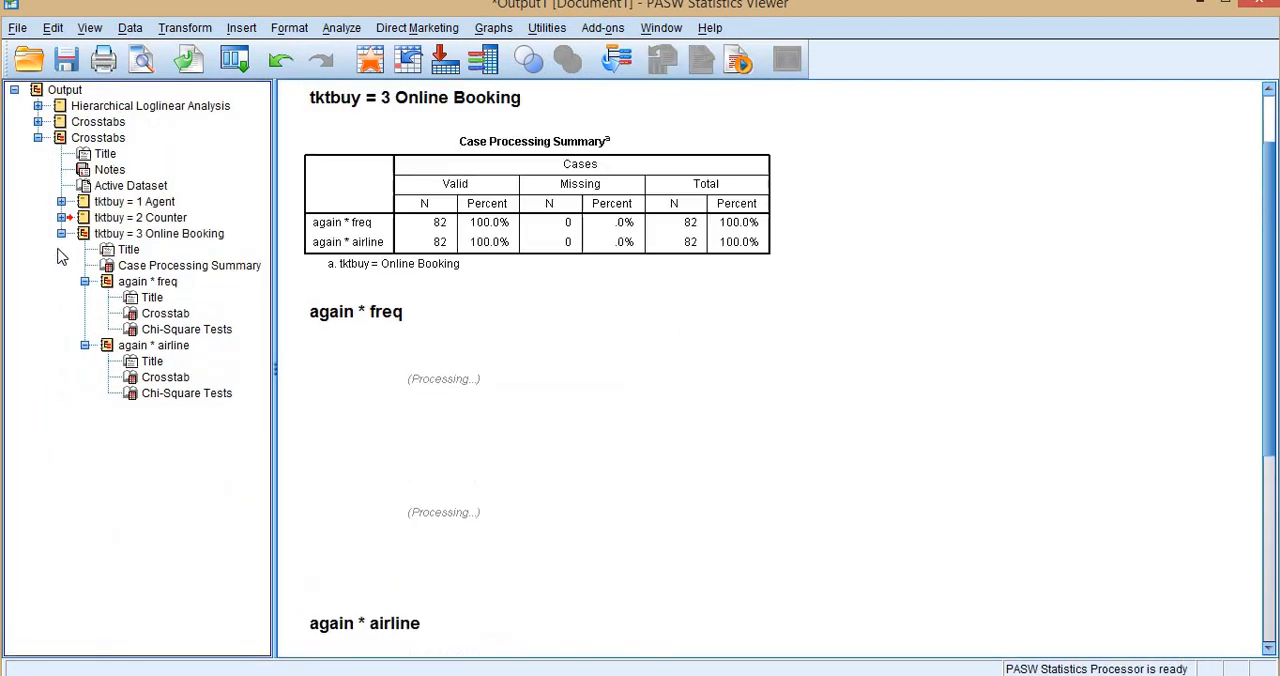
pyautogui.click(61, 234)
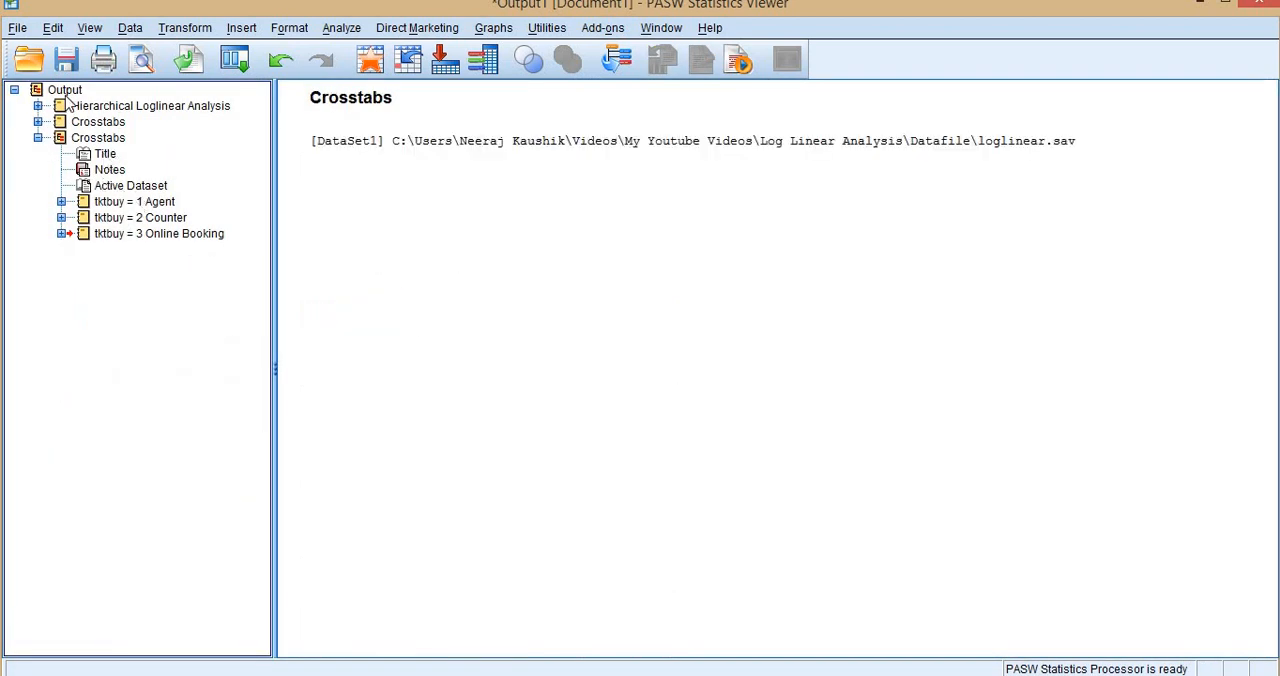
# Relate the tktbuy = 1 Agent output group to the Agent column and total of the tktbuy crosstab in Excel.
pyautogui.click(157, 203)
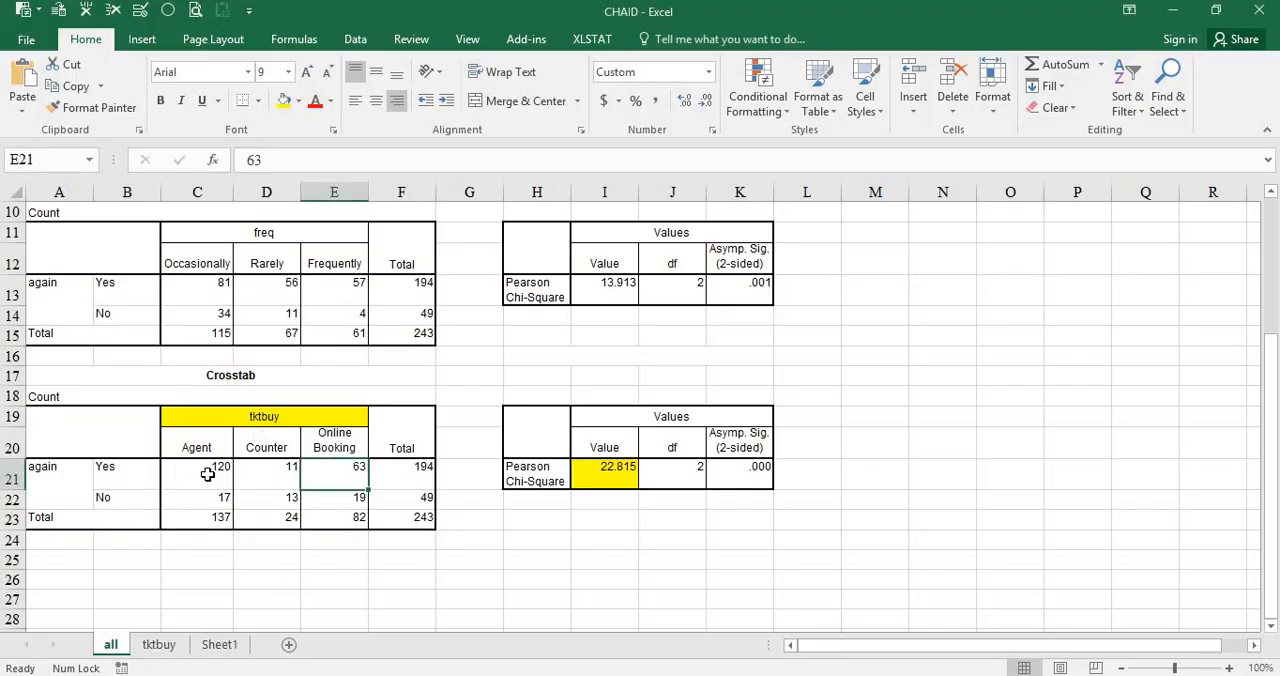
pyautogui.click(208, 474)
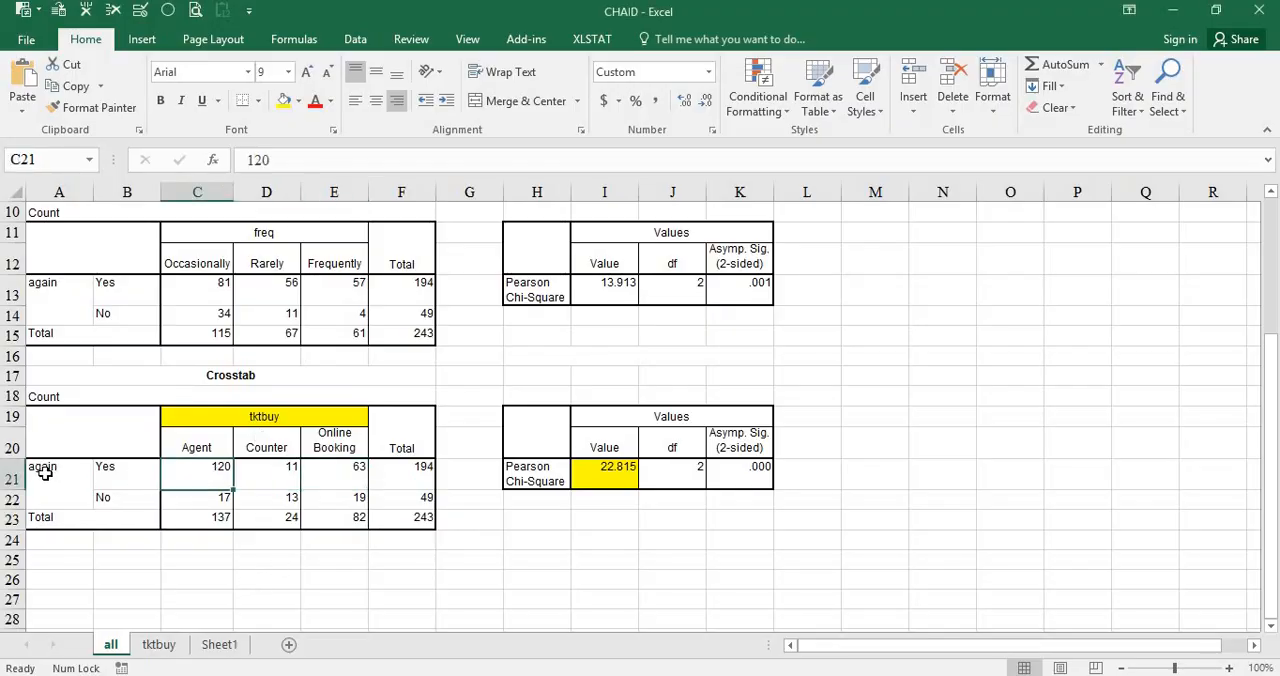
pyautogui.click(220, 517)
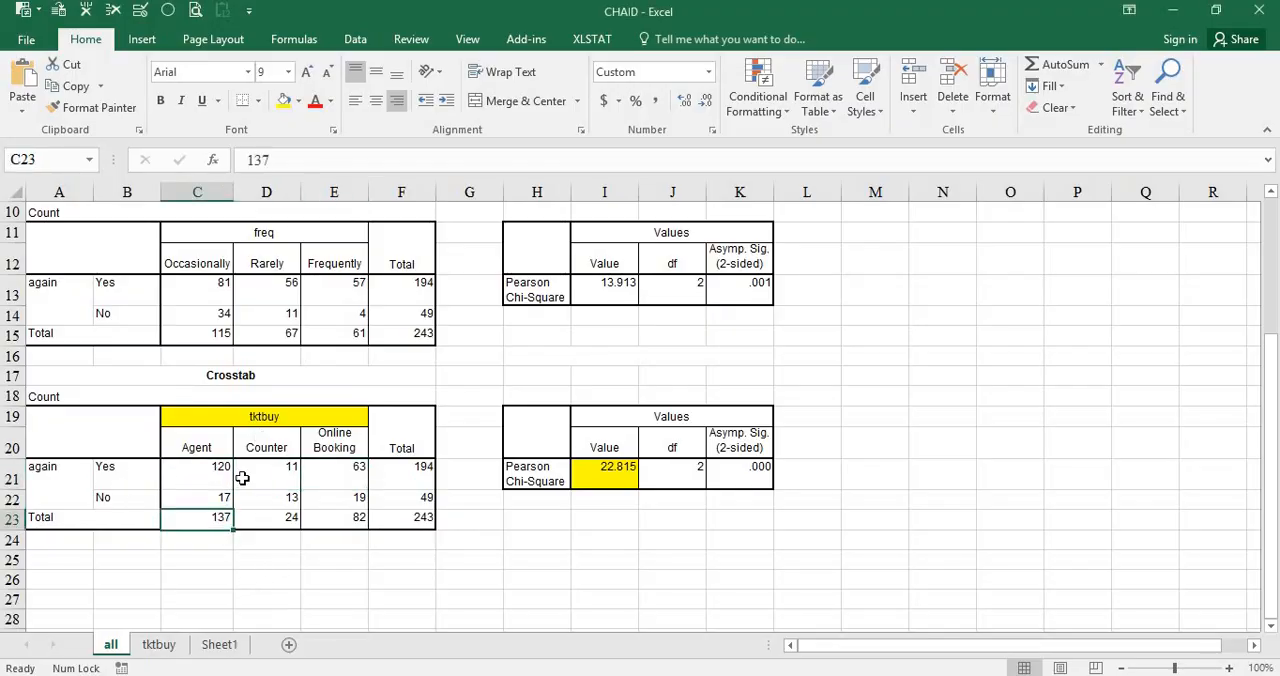
pyautogui.click(168, 482)
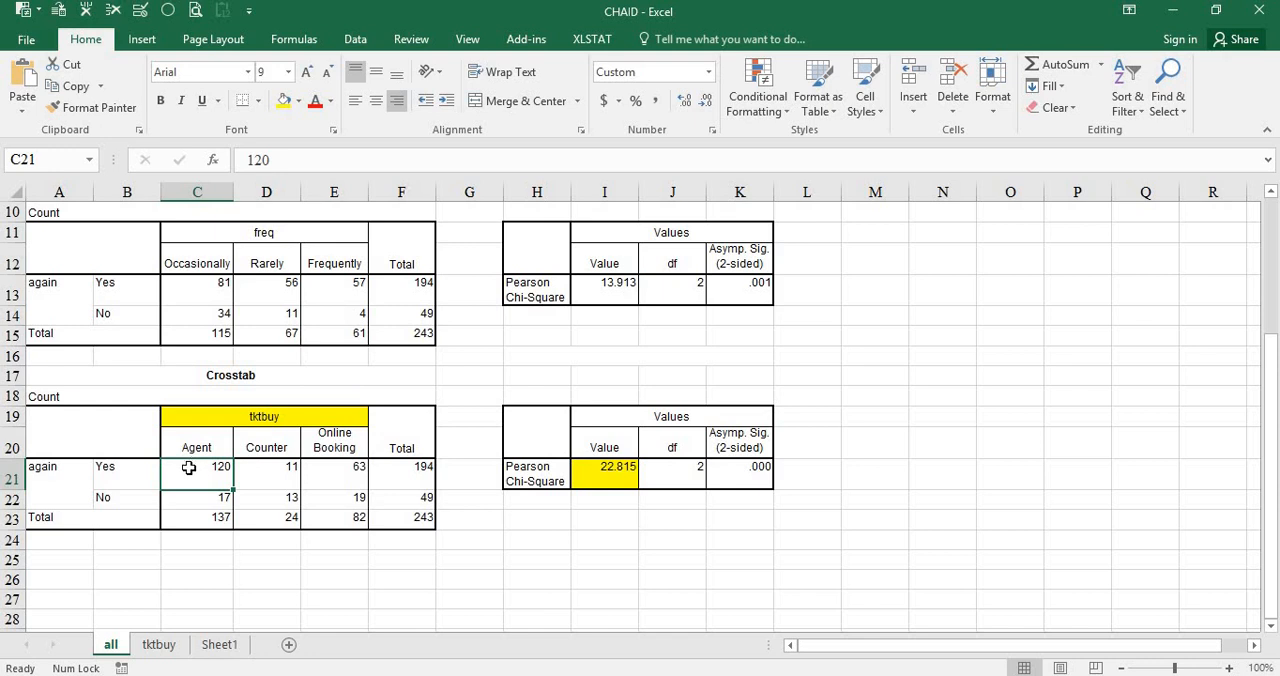
pyautogui.moveTo(197, 447); pyautogui.dragTo(200, 517)
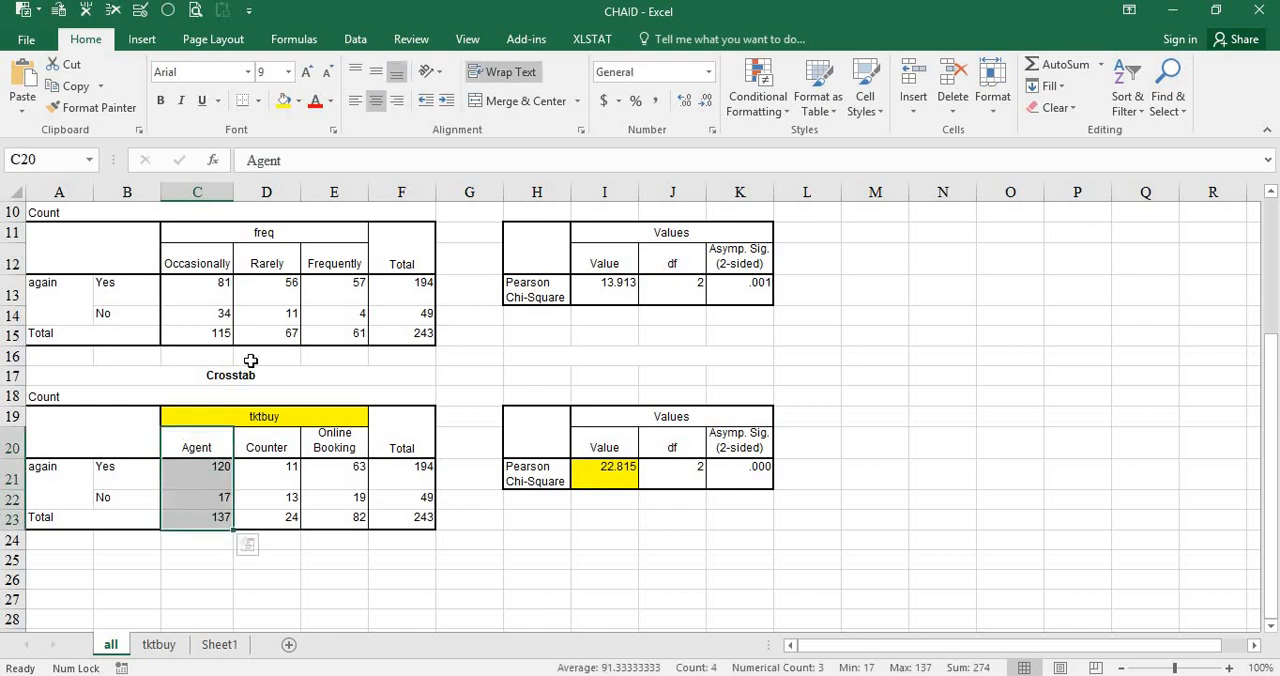
pyautogui.scroll(3, 256, 282)
pyautogui.scroll(-1, 283, 418)
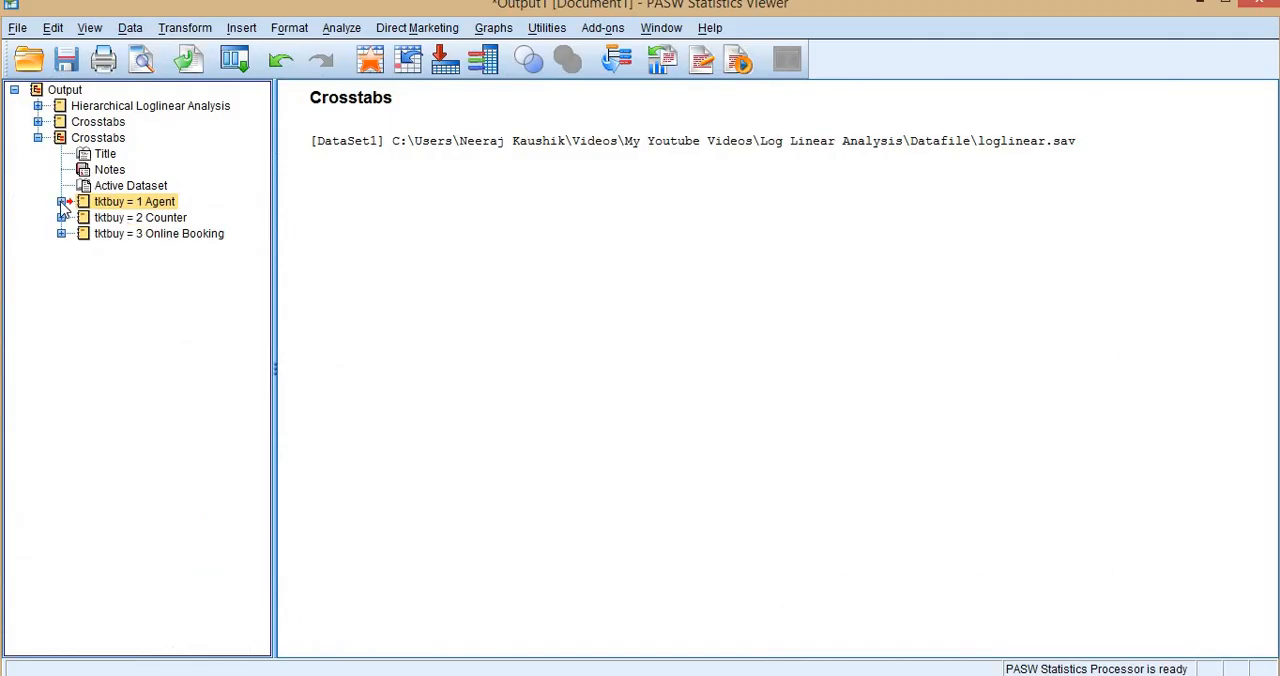
# Examine the Agent group's again by freq and again by airline crosstabs with their Chi-Square Tests in the Statistics Viewer.
pyautogui.click(61, 202)
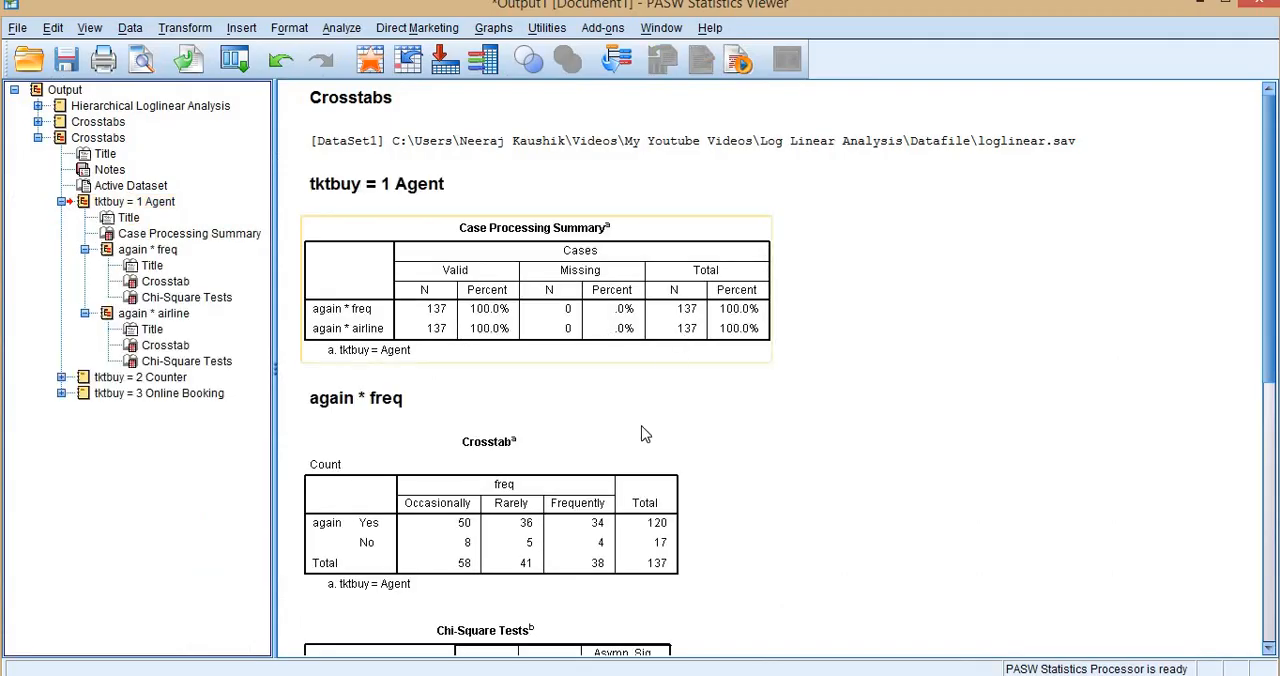
pyautogui.scroll(-3, 686, 335)
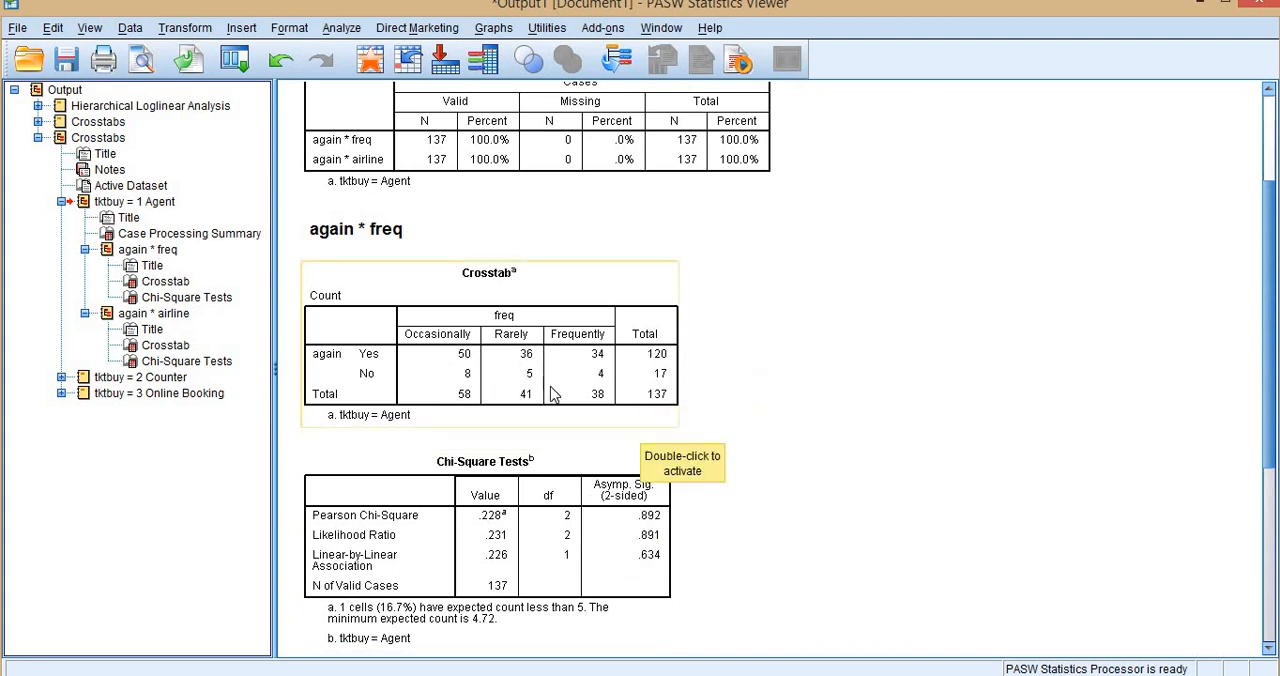
pyautogui.scroll(3, 558, 380)
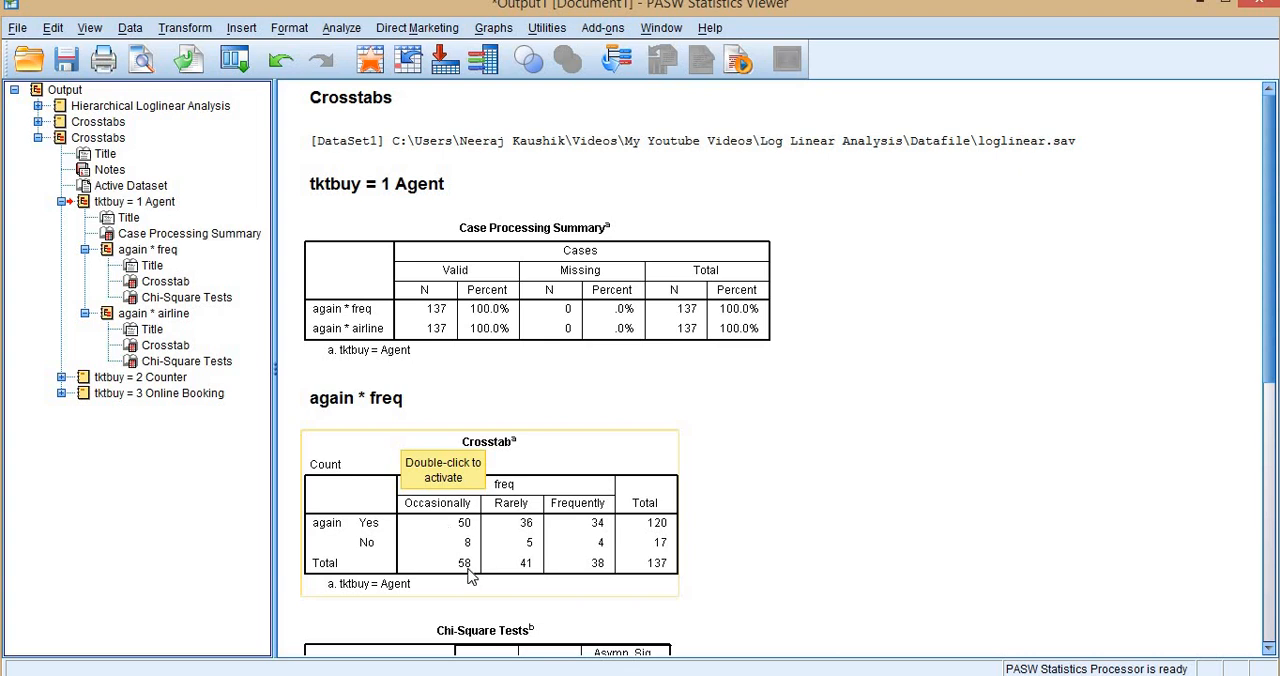
pyautogui.scroll(-3, 525, 540)
pyautogui.scroll(-6, 535, 525)
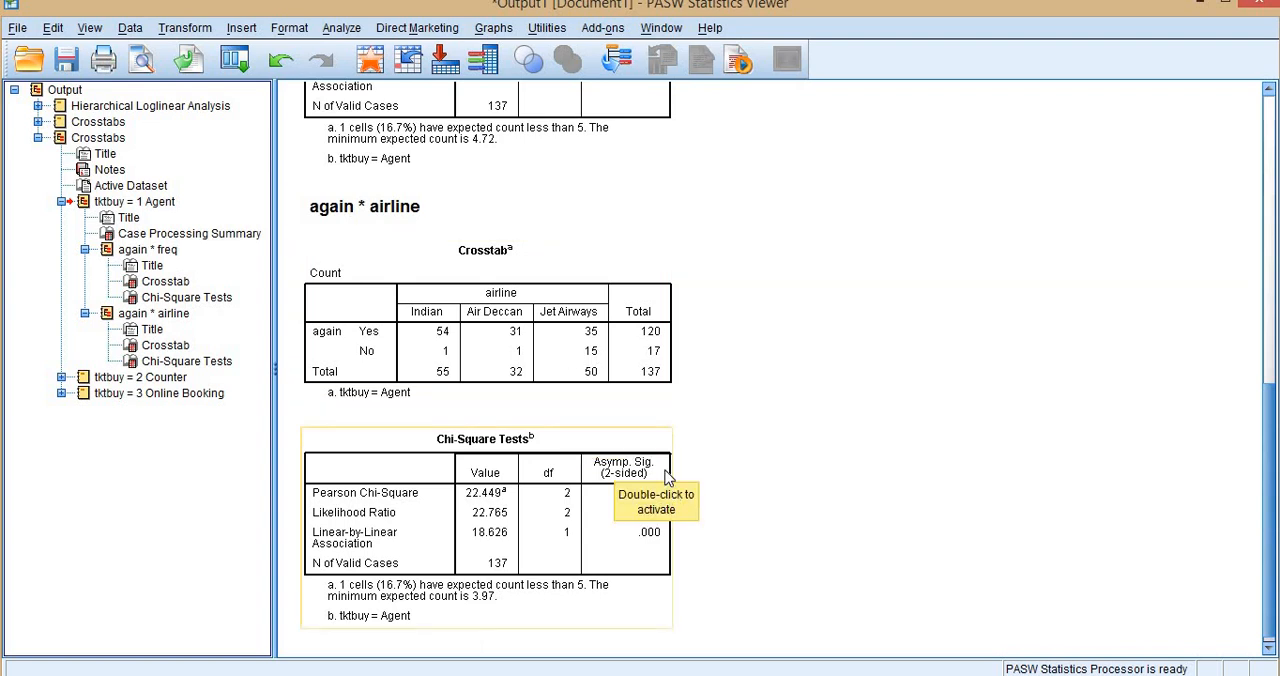
pyautogui.scroll(-1, 652, 452)
pyautogui.click(61, 201)
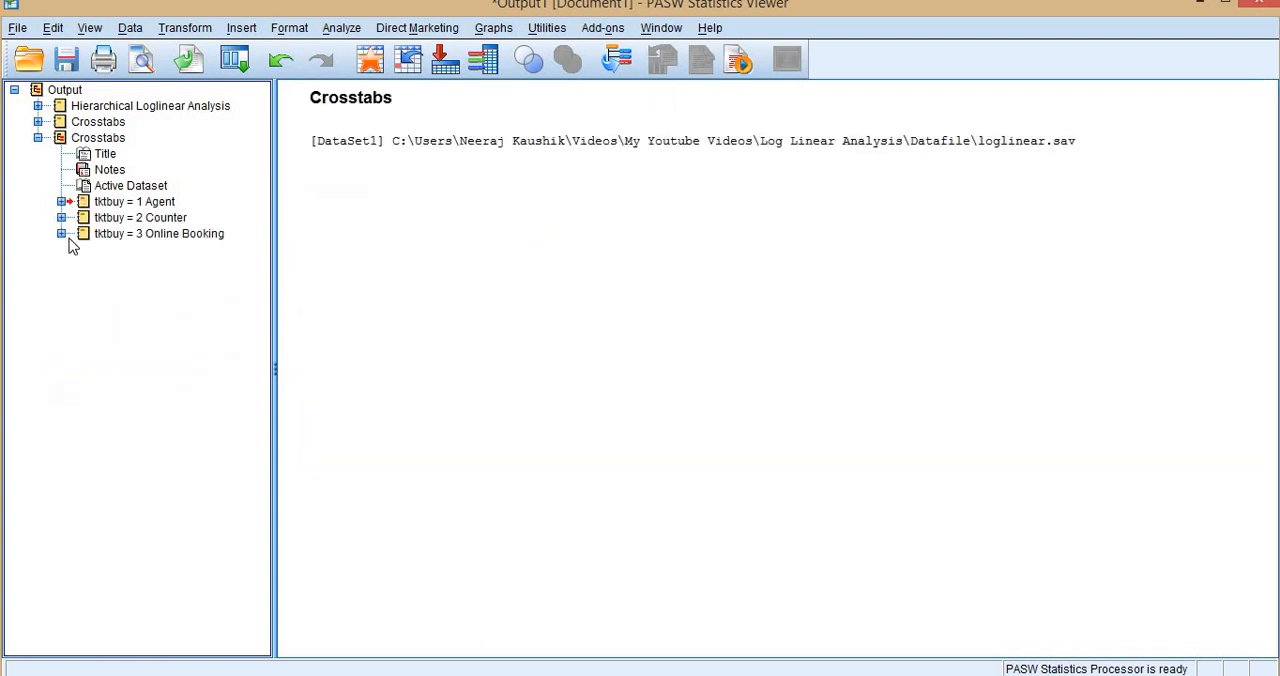
# Examine the Counter group's again by freq and again by airline crosstabs with their Chi-Square Tests.
pyautogui.click(61, 217)
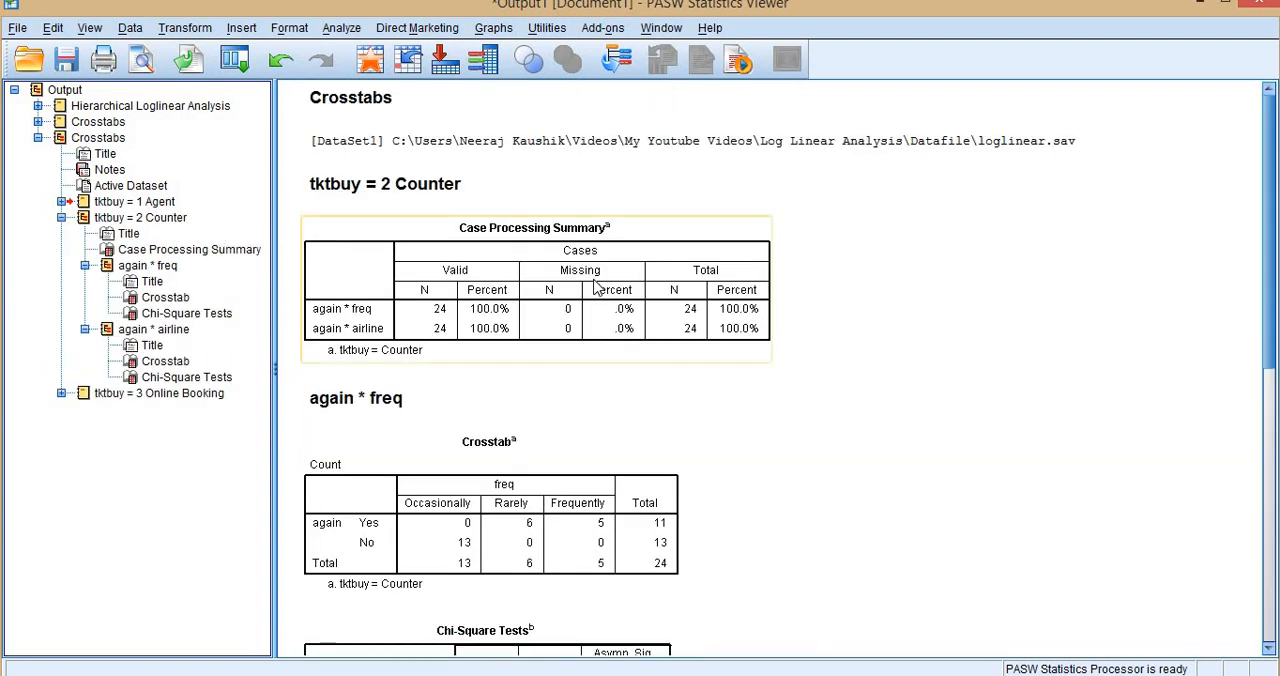
pyautogui.scroll(-3, 590, 300)
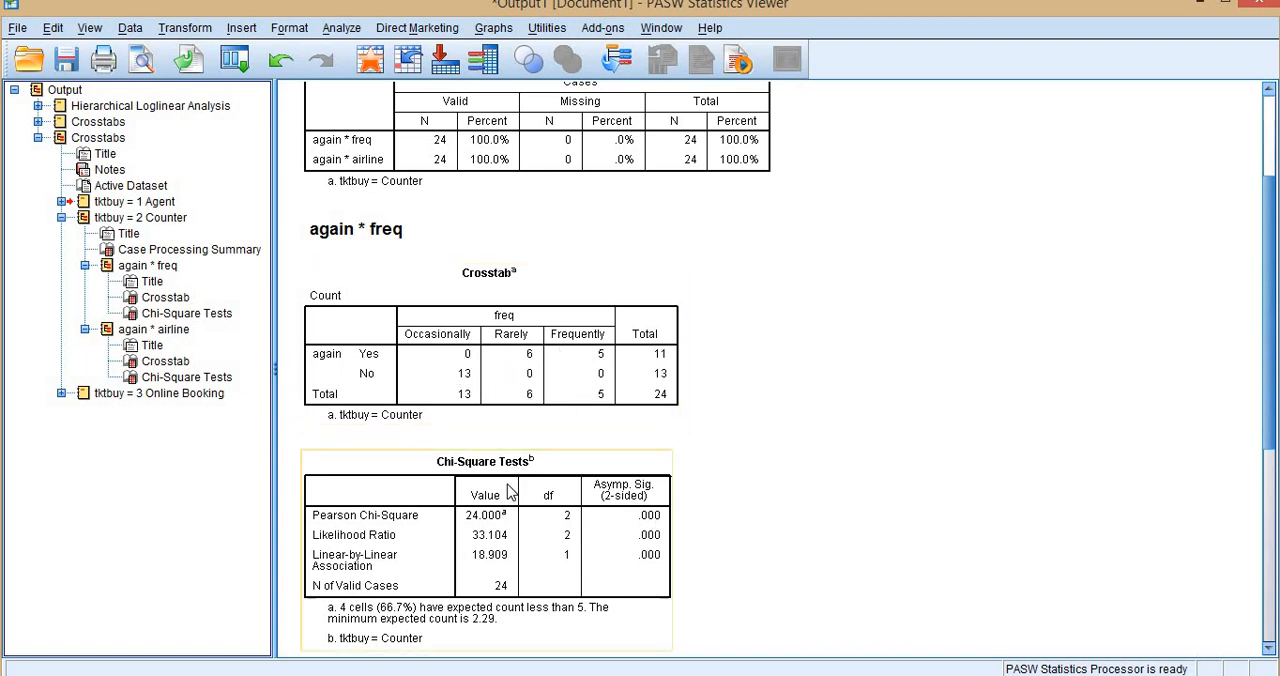
pyautogui.scroll(-5, 343, 425)
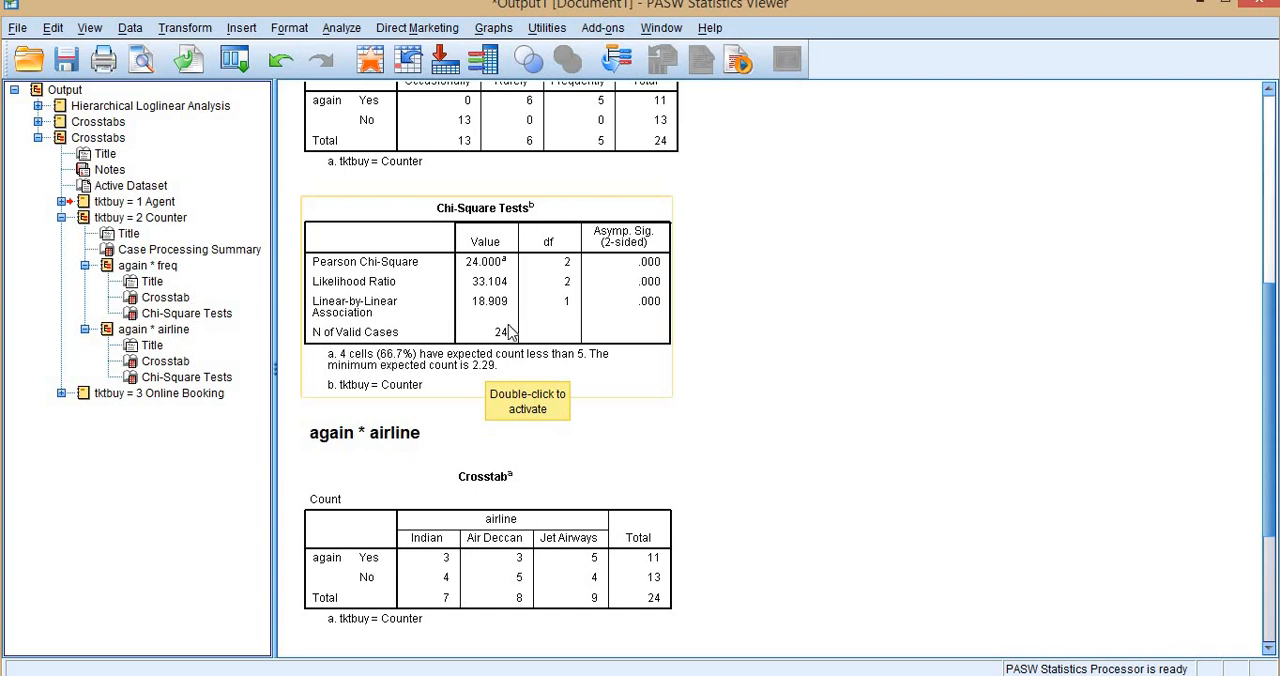
pyautogui.scroll(-3, 510, 332)
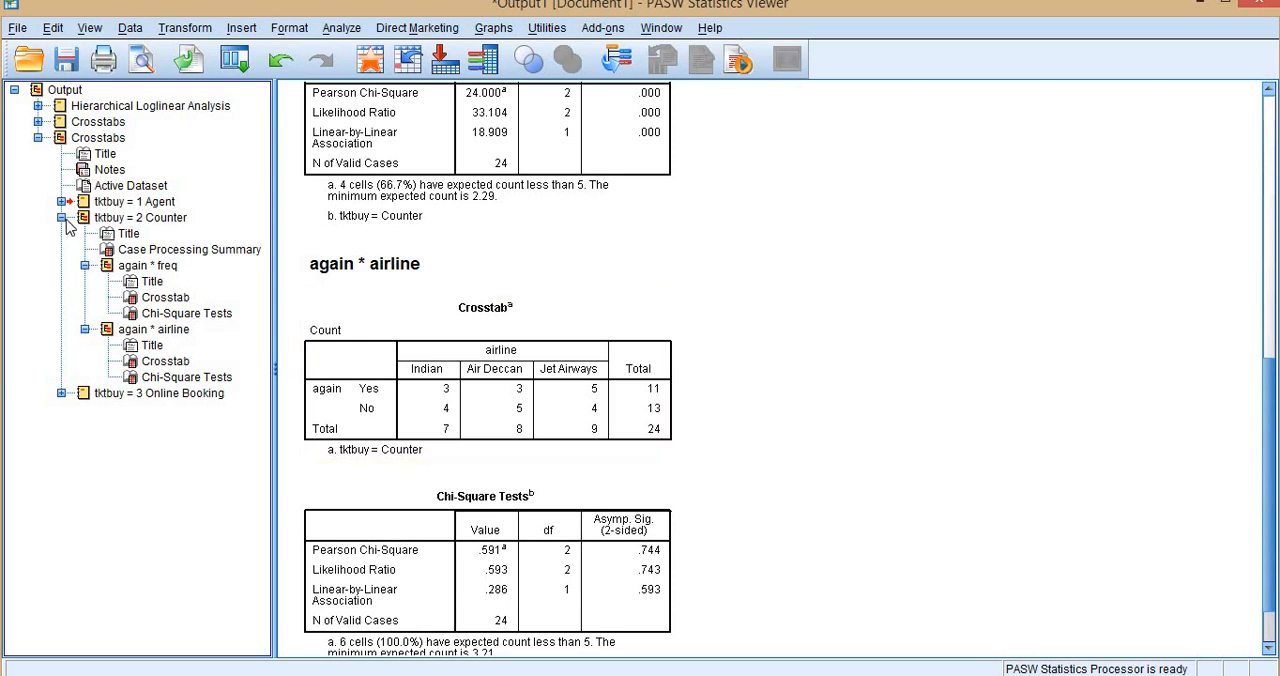
pyautogui.scroll(-2, 571, 412)
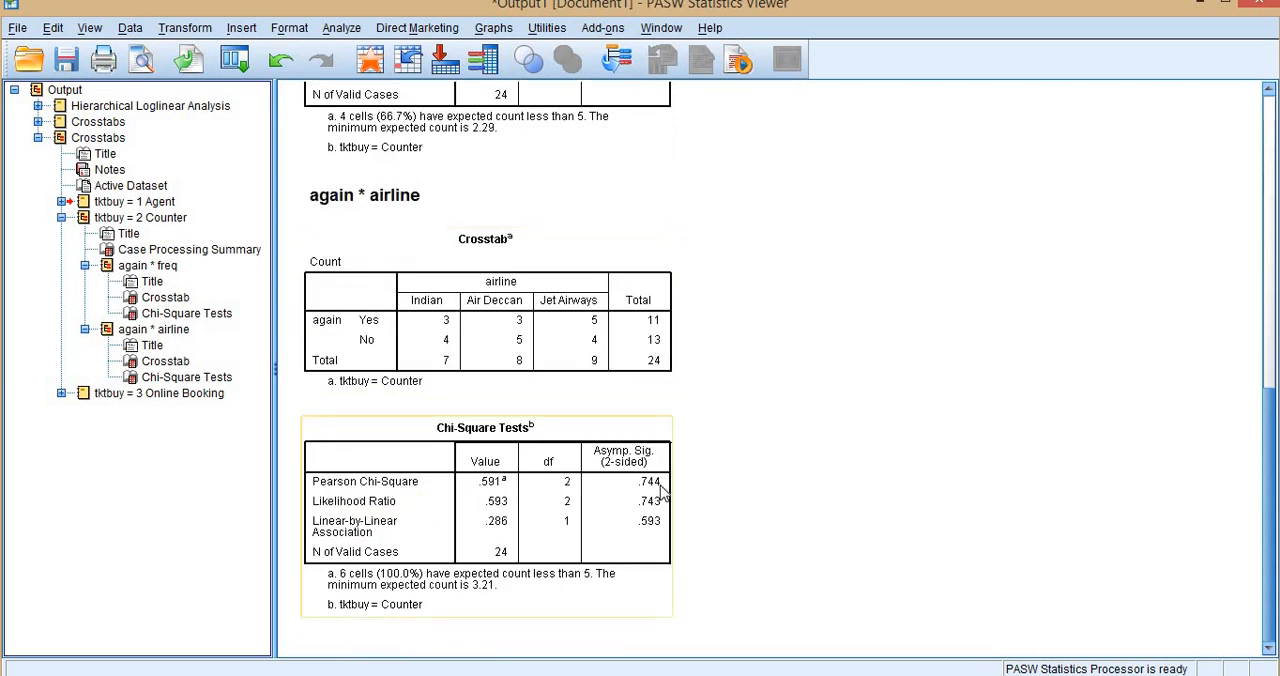
pyautogui.click(61, 217)
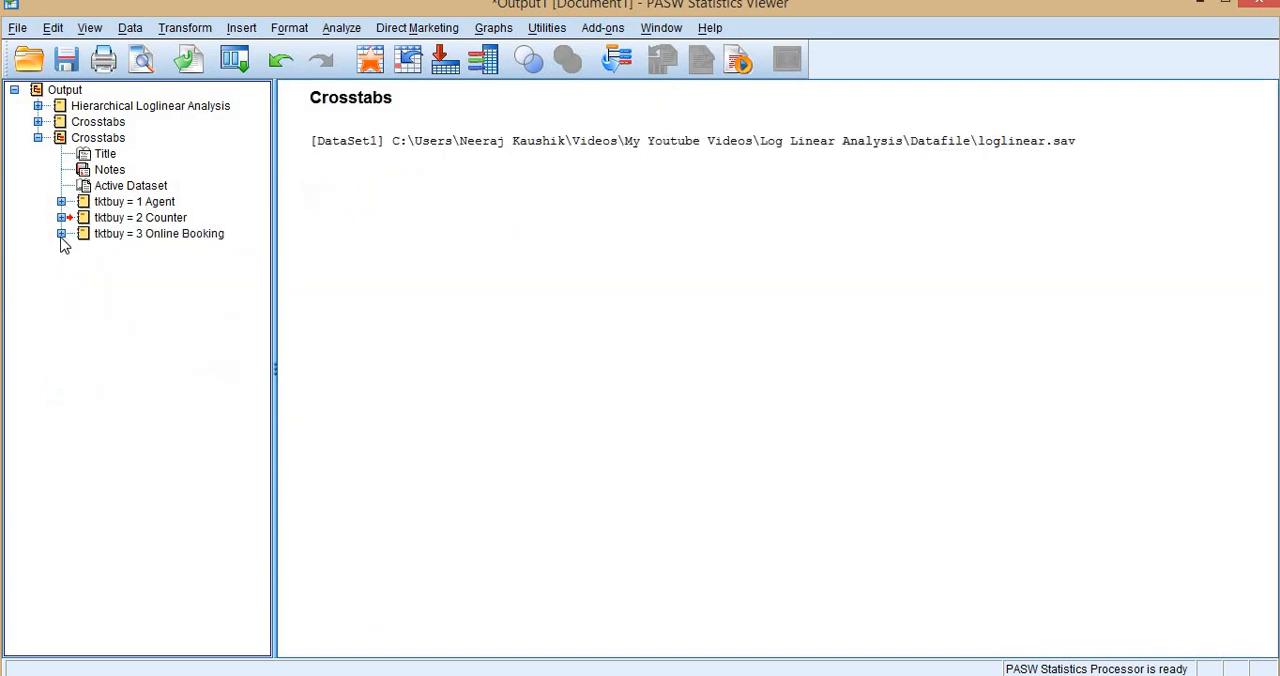
# Examine the Online Booking group's again by freq and again by airline crosstabs with their Chi-Square Tests.
pyautogui.click(61, 233)
pyautogui.scroll(-3, 617, 339)
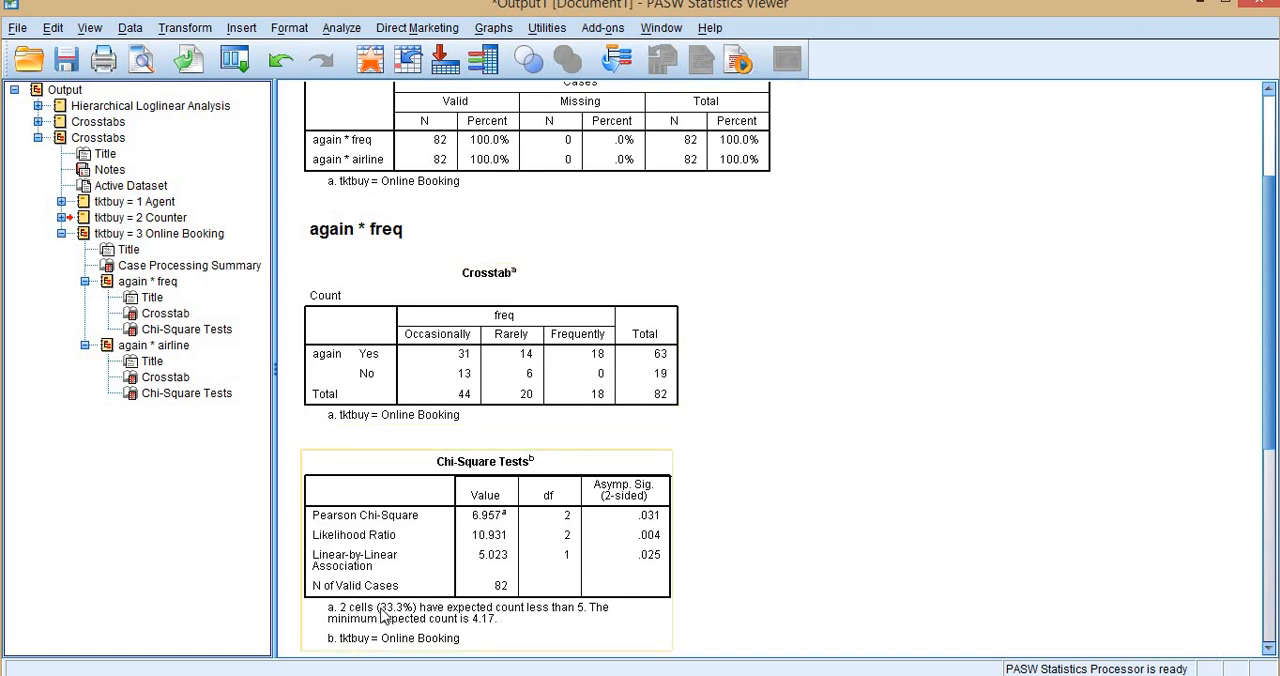
pyautogui.scroll(-2, 500, 610)
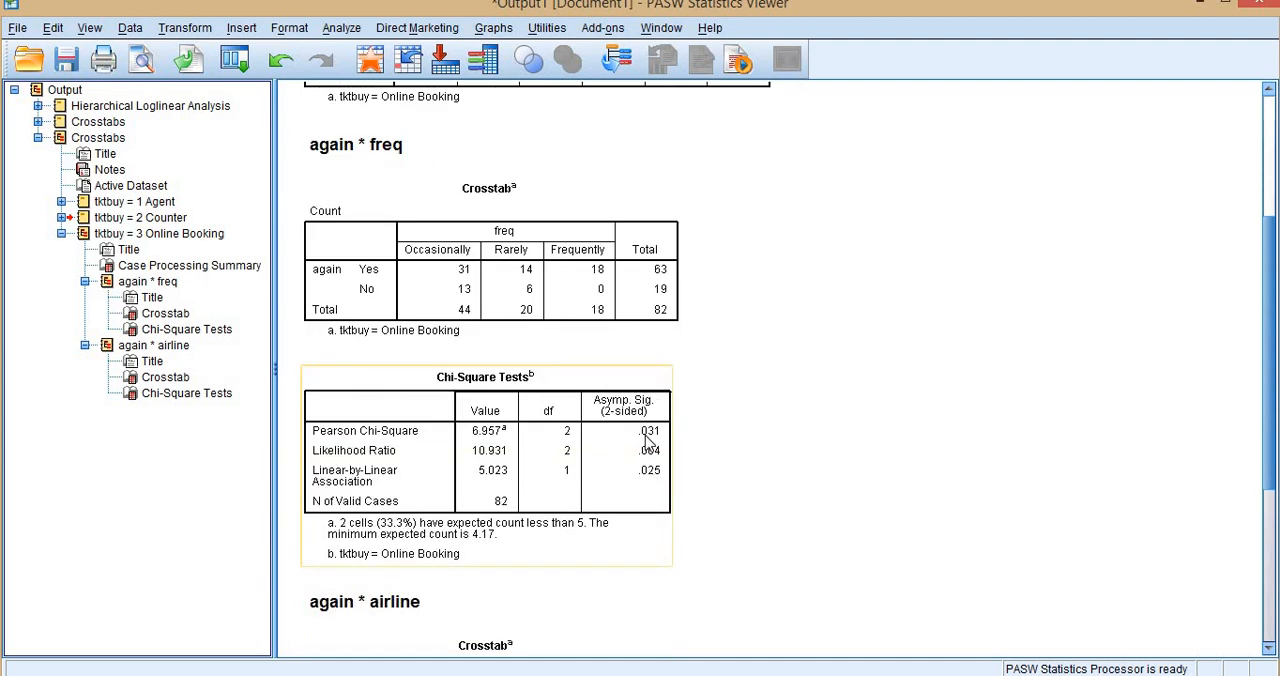
pyautogui.scroll(-8, 648, 446)
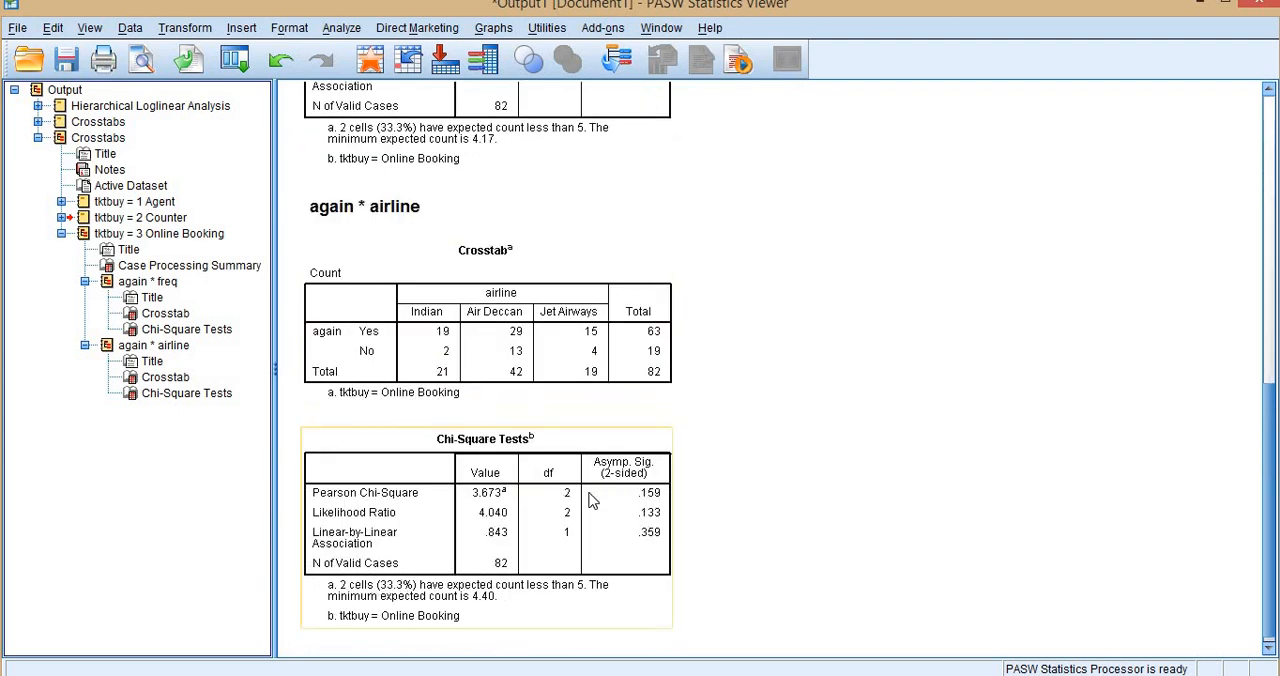
# Recheck the Agent group briefly, then collapse the tktbuy groups and the second Crosstabs branch of the output outline.
pyautogui.click(61, 233)
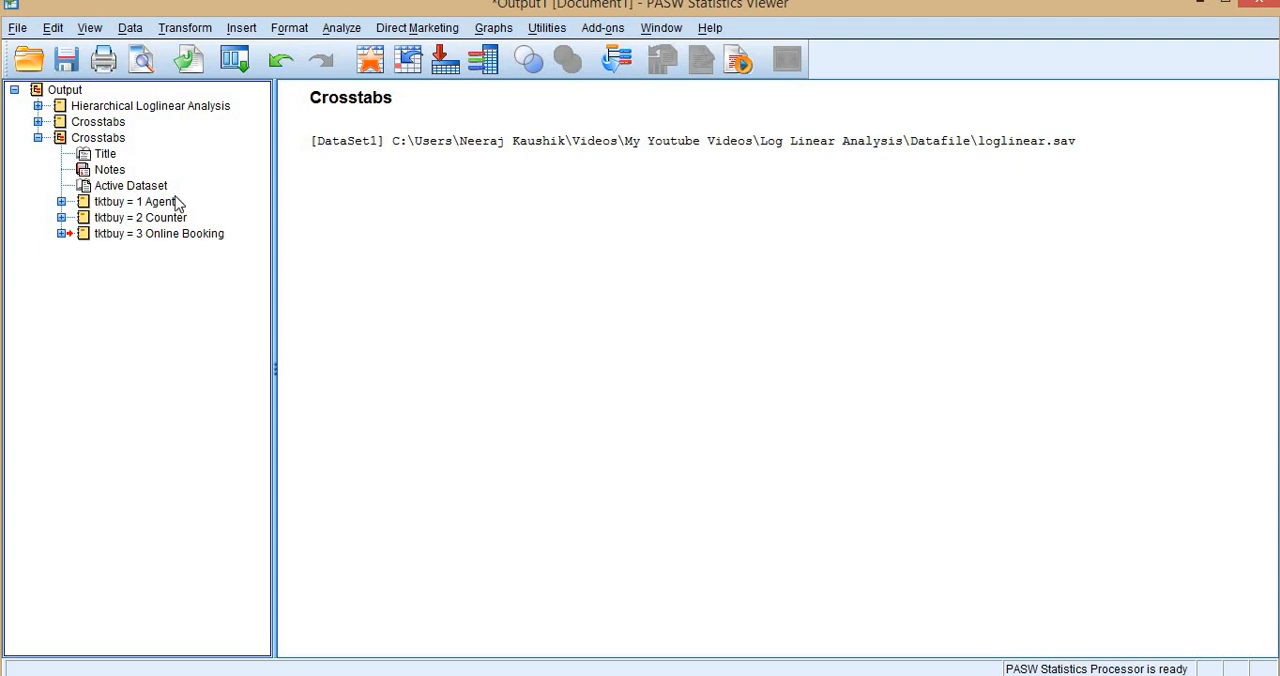
pyautogui.click(61, 202)
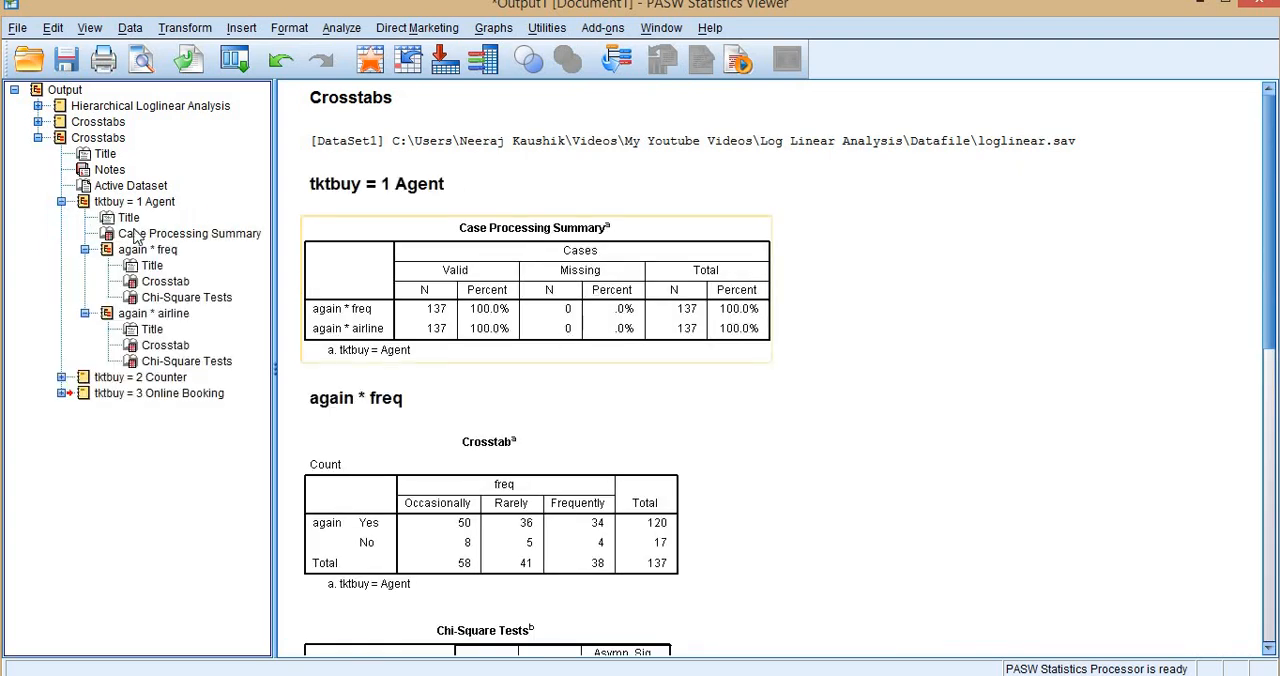
pyautogui.click(61, 202)
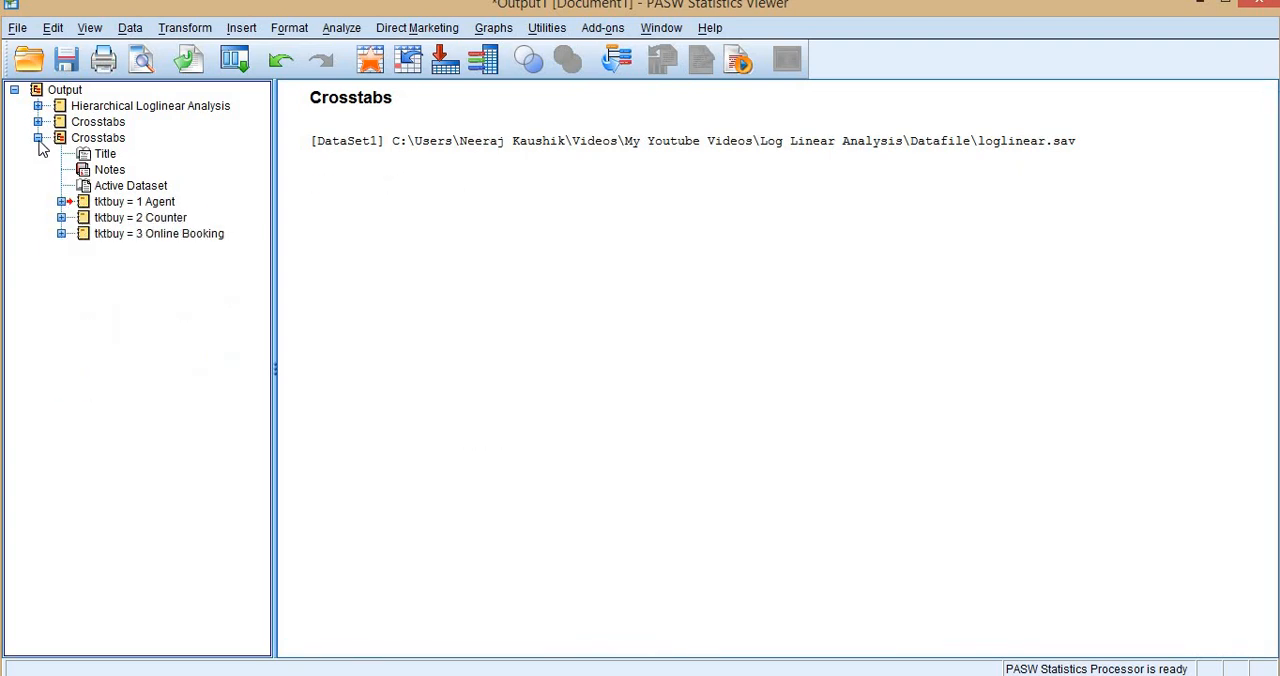
pyautogui.click(38, 137)
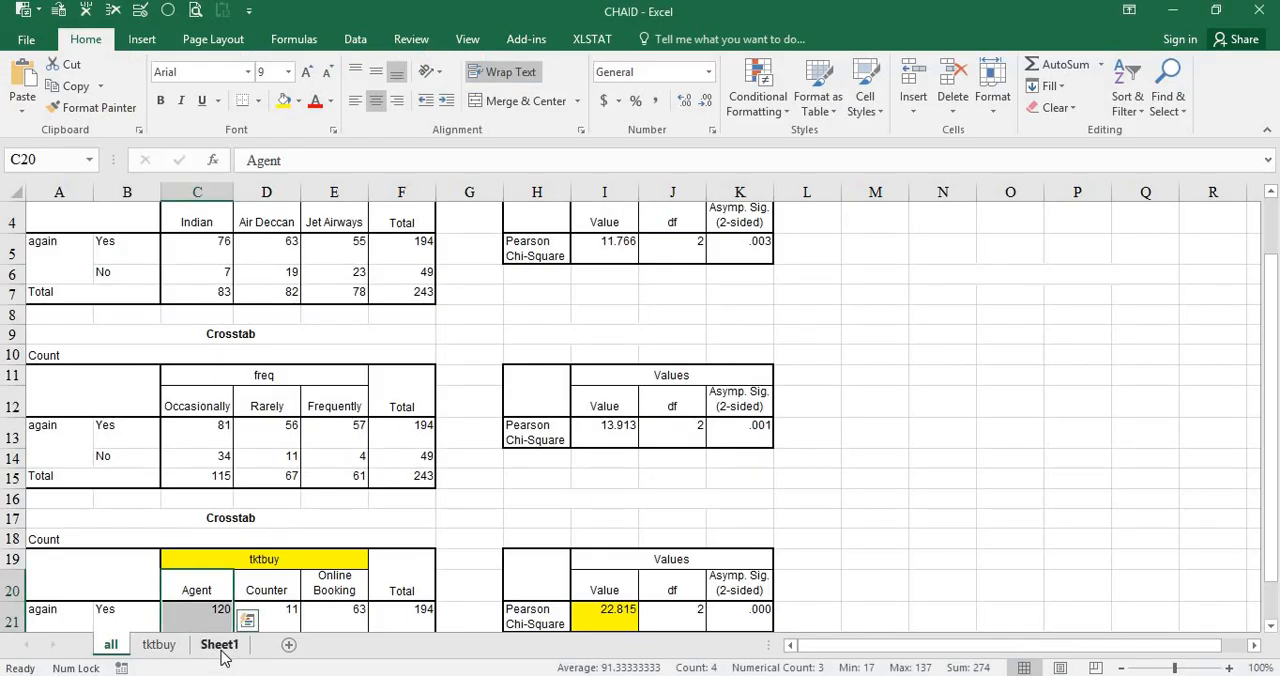
# Switch to Excel's tktbuy sheet and compare the again * airline and again * freq crosstabs of the ticket-buying groups.
pyautogui.click(159, 645)
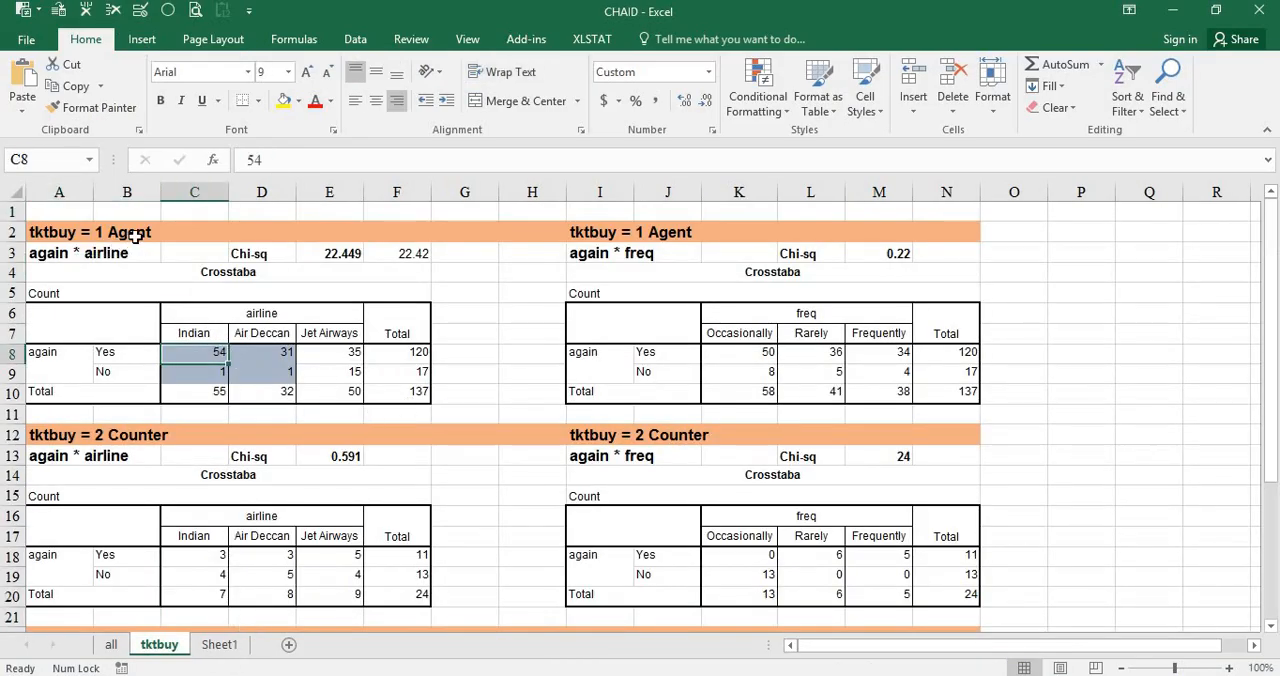
pyautogui.moveTo(90, 256)
pyautogui.mouseDown()
pyautogui.moveTo(383, 371)
pyautogui.moveTo(390, 392)
pyautogui.mouseUp()
pyautogui.moveTo(608, 262); pyautogui.dragTo(960, 395)
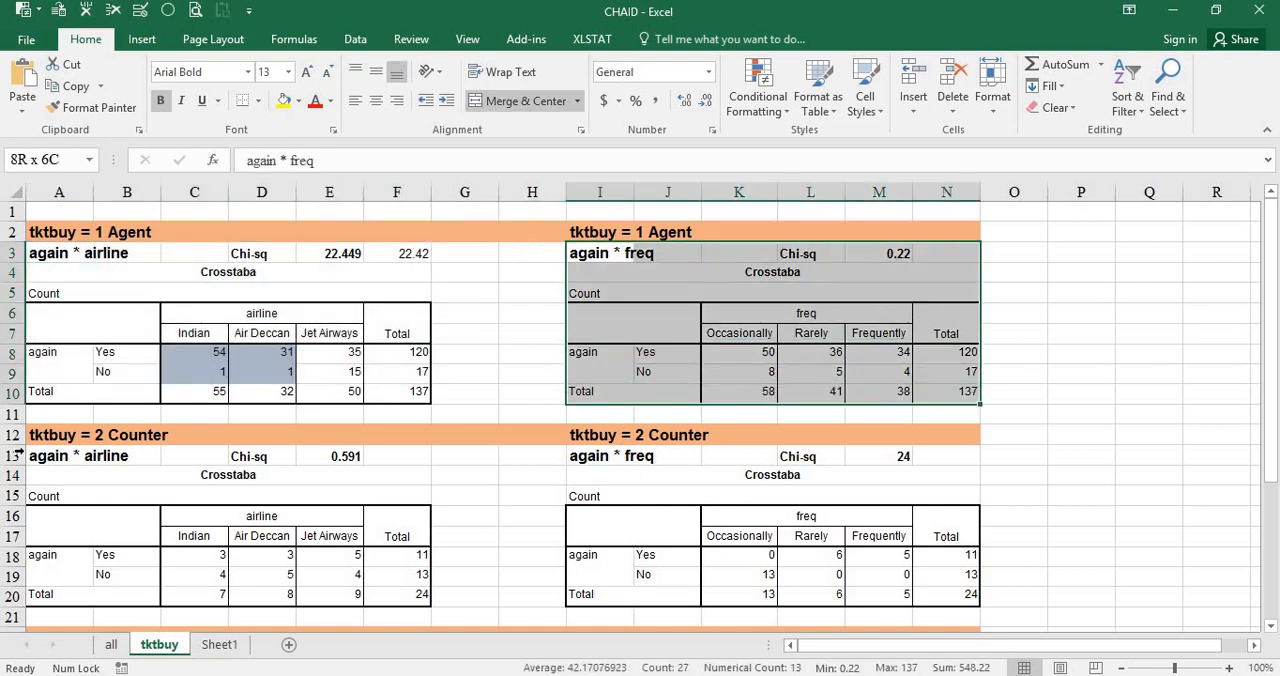
pyautogui.scroll(-1, 163, 470)
pyautogui.scroll(-5, 779, 430)
pyautogui.scroll(-1, 779, 430)
pyautogui.scroll(1, 776, 432)
pyautogui.scroll(5, 776, 432)
# Relate the Agent group's airline chi-square to the Counter group's freq chi-square and counts, then return to the all sheet.
pyautogui.click(328, 252)
pyautogui.click(905, 456)
pyautogui.moveTo(745, 560); pyautogui.dragTo(906, 595)
pyautogui.click(353, 330)
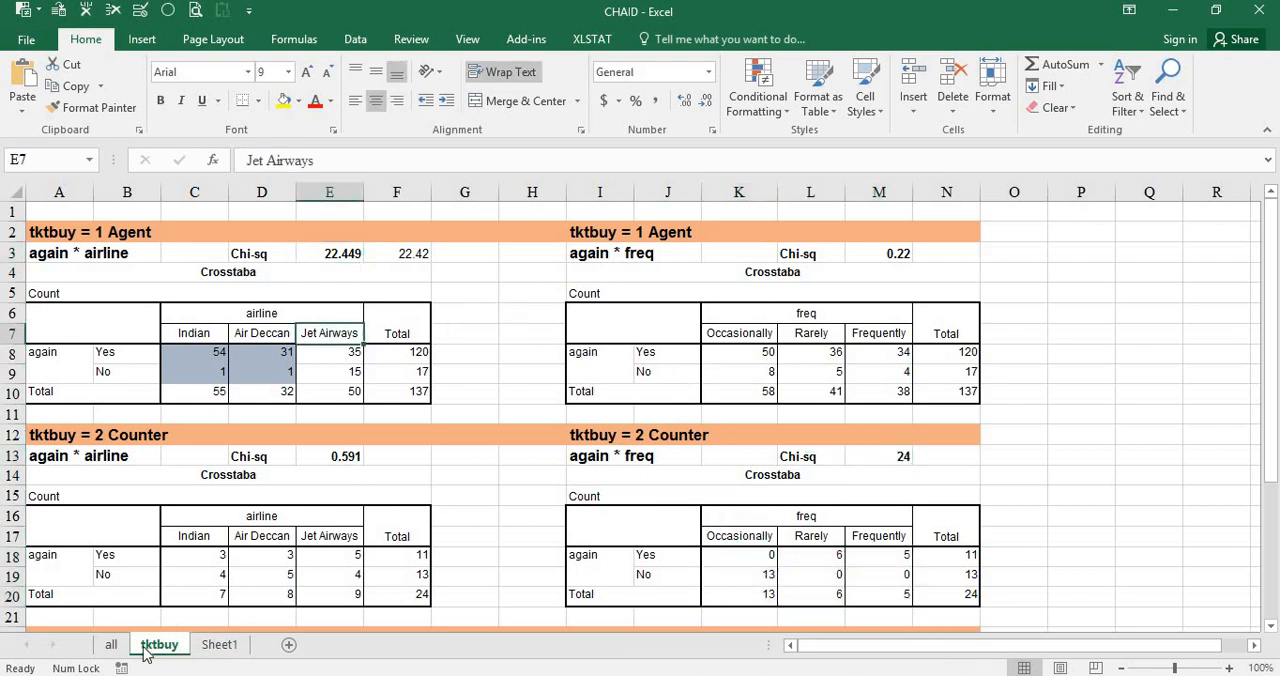
pyautogui.click(111, 644)
pyautogui.scroll(1, 330, 478)
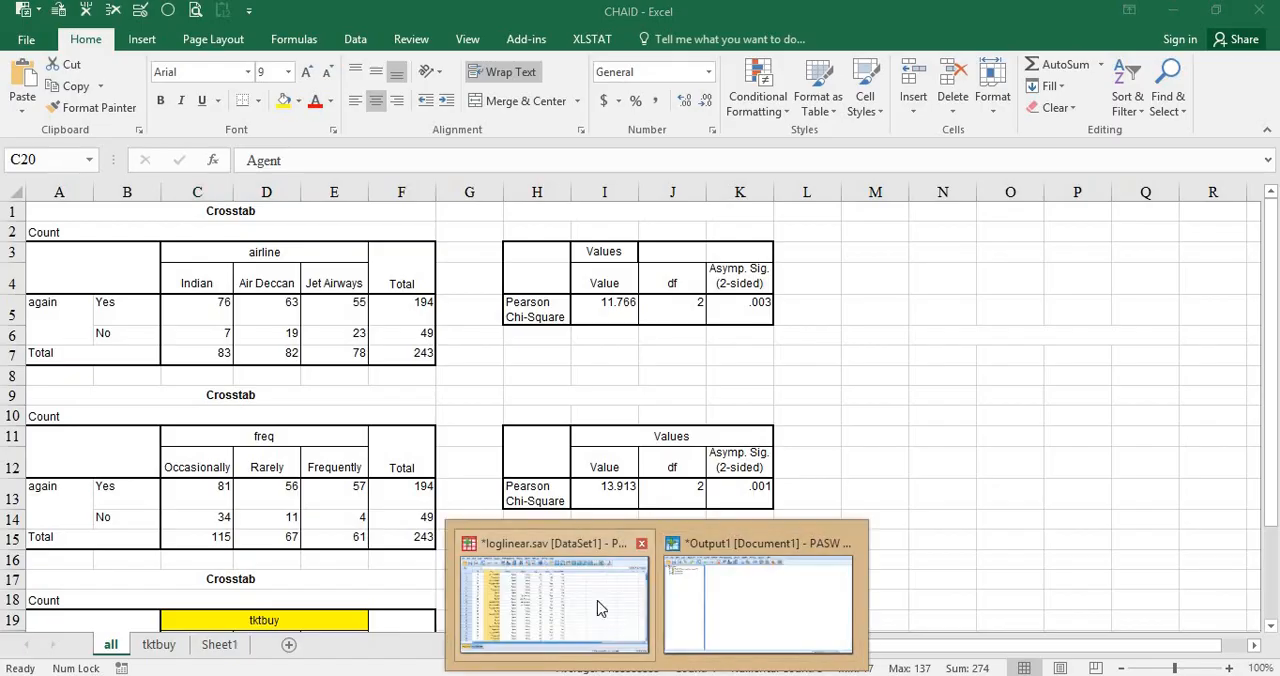
# Switch to the loglinear.sav data in PASW Statistics and open the Decision Tree setup, accepting the measurement-level notice.
pyautogui.click(604, 607)
pyautogui.click(252, 35)
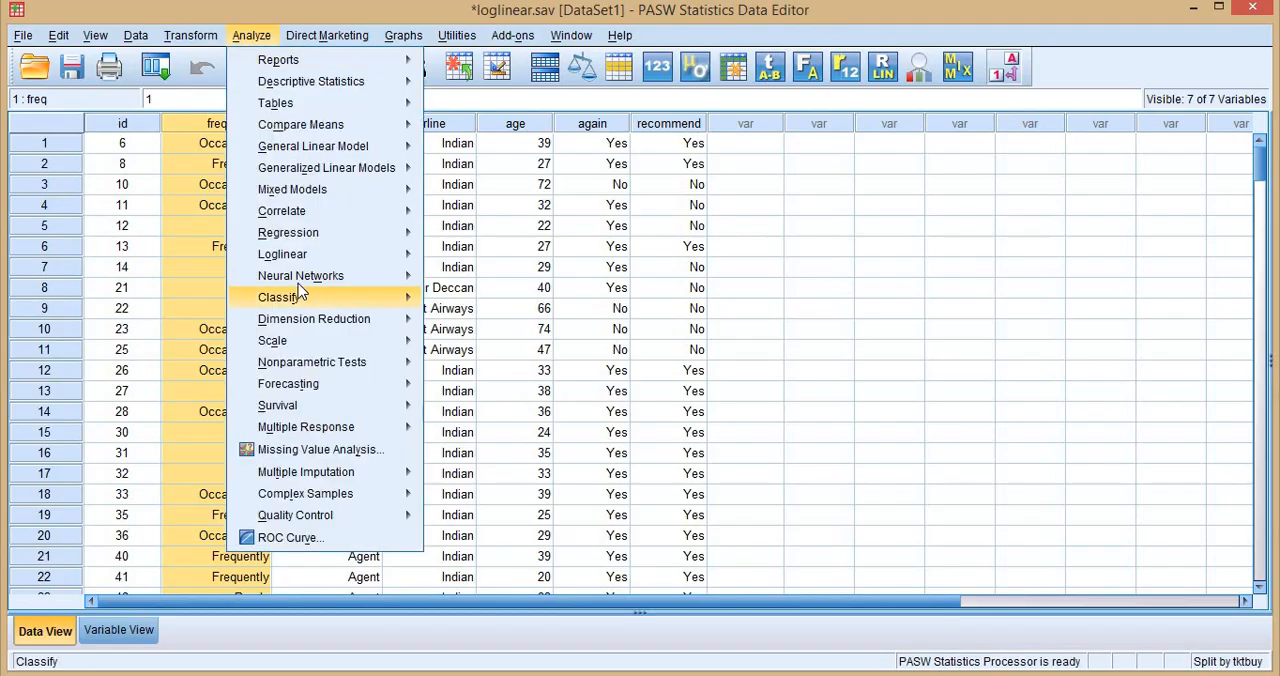
pyautogui.moveTo(311, 297)
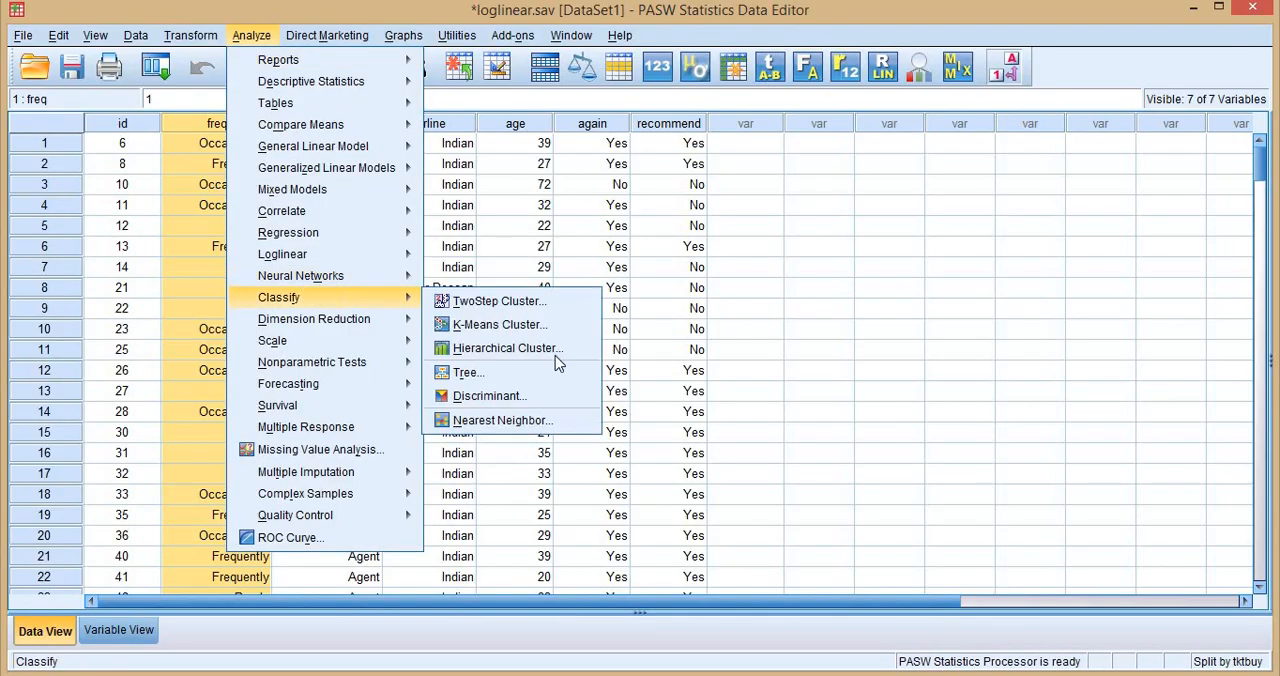
pyautogui.click(476, 374)
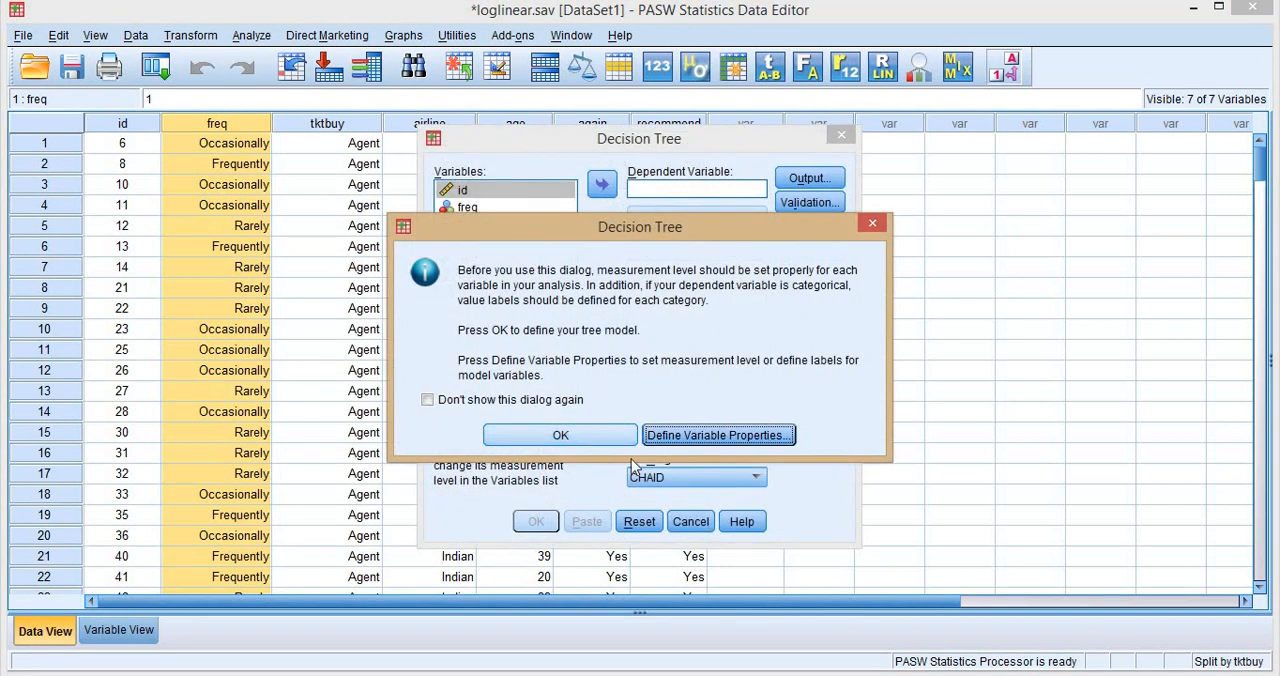
pyautogui.click(523, 517)
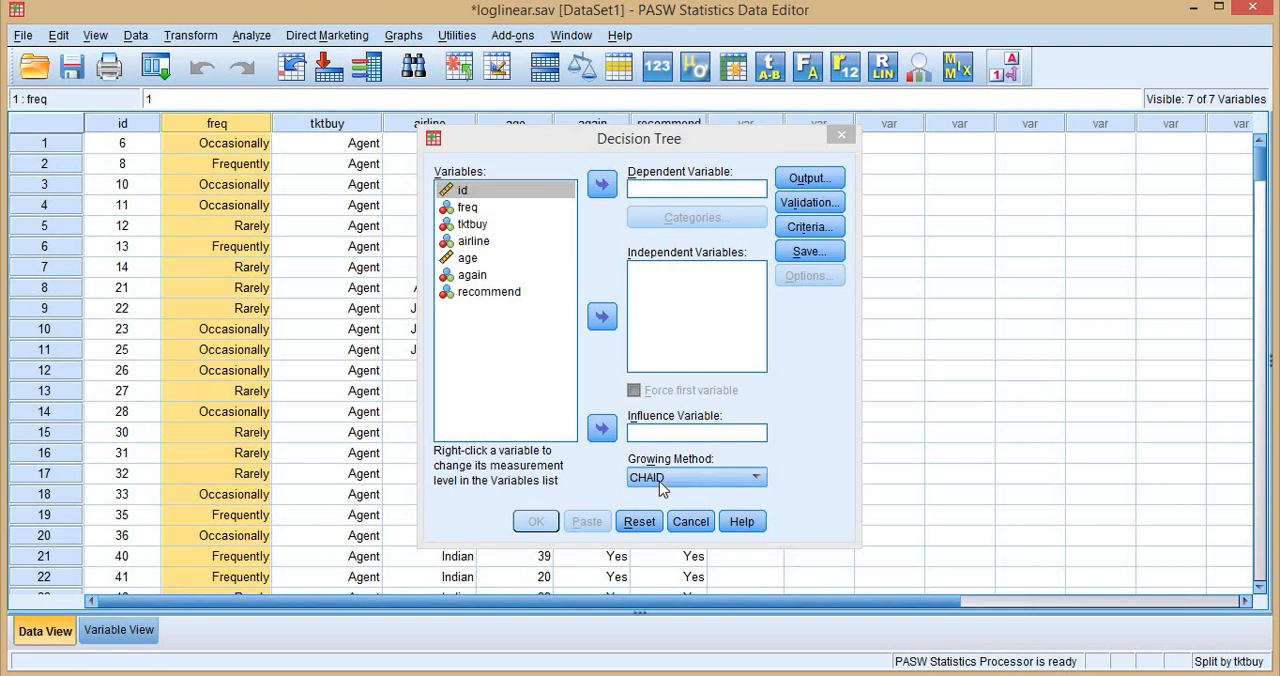
# Read the Growing Methods section of the Decision Tree help, highlighting how CHAID chooses predictors and merges categories, and close the help.
pyautogui.click(741, 521)
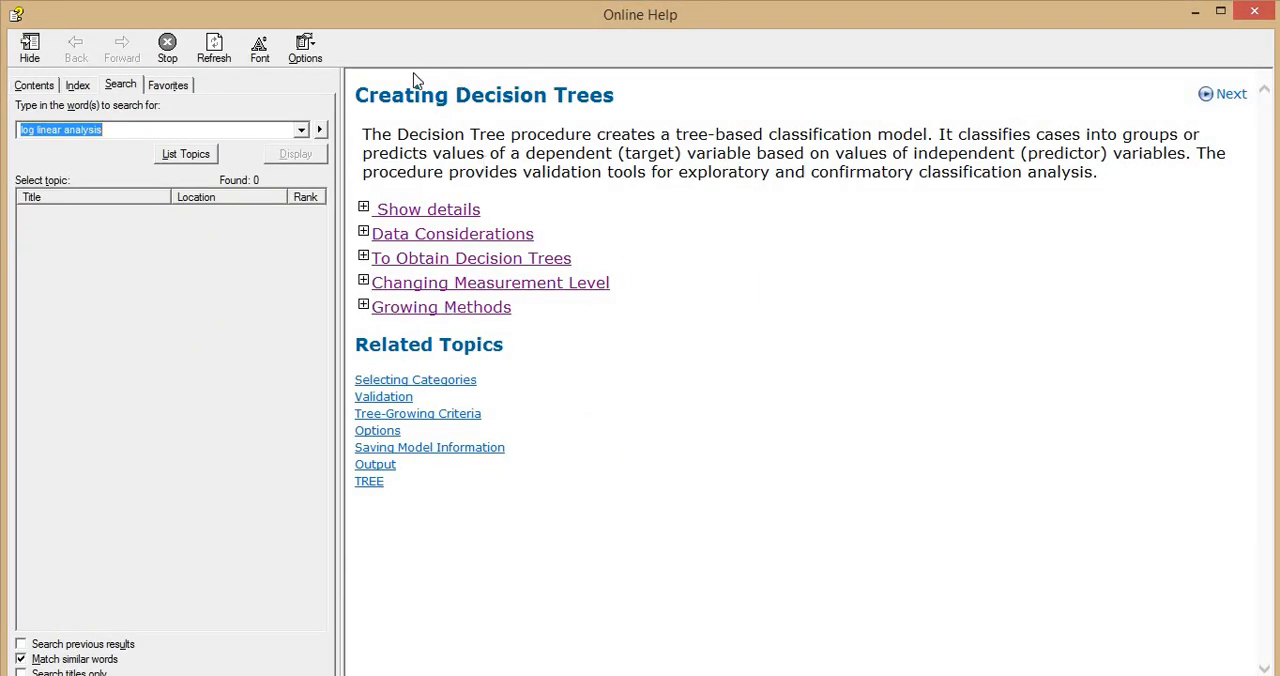
pyautogui.click(394, 314)
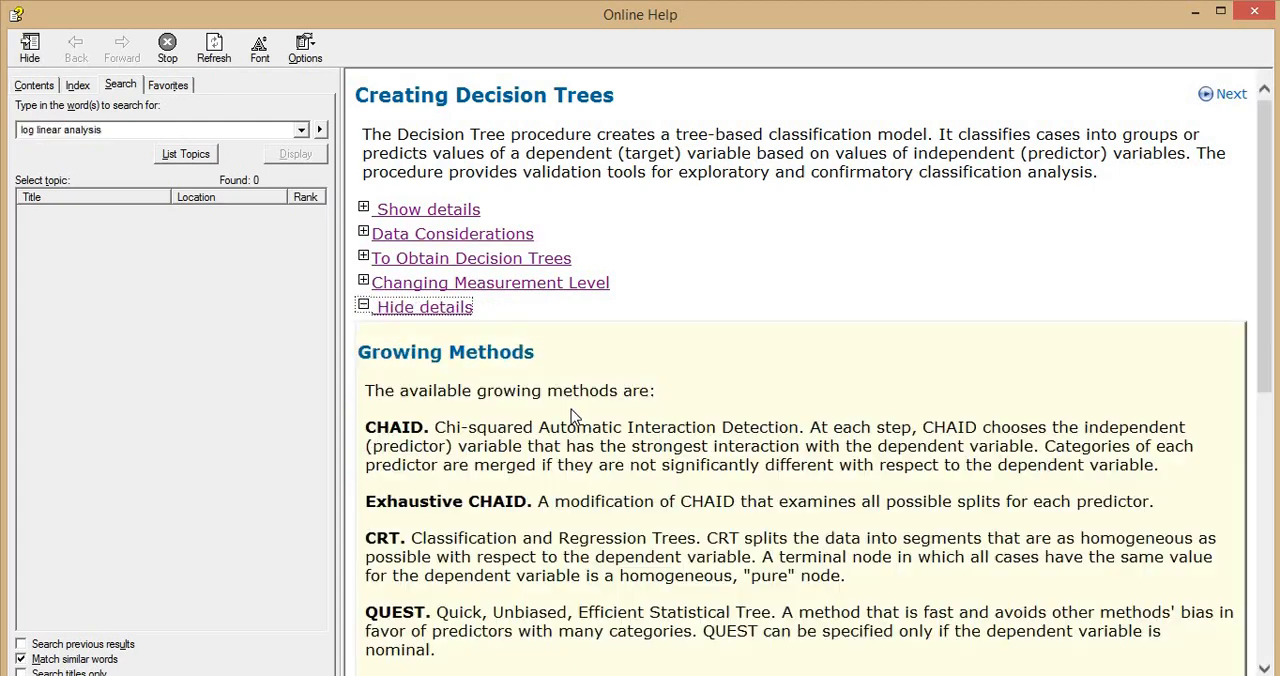
pyautogui.scroll(-5, 491, 357)
pyautogui.scroll(3, 429, 266)
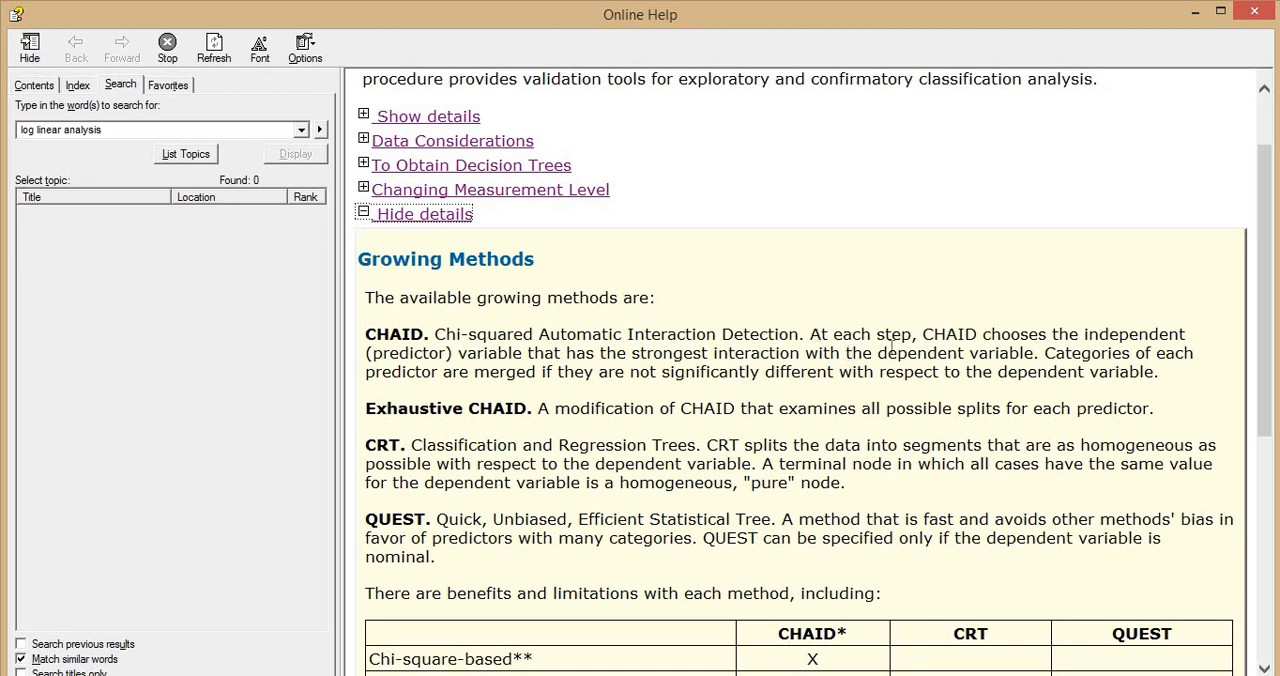
pyautogui.moveTo(922, 334); pyautogui.dragTo(1188, 335)
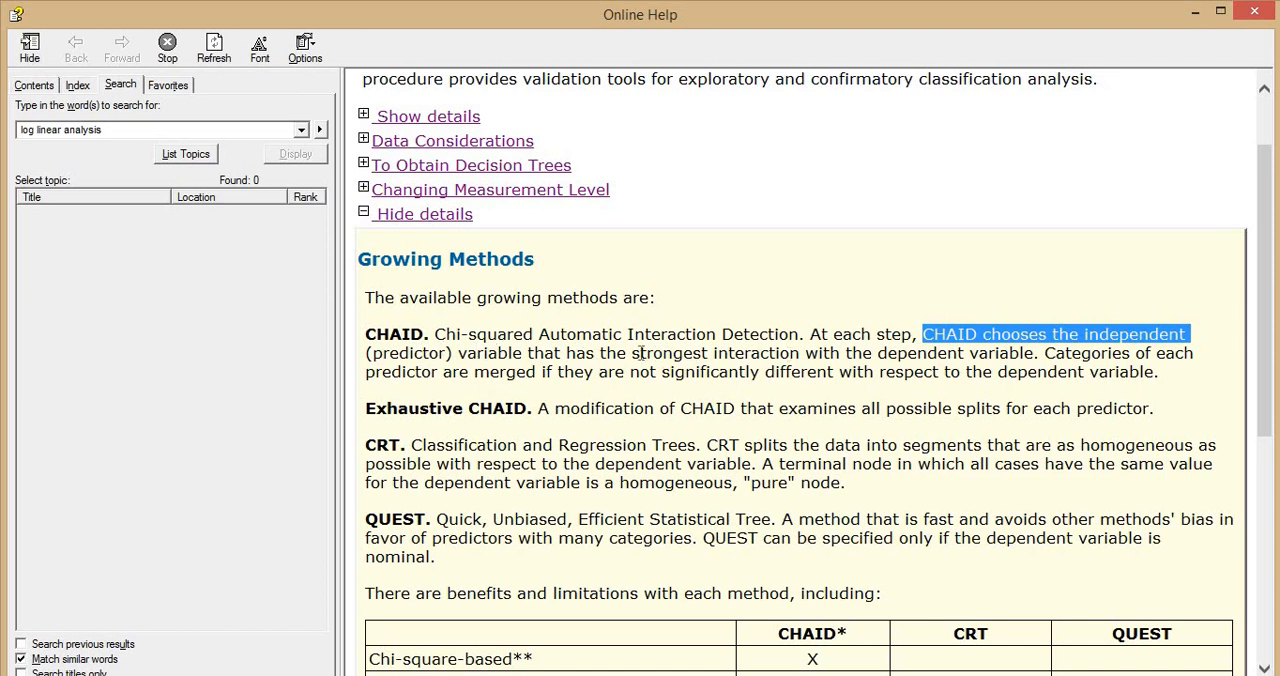
pyautogui.moveTo(683, 355); pyautogui.dragTo(780, 357)
pyautogui.moveTo(900, 353); pyautogui.dragTo(1003, 354)
pyautogui.click(1138, 355)
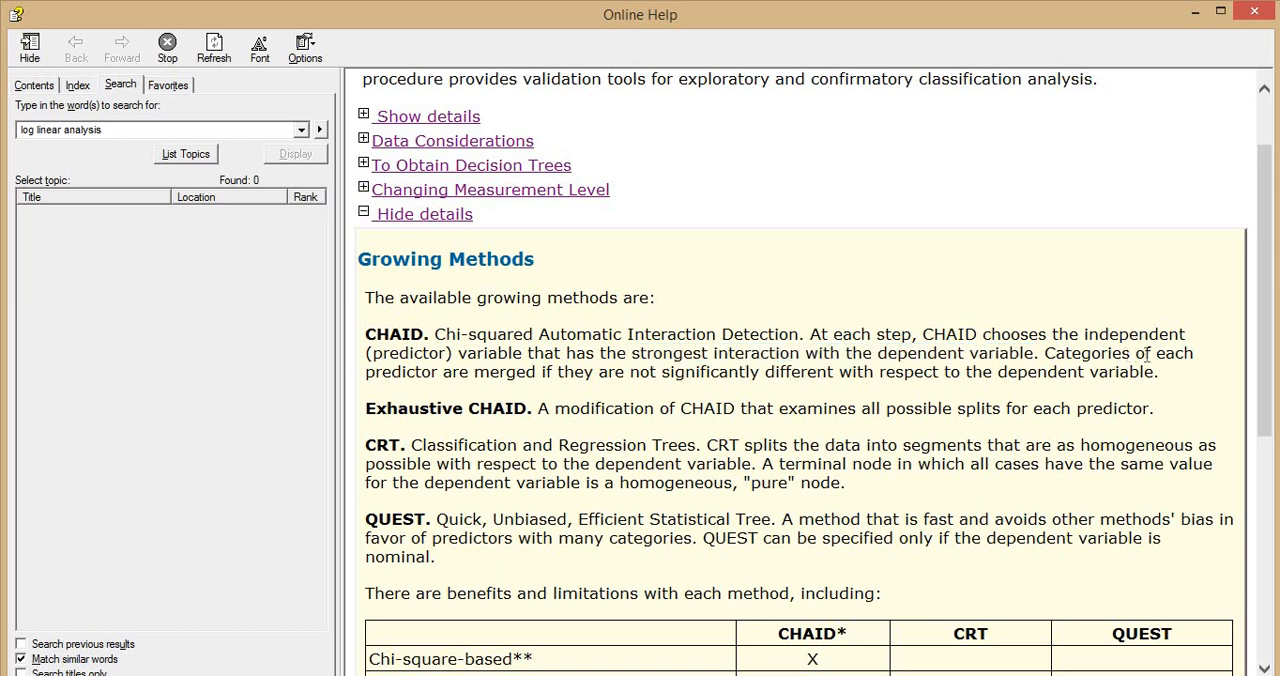
pyautogui.moveTo(367, 371); pyautogui.dragTo(782, 371)
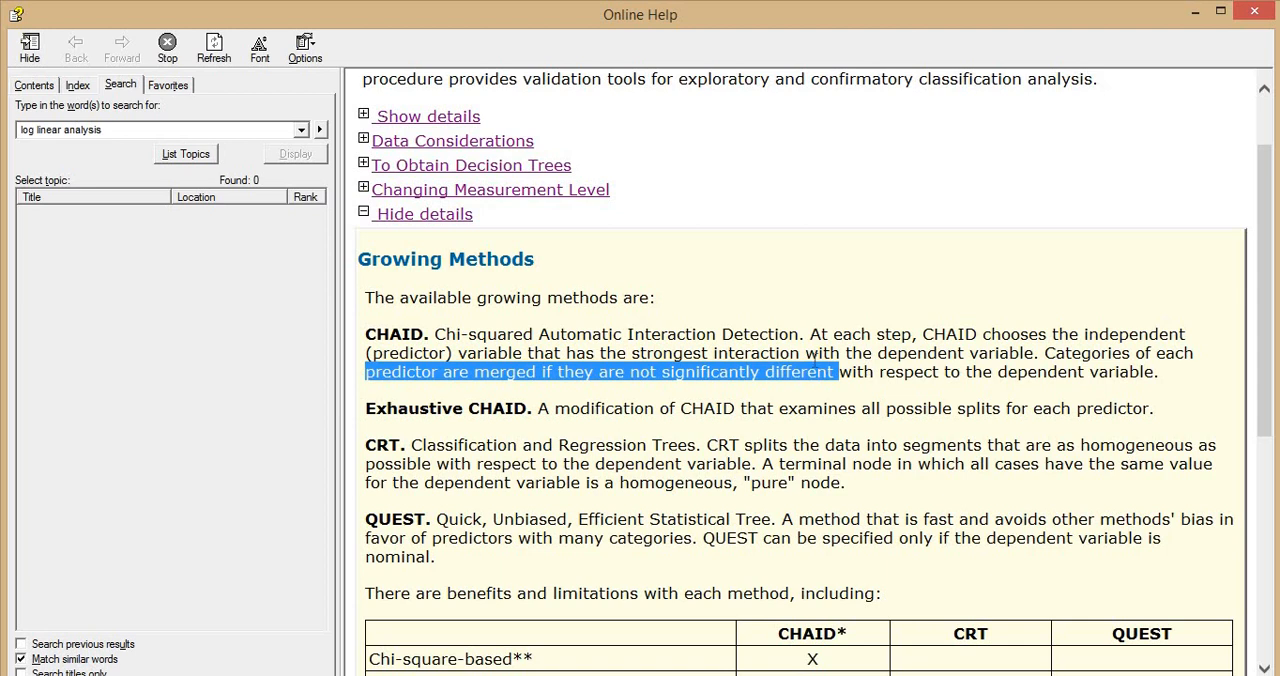
pyautogui.click(1254, 12)
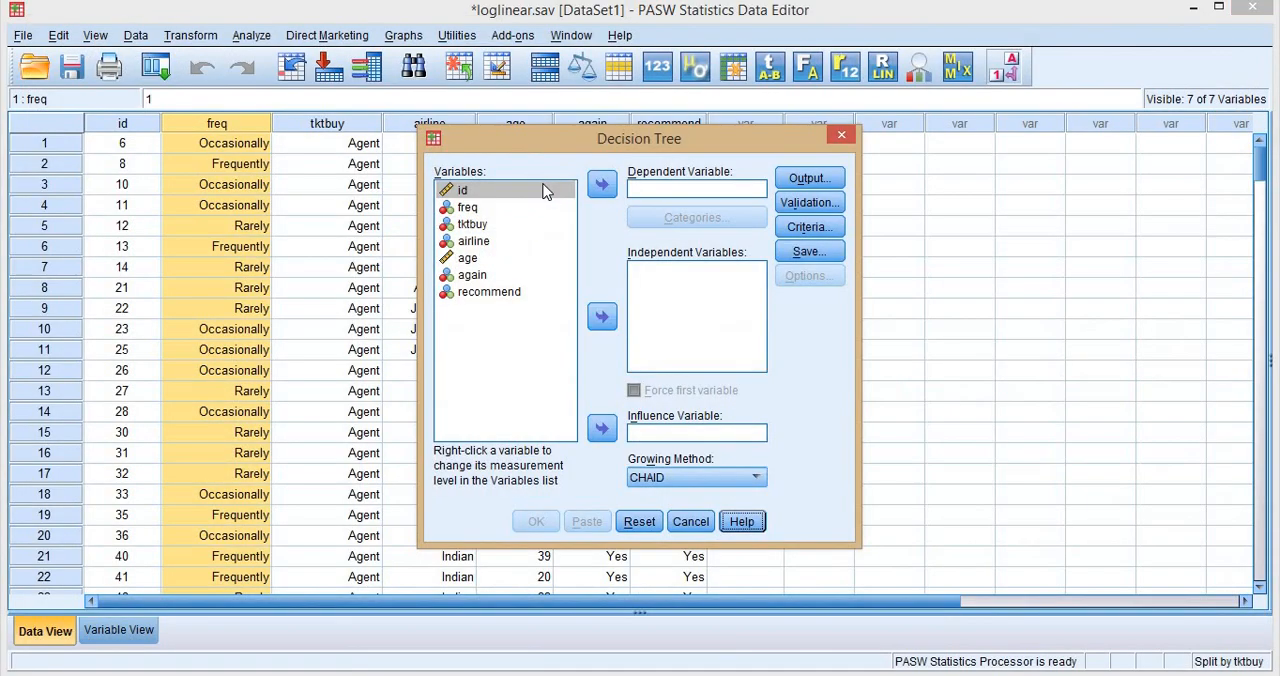
# Assign again as the dependent variable and mark its Yes and No categories as targets.
pyautogui.click(475, 276)
pyautogui.click(472, 274)
pyautogui.click(602, 184)
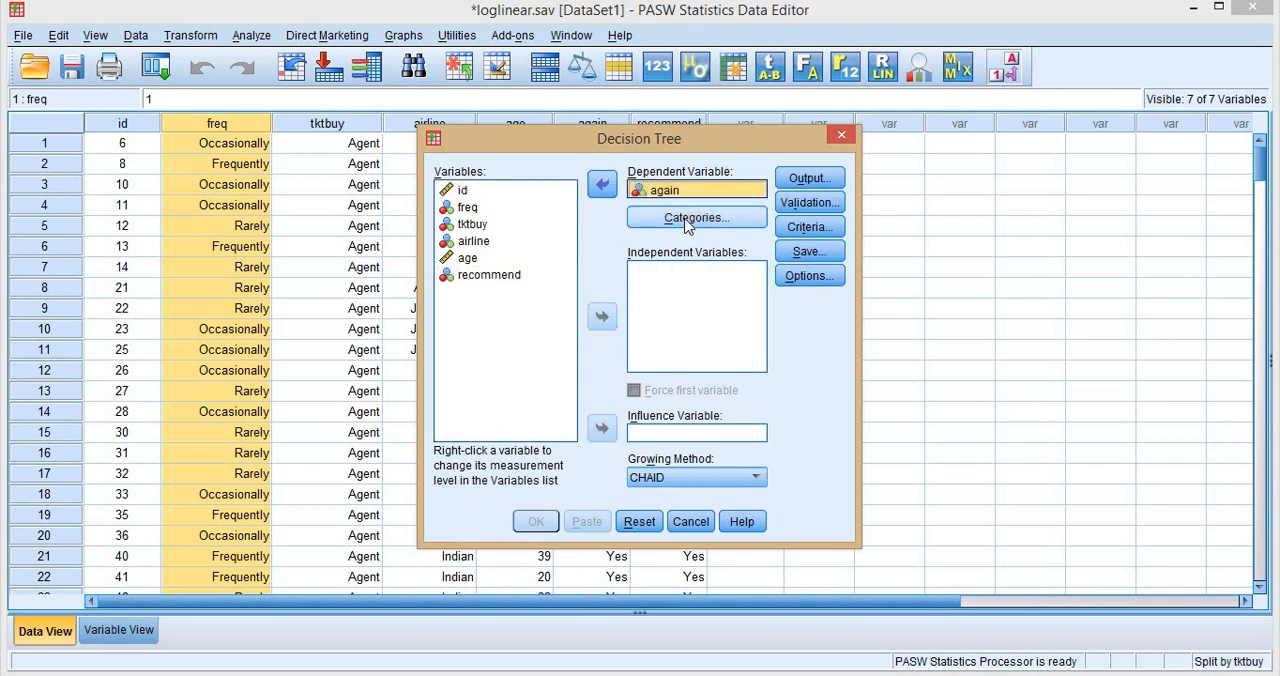
pyautogui.click(686, 218)
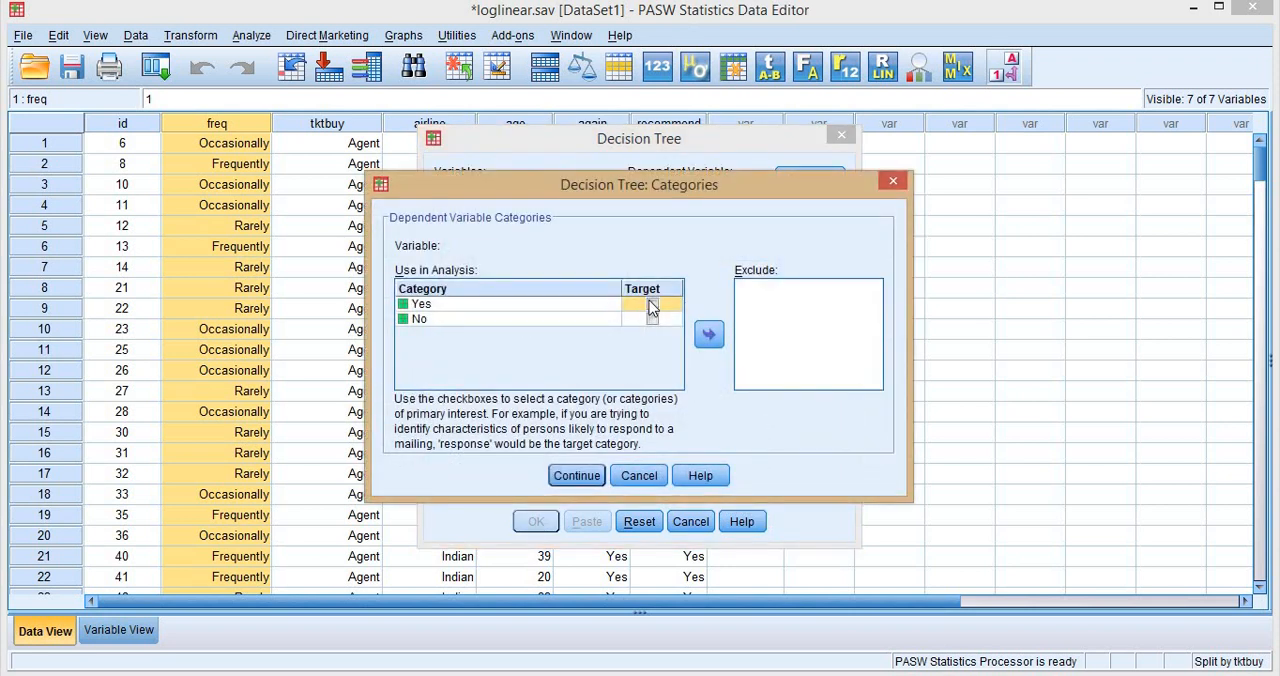
pyautogui.click(652, 304)
pyautogui.click(653, 320)
pyautogui.click(577, 476)
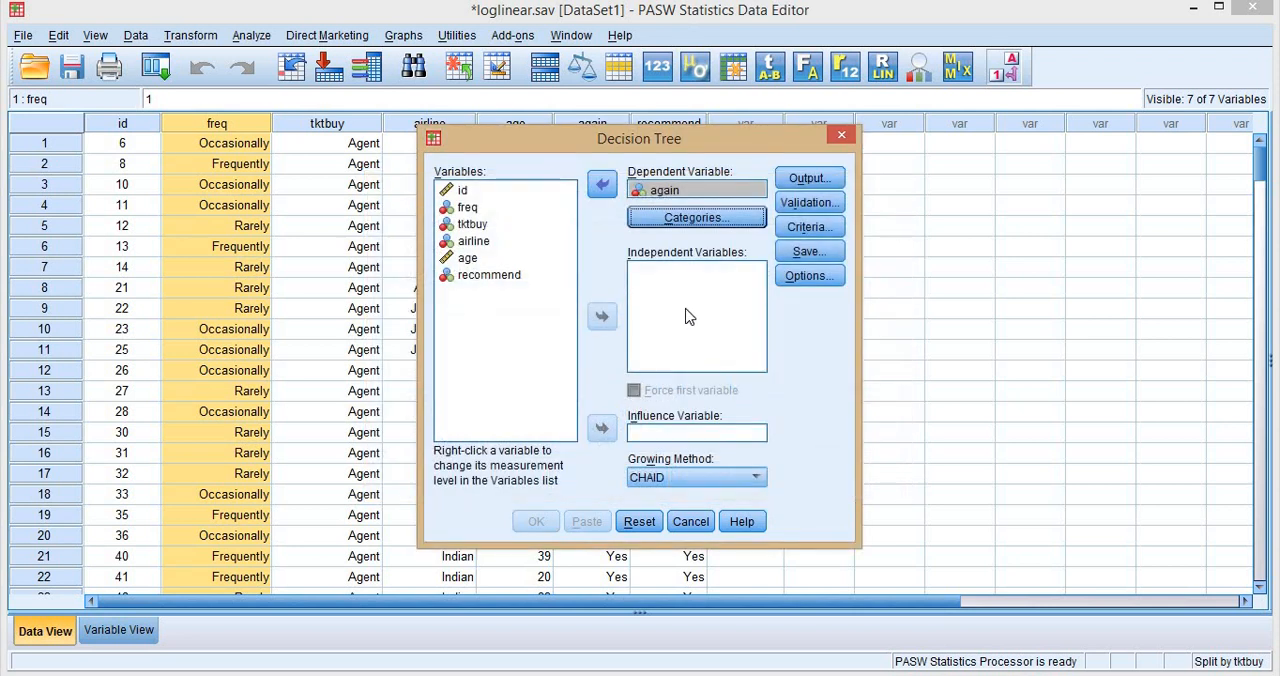
# Add freq, tktbuy and airline as the independent variables of the decision tree.
pyautogui.click(466, 208)
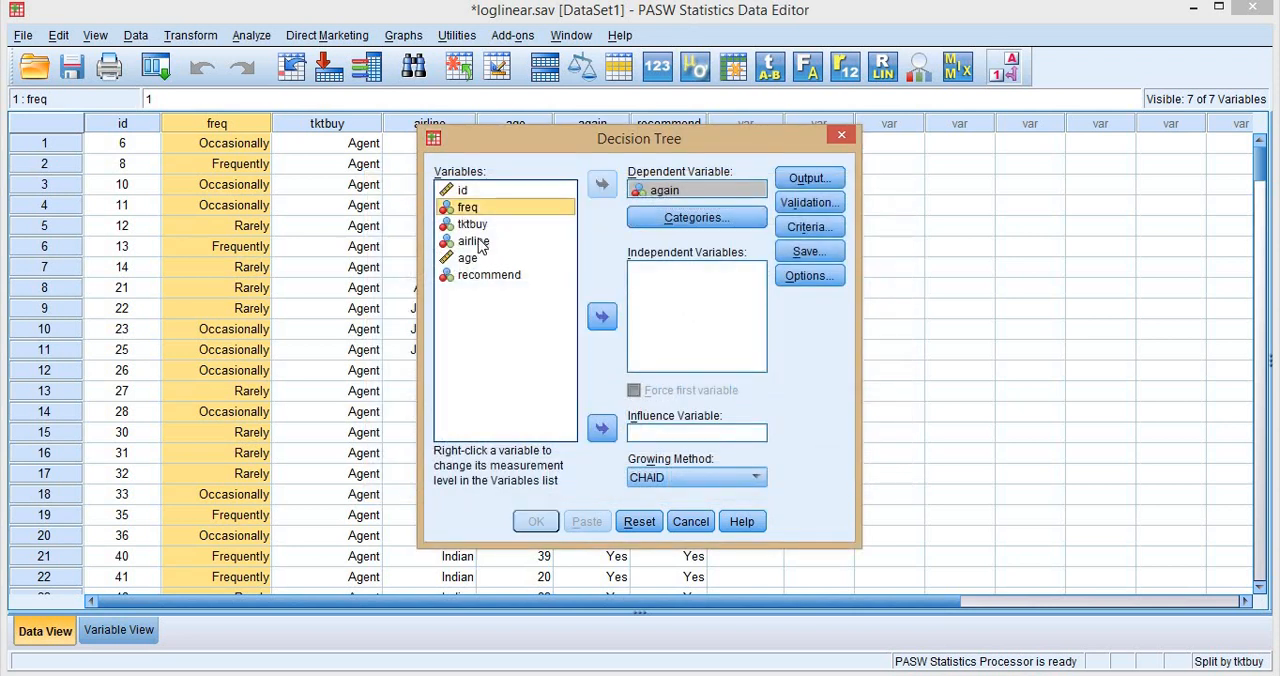
pyautogui.keyDown('shift'); pyautogui.click(474, 242); pyautogui.keyUp('shift')
pyautogui.click(601, 316)
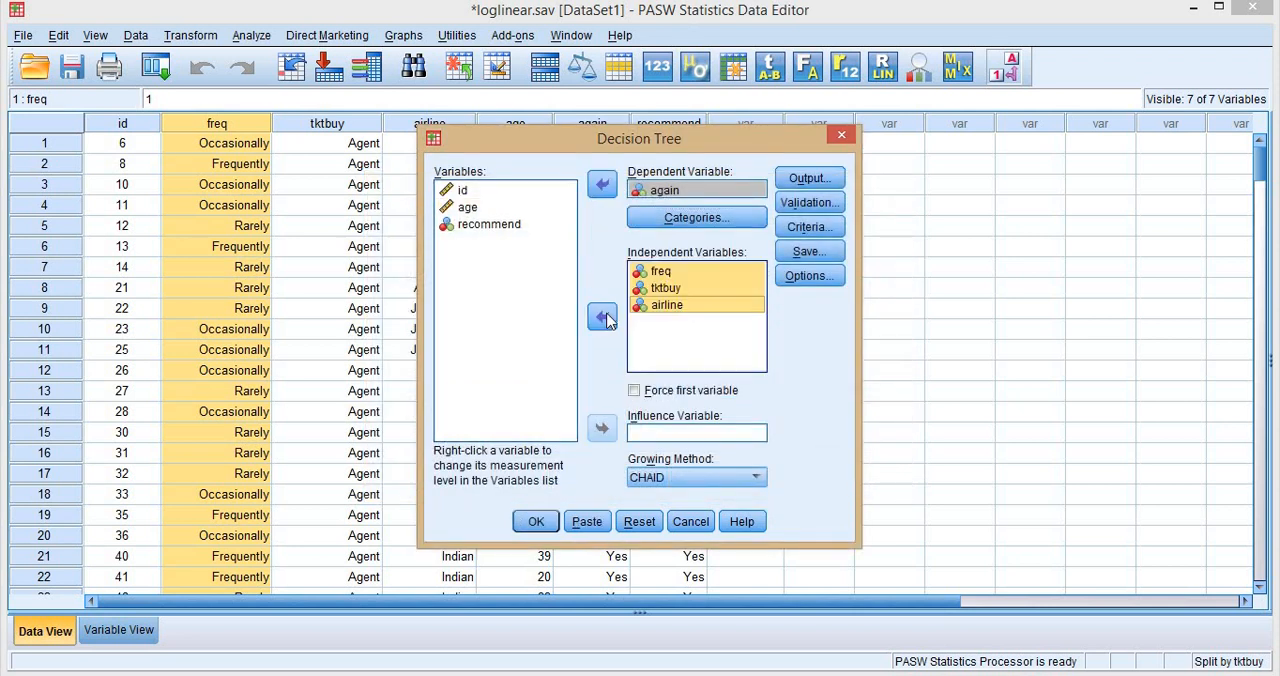
# Review the tree, statistics, plots and rules output options and the validation settings, keeping the defaults.
pyautogui.click(806, 182)
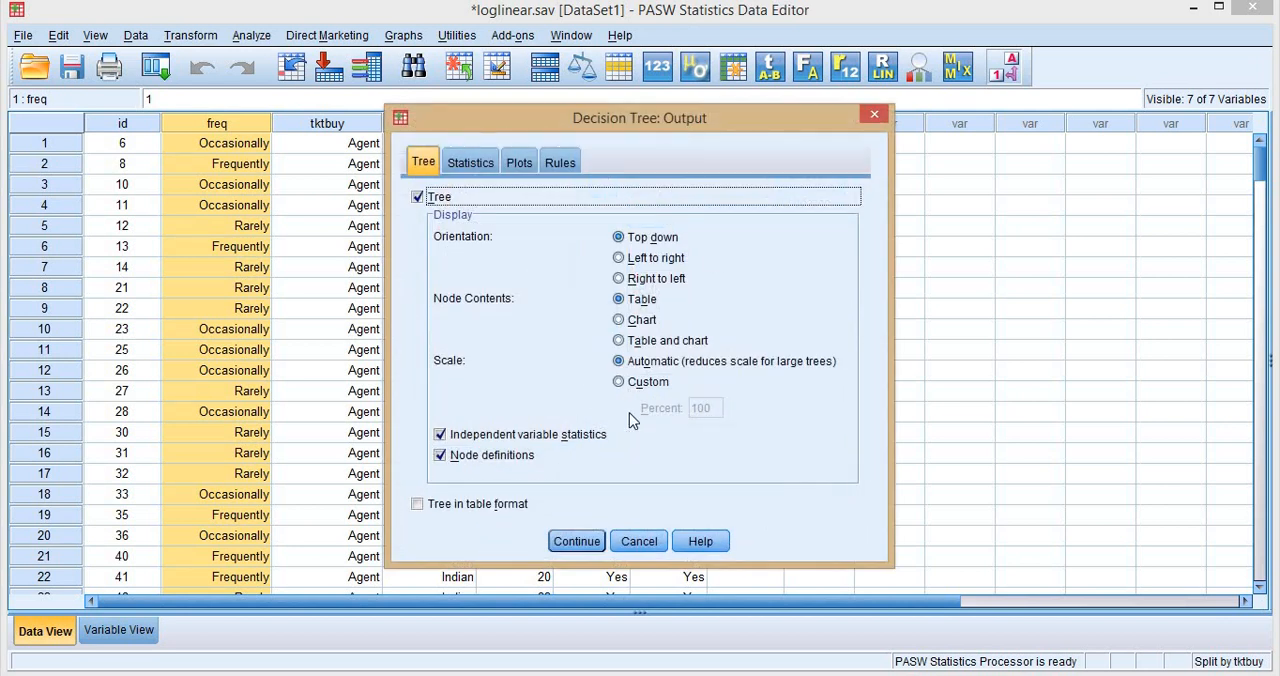
pyautogui.click(456, 168)
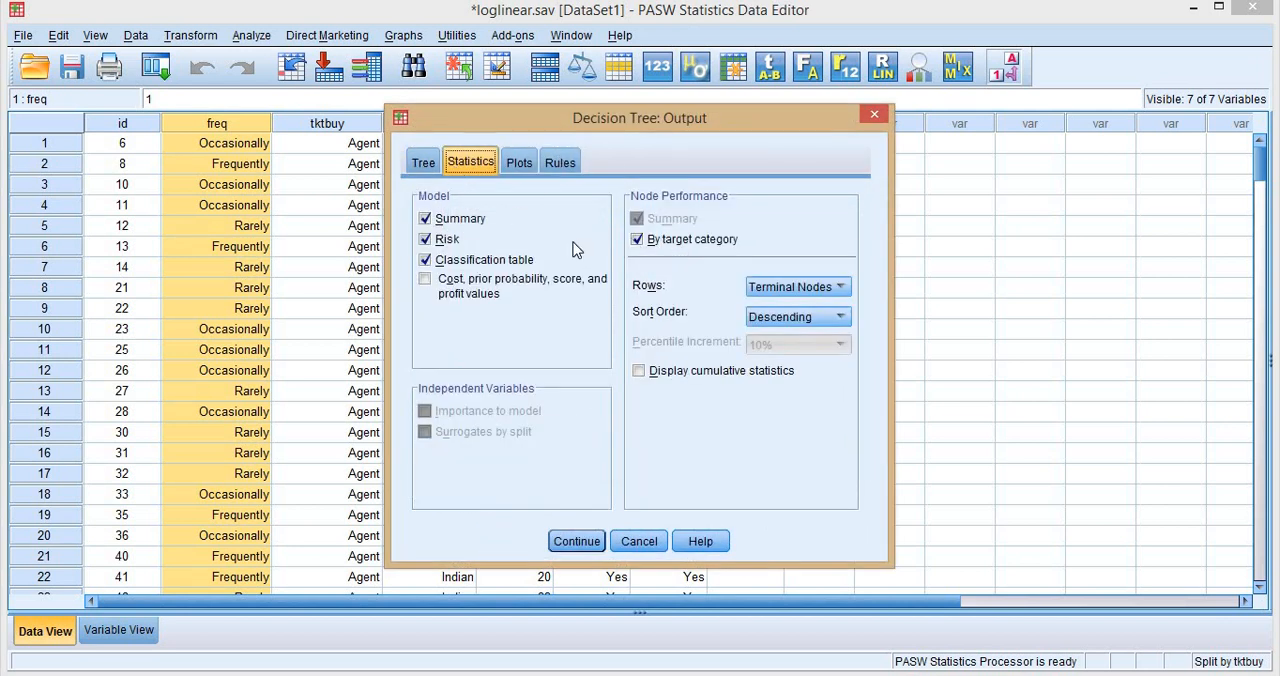
pyautogui.click(521, 164)
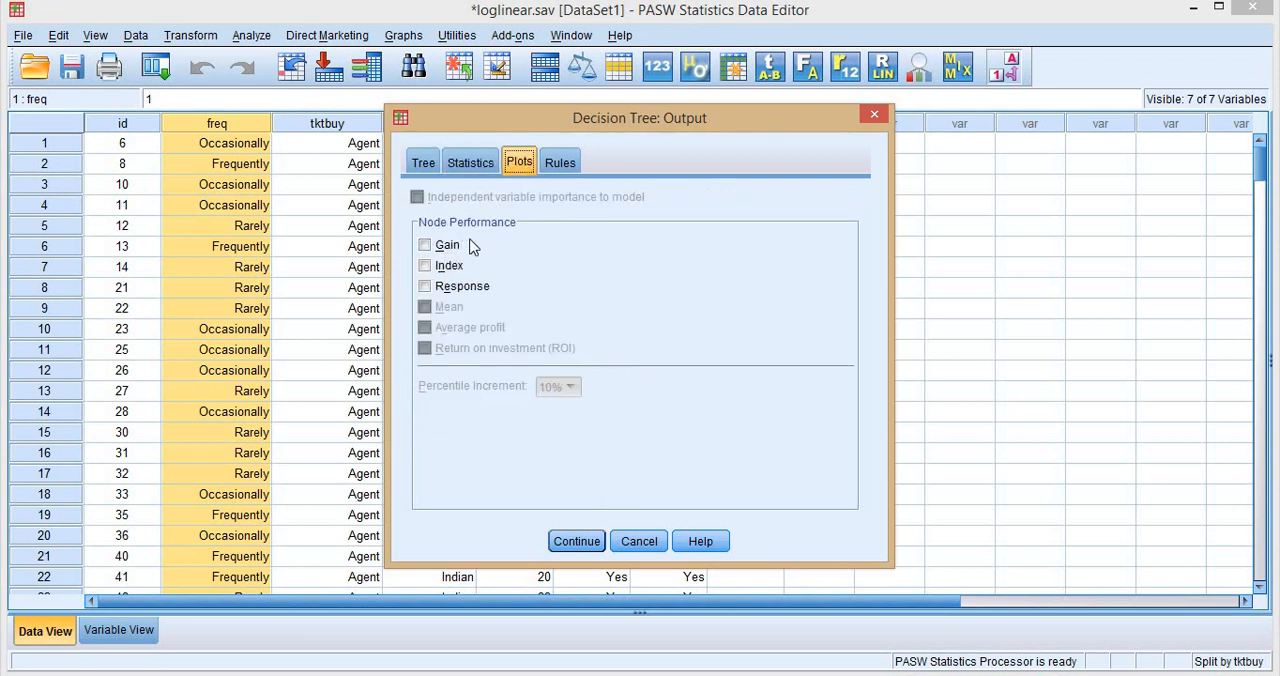
pyautogui.click(568, 164)
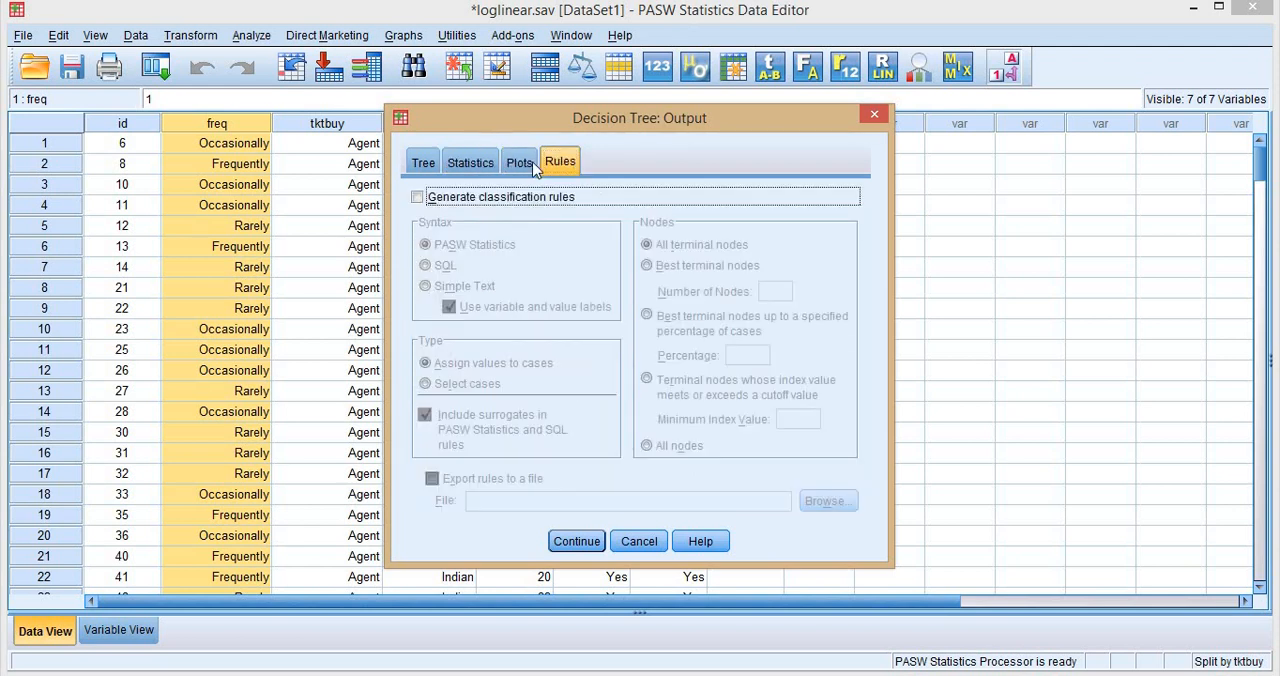
pyautogui.click(423, 163)
pyautogui.click(574, 541)
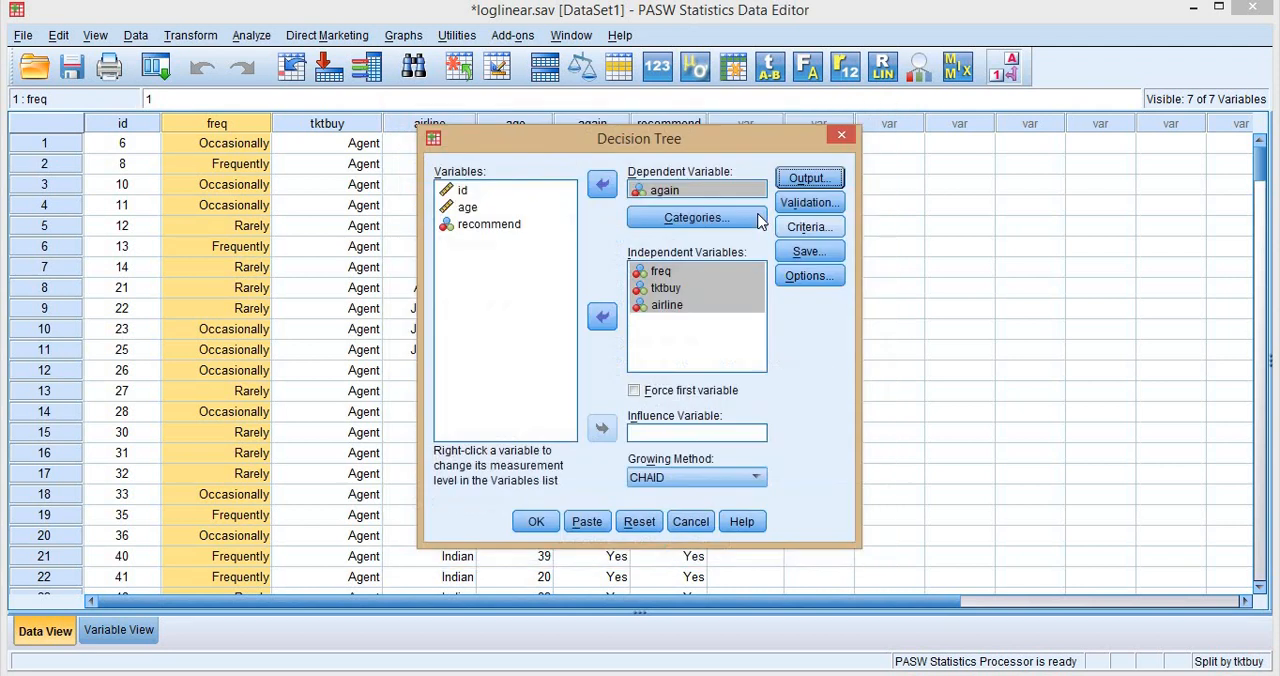
pyautogui.click(808, 202)
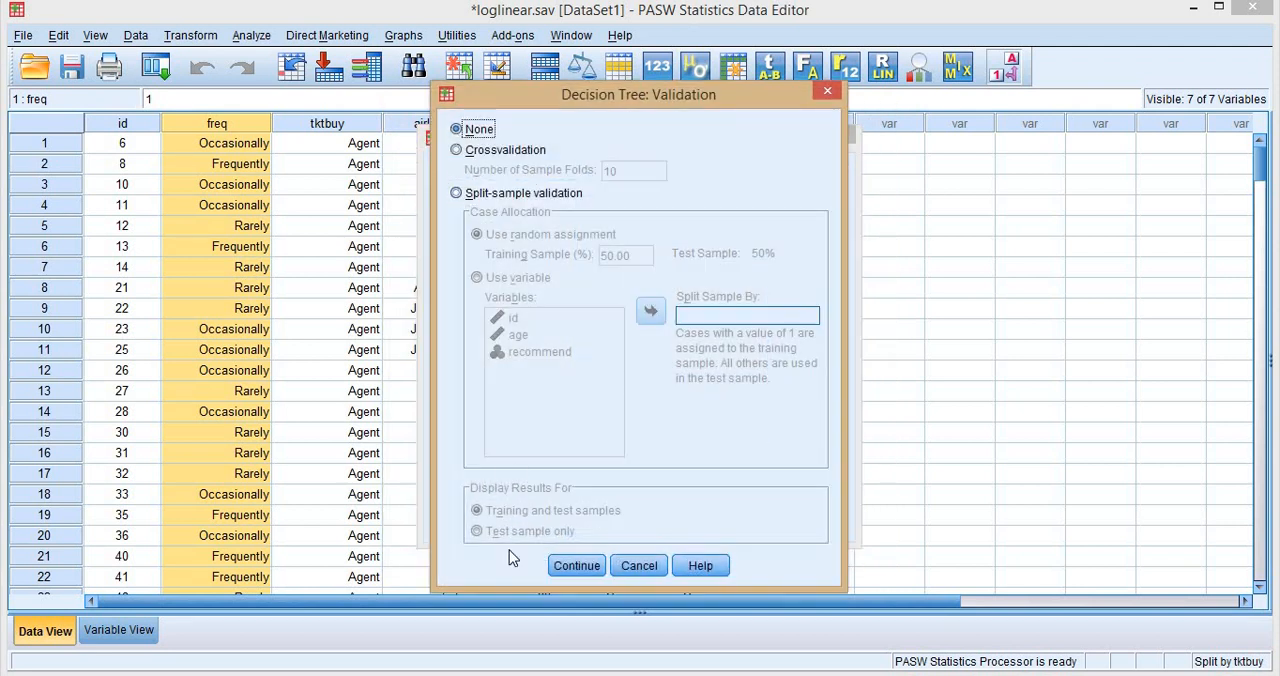
pyautogui.click(577, 566)
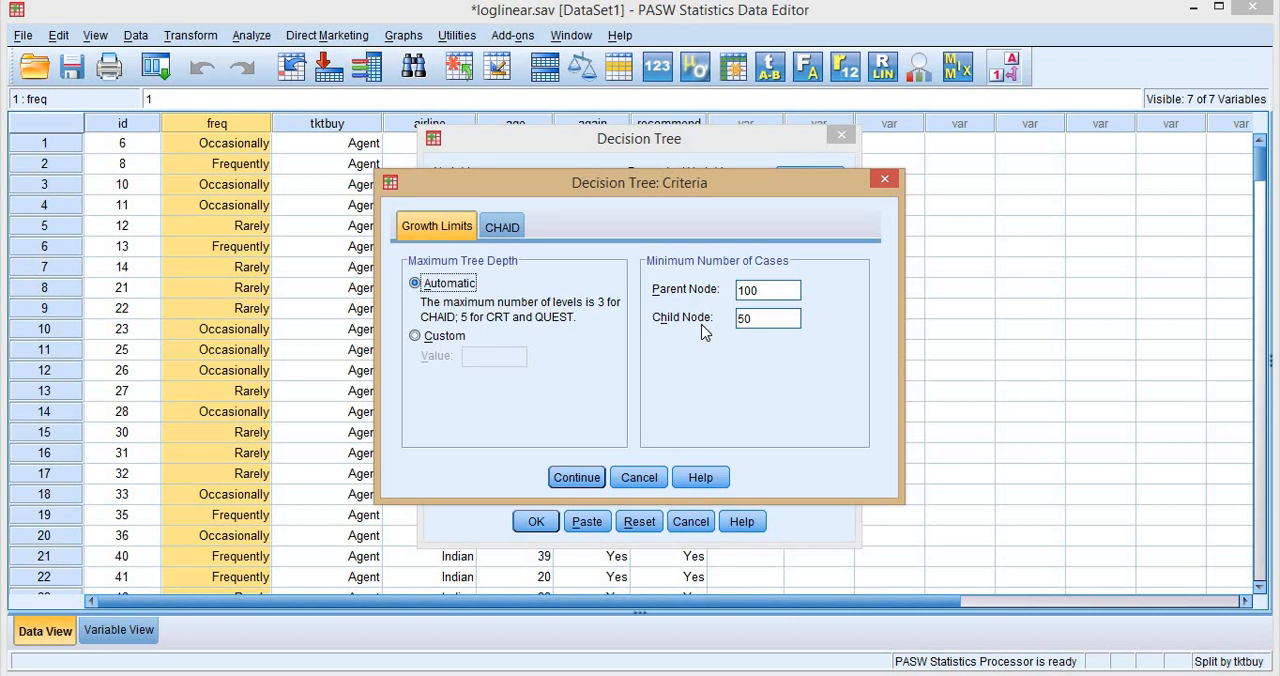
# Set the minimum number of cases for a child node to 5 and review the additional tree options.
pyautogui.doubleClick(757, 318)
pyautogui.click(577, 478)
pyautogui.click(806, 279)
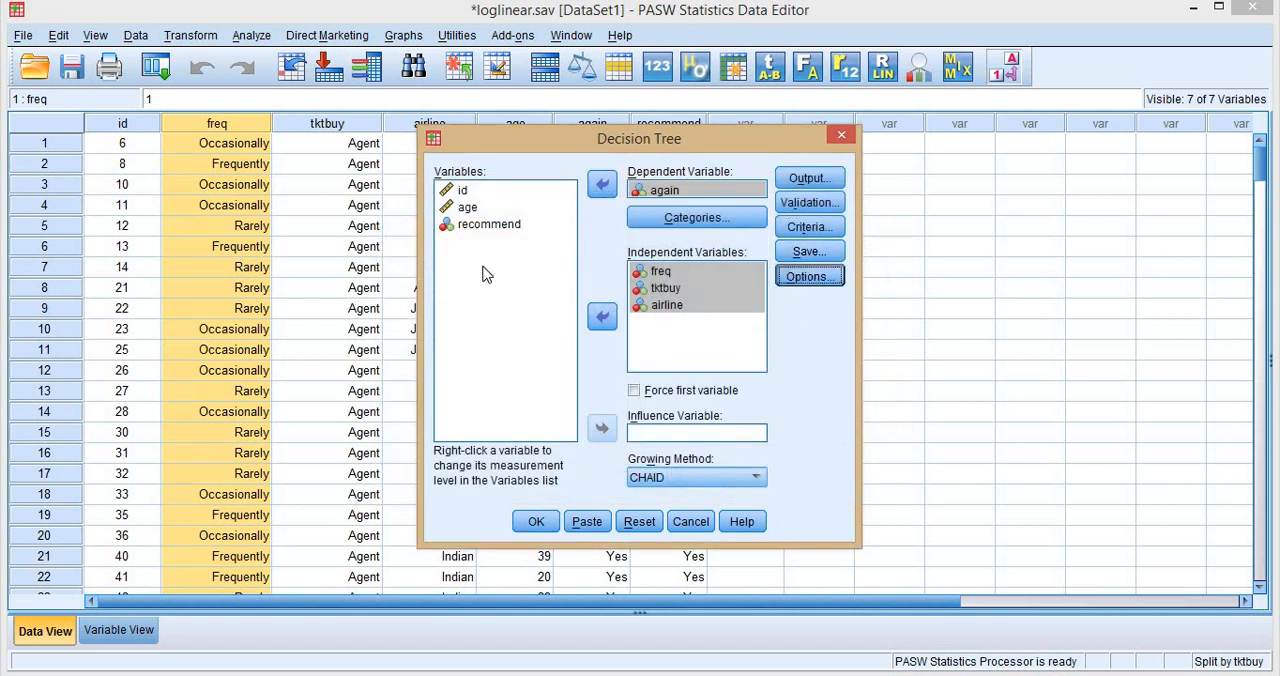
pyautogui.click(585, 500)
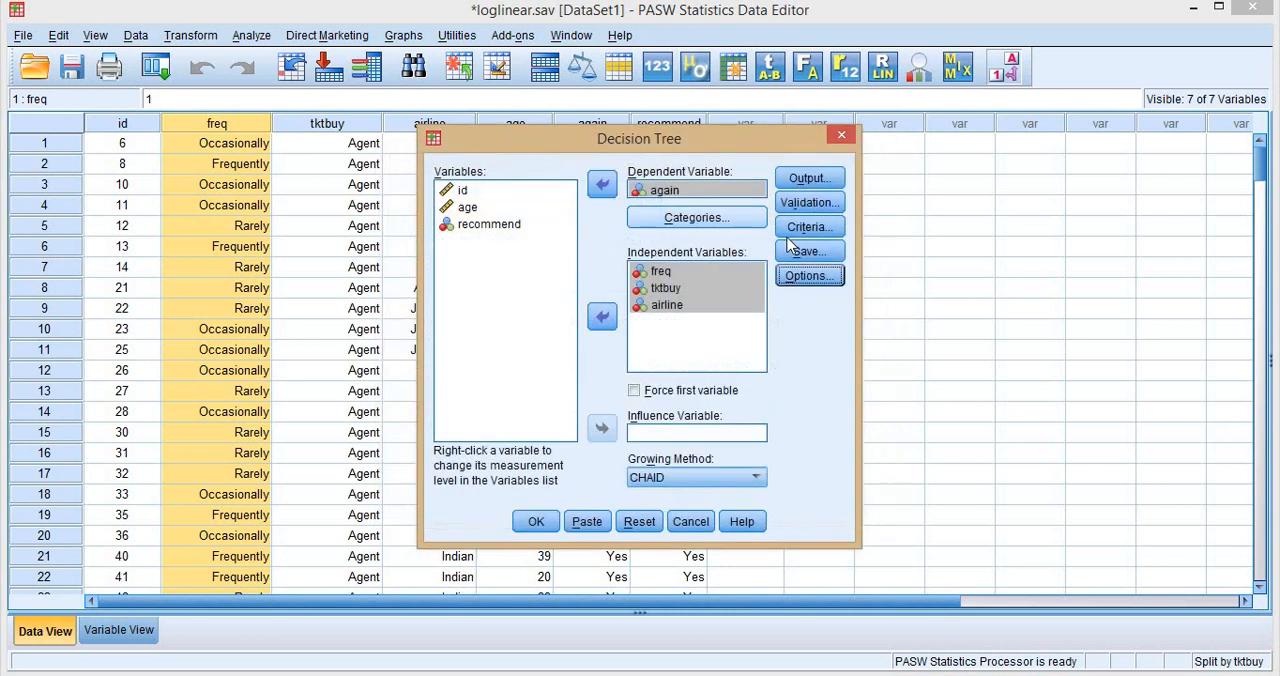
# Recheck the growth limits and run the CHAID decision tree, selecting its Model Summary in the output.
pyautogui.click(809, 231)
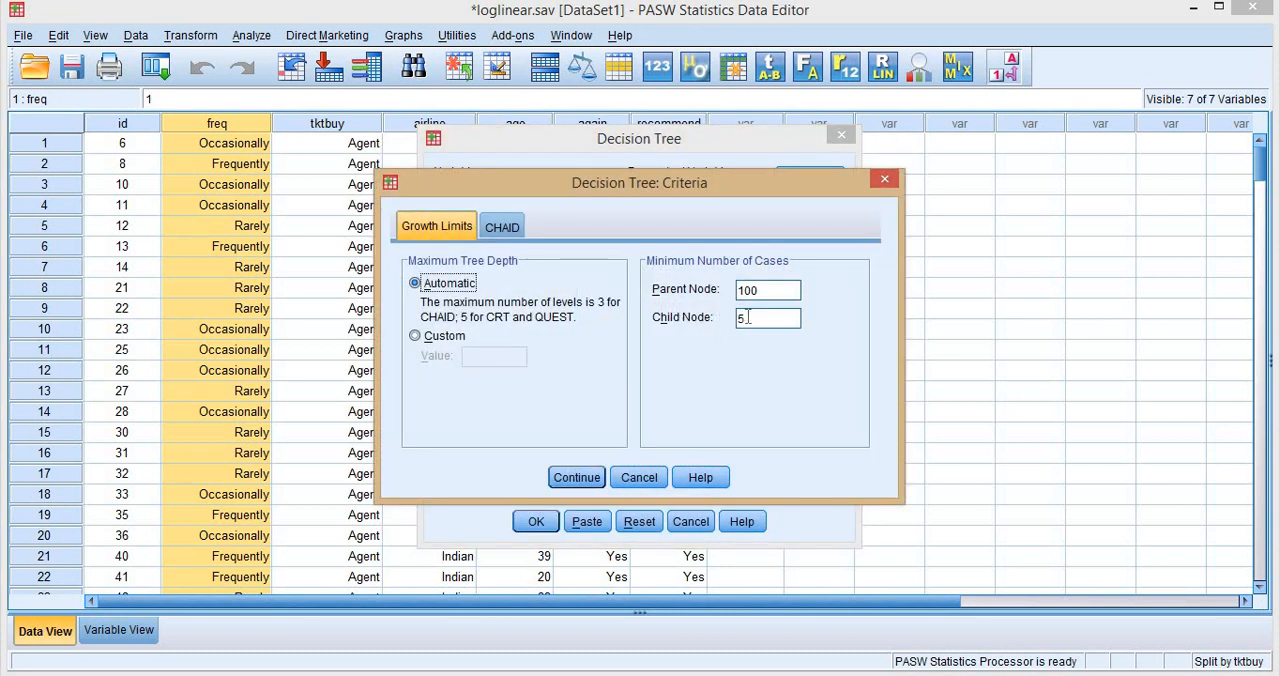
pyautogui.click(577, 477)
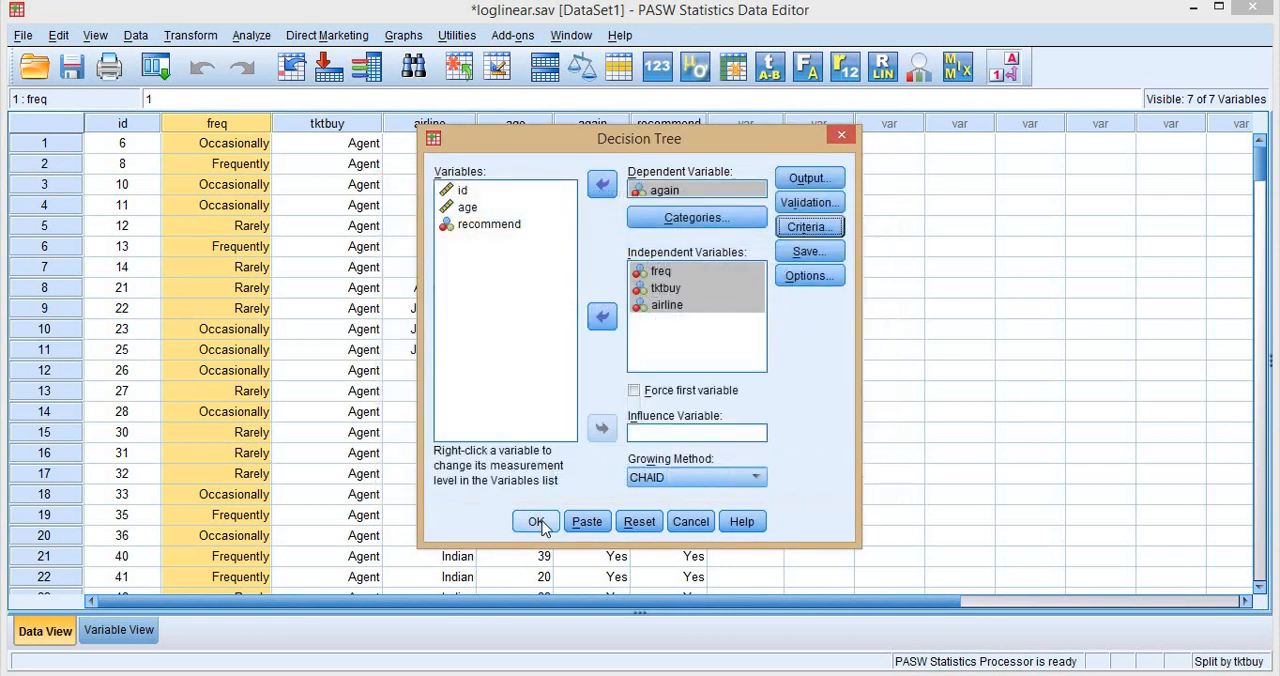
pyautogui.click(536, 521)
pyautogui.click(594, 310)
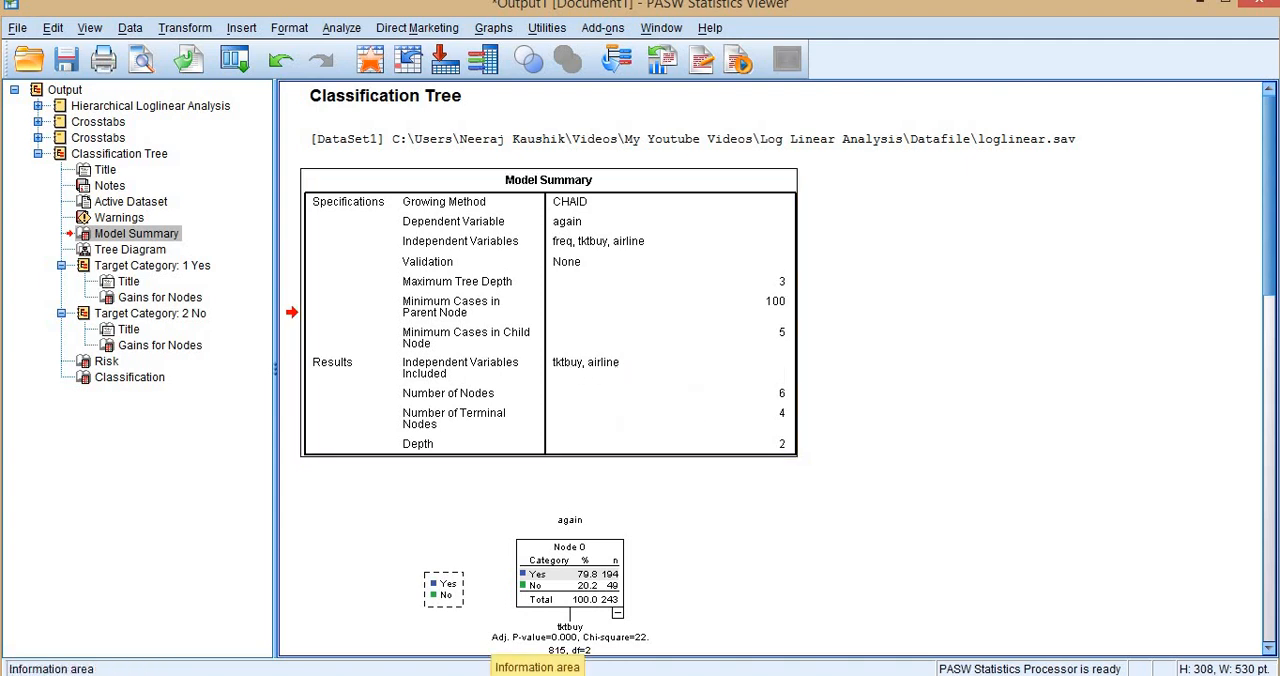
# Switch to the CHAID workbook in Excel and, on the tktbuy sheet, highlight Agent's again * airline and Counter's again * freq chi-squares in yellow.
pyautogui.click(172, 675)
pyautogui.scroll(-1, 409, 552)
pyautogui.scroll(-5, 257, 517)
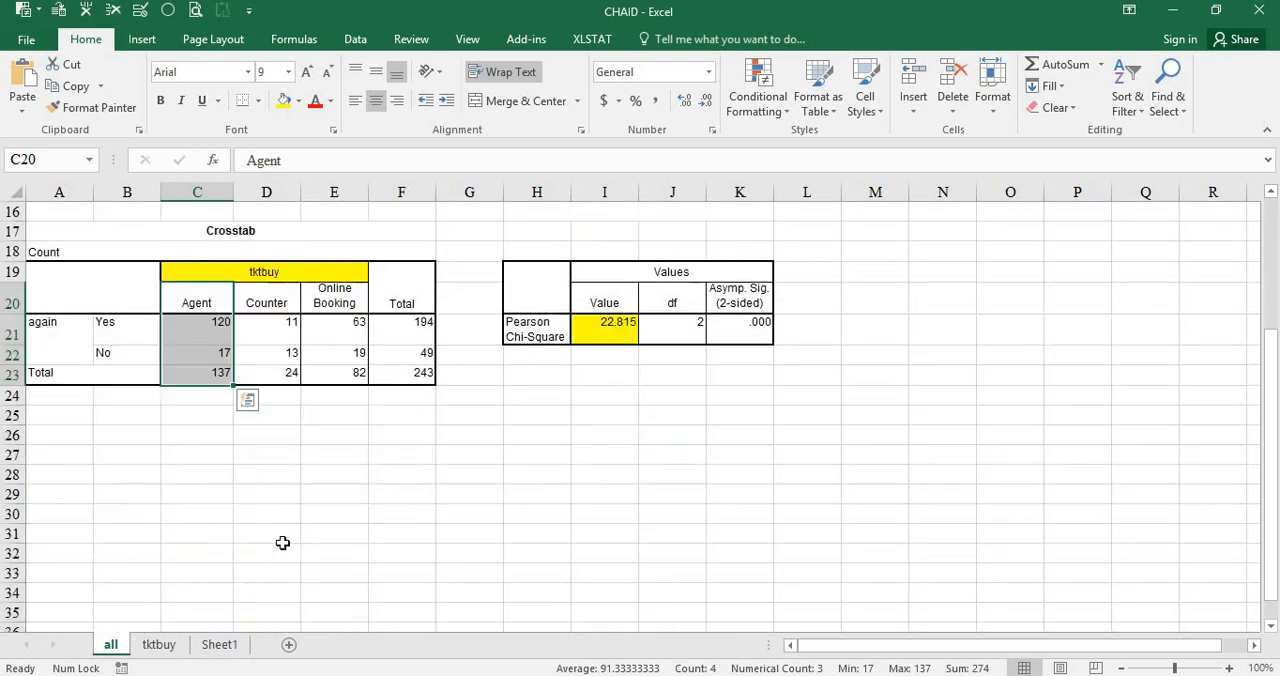
pyautogui.click(160, 647)
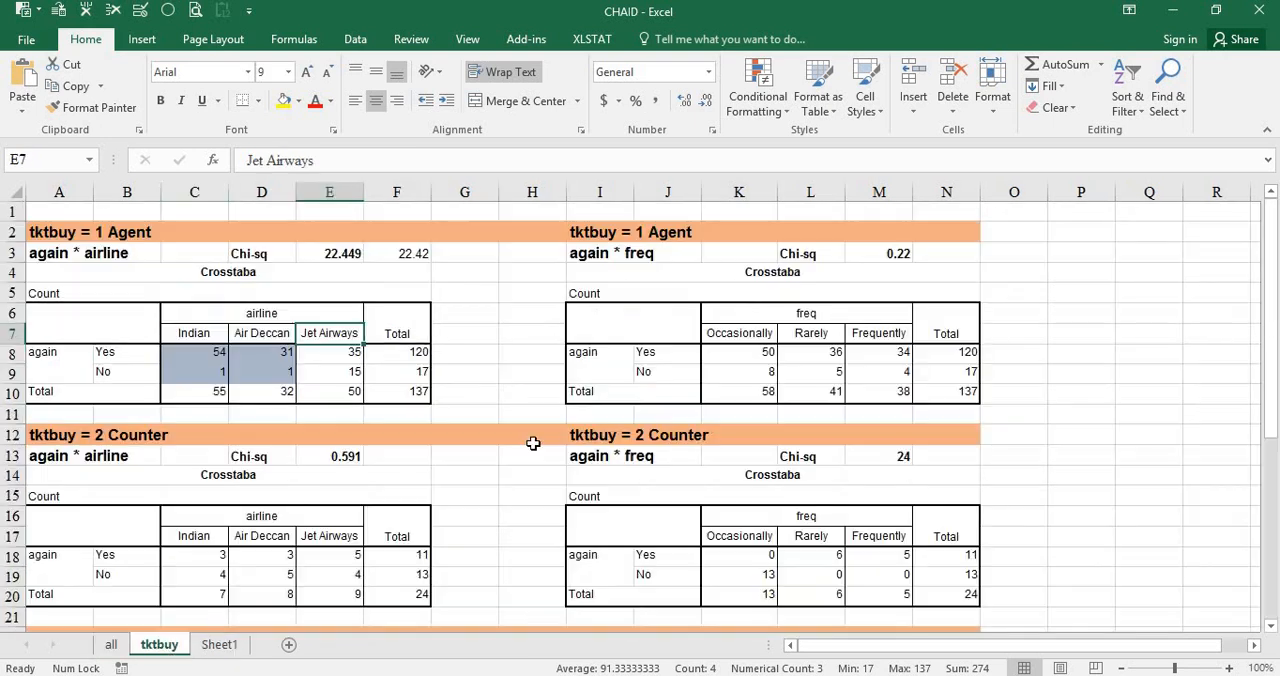
pyautogui.click(328, 256)
pyautogui.press('F4')
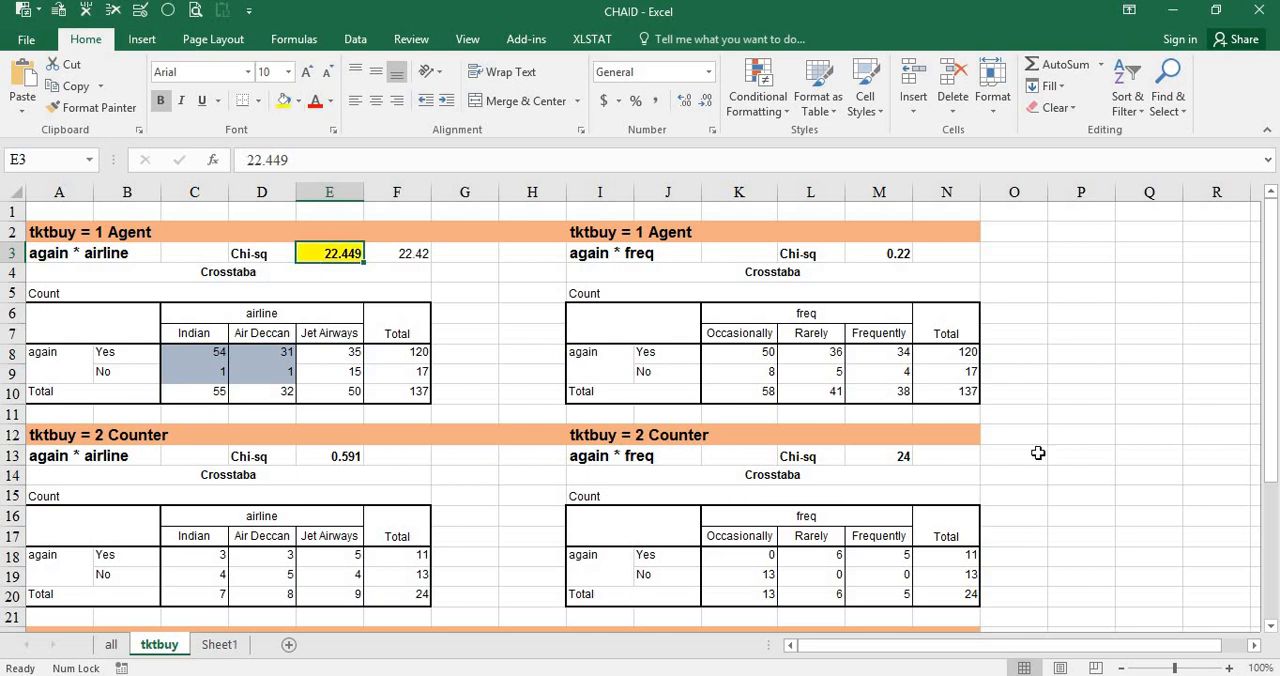
pyautogui.click(895, 458)
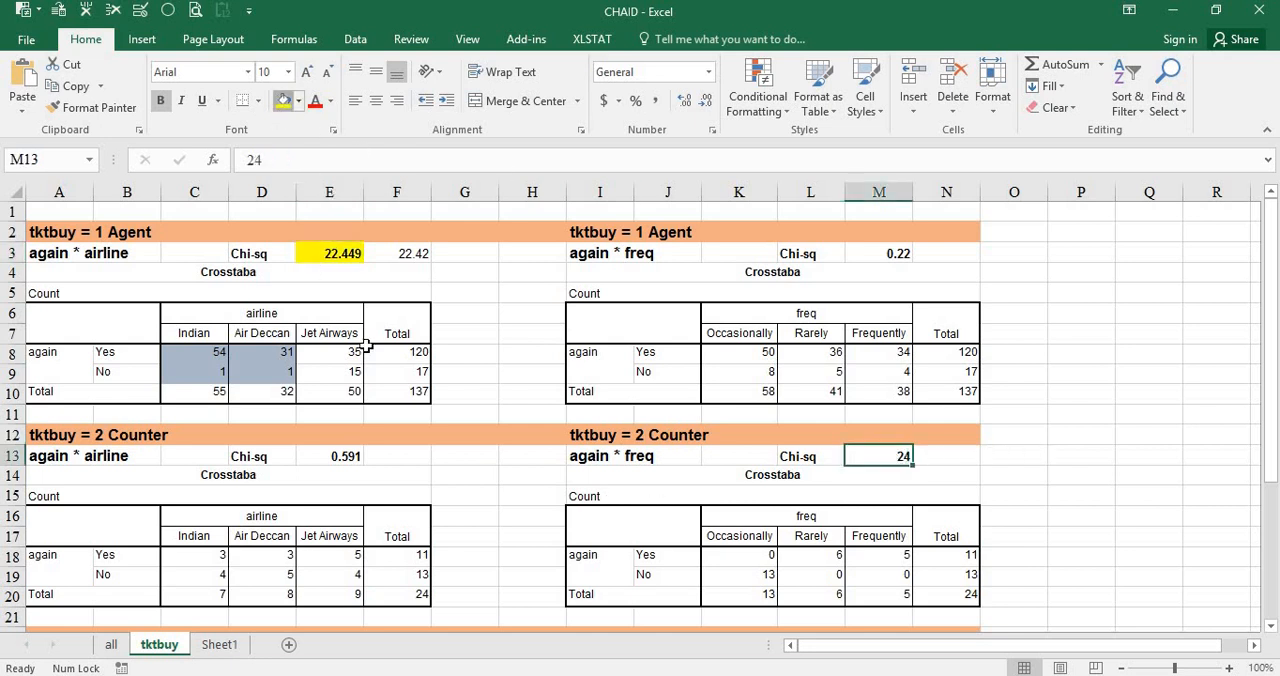
pyautogui.press('F4')
pyautogui.click(172, 310)
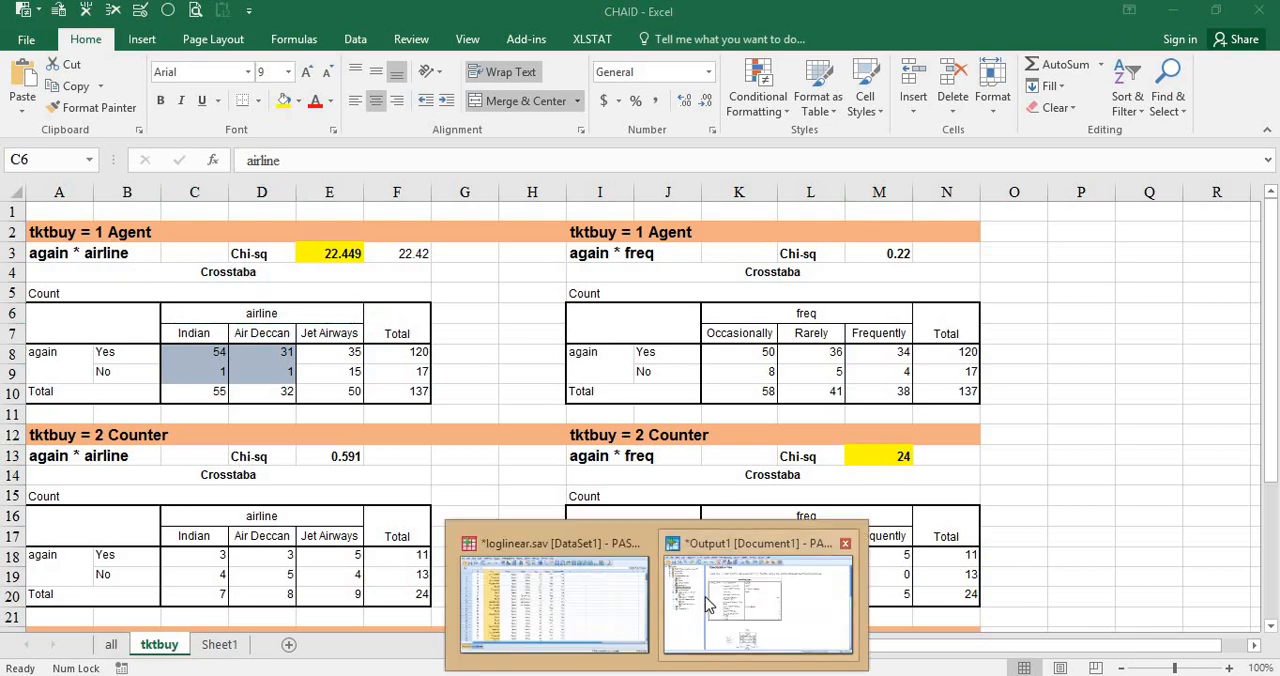
# Return to the PASW Statistics output and show both tables and charts in the nodes of the tree diagram.
pyautogui.click(703, 605)
pyautogui.scroll(-5, 613, 380)
pyautogui.click(613, 382)
pyautogui.scroll(-4, 608, 380)
pyautogui.scroll(4, 608, 380)
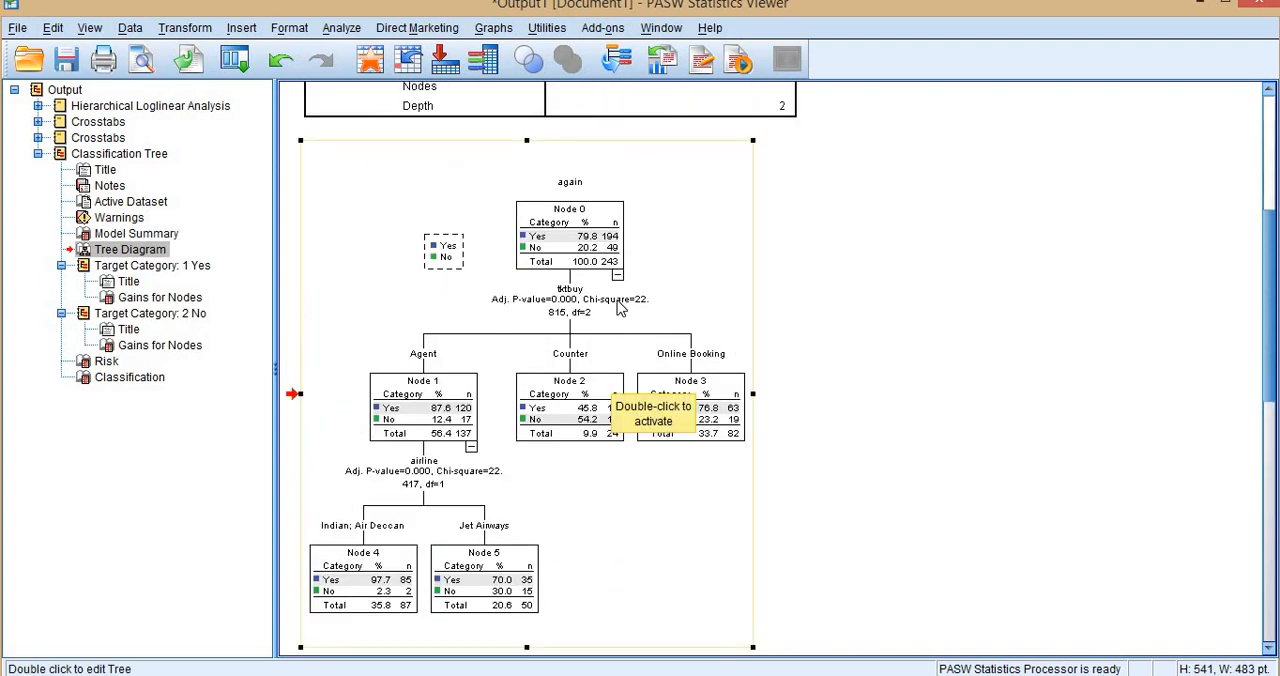
pyautogui.doubleClick(618, 308)
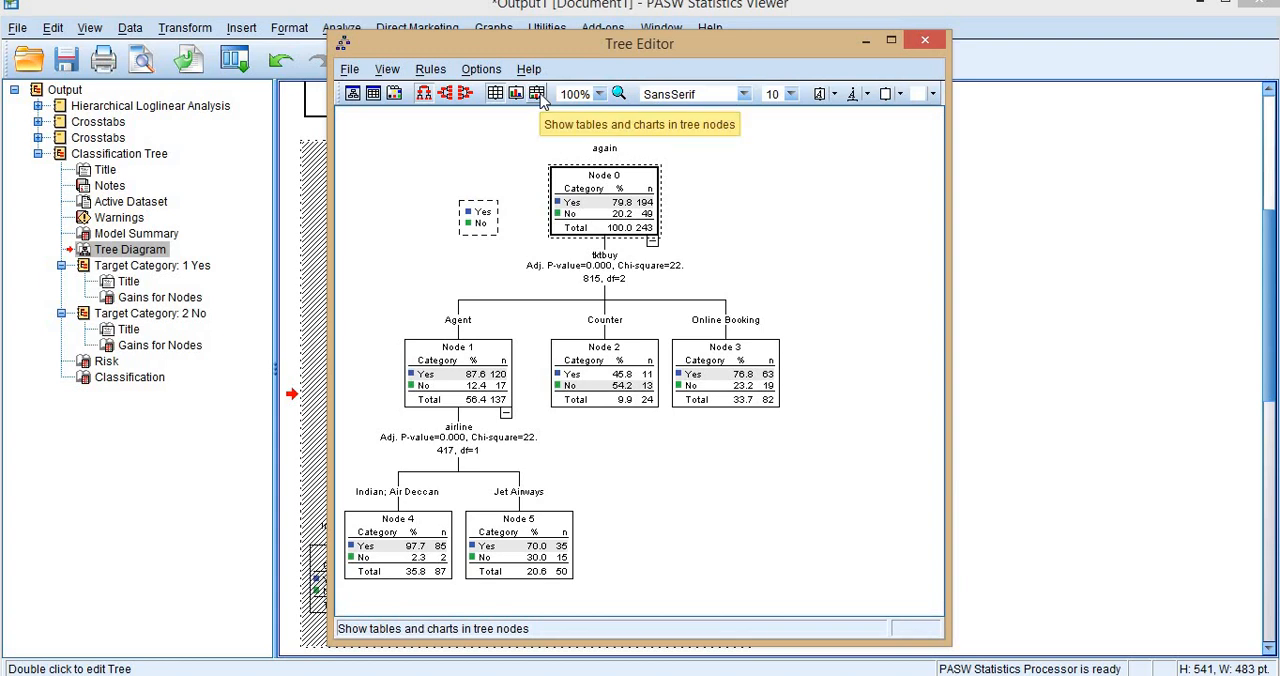
pyautogui.click(537, 93)
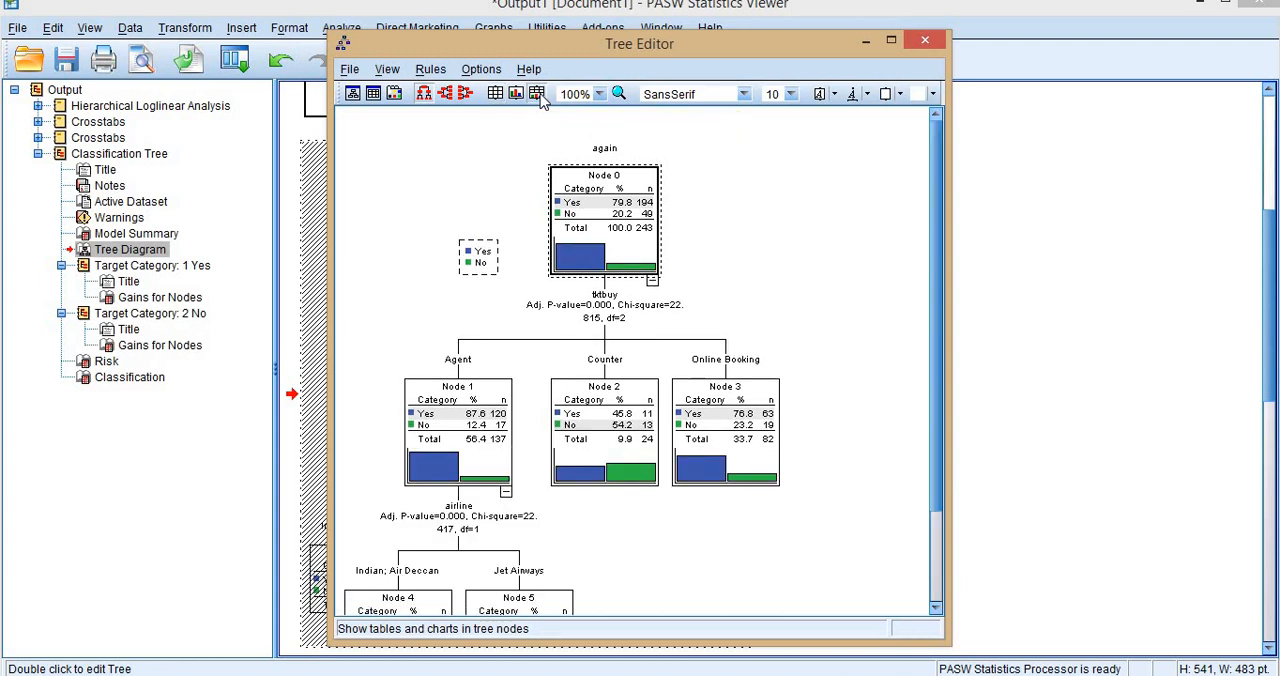
pyautogui.click(1034, 305)
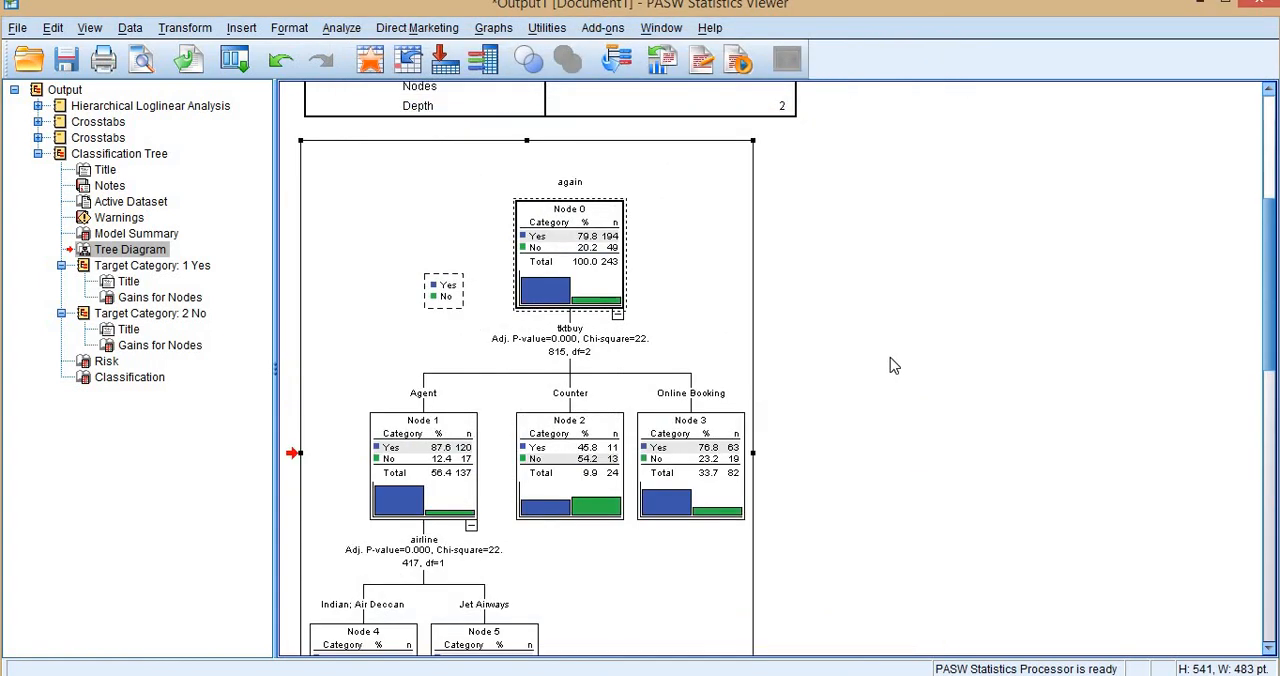
# Resize the tree diagram in the output and review it from the root node to the airline nodes.
pyautogui.scroll(-10, 889, 358)
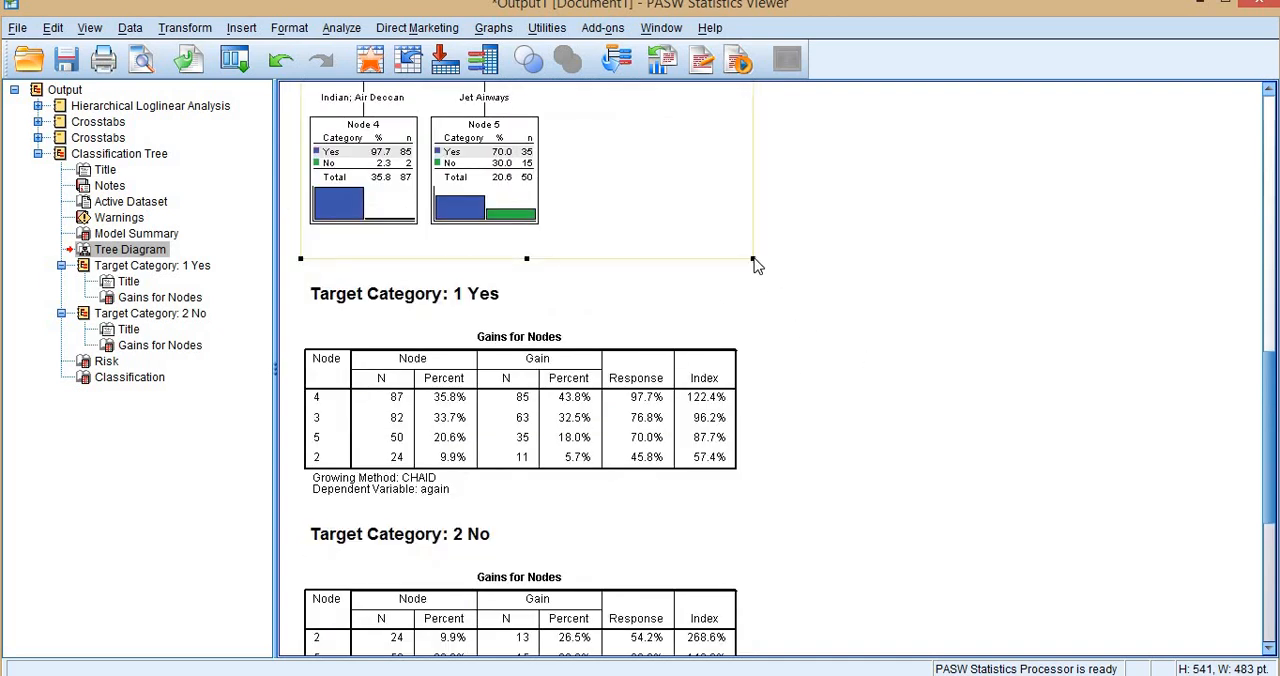
pyautogui.moveTo(751, 257); pyautogui.dragTo(1176, 656)
pyautogui.scroll(4, 908, 385)
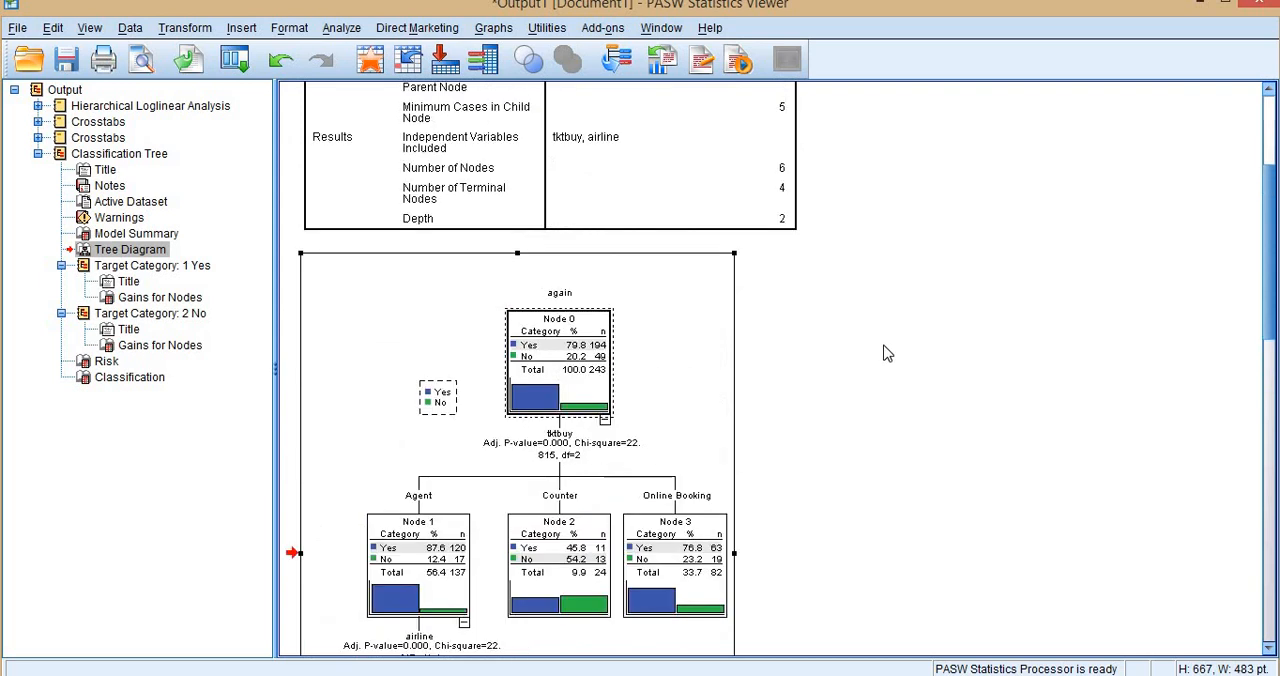
pyautogui.click(717, 352)
pyautogui.scroll(-3, 640, 274)
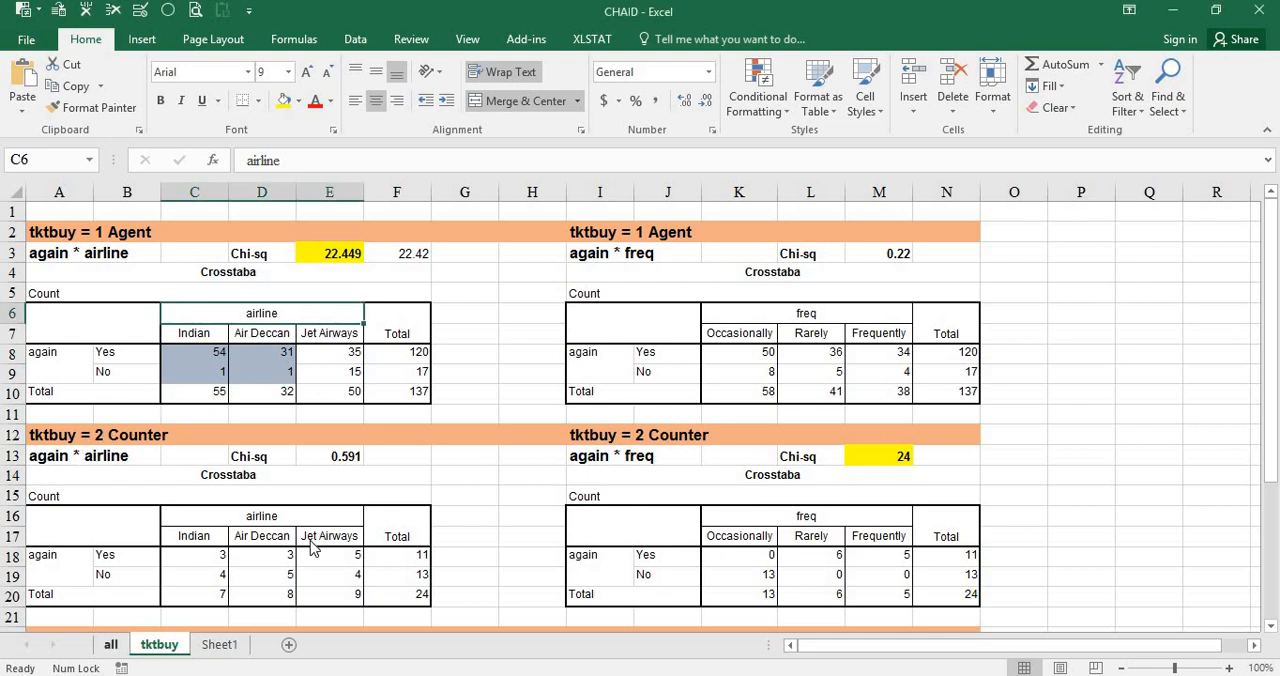
# Switch to Excel and examine the again by tktbuy crosstab and its Pearson chi-square on the all sheet.
pyautogui.hotkey('ctrl', 'pageup')
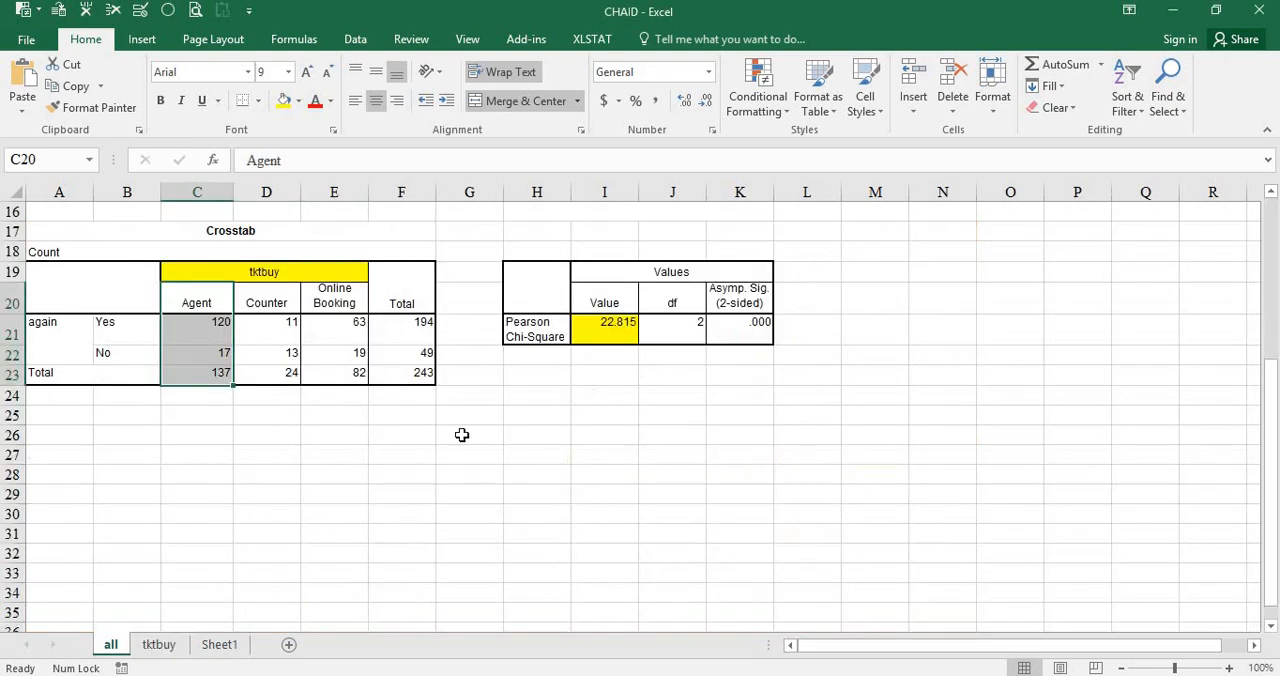
pyautogui.scroll(-1, 614, 288)
pyautogui.click(612, 272)
pyautogui.scroll(2, 304, 374)
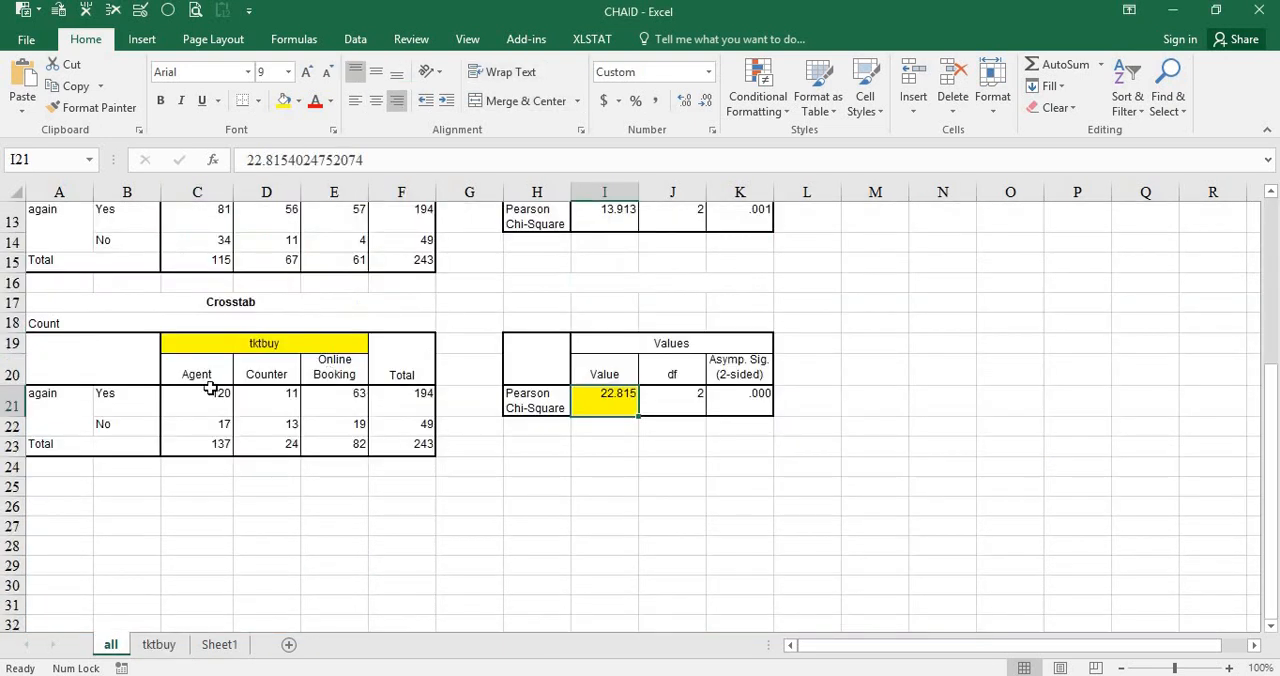
pyautogui.moveTo(50, 345); pyautogui.dragTo(399, 458)
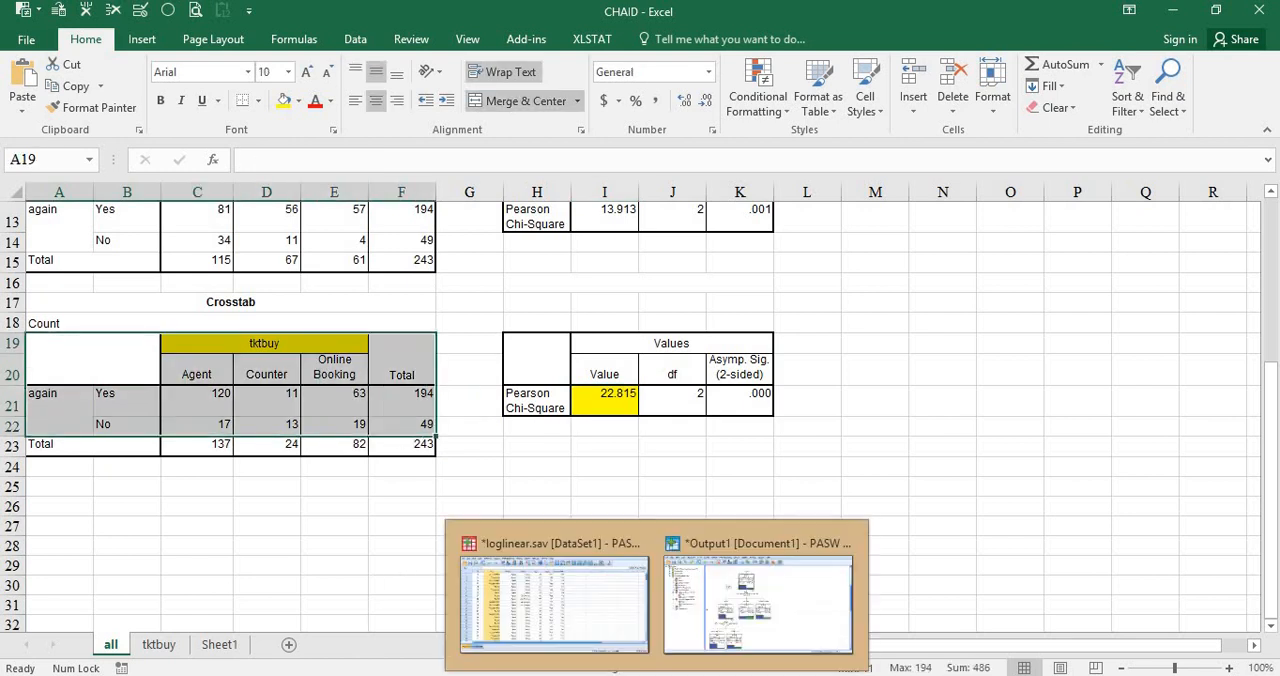
# Switch to the PASW Statistics data editor and examine the again and tktbuy columns of the loglinear dataset.
pyautogui.click(613, 620)
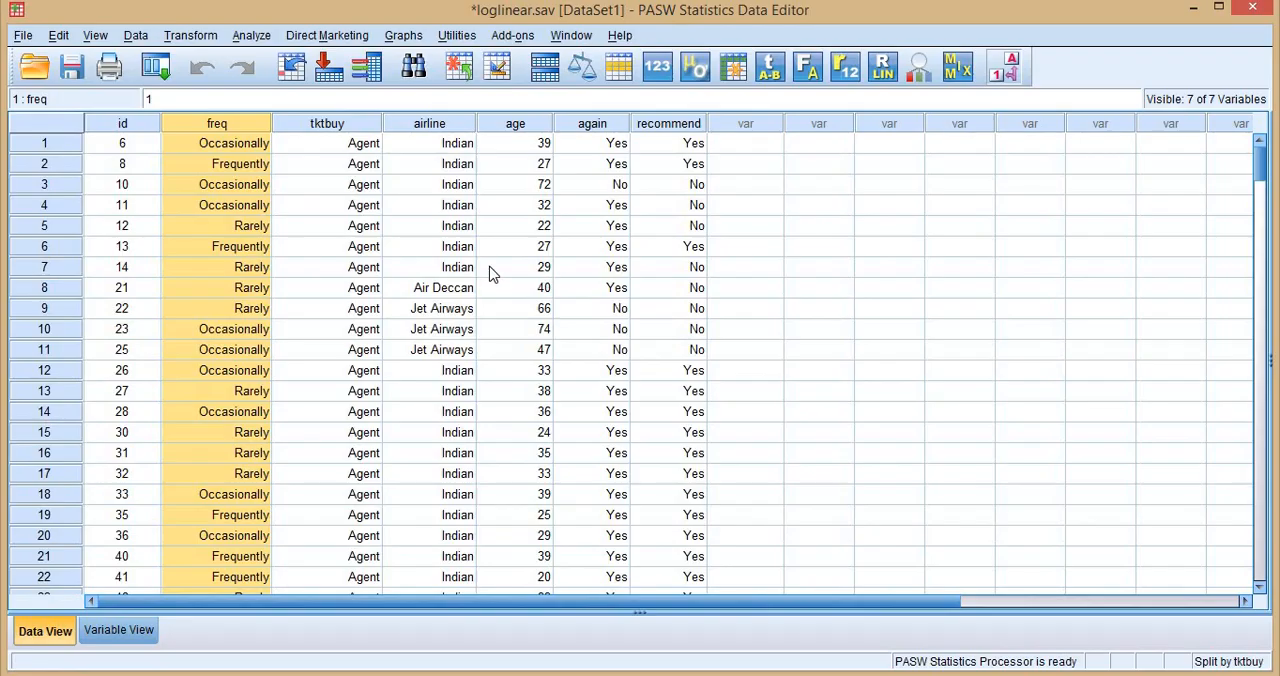
pyautogui.click(515, 205)
pyautogui.click(608, 126)
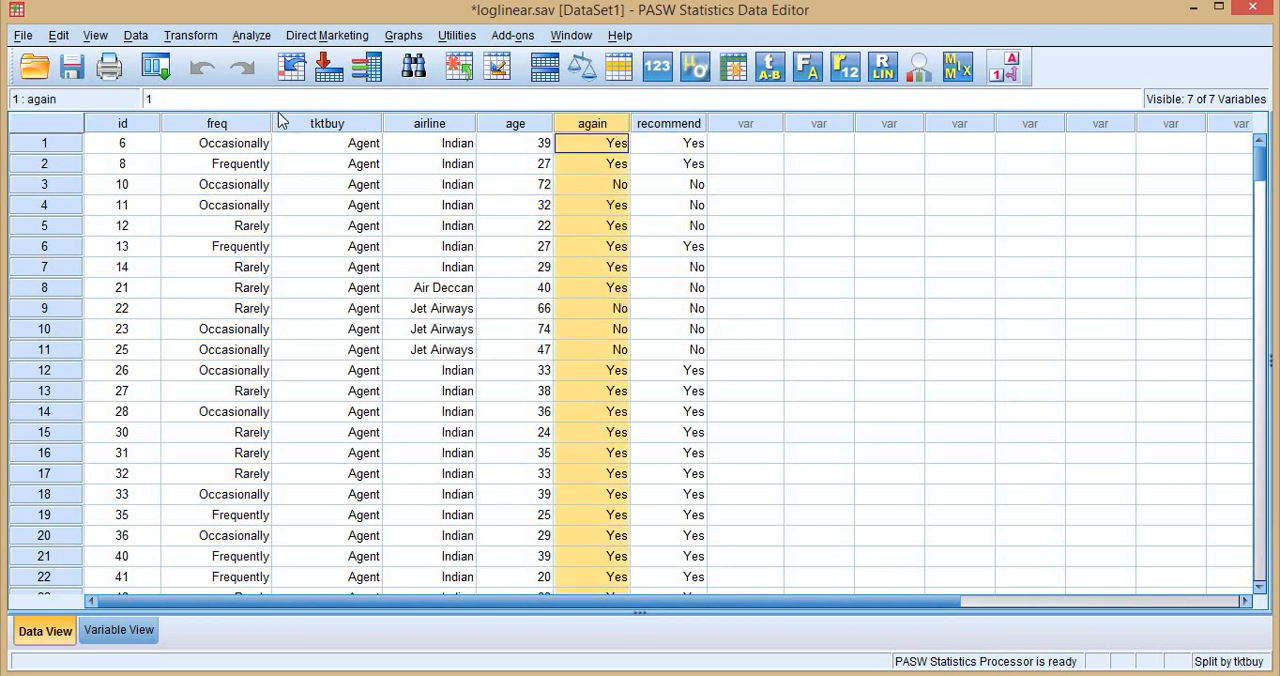
pyautogui.click(329, 124)
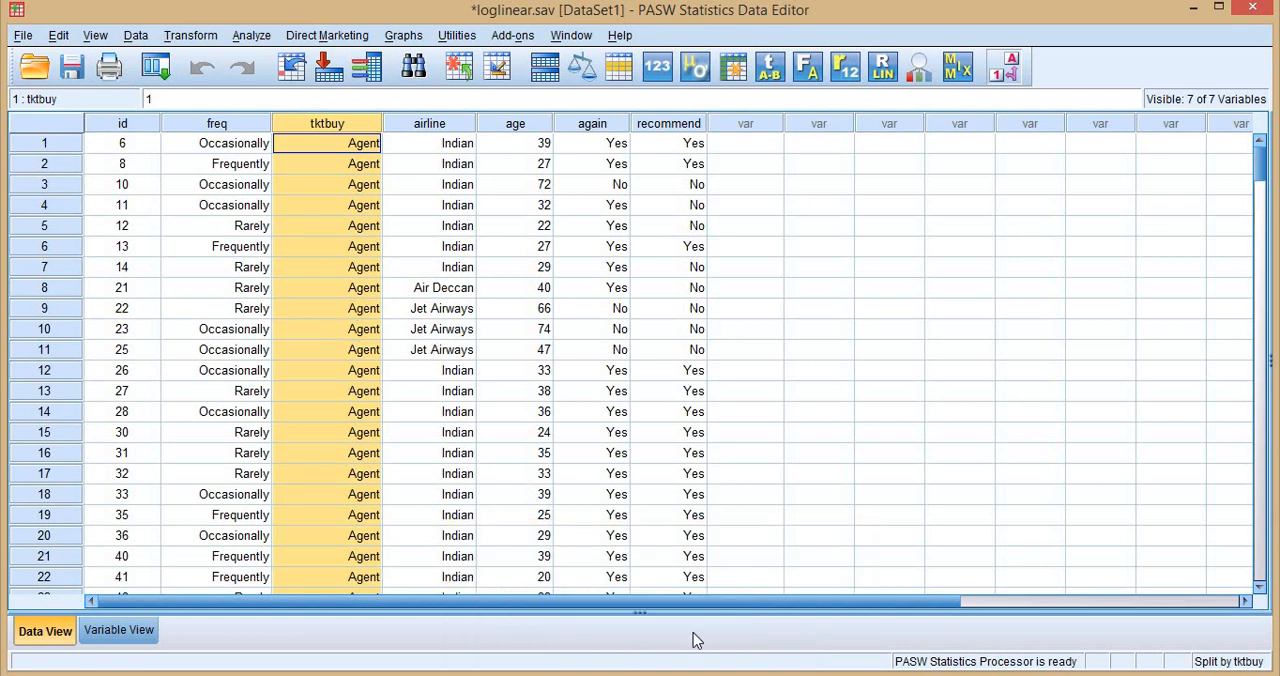
# Return to the output and examine the tktbuy and airline branches of the tree diagram.
pyautogui.click(734, 602)
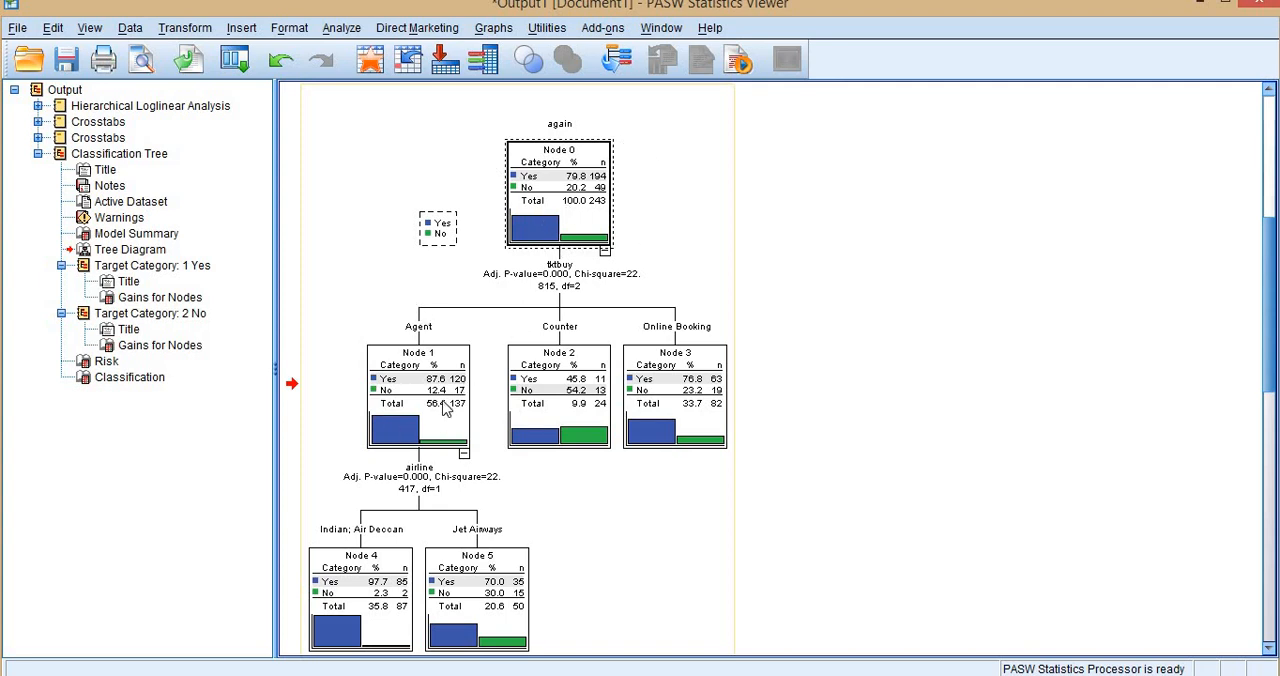
pyautogui.scroll(-3, 445, 408)
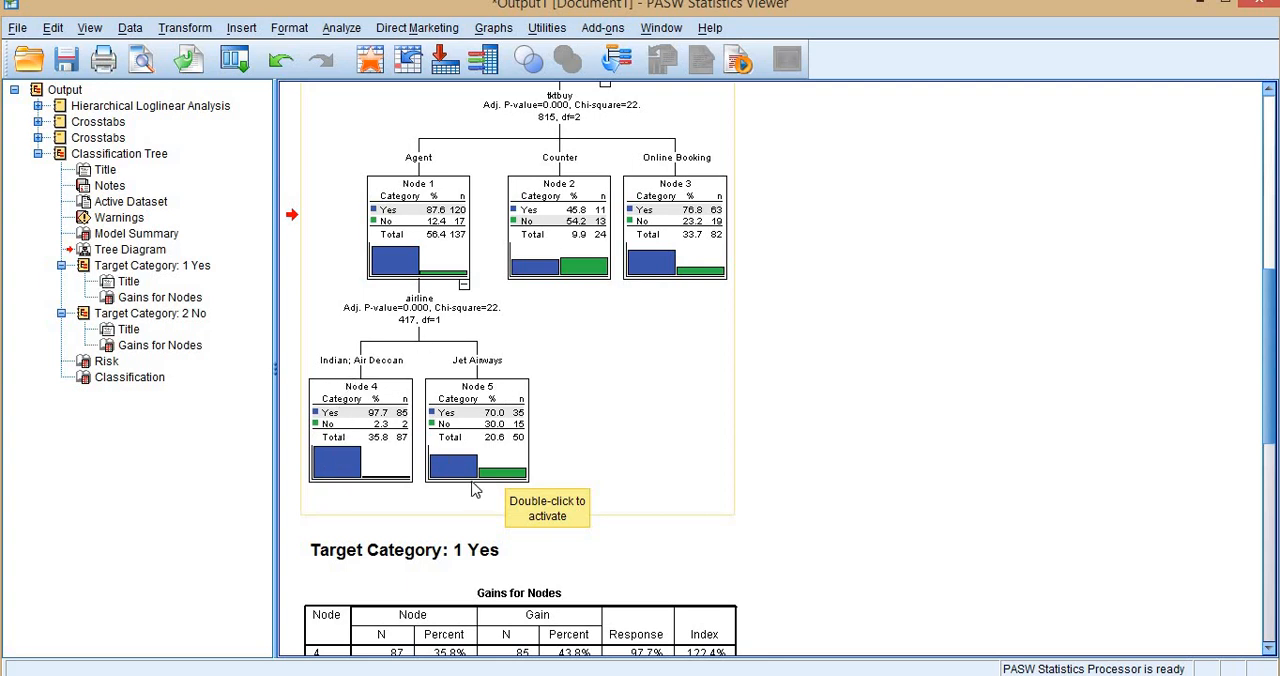
pyautogui.scroll(2, 477, 300)
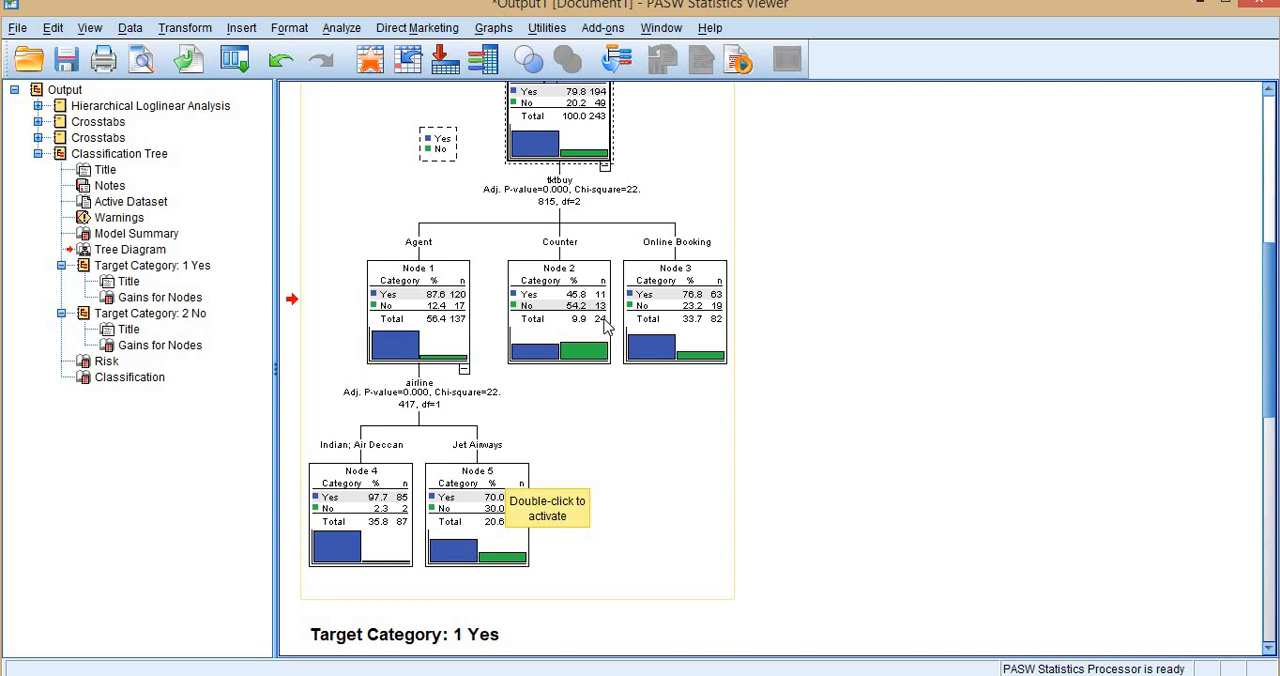
# Reopen the Decision Tree setup to check the minimum cases for parent and child nodes, closing it without changes.
pyautogui.click(240, 62)
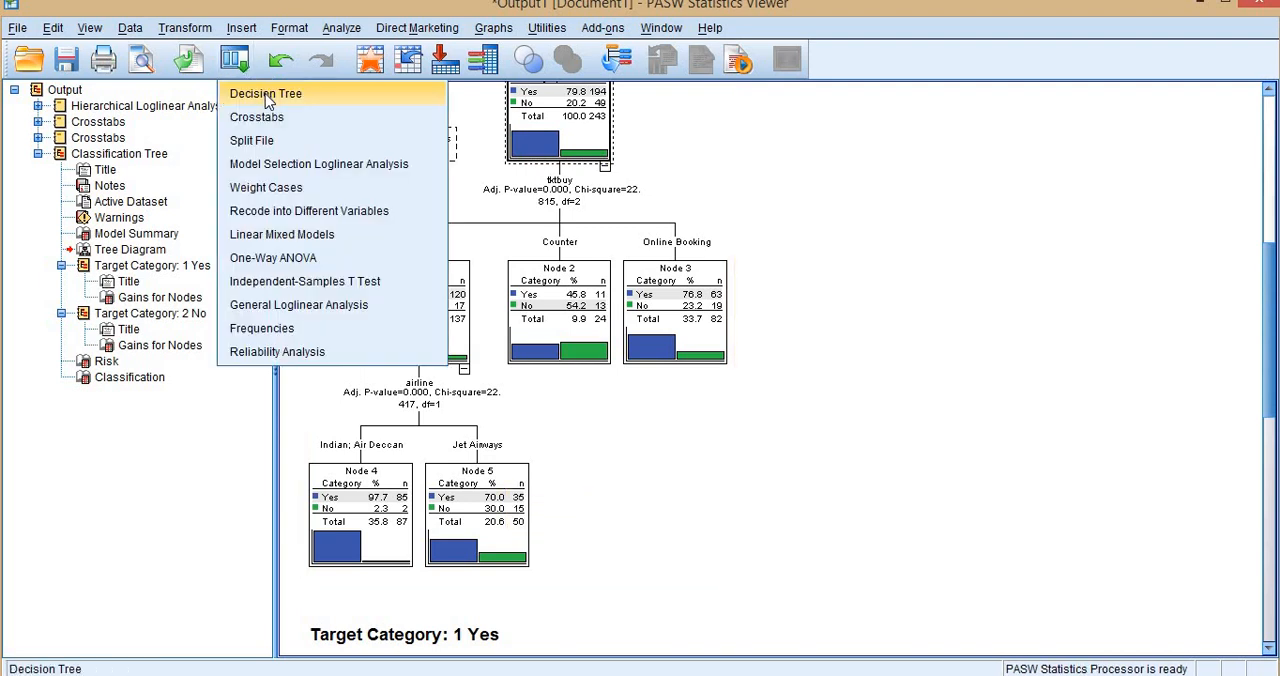
pyautogui.click(265, 94)
pyautogui.click(612, 437)
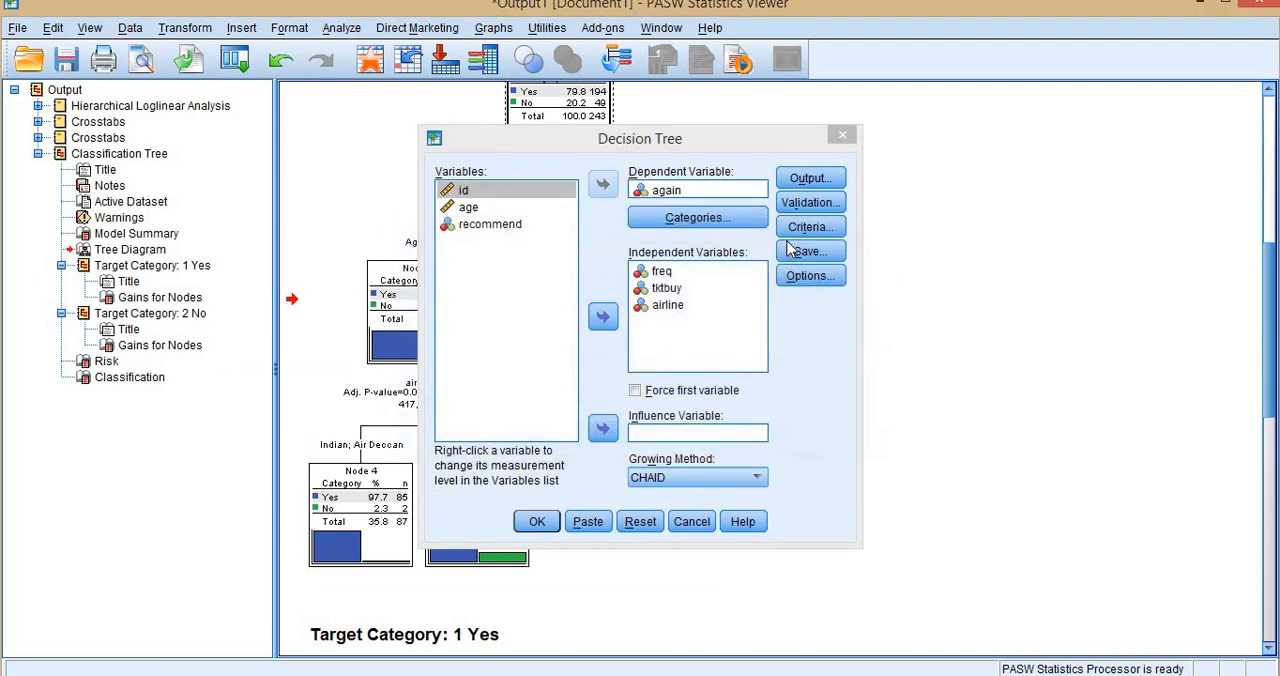
pyautogui.click(812, 228)
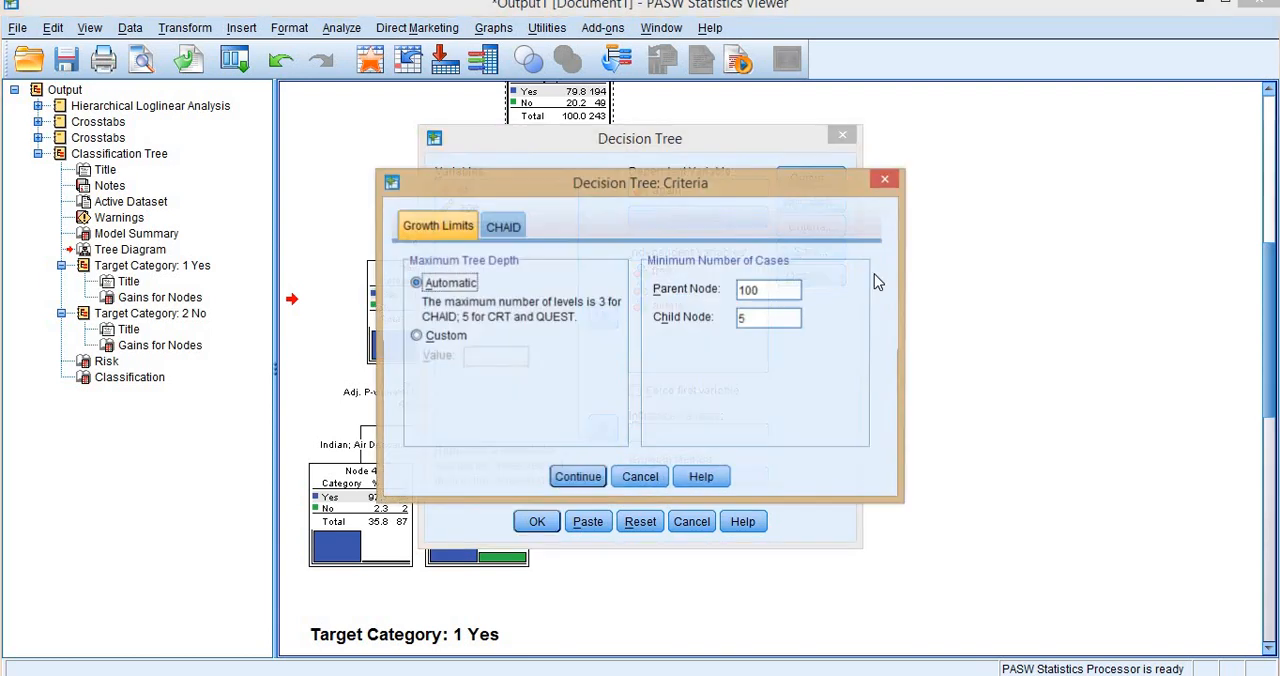
pyautogui.click(641, 477)
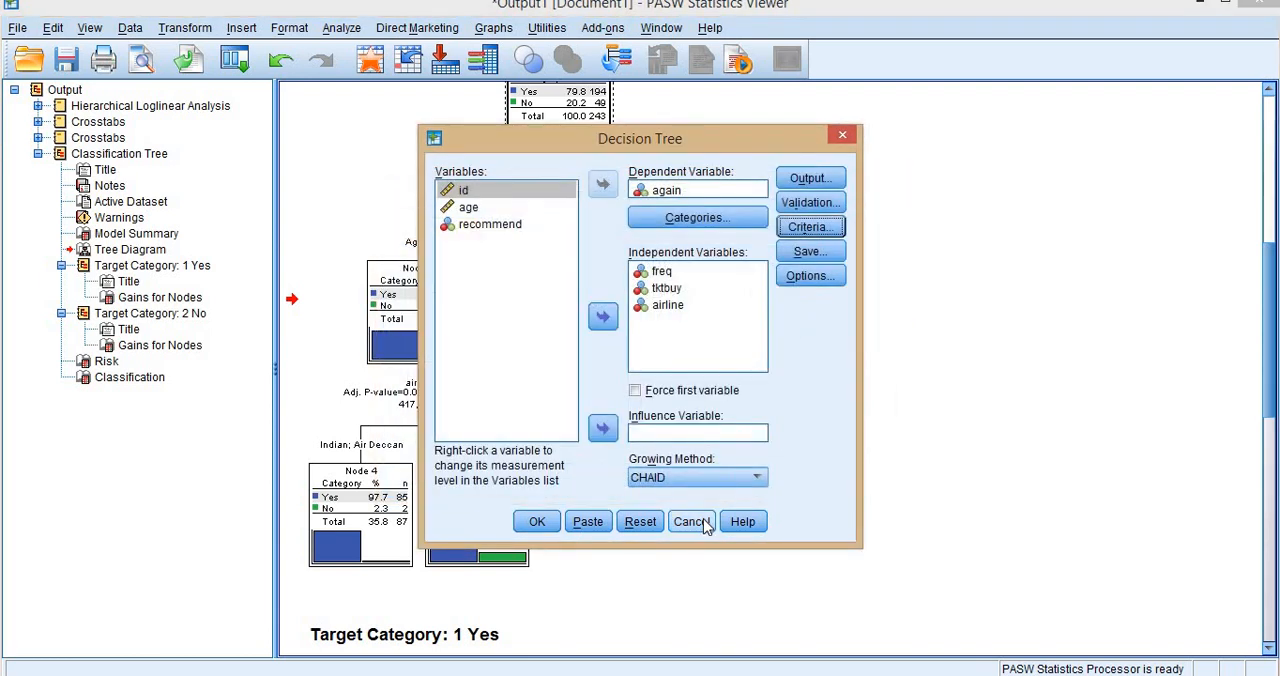
pyautogui.click(691, 521)
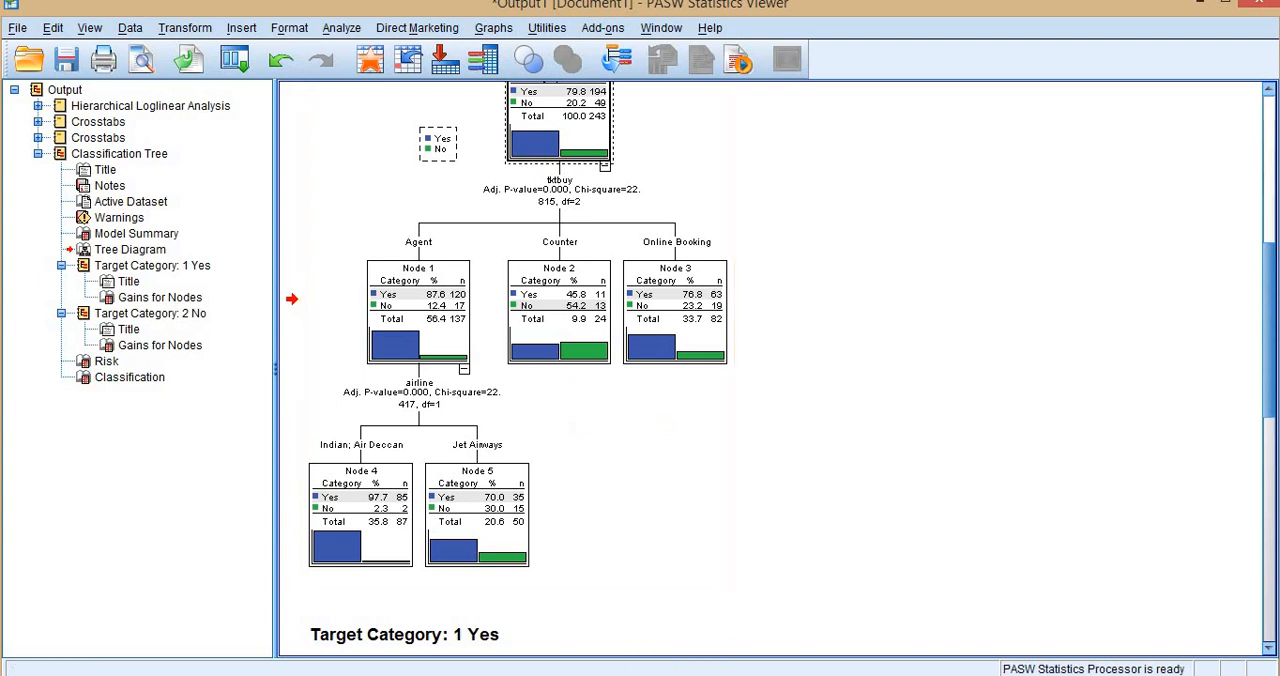
# Switch to Excel, review the crosstabs on the all sheet, and select the Jet Airways Yes and No counts for Agent on the tktbuy sheet.
pyautogui.hotkey('alt', 'Tab')
pyautogui.scroll(4, 356, 376)
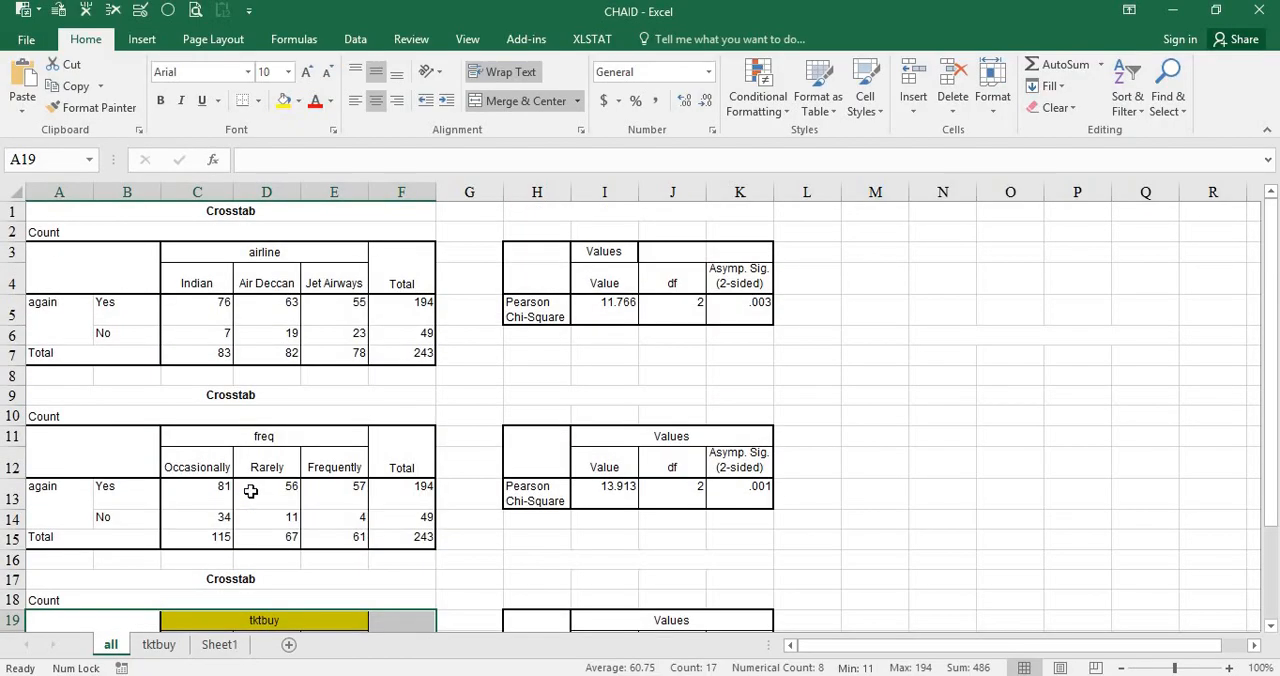
pyautogui.click(333, 310)
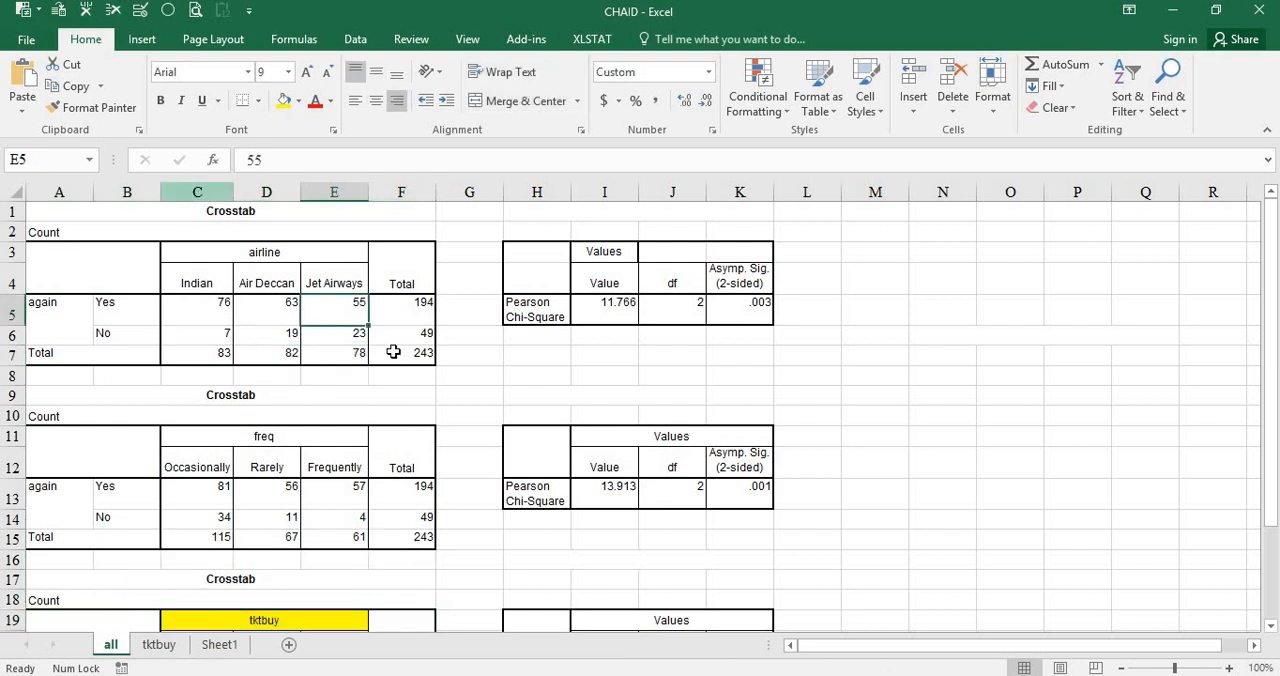
pyautogui.click(159, 644)
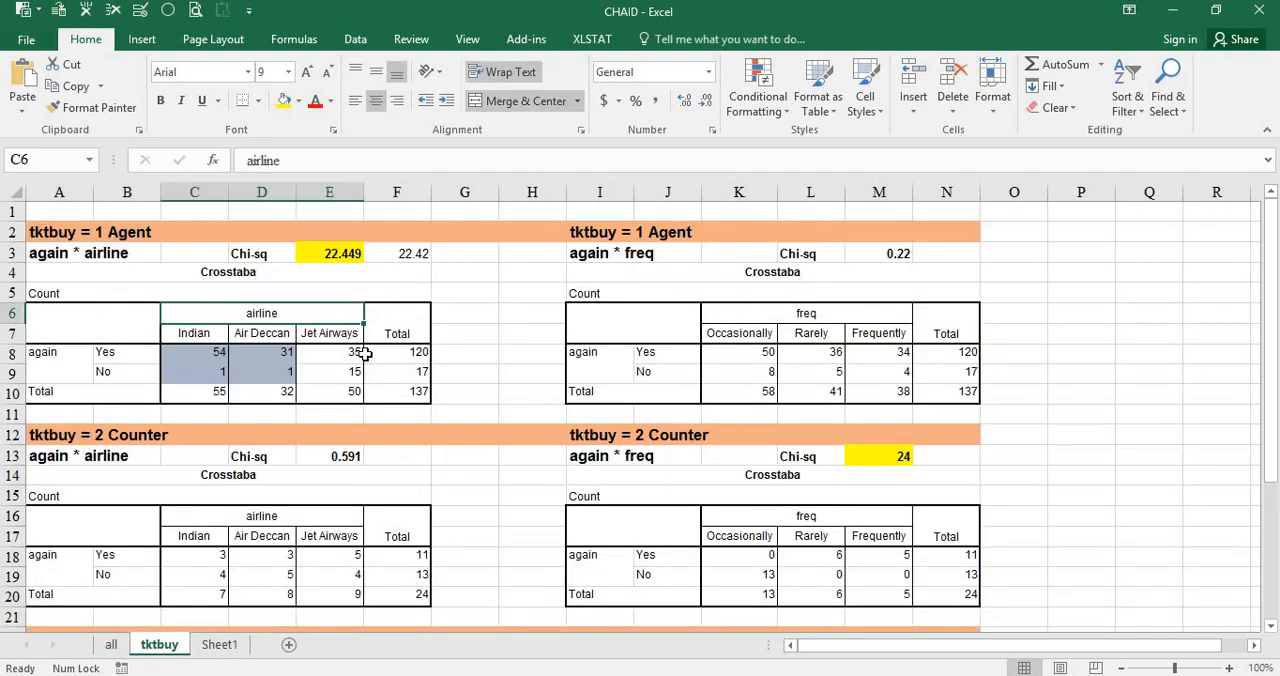
pyautogui.moveTo(338, 354); pyautogui.dragTo(345, 372)
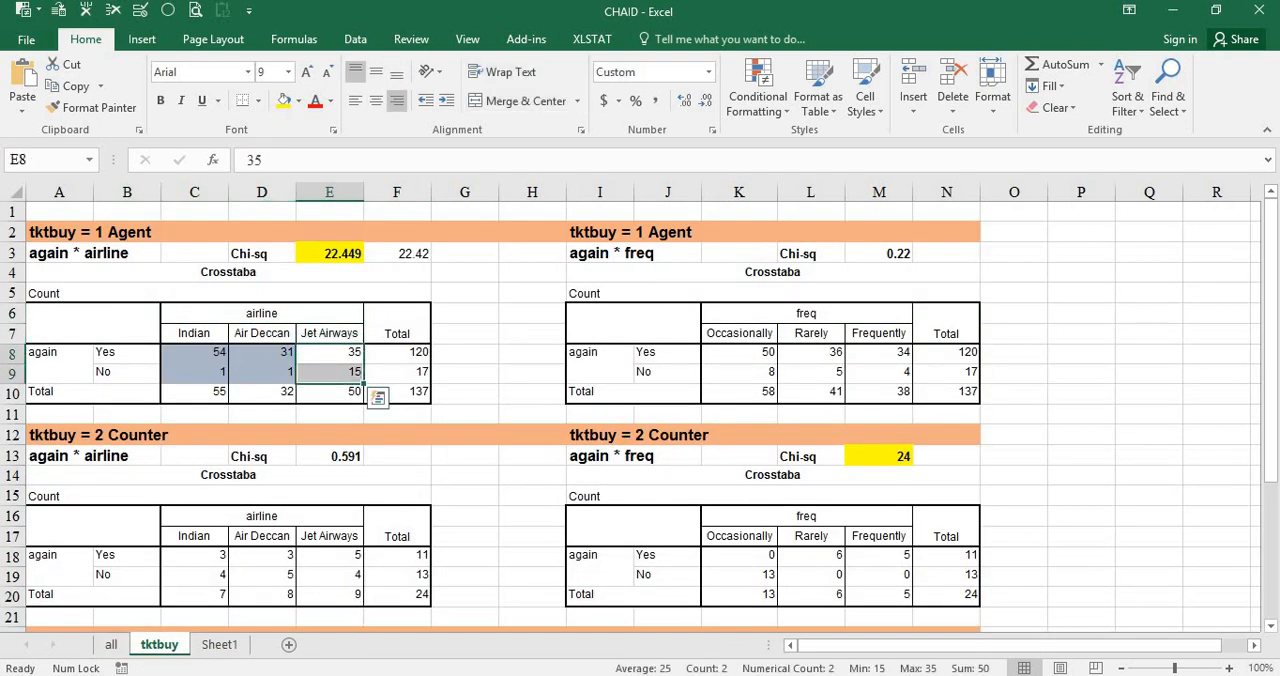
# Return to the PASW Statistics output and enlarge the tree diagram from its corner.
pyautogui.moveTo(676, 655)
pyautogui.click(737, 618)
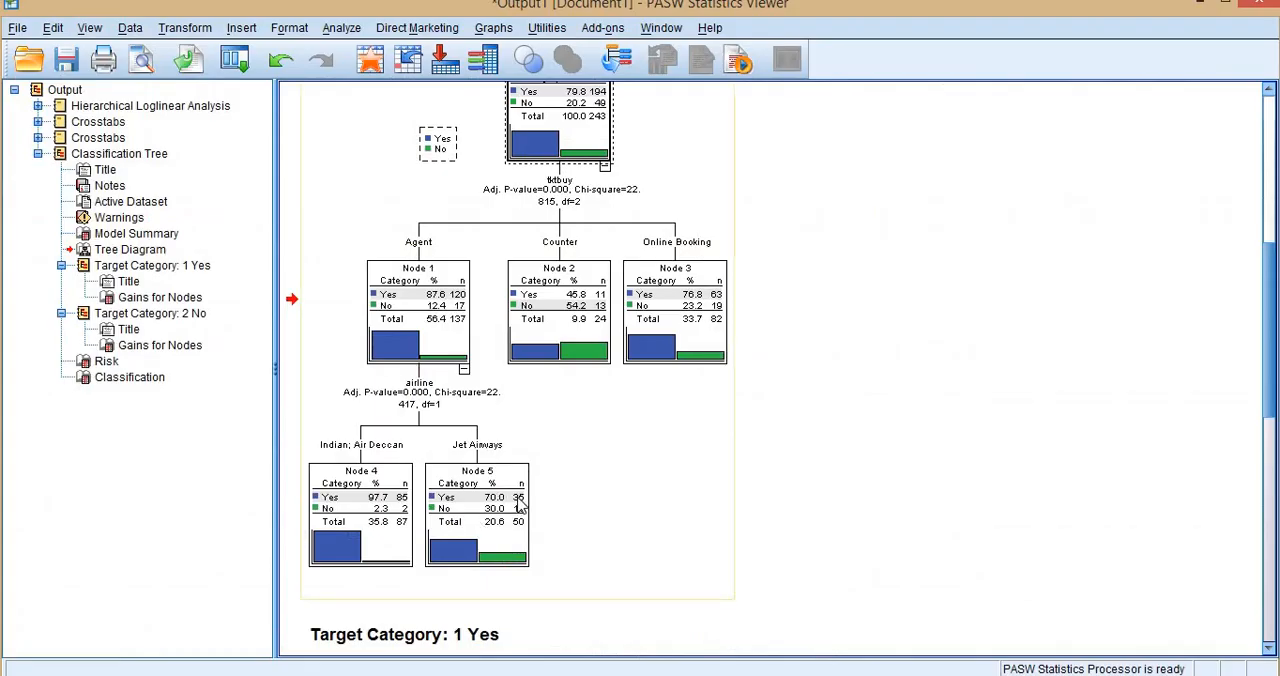
pyautogui.click(630, 541)
pyautogui.scroll(-5, 729, 506)
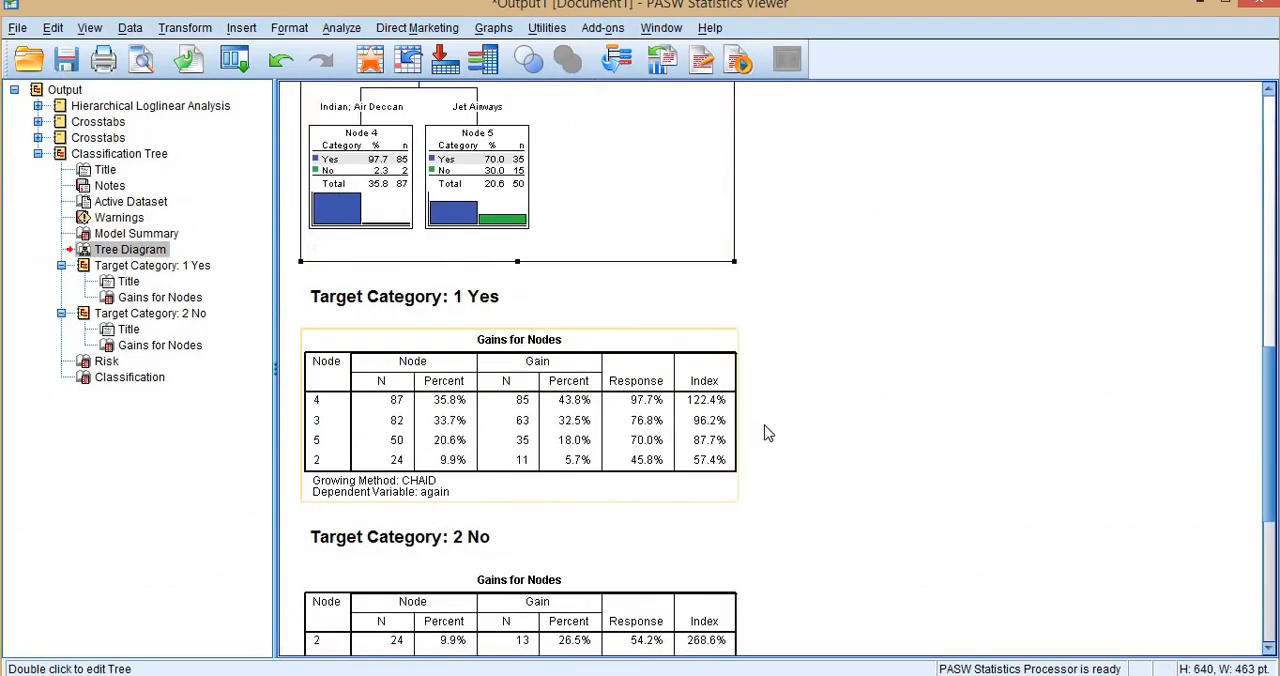
pyautogui.moveTo(732, 261); pyautogui.dragTo(1209, 670)
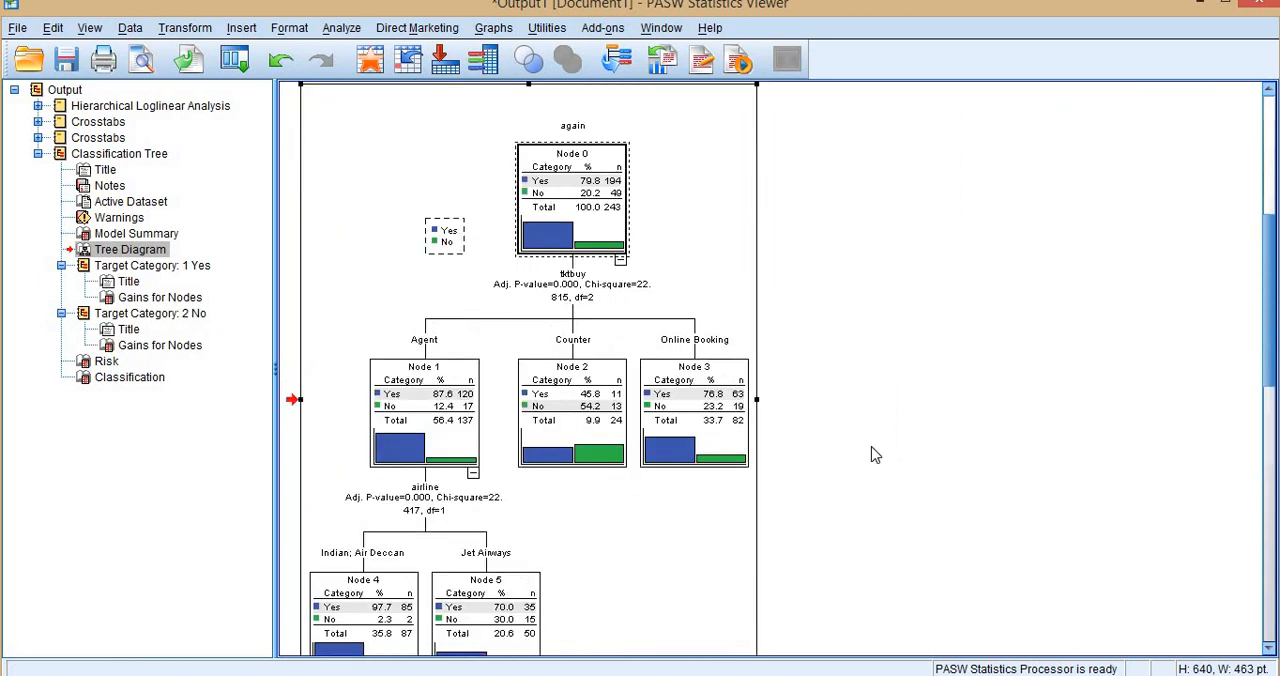
# Examine the Indian; Air Deccan and Jet Airways nodes, and switch to Excel to compare them with the Agent airline crosstab.
pyautogui.scroll(-5, 786, 288)
pyautogui.scroll(-3, 546, 331)
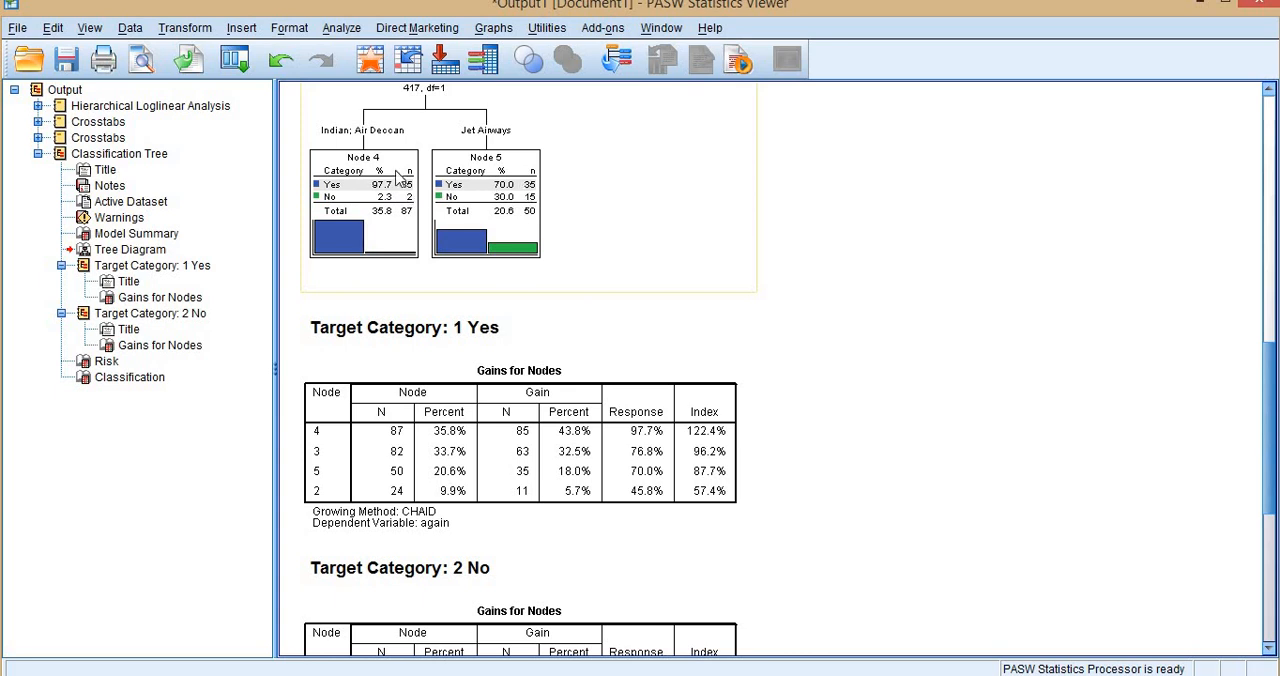
pyautogui.hotkey('alt', 'Tab')
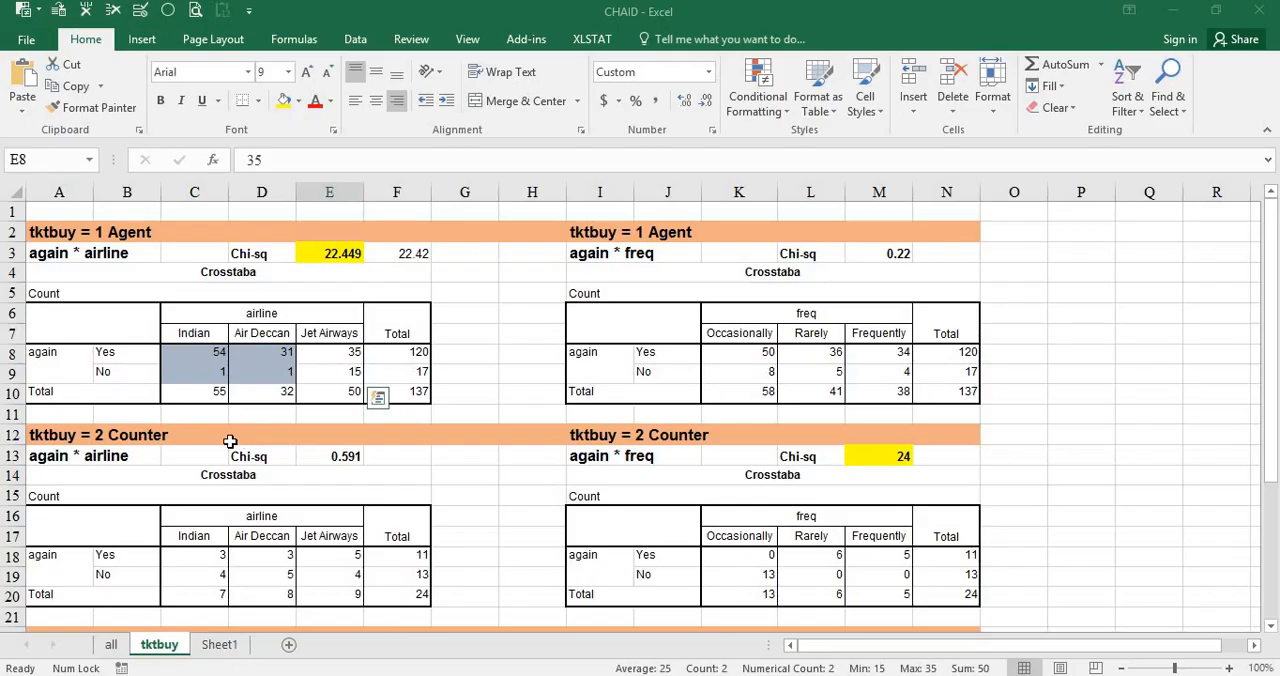
# Select the Indian and Air Deccan Yes and No counts in the Agent airline crosstab, and compare them with the PASW Statistics tree nodes.
pyautogui.moveTo(209, 352); pyautogui.dragTo(285, 373)
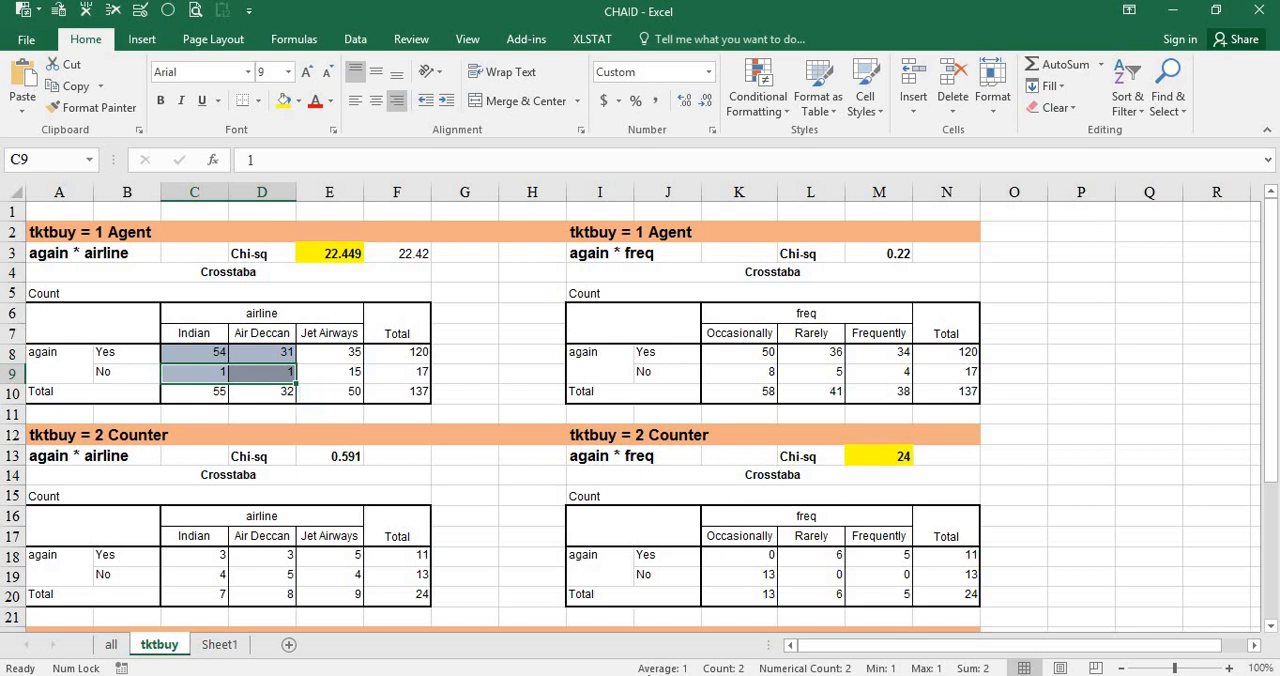
pyautogui.moveTo(212, 355); pyautogui.dragTo(297, 399)
pyautogui.moveTo(211, 357); pyautogui.dragTo(270, 352)
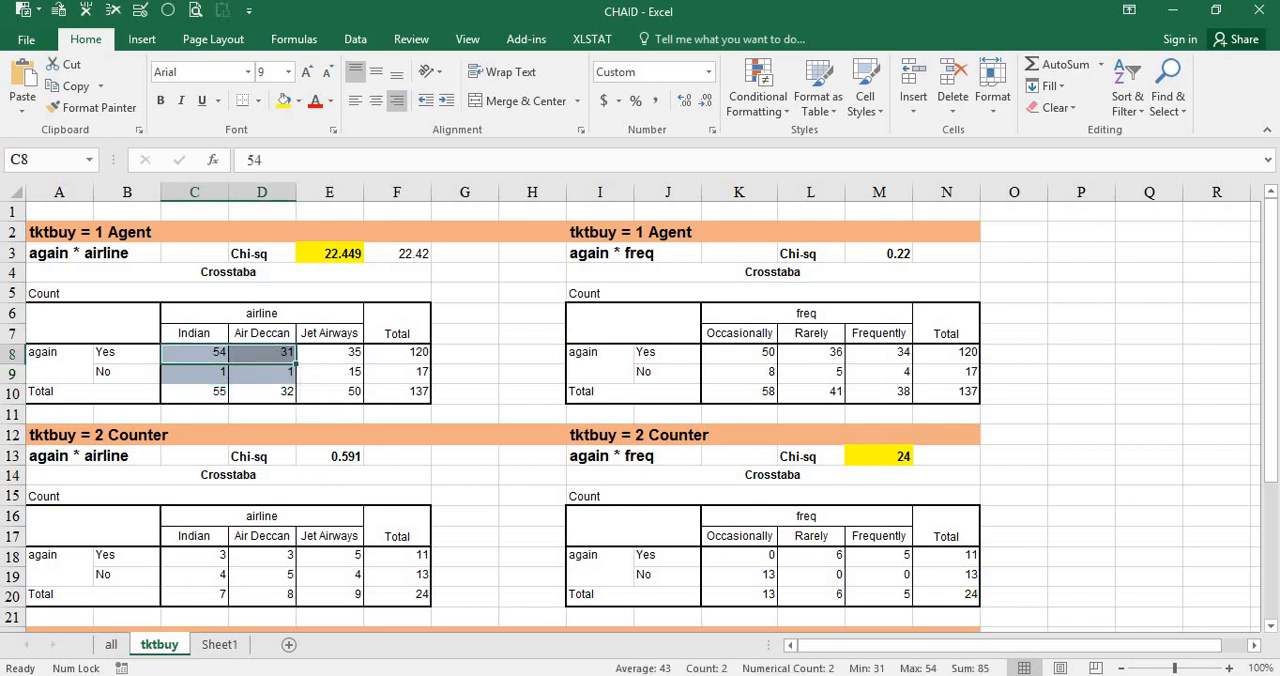
pyautogui.click(706, 600)
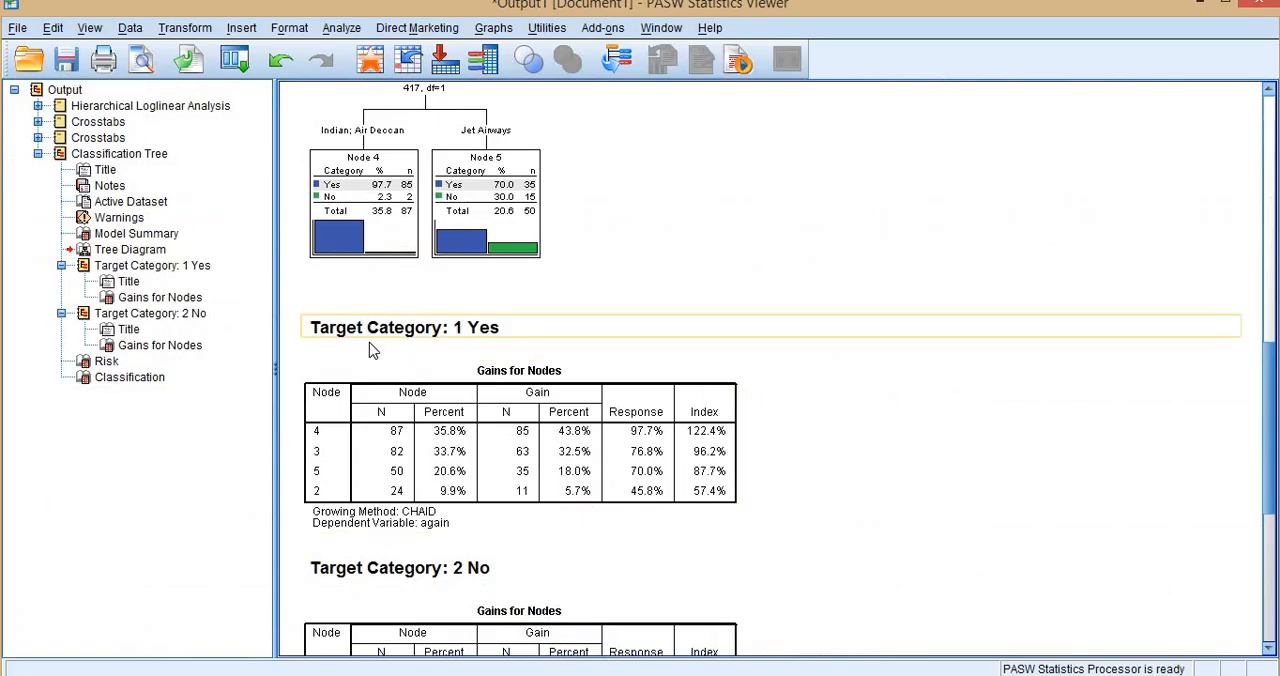
pyautogui.scroll(3, 333, 240)
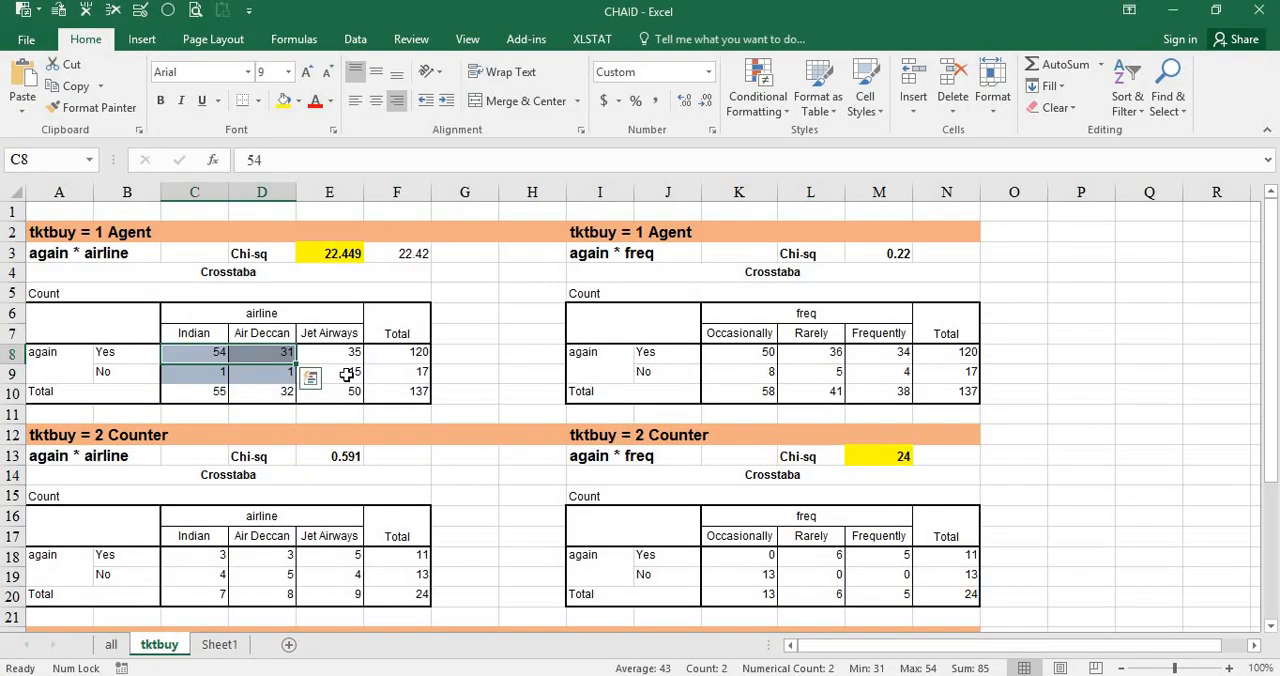
# Switch to Excel and select the Indian and Air Deccan headings with their Yes and No counts in the Agent airline crosstab.
pyautogui.moveTo(322, 384); pyautogui.dragTo(352, 360)
pyautogui.moveTo(269, 336); pyautogui.dragTo(339, 377)
pyautogui.click(205, 378)
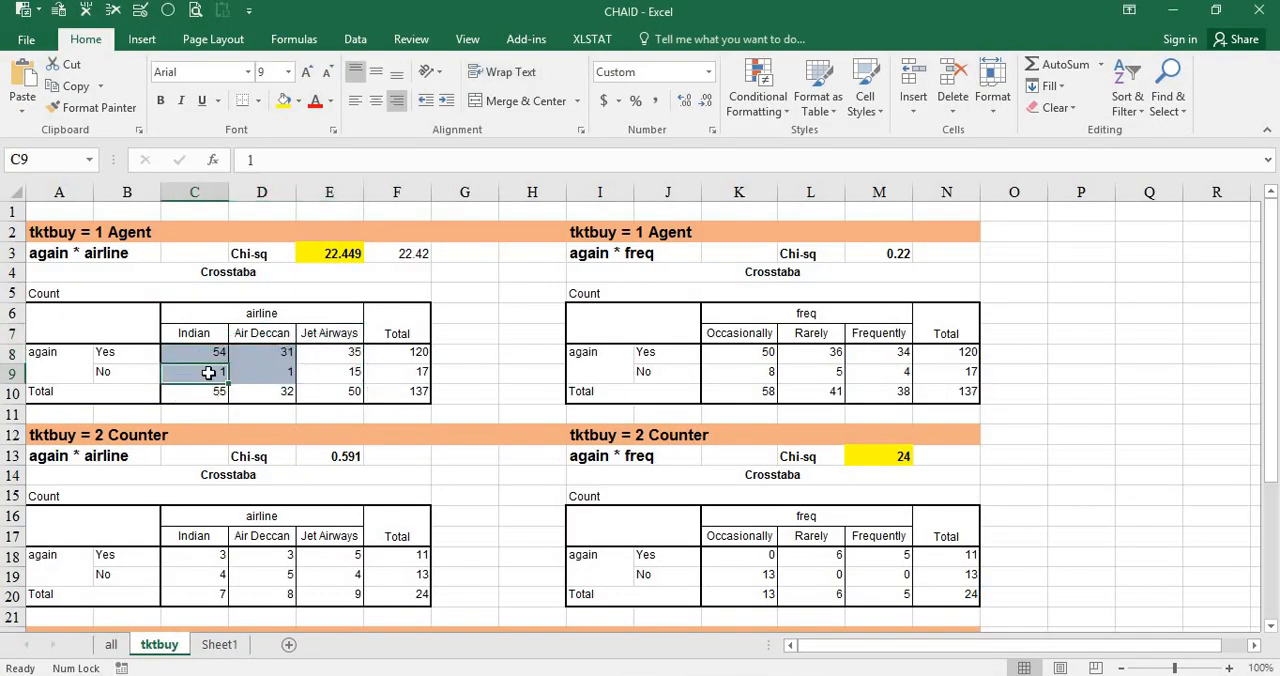
pyautogui.moveTo(208, 336); pyautogui.dragTo(290, 376)
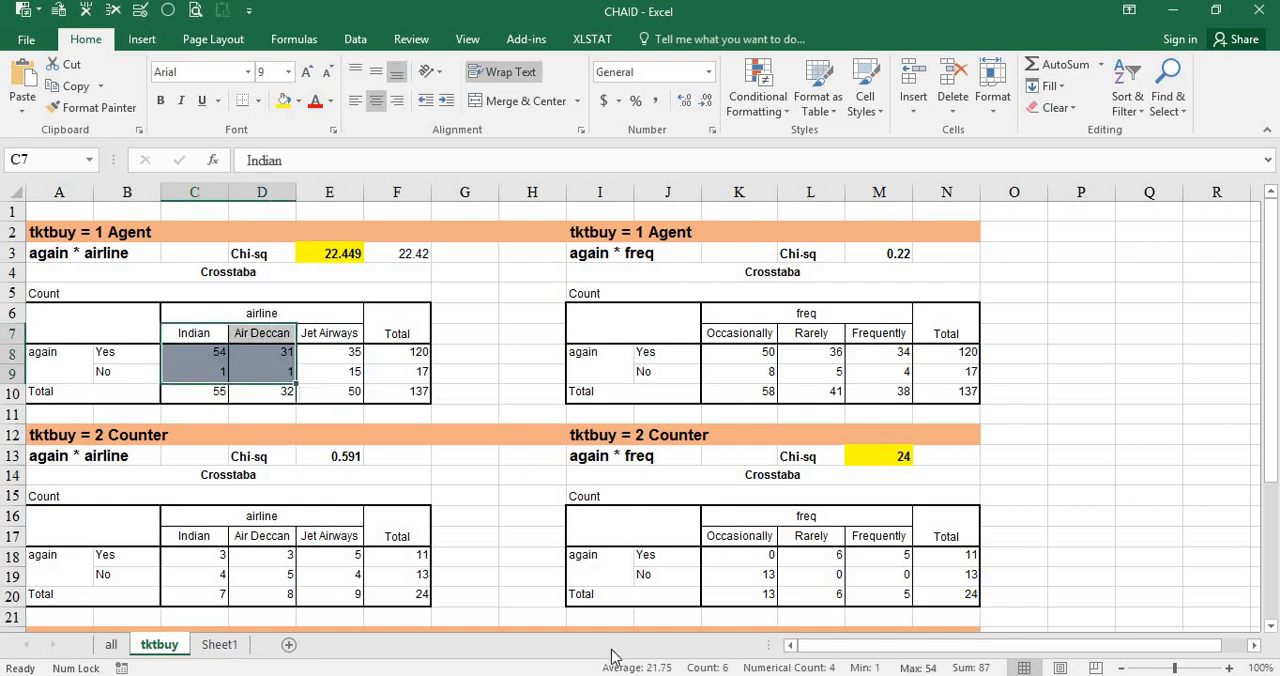
# Return to the PASW Statistics output and examine the tree diagram from the again root node to the airline split under Agent.
pyautogui.moveTo(717, 606)
pyautogui.click(716, 578)
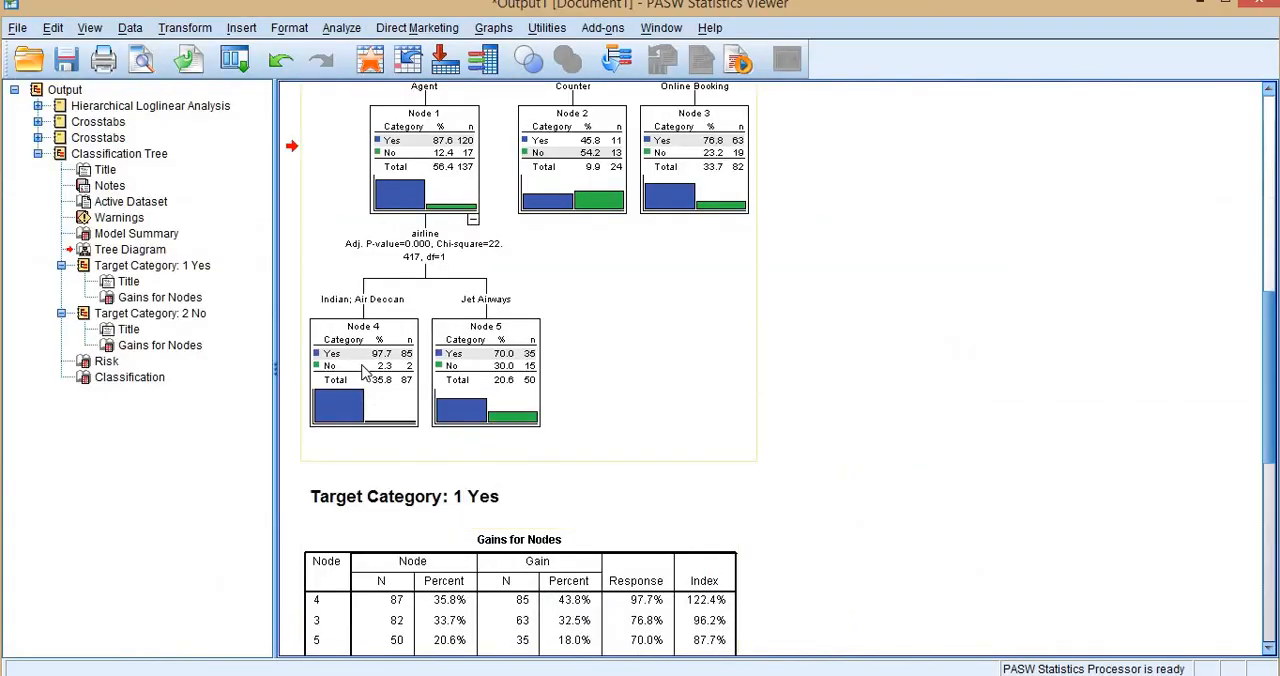
pyautogui.scroll(2, 425, 347)
pyautogui.scroll(2, 558, 260)
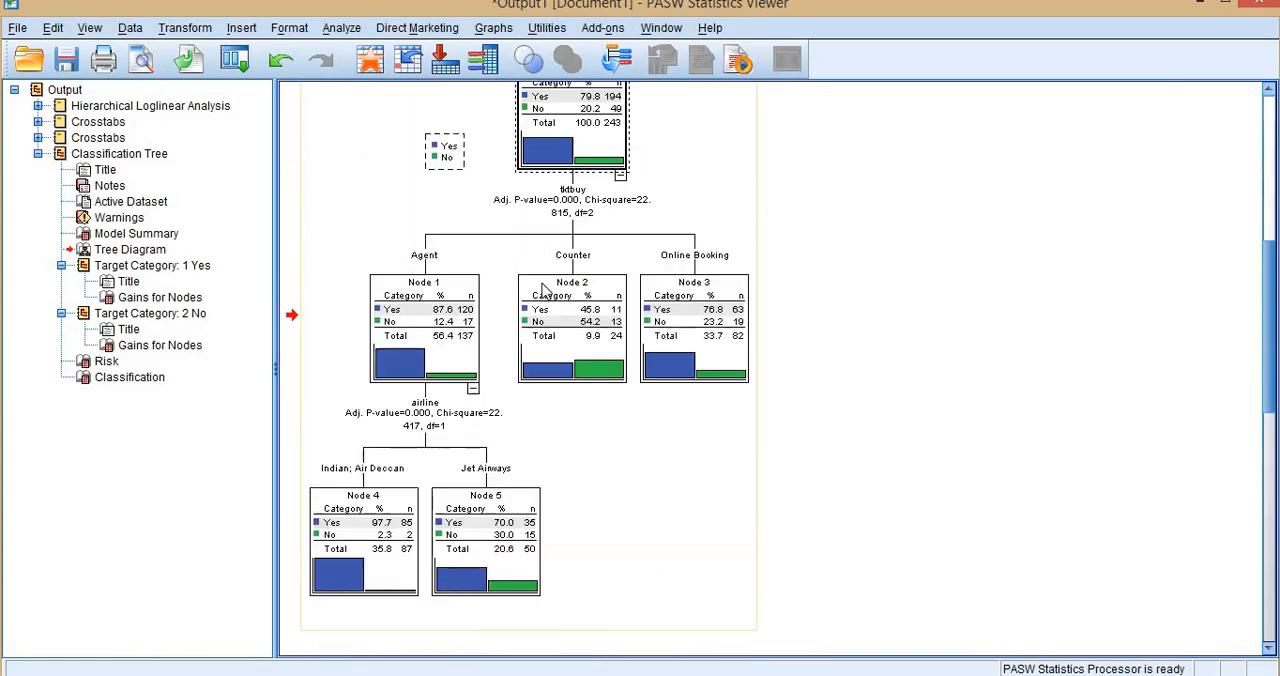
pyautogui.click(380, 531)
pyautogui.scroll(-2, 370, 470)
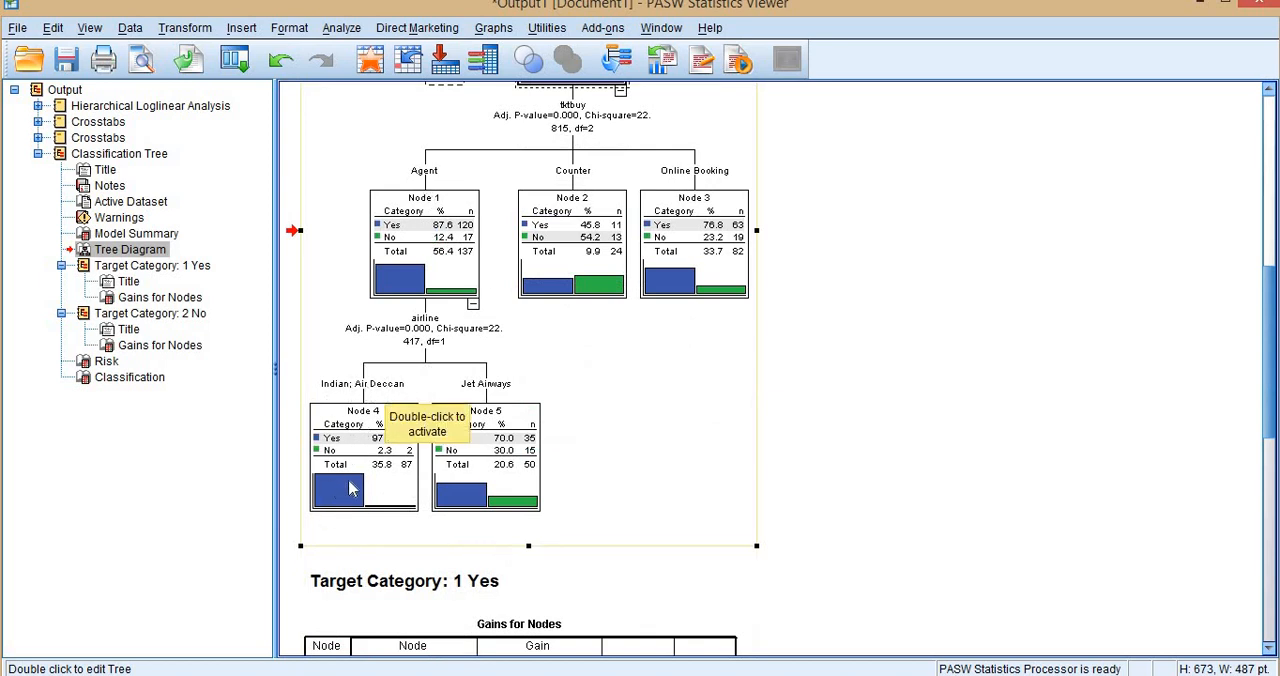
pyautogui.scroll(2, 350, 487)
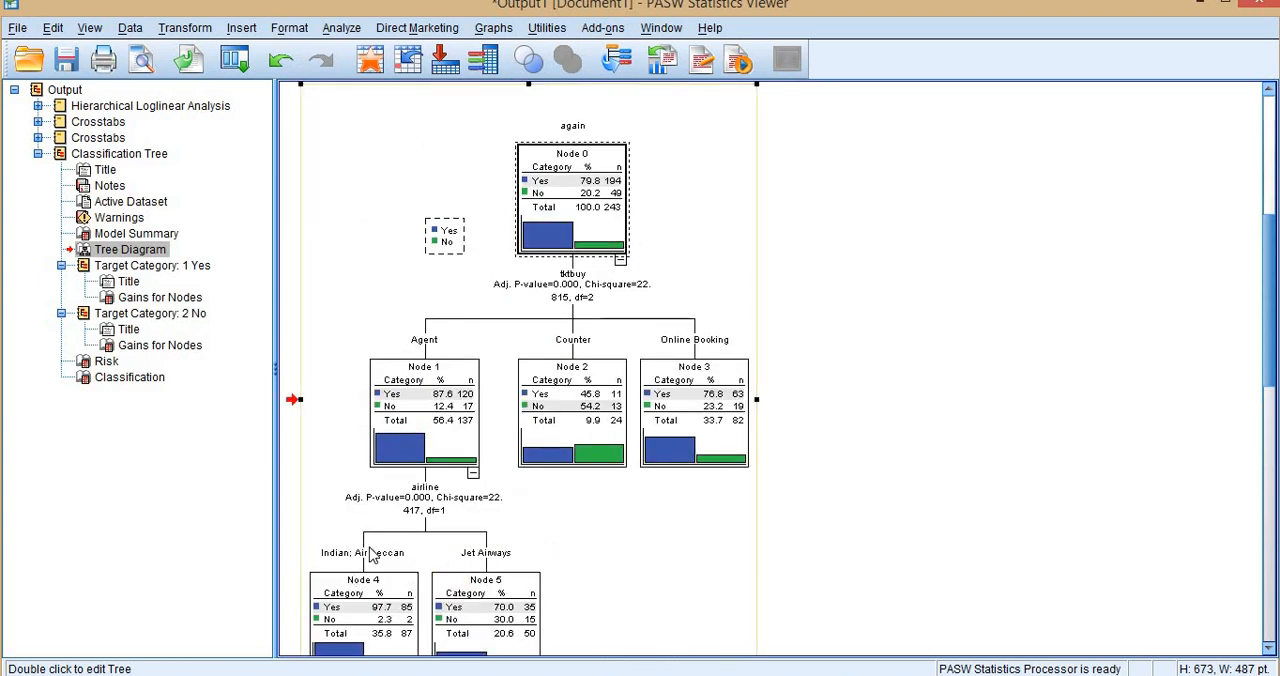
pyautogui.scroll(-2, 371, 555)
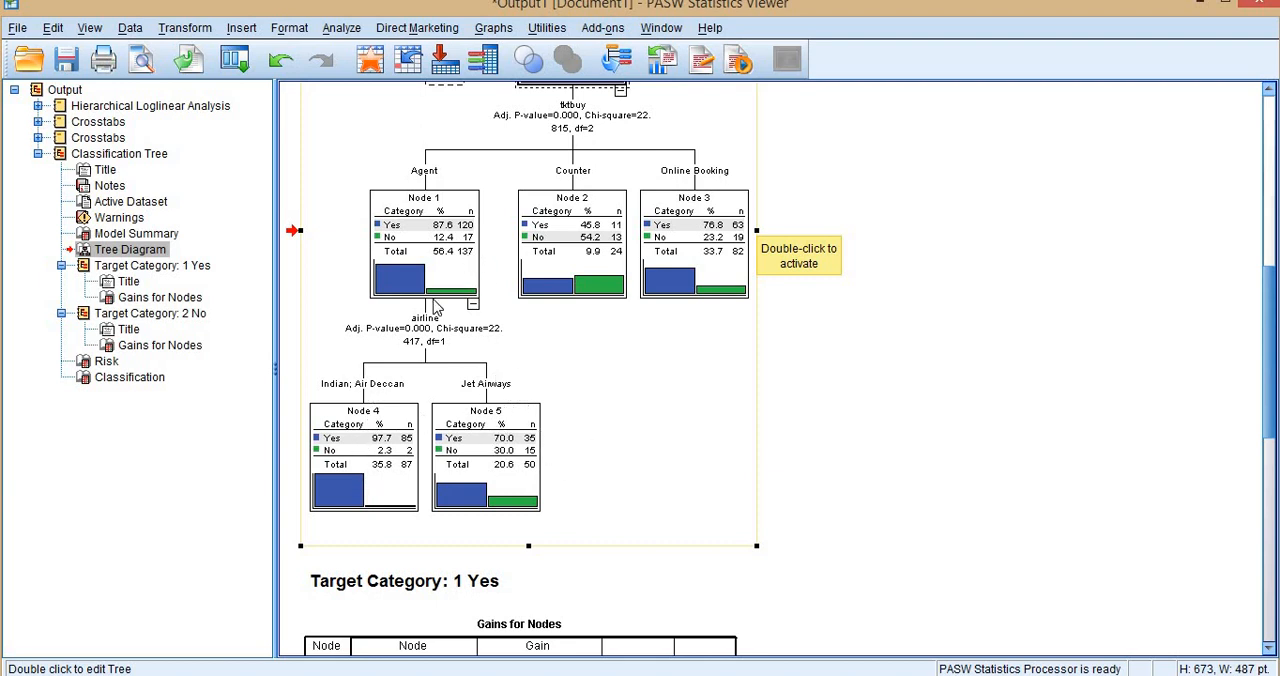
# Compare the Gains for Nodes tables for target categories Yes and No with the terminal nodes of the tree diagram.
pyautogui.scroll(-5, 515, 345)
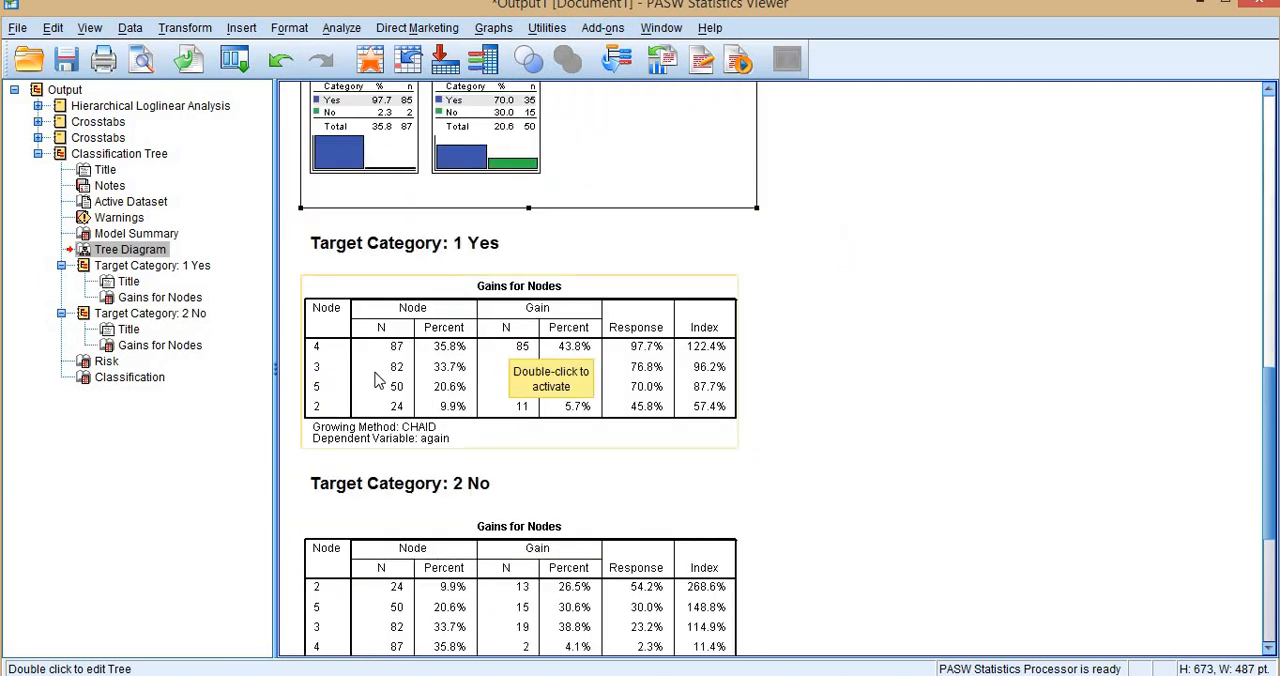
pyautogui.scroll(7, 526, 289)
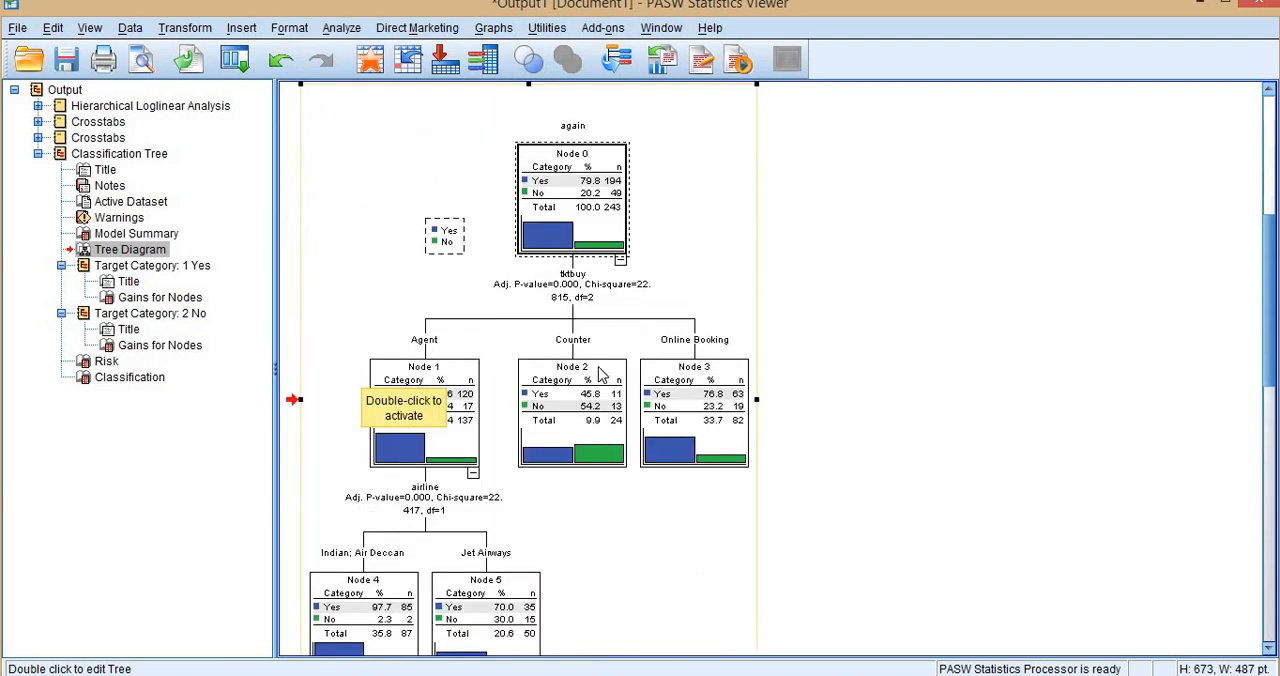
pyautogui.scroll(-4, 686, 373)
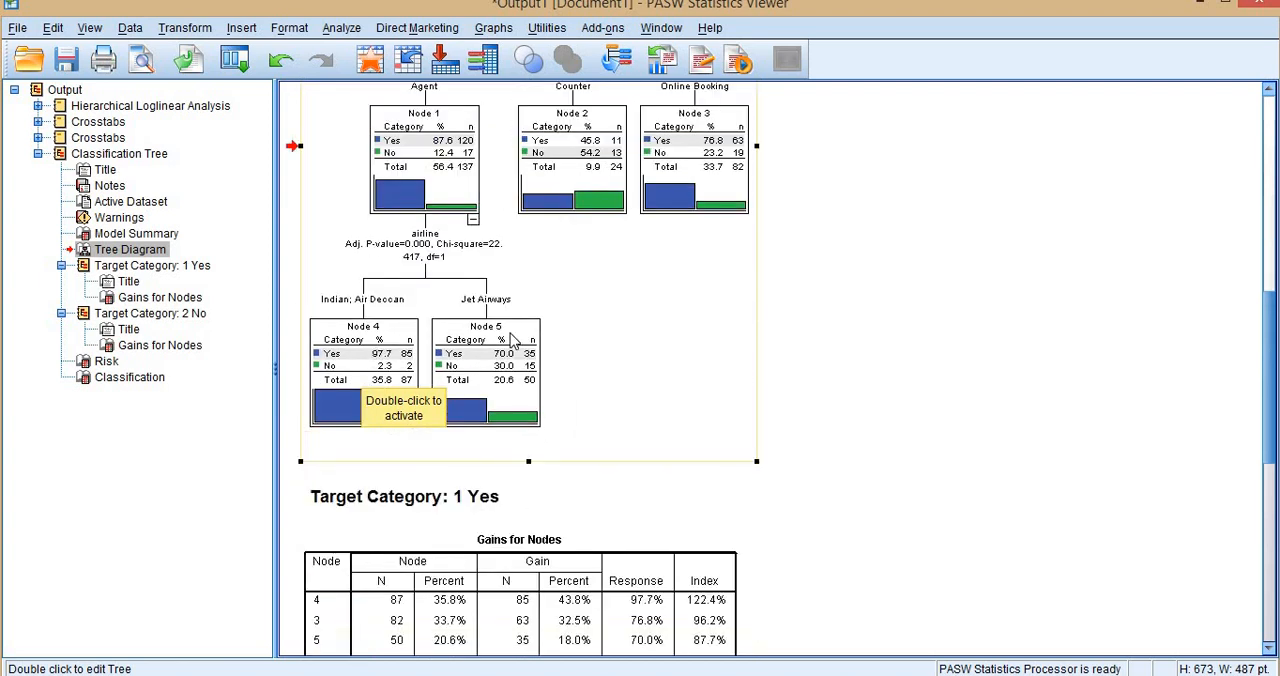
pyautogui.scroll(-4, 513, 341)
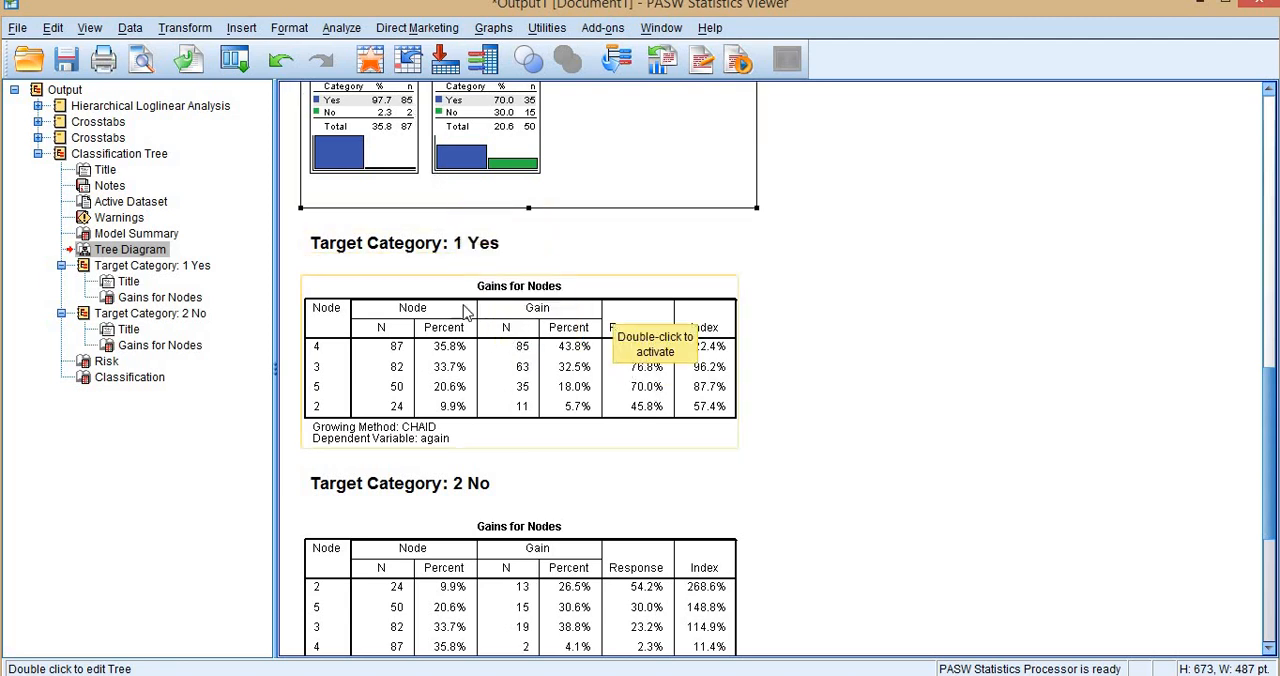
pyautogui.scroll(1, 420, 218)
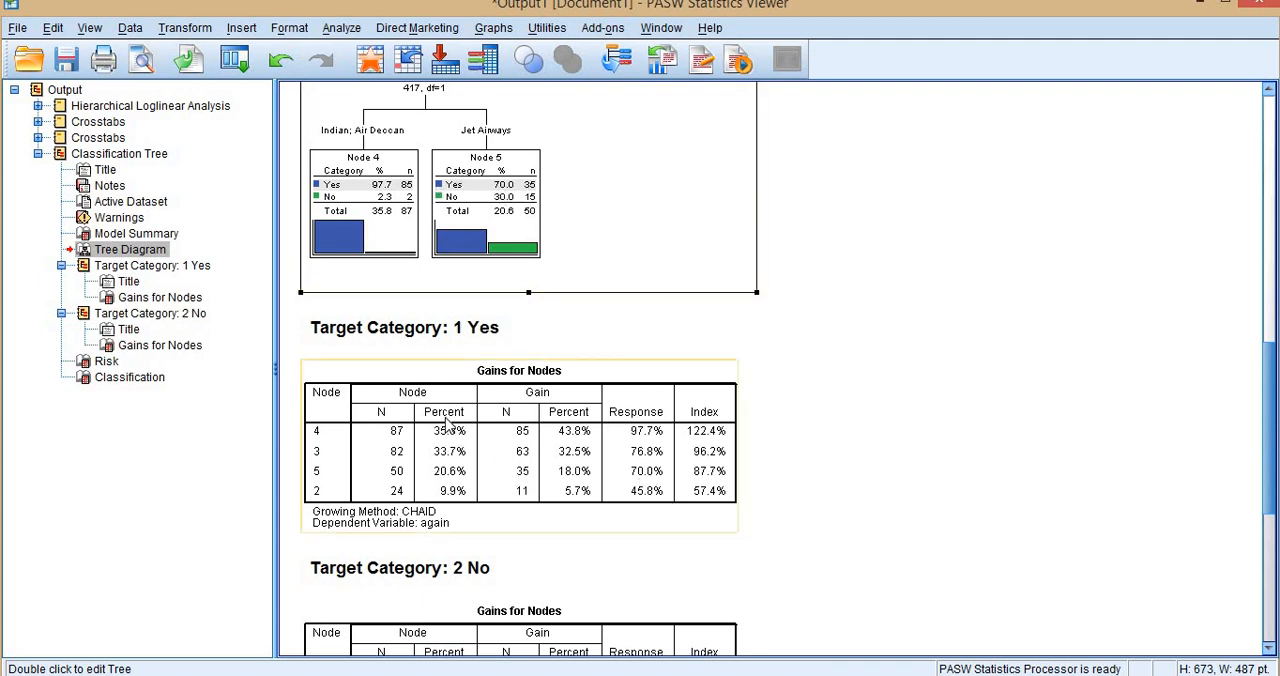
pyautogui.scroll(-5, 440, 422)
pyautogui.scroll(6, 409, 591)
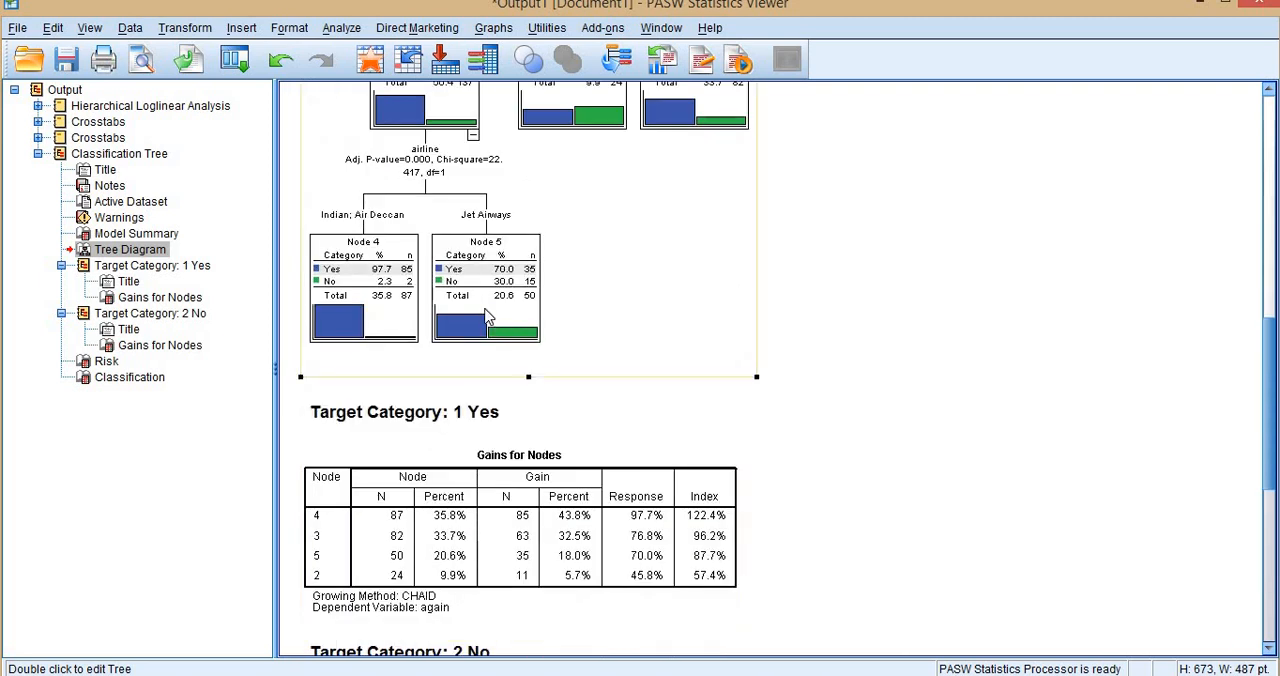
pyautogui.scroll(-2, 490, 322)
pyautogui.scroll(-1, 331, 523)
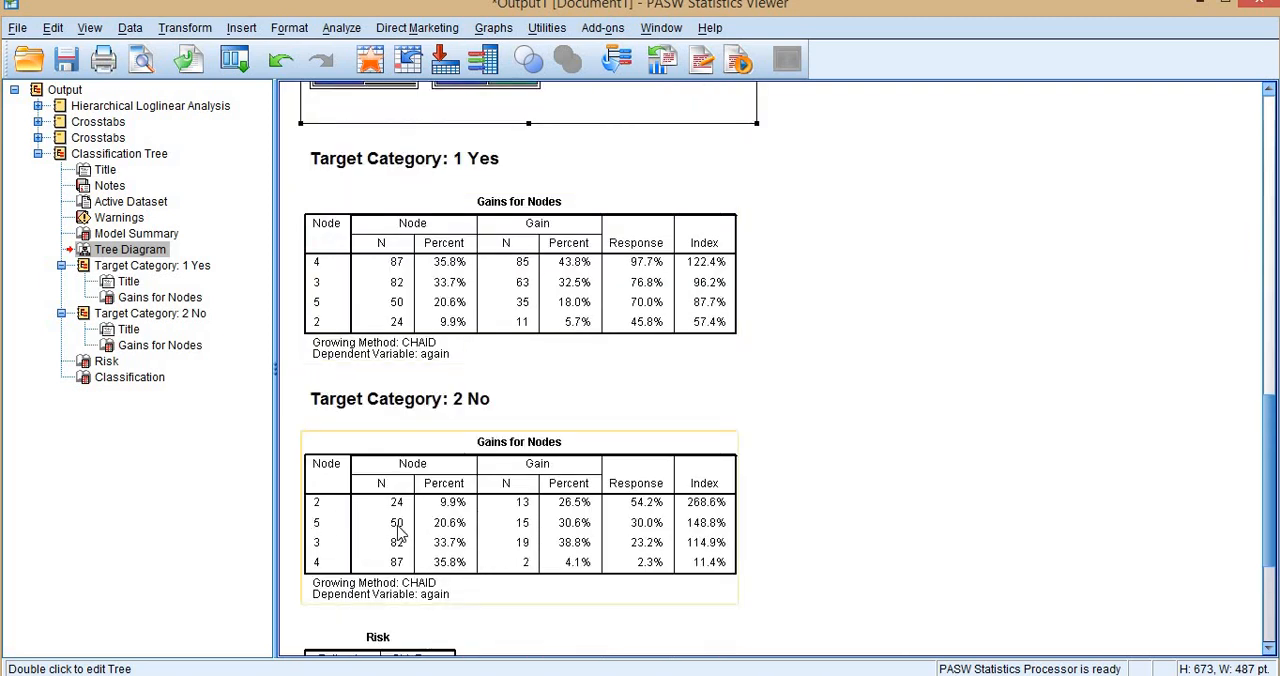
pyautogui.scroll(3, 512, 340)
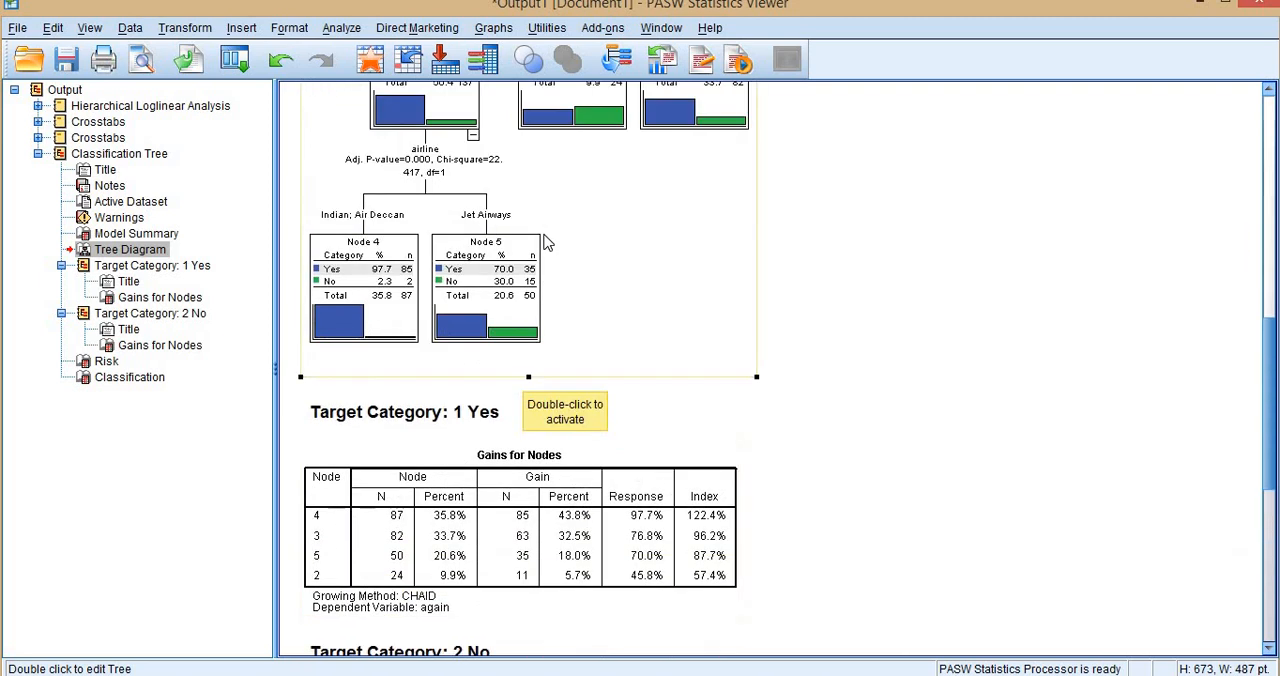
pyautogui.scroll(-1, 532, 543)
pyautogui.scroll(-2, 560, 535)
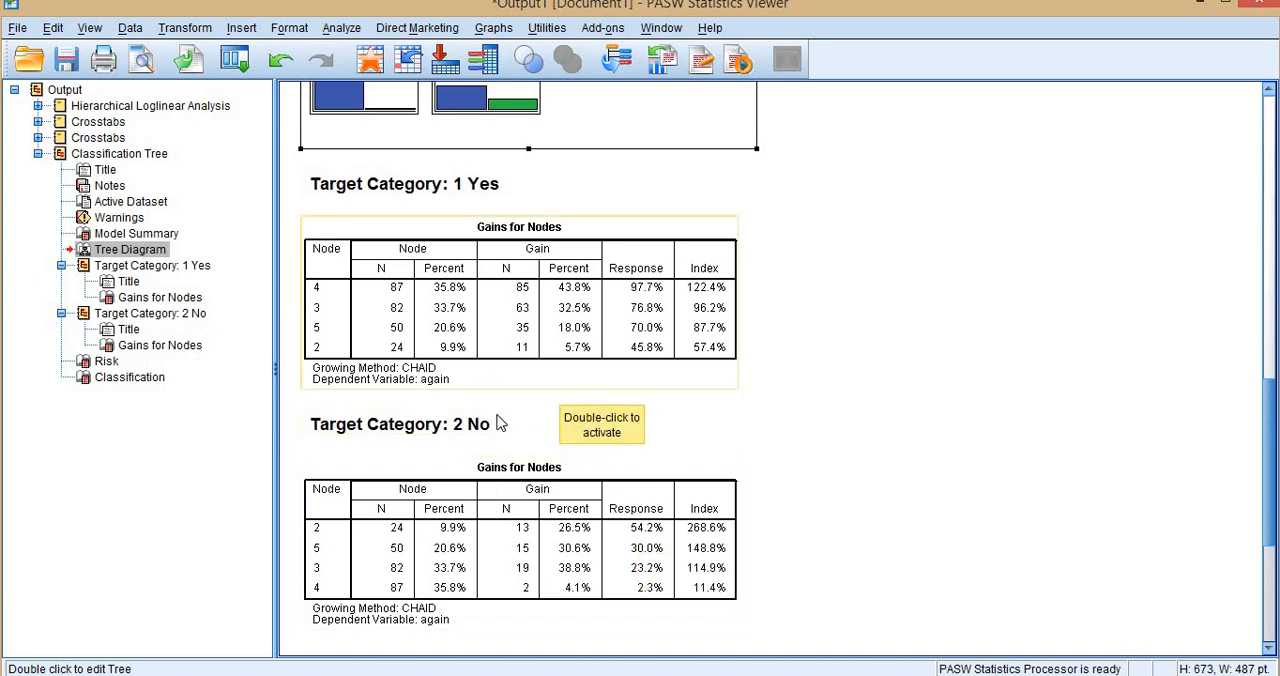
# Examine the Risk and Classification tables, checking the predicted Yes and No counts against the tree's nodes.
pyautogui.scroll(-3, 449, 372)
pyautogui.click(449, 372)
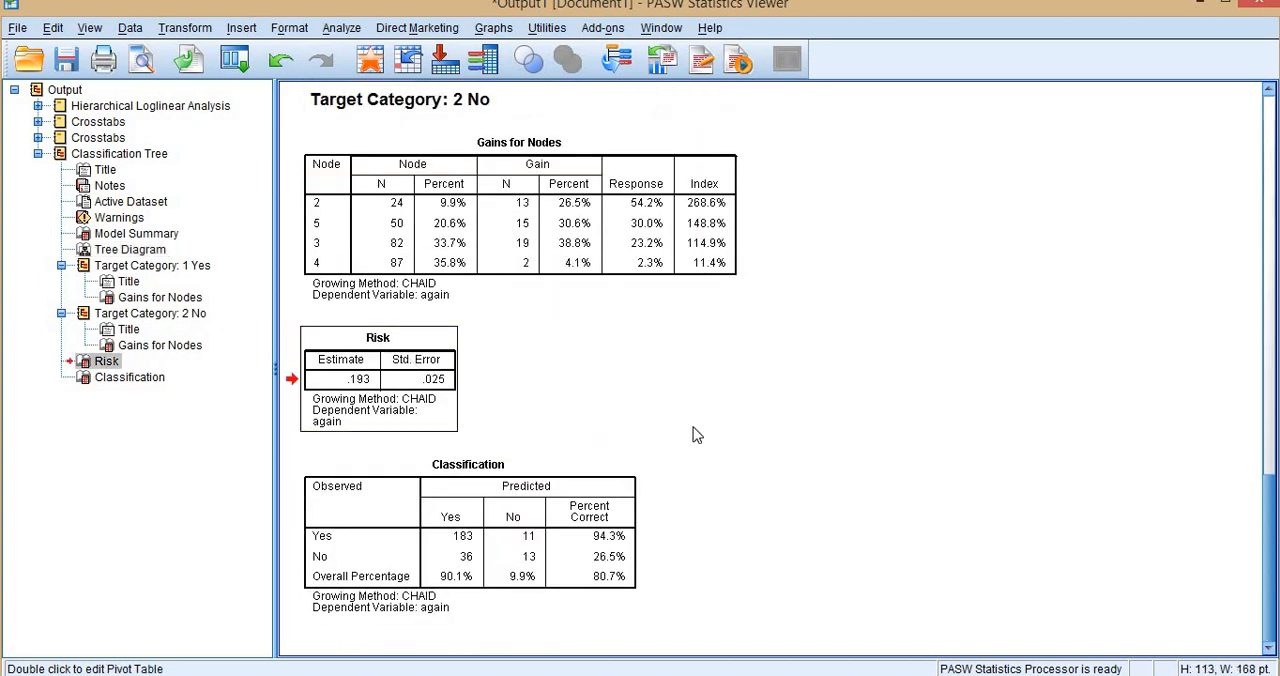
pyautogui.click(502, 566)
pyautogui.scroll(7, 506, 417)
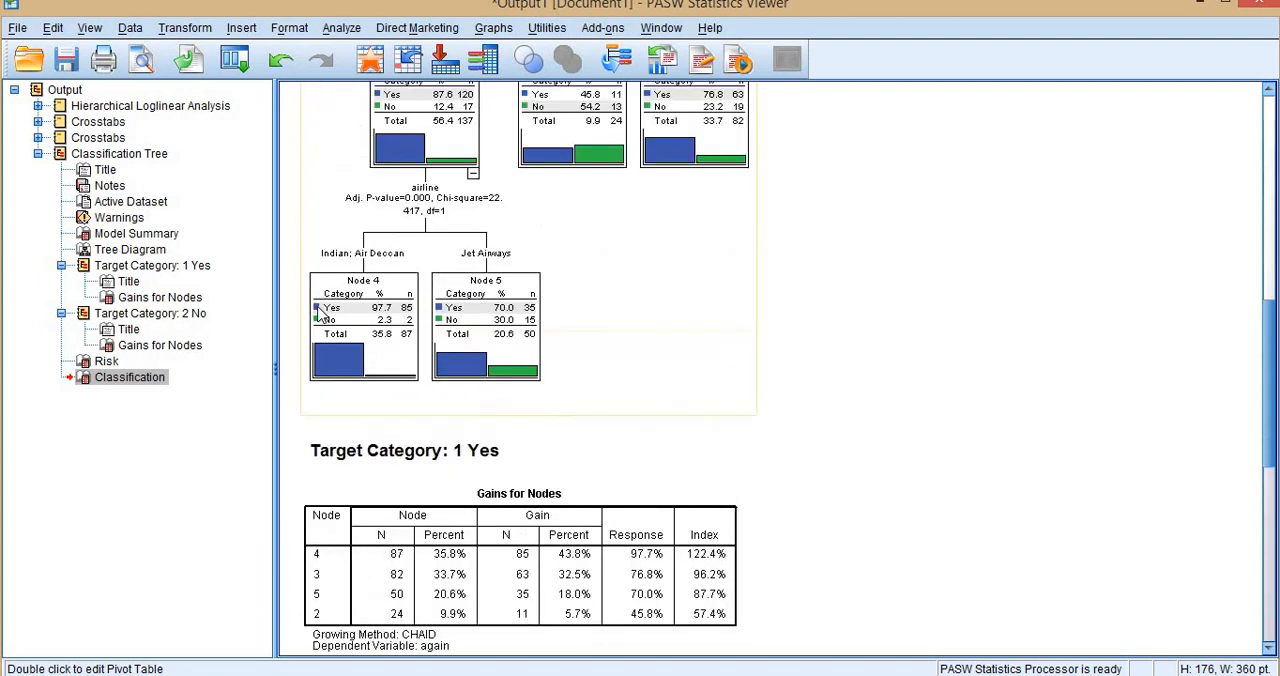
pyautogui.scroll(-6, 594, 317)
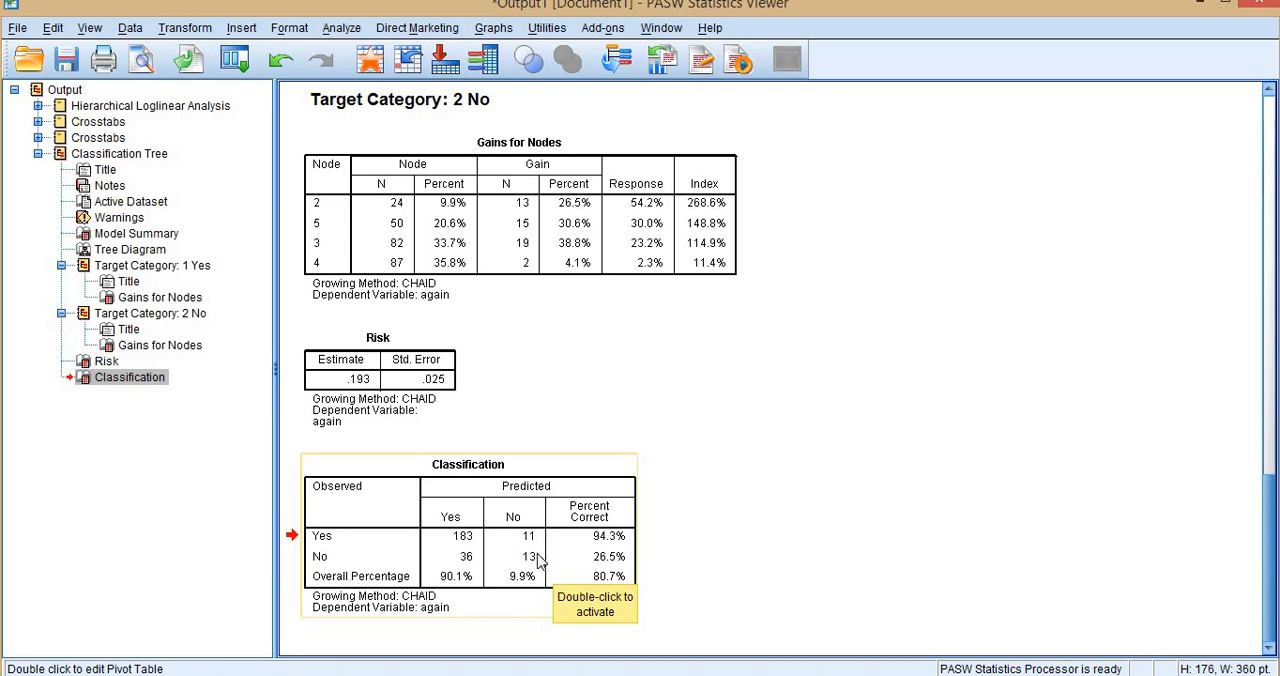
pyautogui.scroll(15, 655, 440)
pyautogui.scroll(5, 735, 405)
pyautogui.scroll(-5, 735, 405)
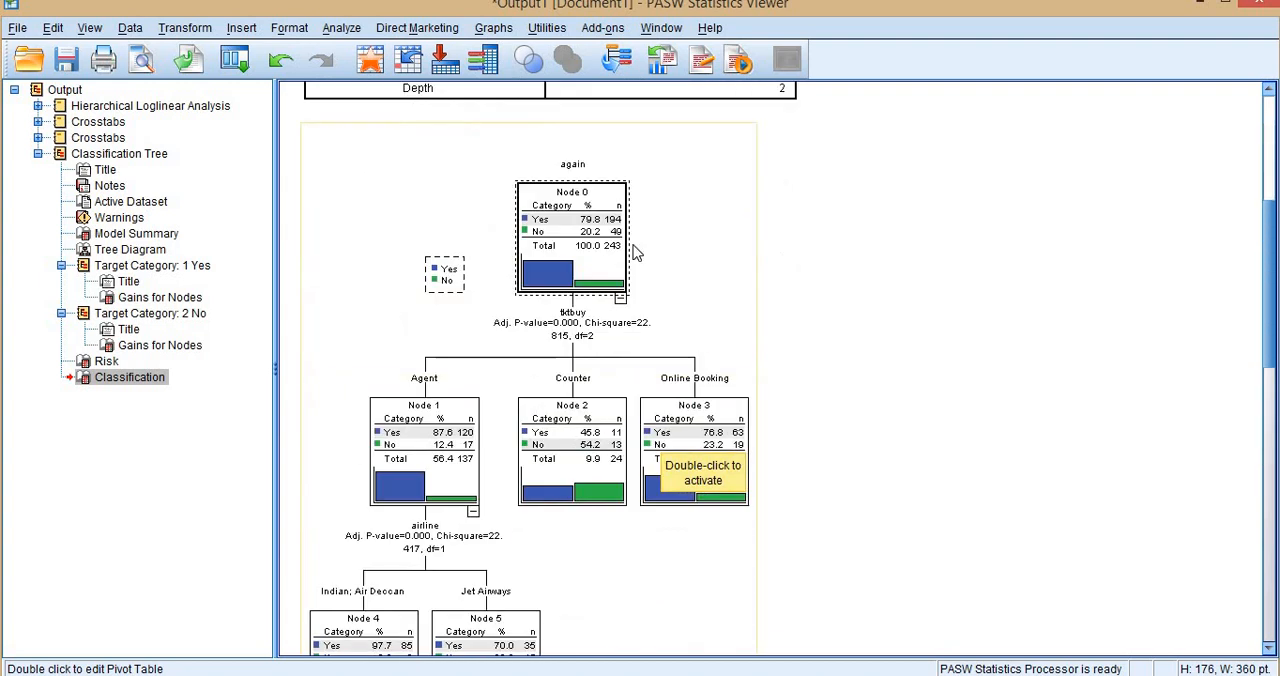
pyautogui.scroll(-15, 663, 508)
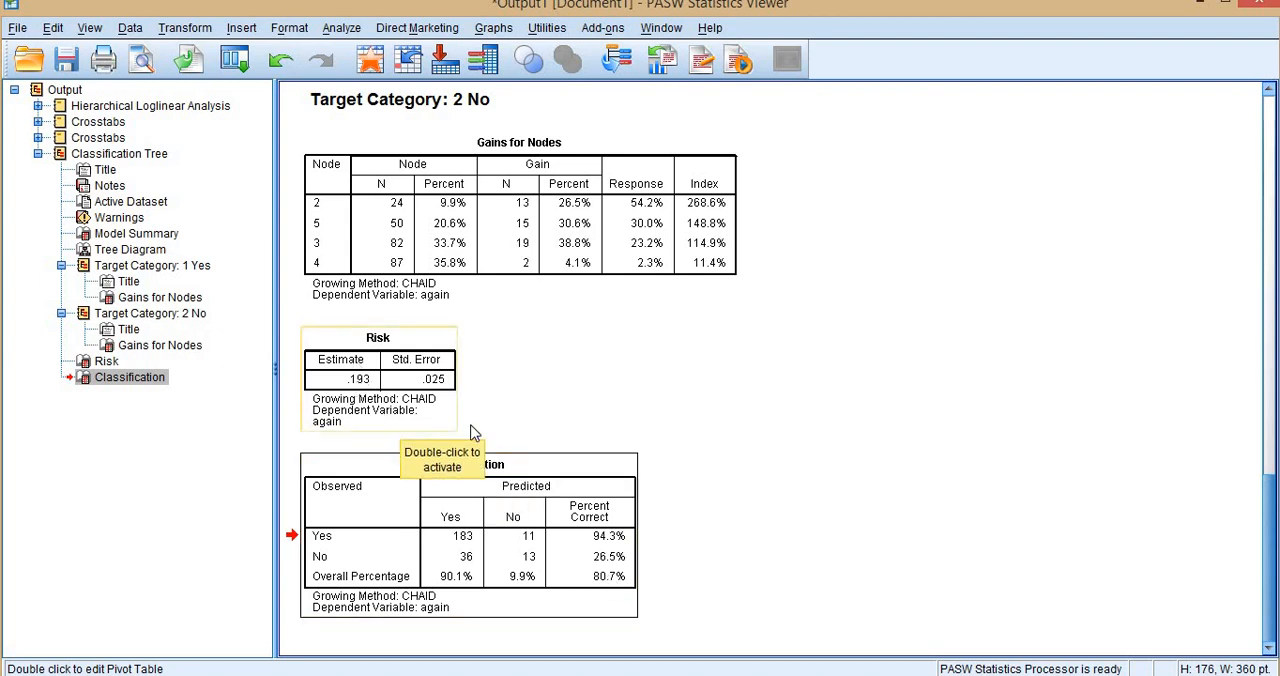
pyautogui.scroll(10, 1210, 305)
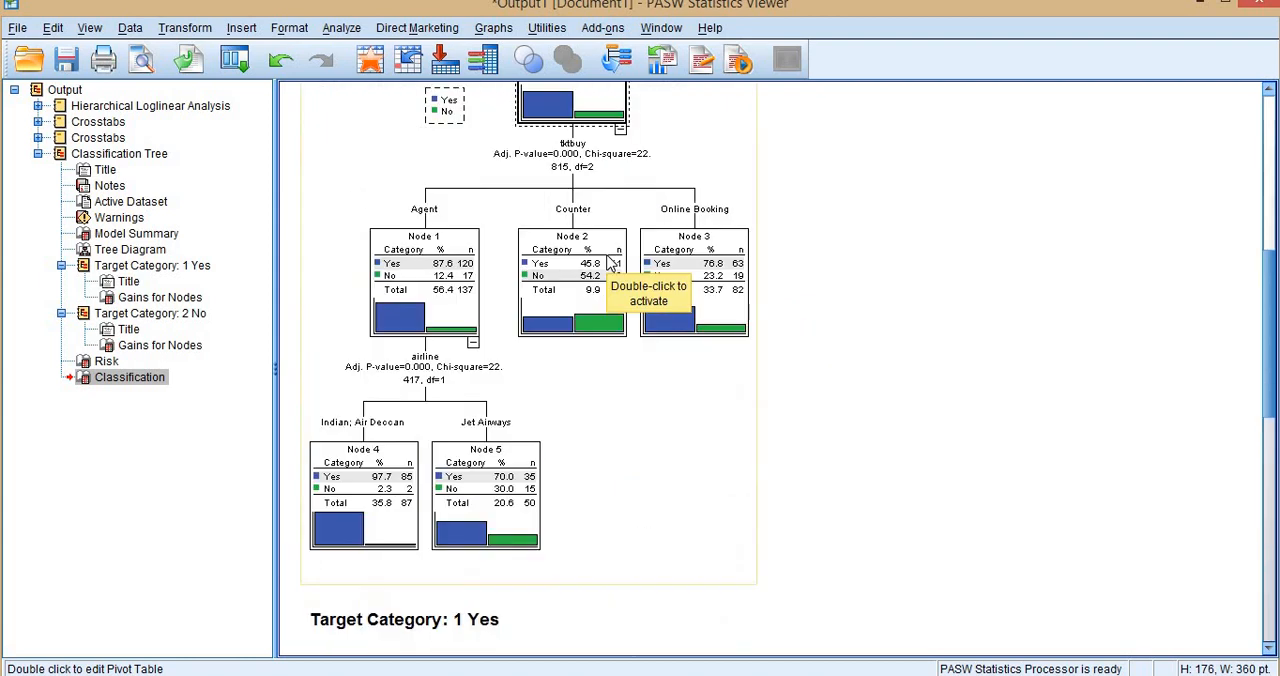
pyautogui.scroll(-10, 610, 262)
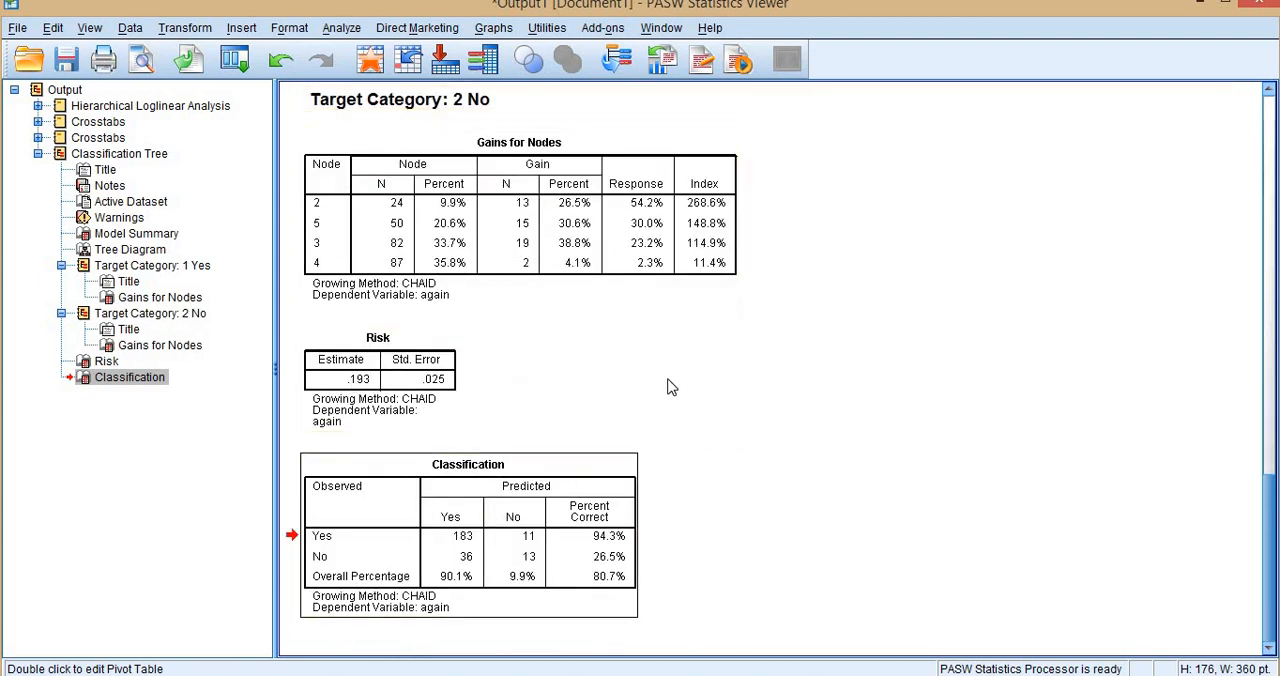
# Reopen the Decision Tree setup and review the available growing methods, keeping CHAID selected.
pyautogui.scroll(5, 671, 388)
pyautogui.scroll(8, 671, 388)
pyautogui.scroll(3, 671, 388)
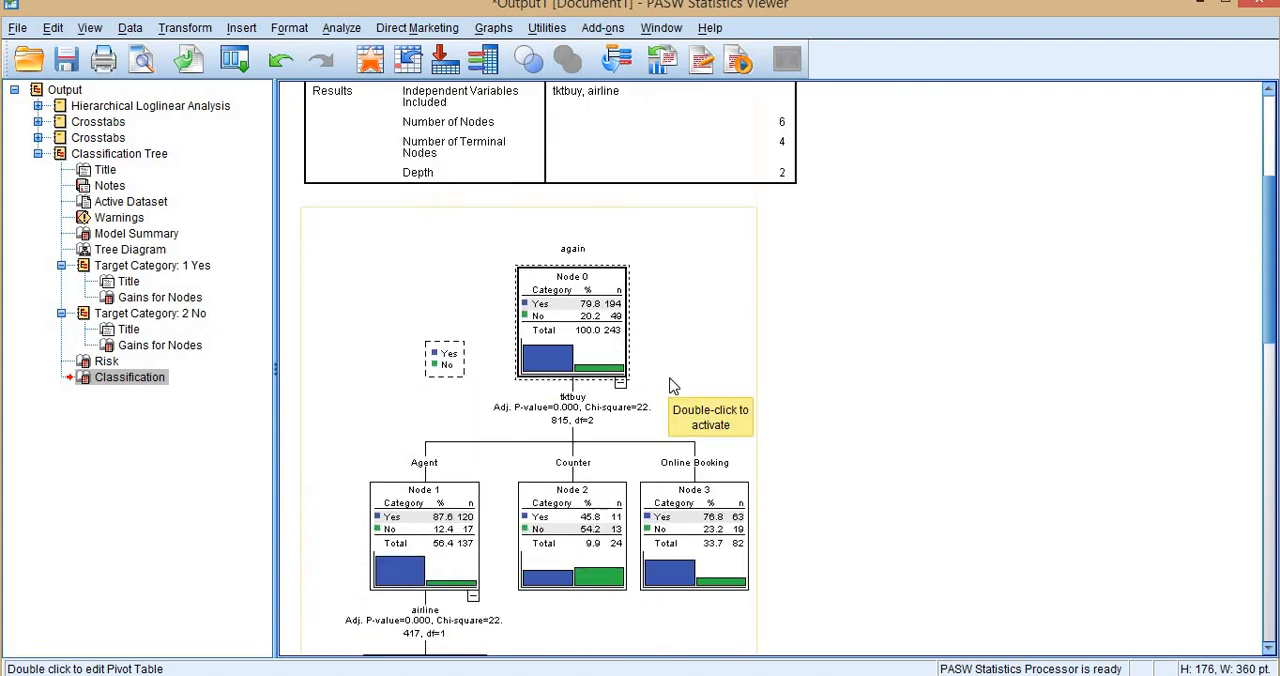
pyautogui.click(234, 60)
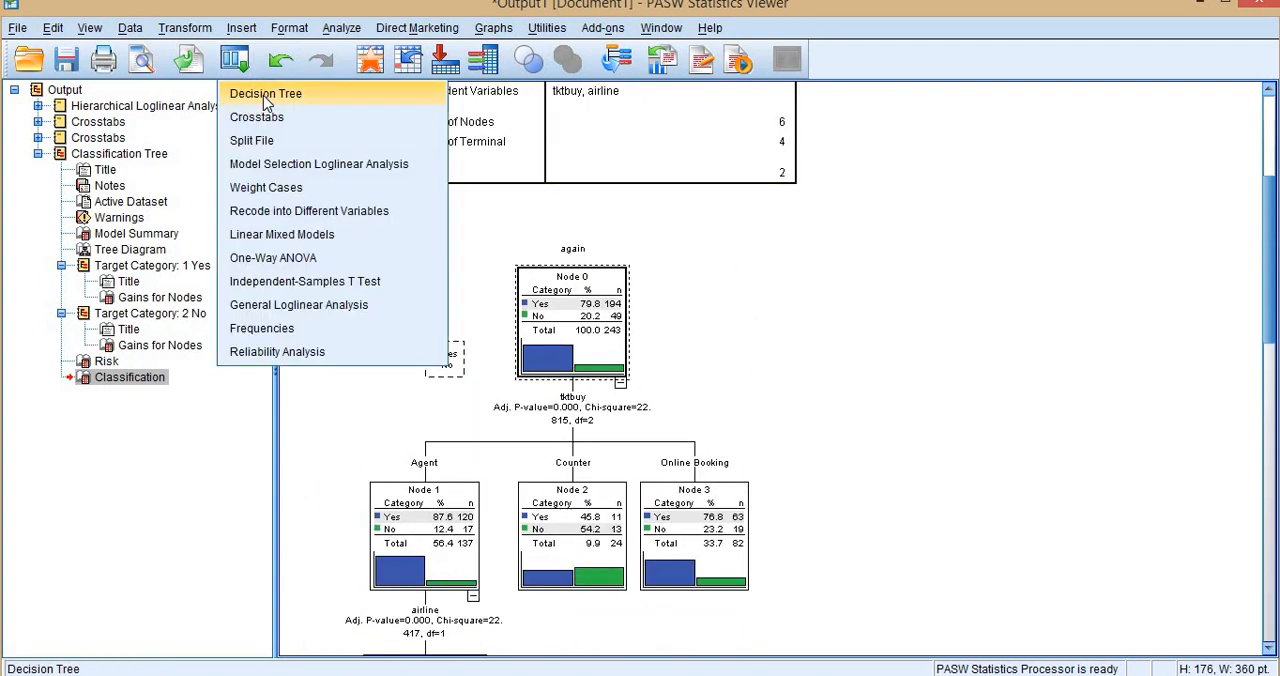
pyautogui.click(266, 95)
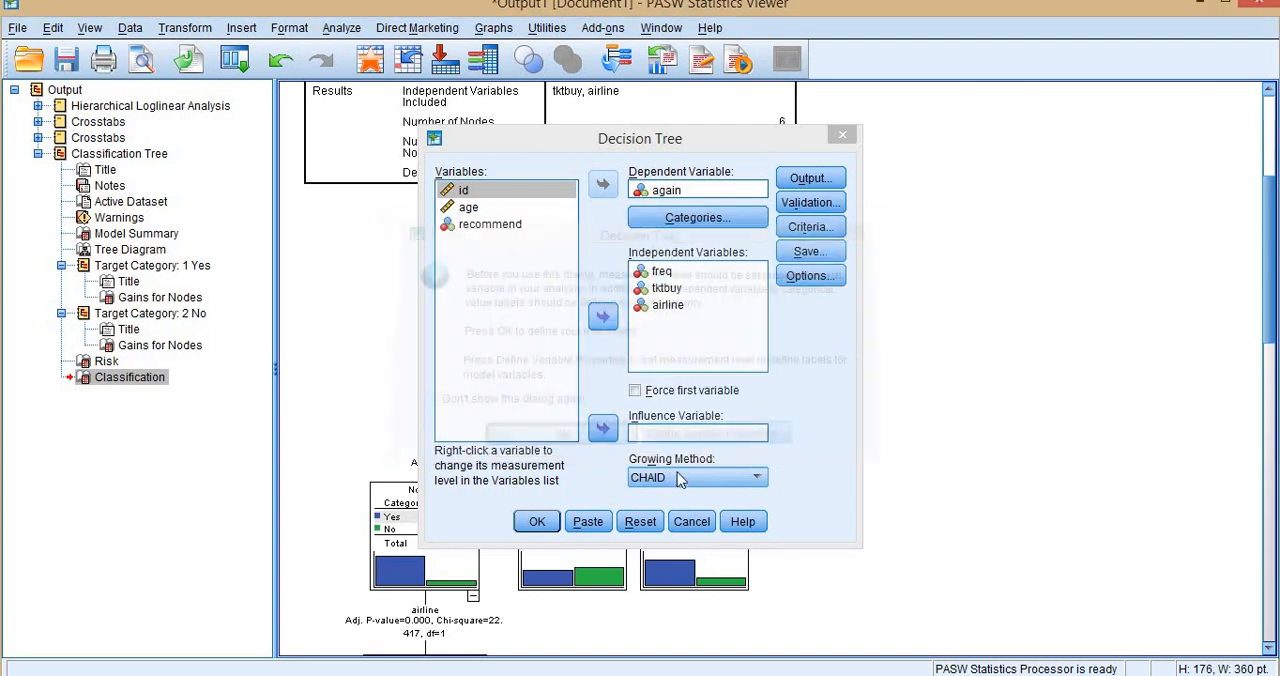
pyautogui.click(674, 477)
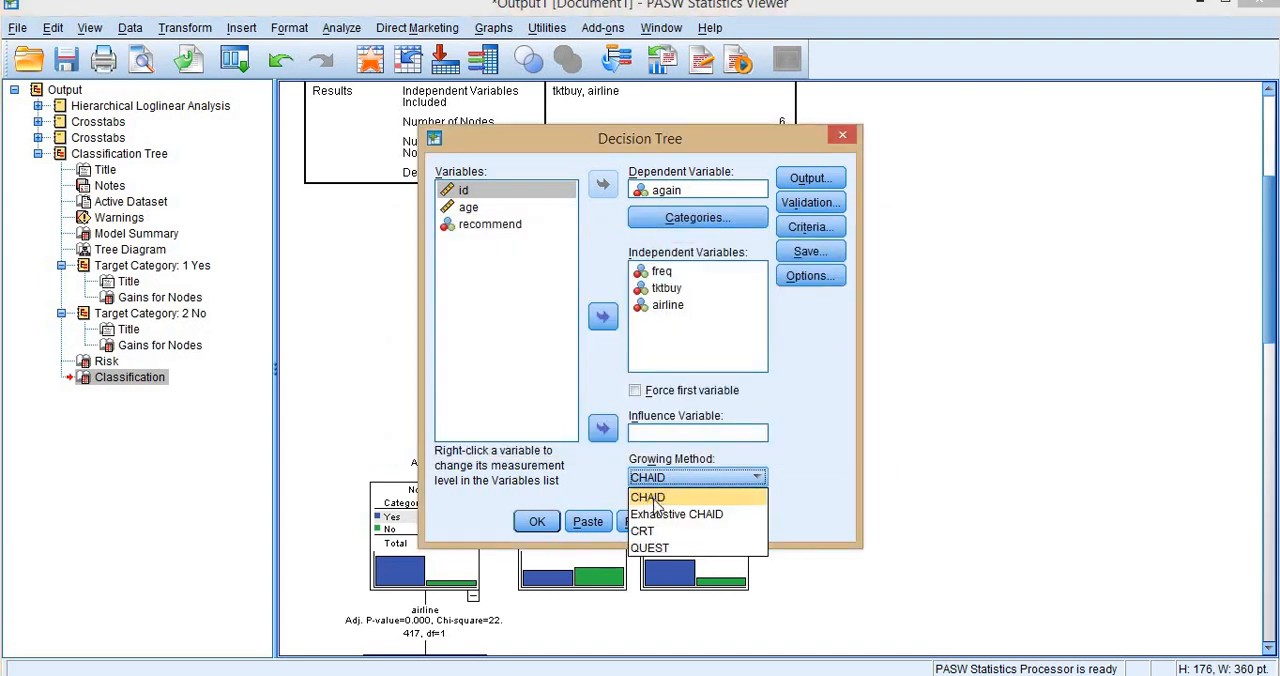
pyautogui.click(797, 471)
# Open the Decision Tree help, read the Growing Methods section with its method comparison, and return to the Decision Tree setup.
pyautogui.click(748, 521)
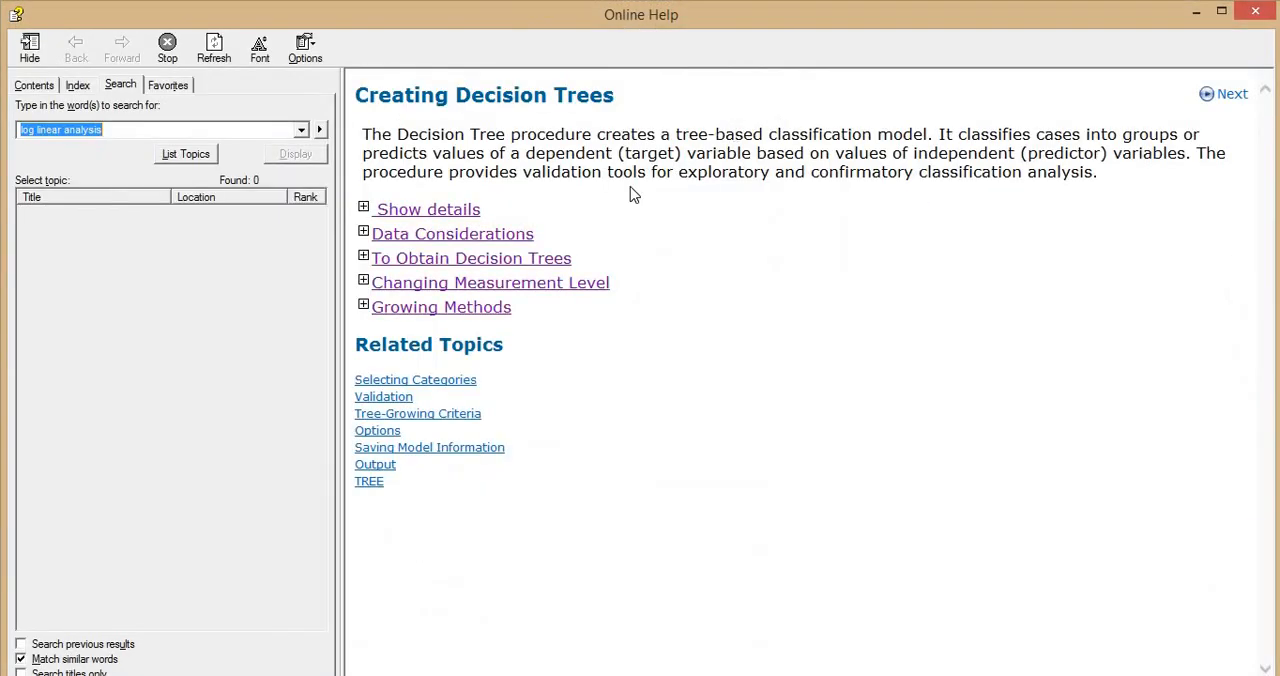
pyautogui.click(472, 308)
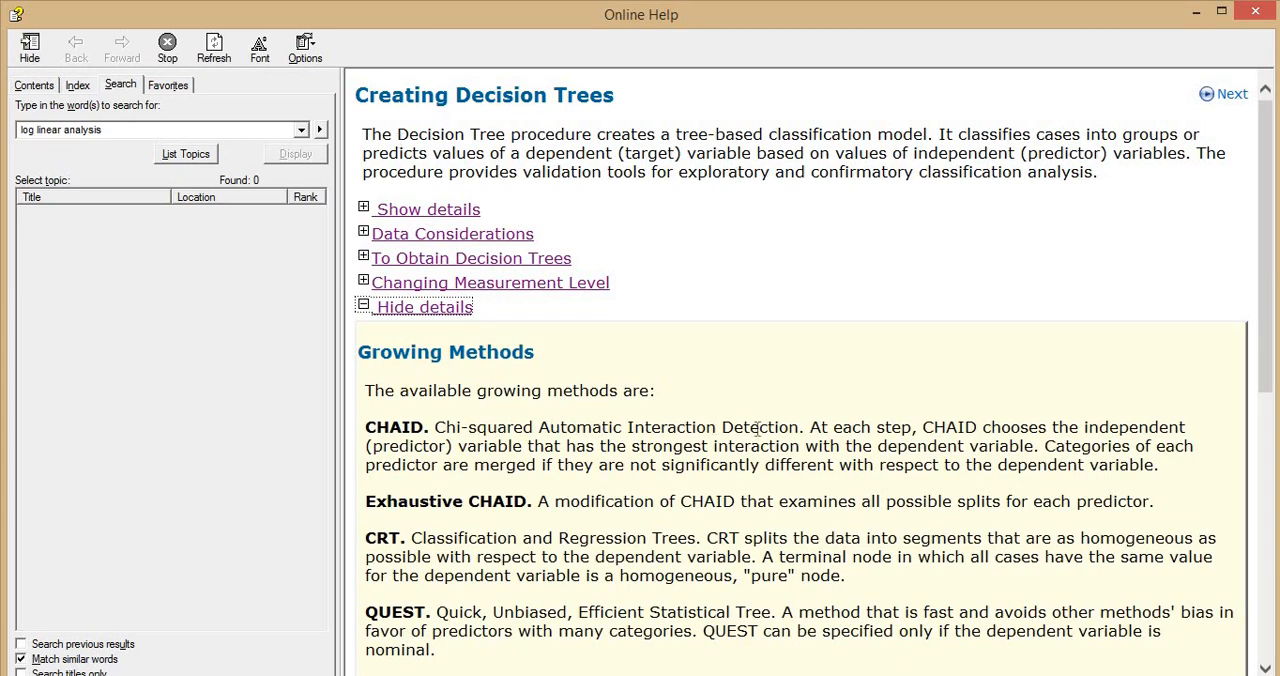
pyautogui.scroll(-3, 745, 427)
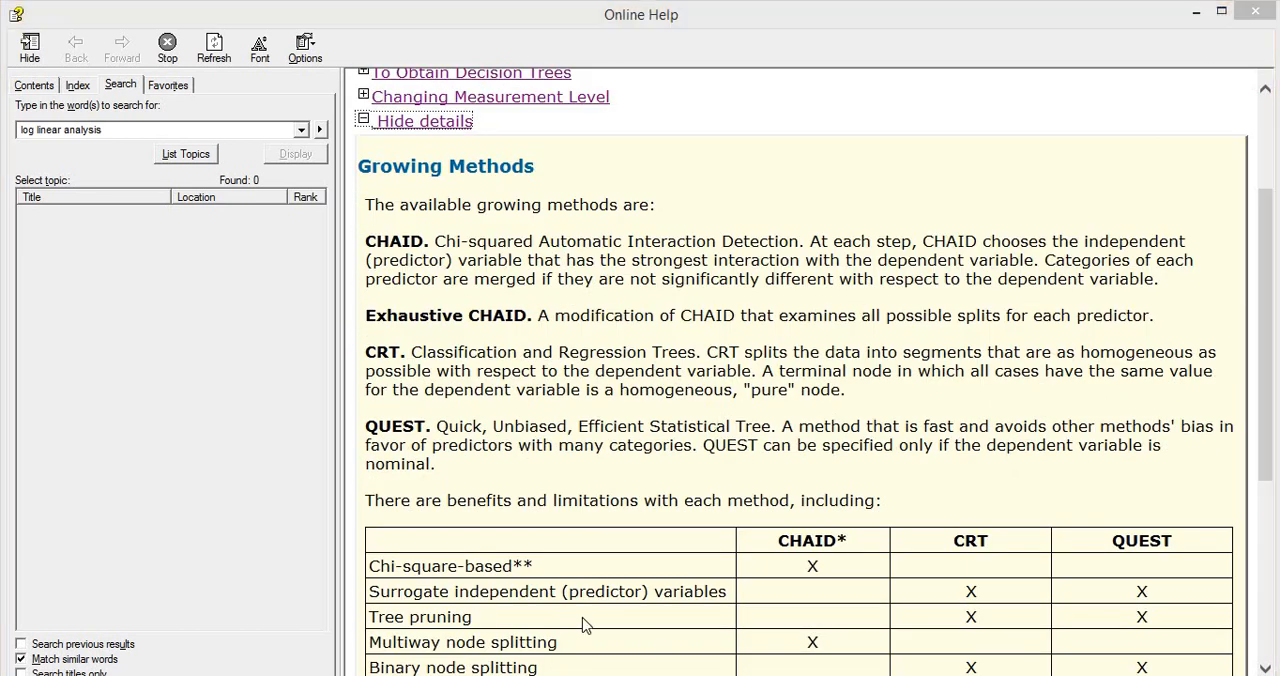
pyautogui.click(716, 618)
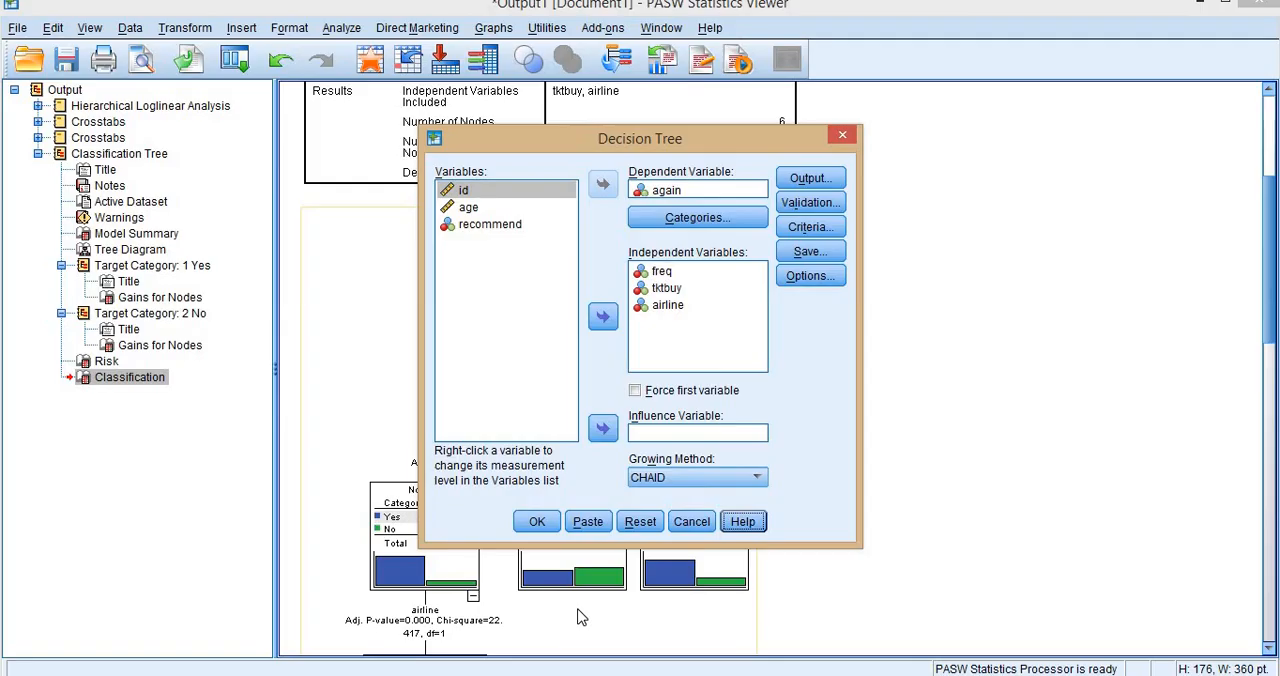
# Review the growing method options again and compare them with the Growing Methods descriptions in the help.
pyautogui.click(650, 478)
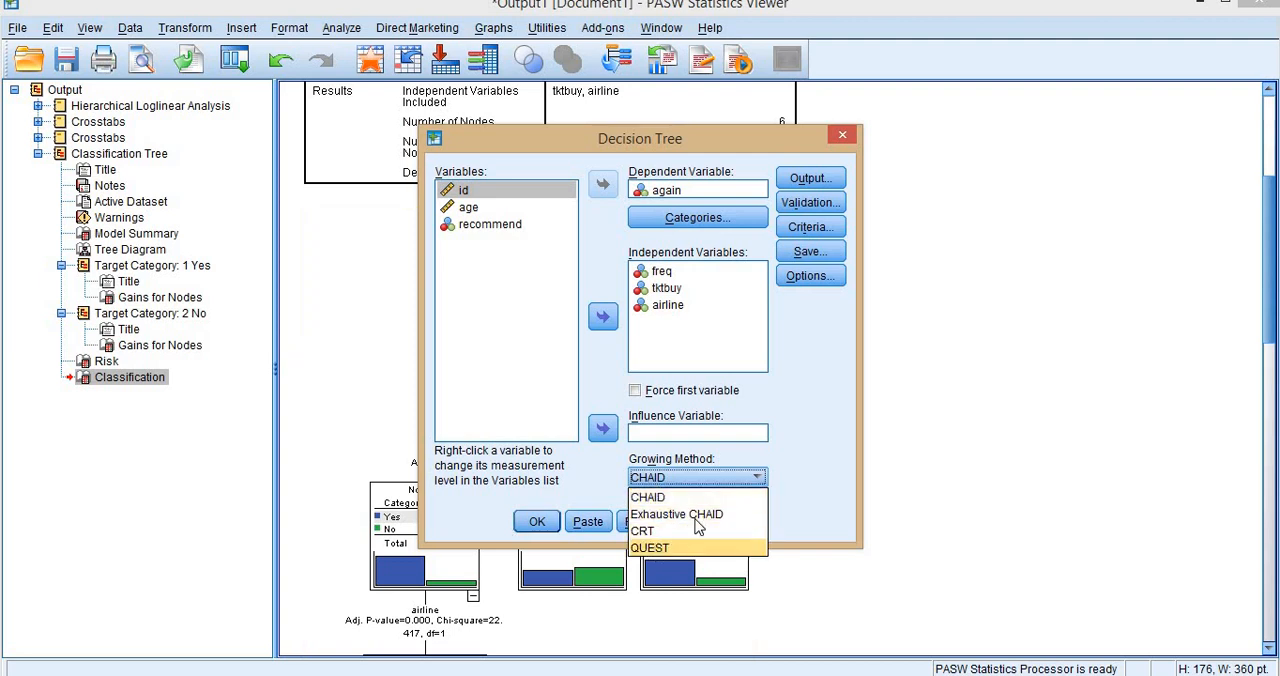
pyautogui.click(695, 674)
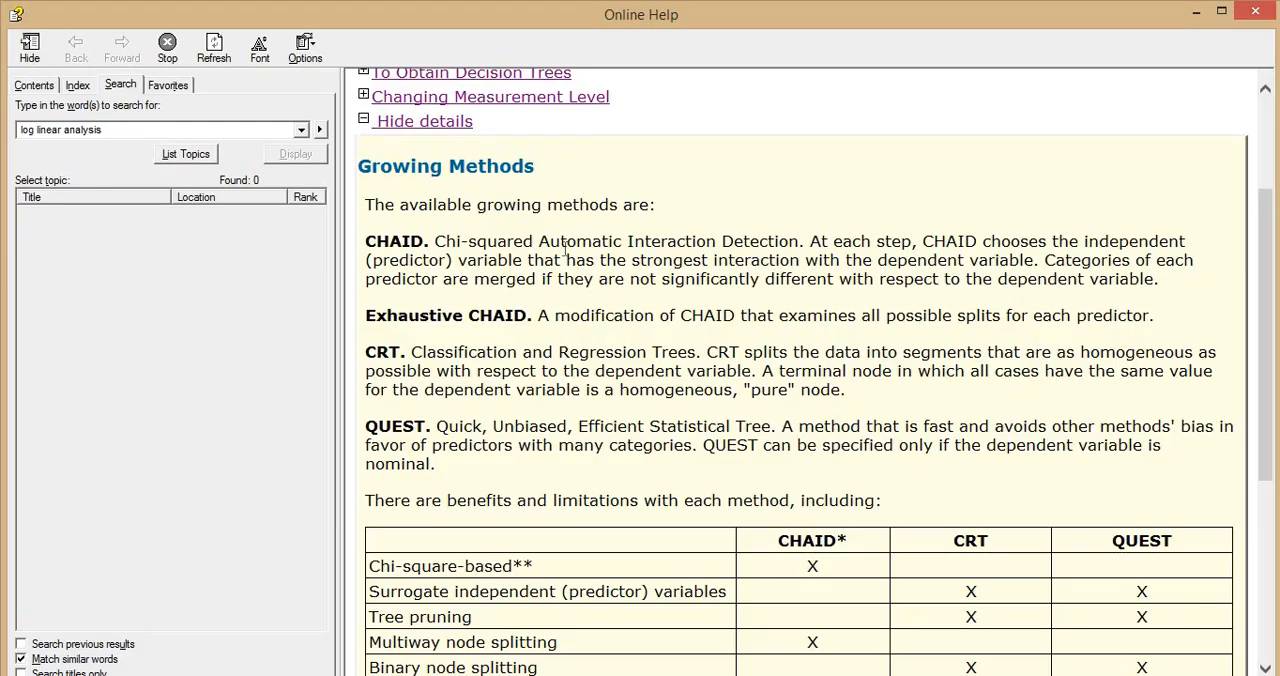
pyautogui.scroll(-2, 518, 226)
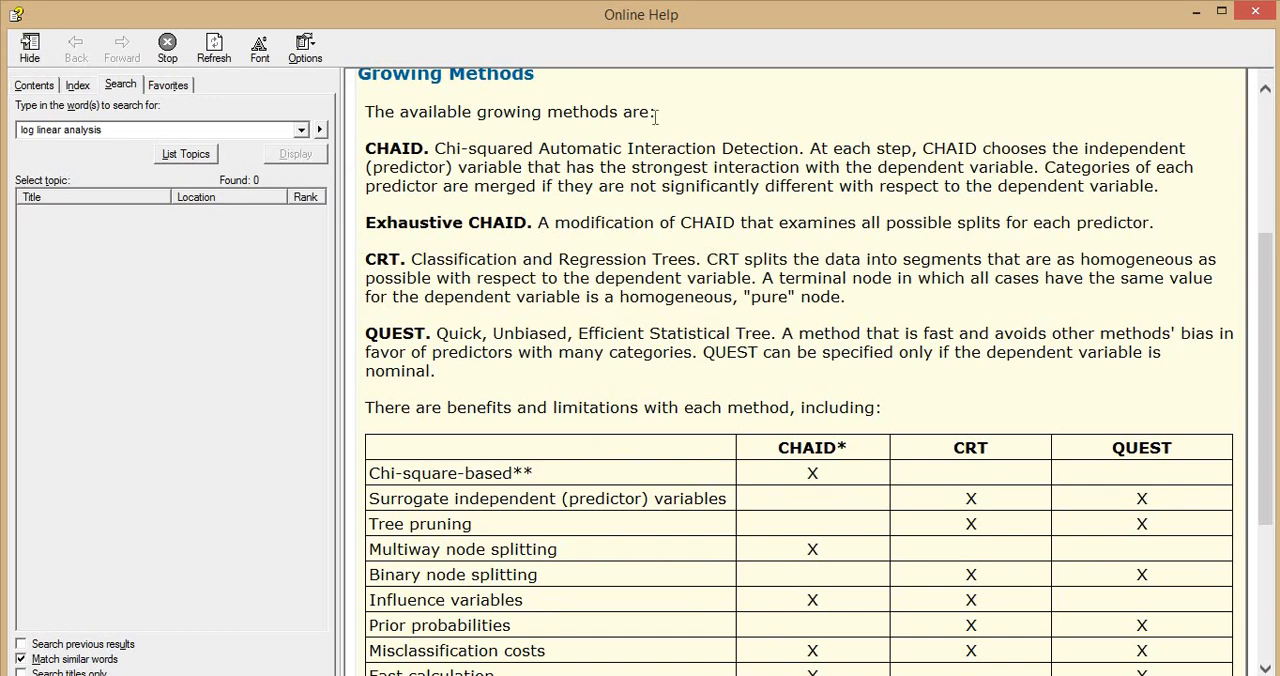
pyautogui.click(1253, 12)
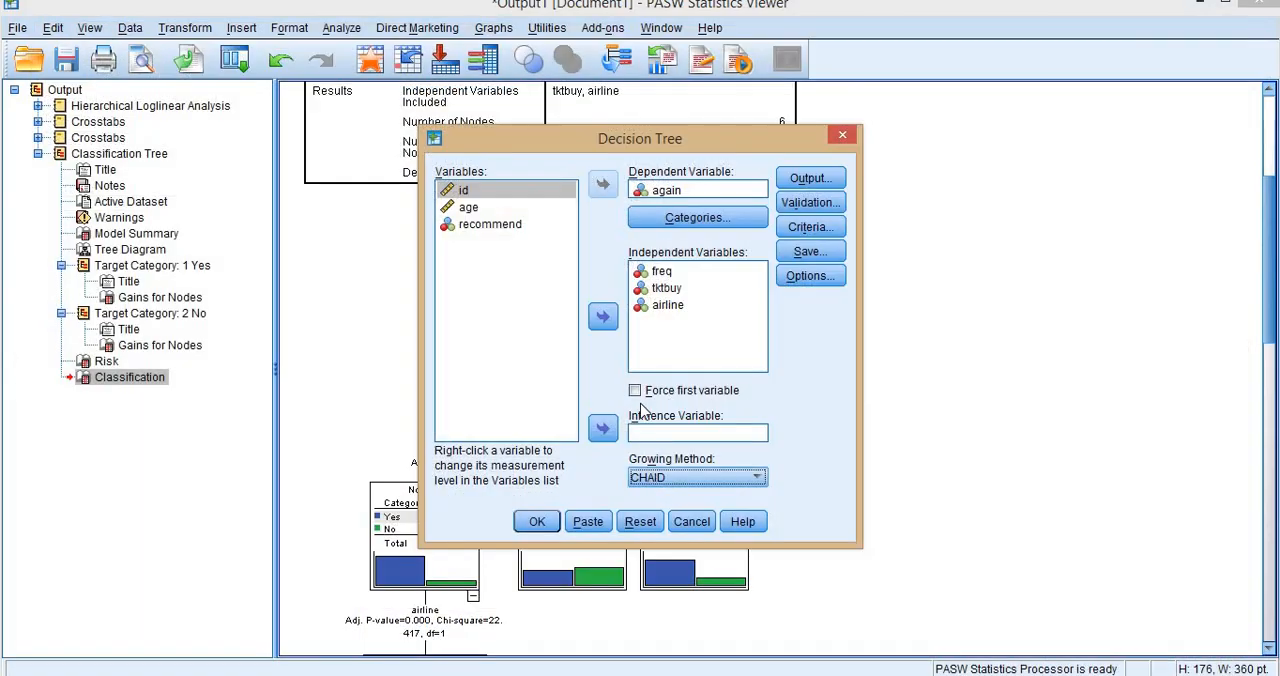
# Reopen the Decision Tree help and read the procedure details, from segmentation through category merging and discretizing continuous variables.
pyautogui.click(743, 522)
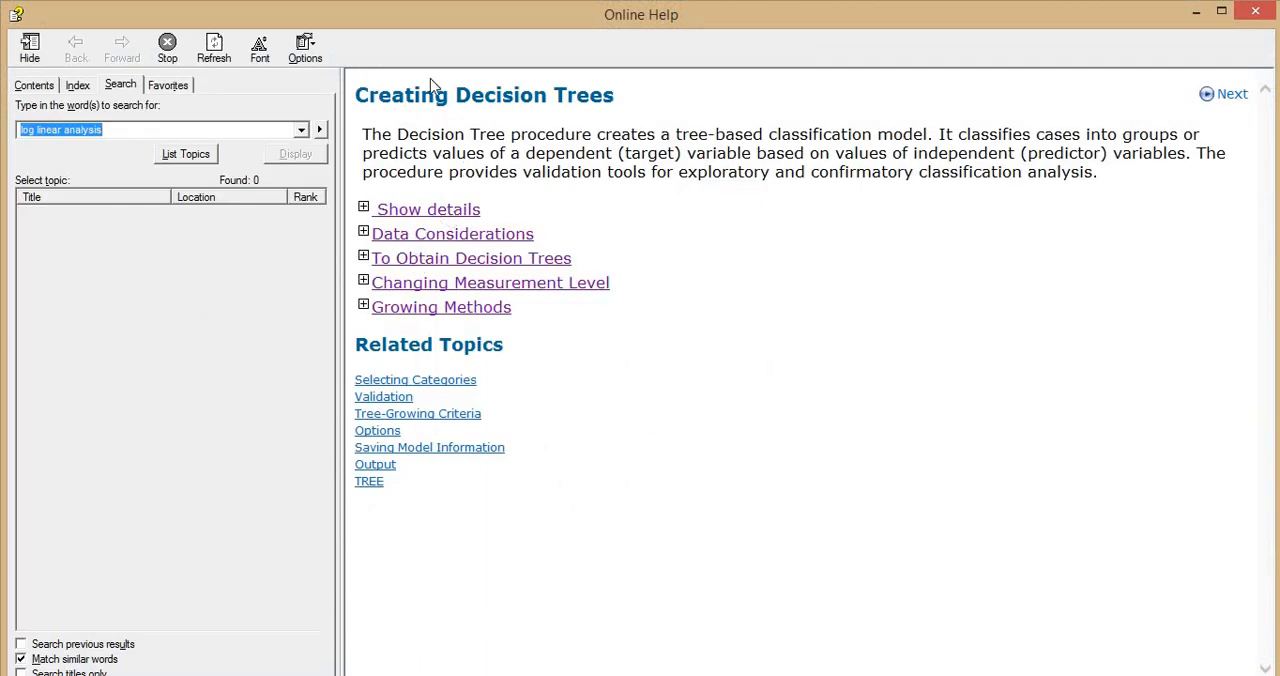
pyautogui.click(445, 210)
pyautogui.scroll(-2, 553, 289)
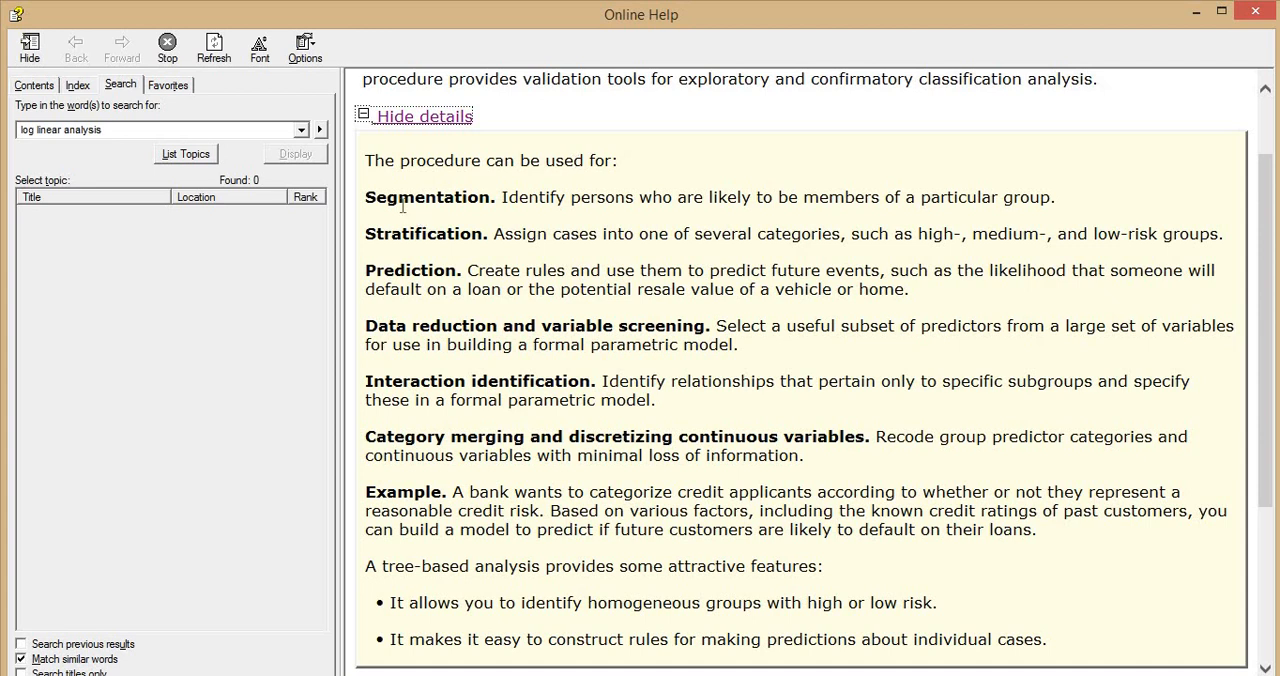
pyautogui.moveTo(367, 197); pyautogui.dragTo(683, 207)
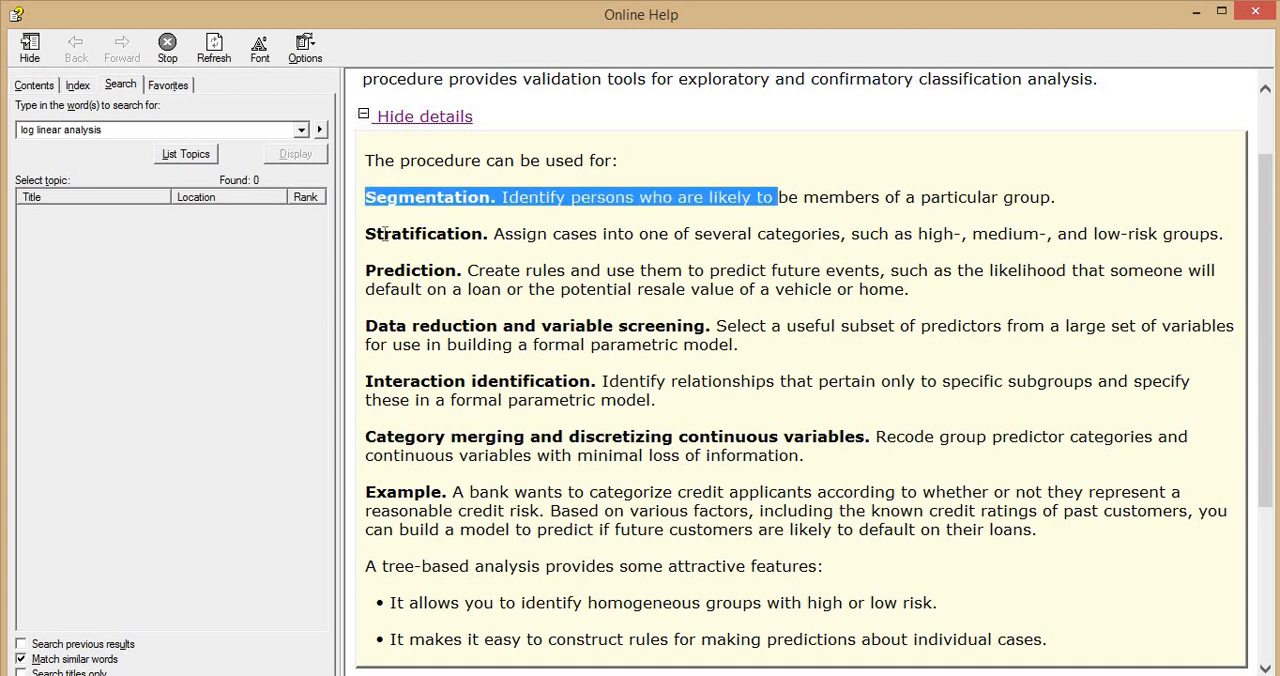
pyautogui.moveTo(386, 233); pyautogui.dragTo(691, 251)
pyautogui.moveTo(430, 270); pyautogui.dragTo(770, 272)
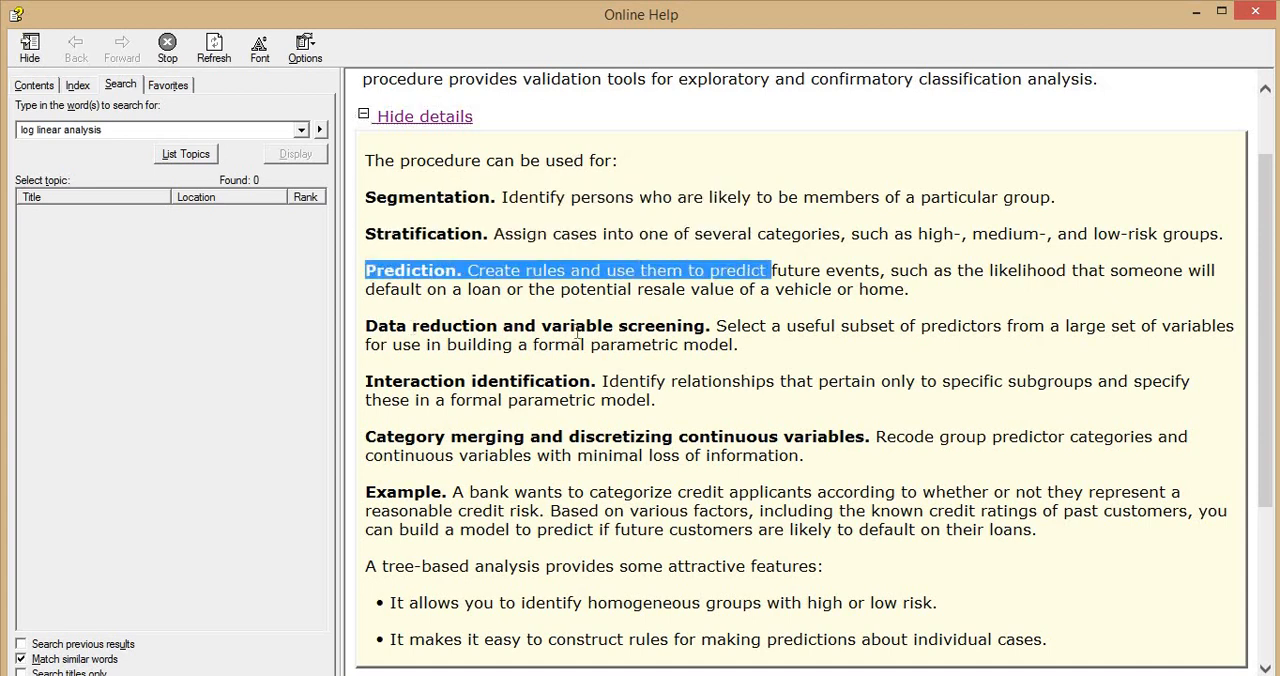
pyautogui.moveTo(411, 326); pyautogui.dragTo(840, 327)
pyautogui.moveTo(397, 384); pyautogui.dragTo(668, 382)
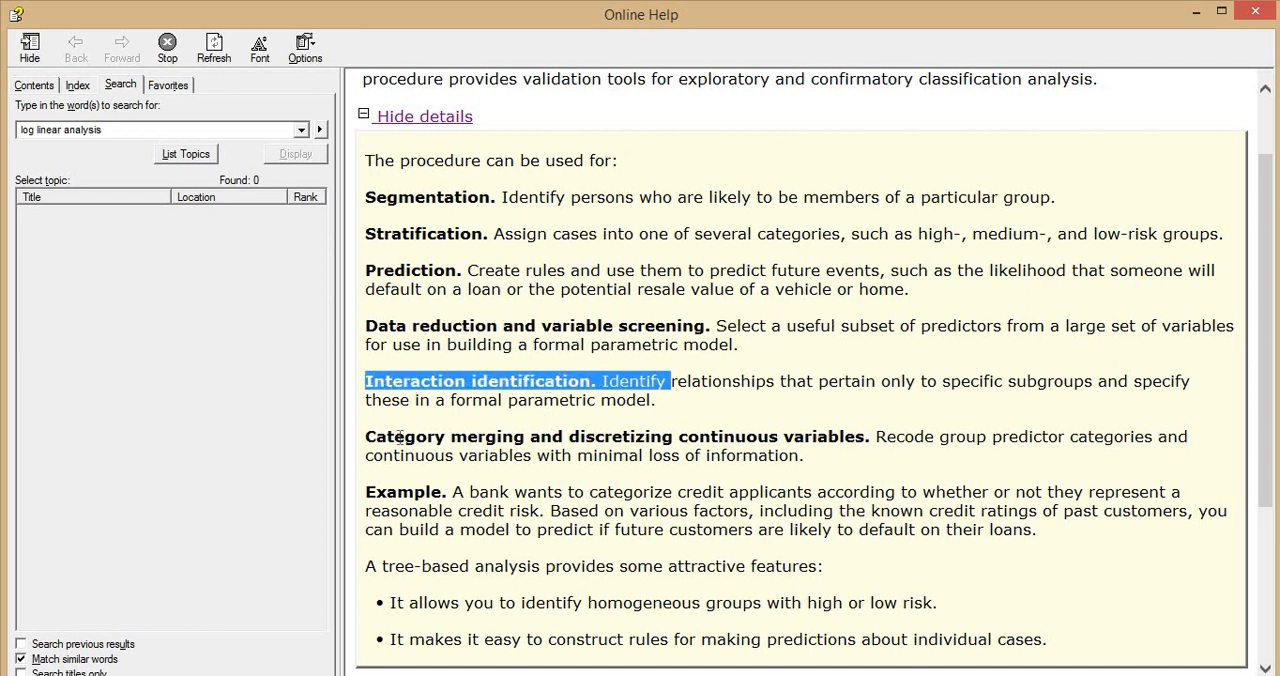
pyautogui.moveTo(366, 437); pyautogui.dragTo(876, 437)
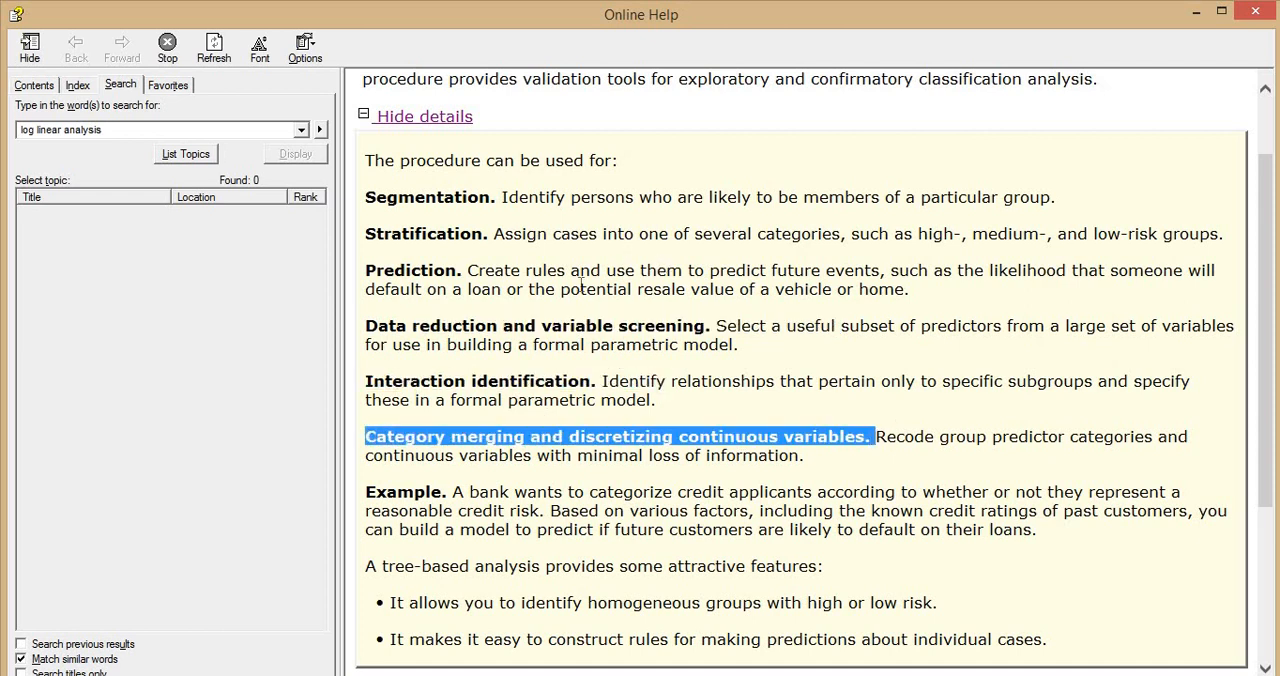
pyautogui.scroll(2, 615, 252)
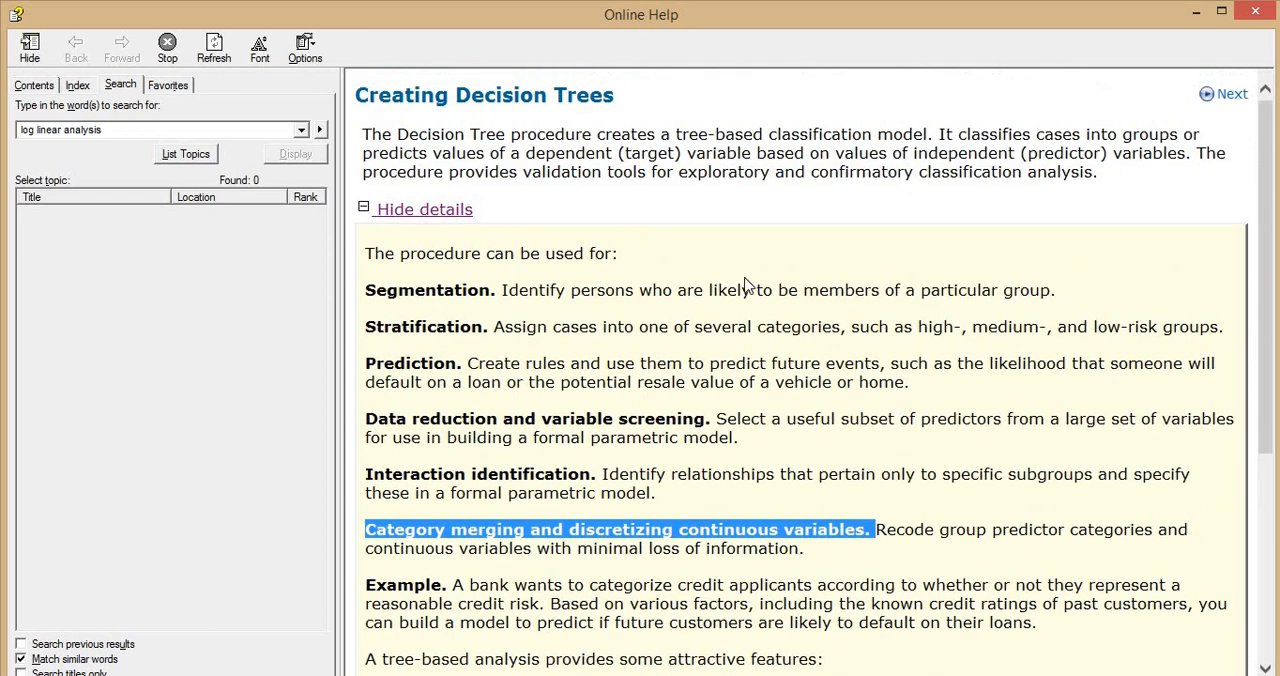
pyautogui.scroll(-7, 743, 287)
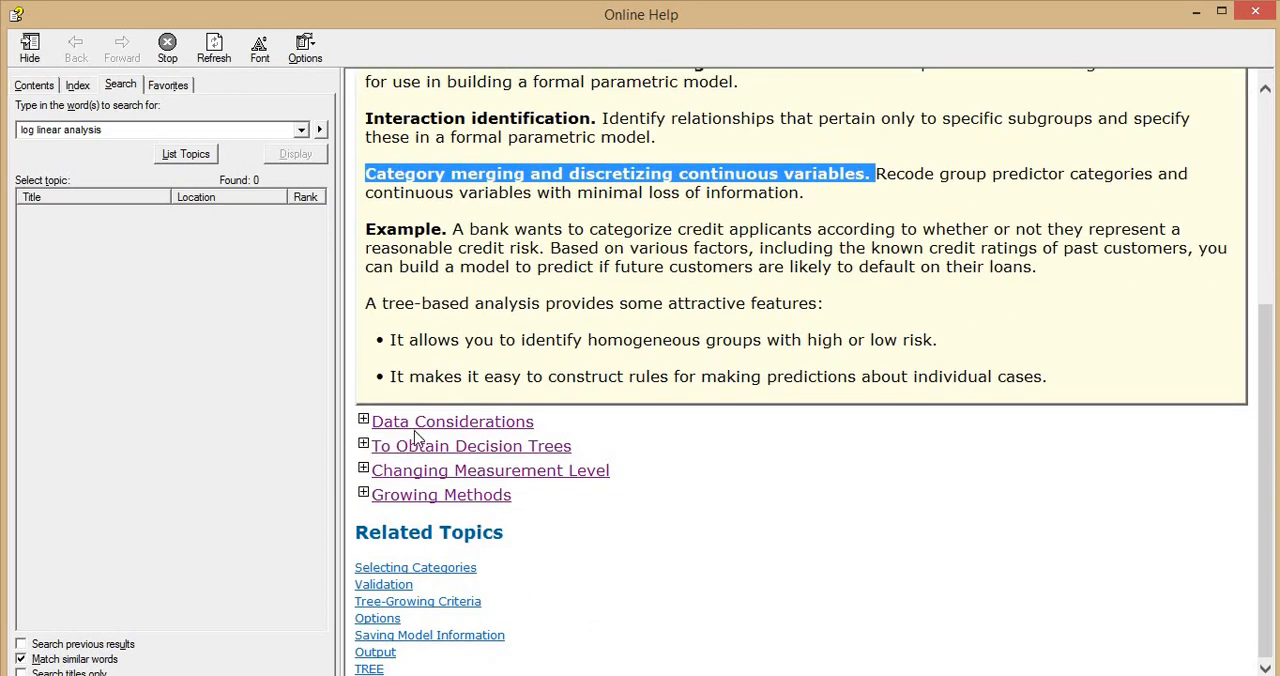
# Expand Data Considerations and read the nominal, ordinal and scale definitions, highlighting the scale entry, down to the value labels note.
pyautogui.click(437, 425)
pyautogui.scroll(-7, 460, 300)
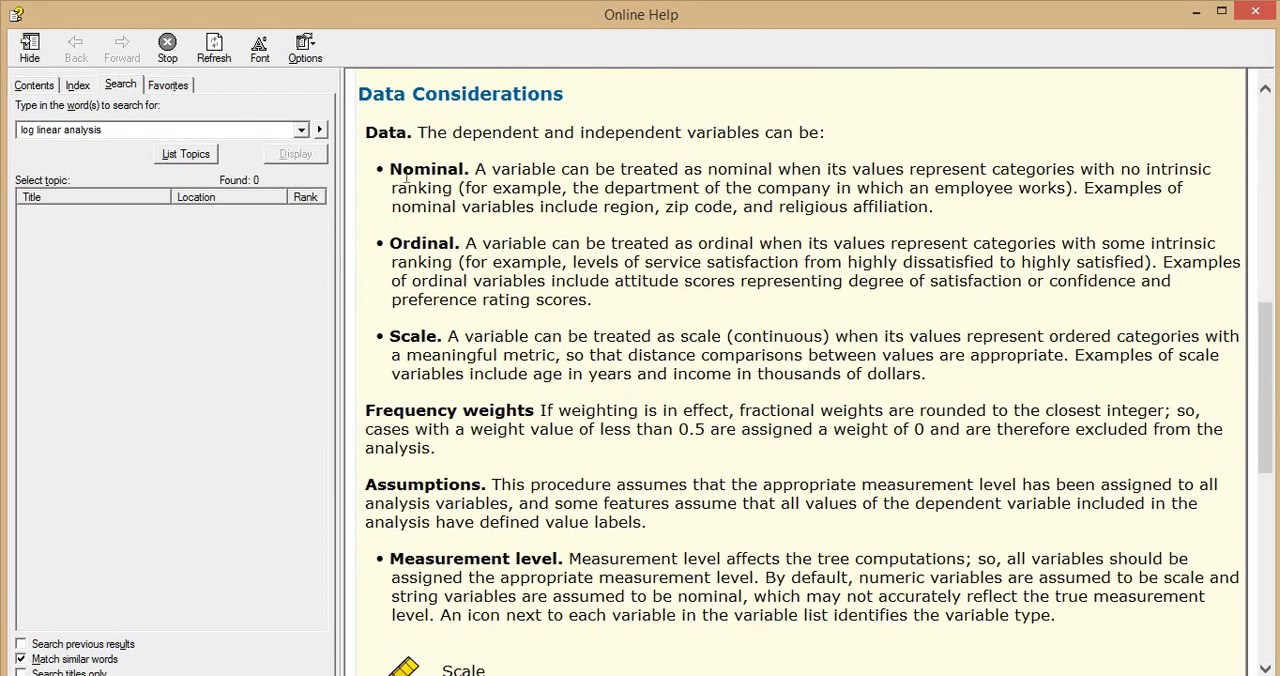
pyautogui.moveTo(390, 336); pyautogui.dragTo(793, 365)
pyautogui.scroll(-8, 700, 300)
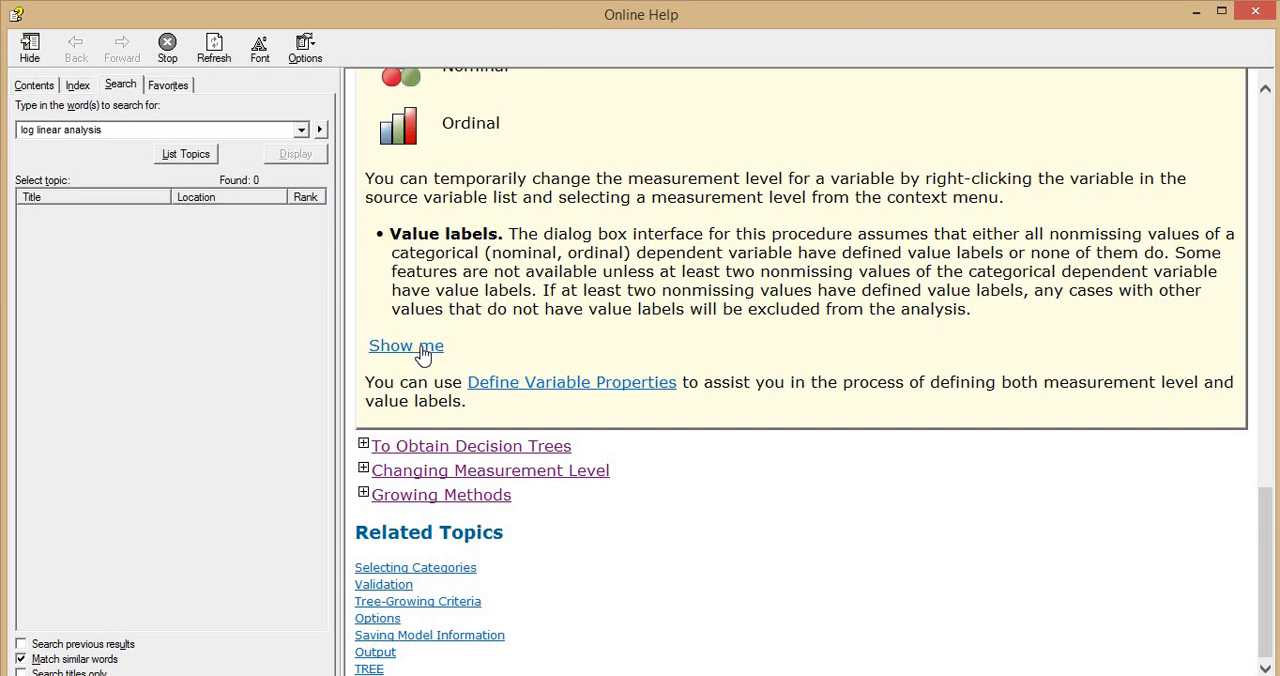
# Expand and read the help sections To Obtain Decision Trees and Changing Measurement Level.
pyautogui.click(487, 452)
pyautogui.scroll(-6, 680, 403)
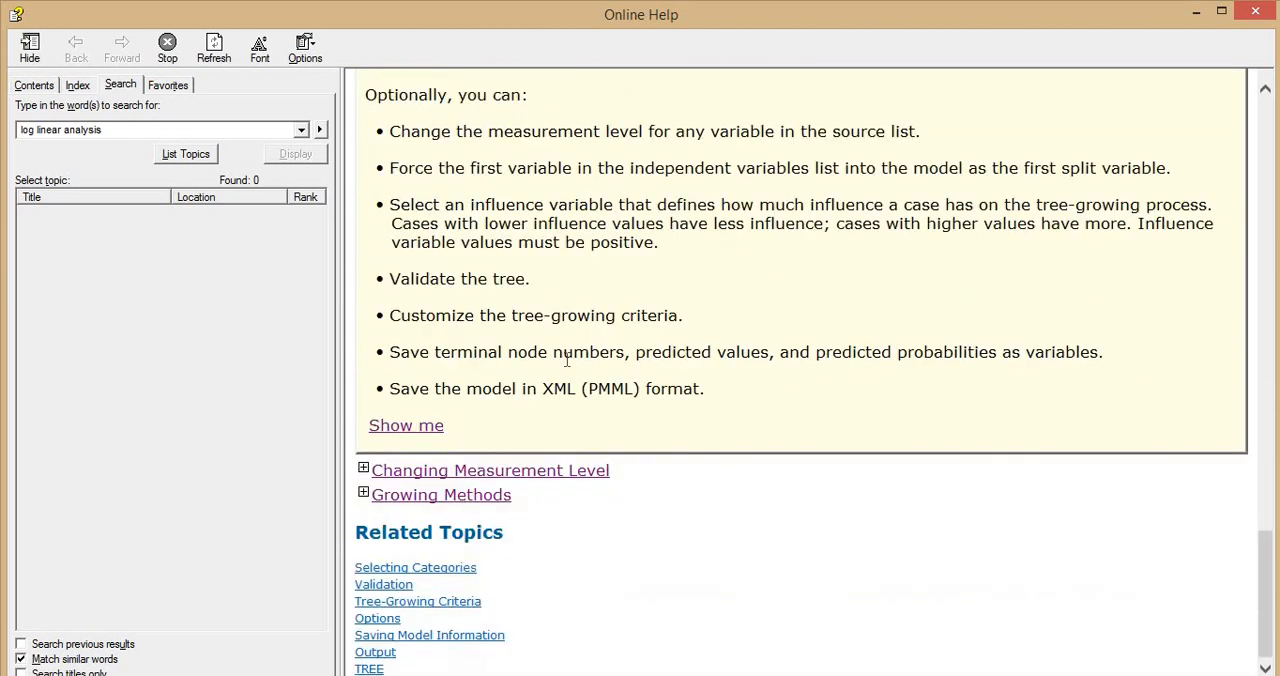
pyautogui.click(492, 466)
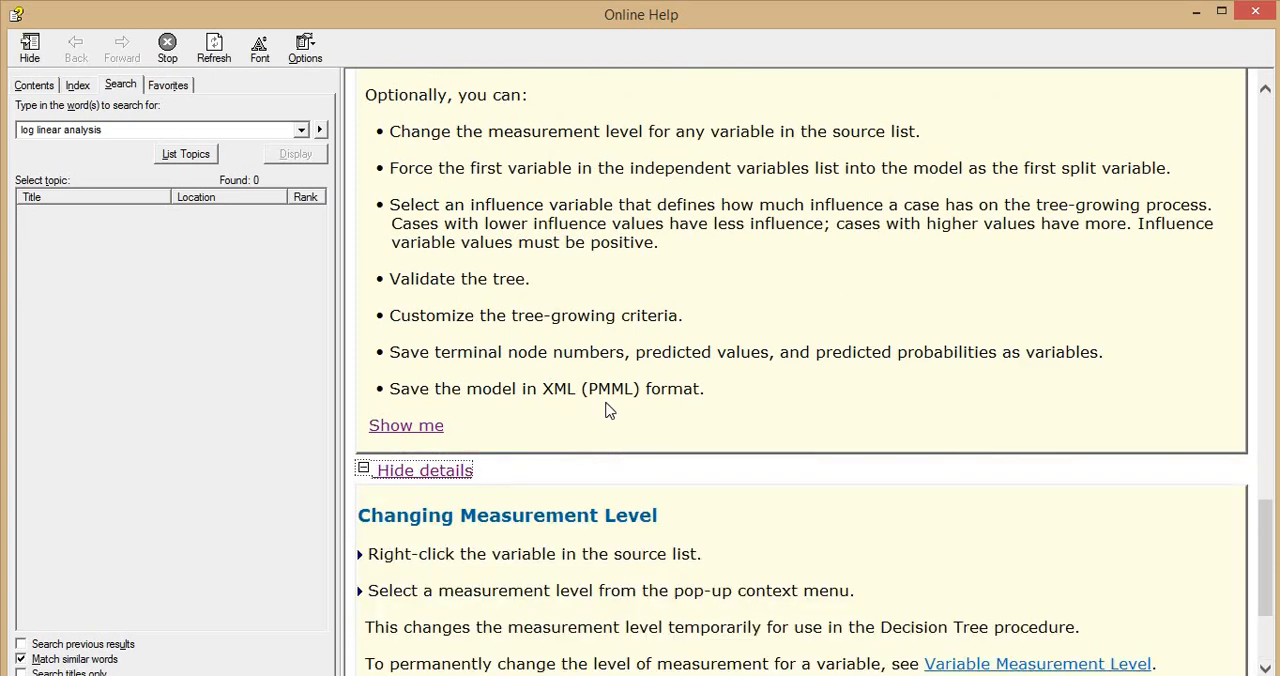
pyautogui.scroll(-3, 606, 408)
# Expand Growing Methods and read the method descriptions, highlighting that Exhaustive CHAID examines all possible splits for each predictor.
pyautogui.click(465, 493)
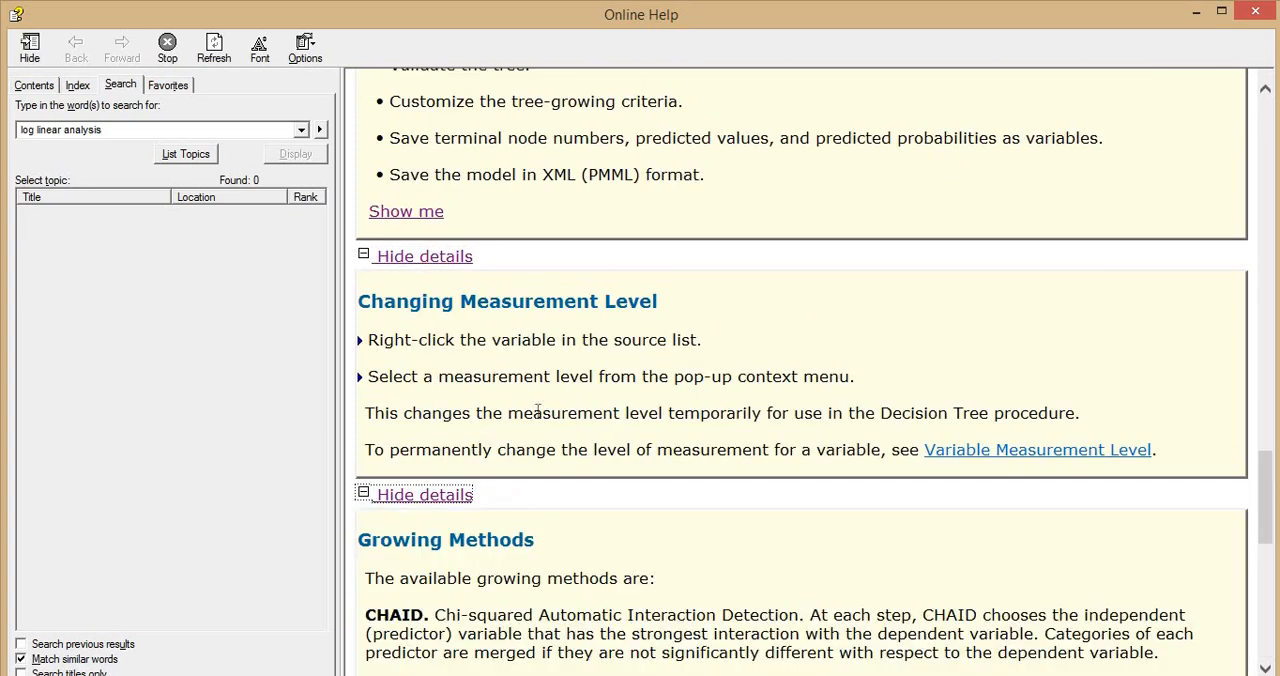
pyautogui.scroll(-5, 491, 461)
pyautogui.scroll(-4, 423, 240)
pyautogui.scroll(4, 413, 290)
pyautogui.scroll(-4, 413, 290)
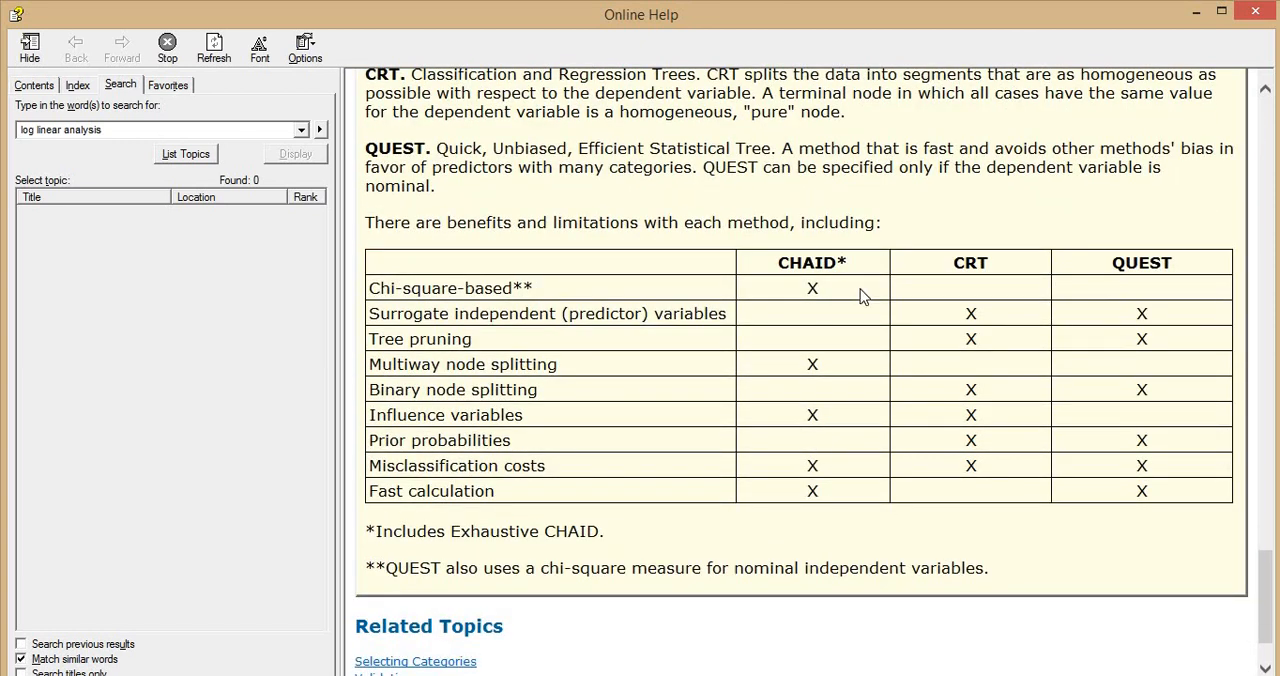
pyautogui.scroll(3, 780, 333)
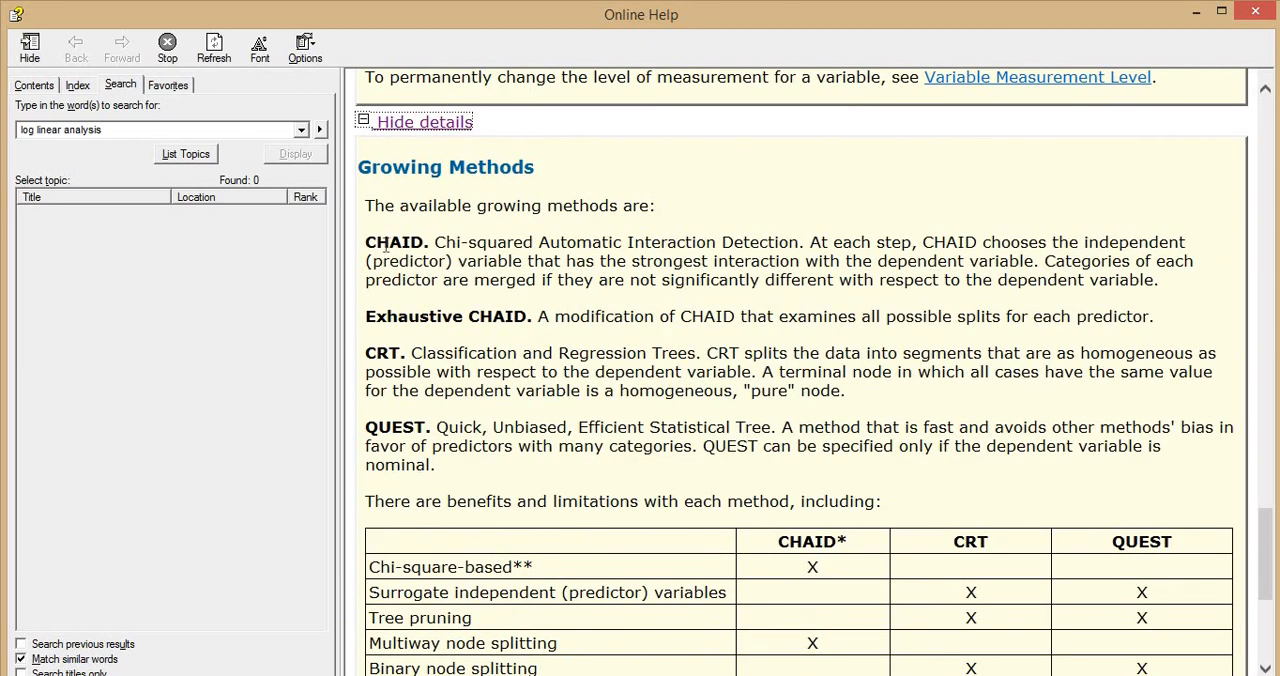
pyautogui.moveTo(377, 315); pyautogui.dragTo(1000, 316)
pyautogui.click(696, 310)
pyautogui.moveTo(822, 313); pyautogui.dragTo(1130, 318)
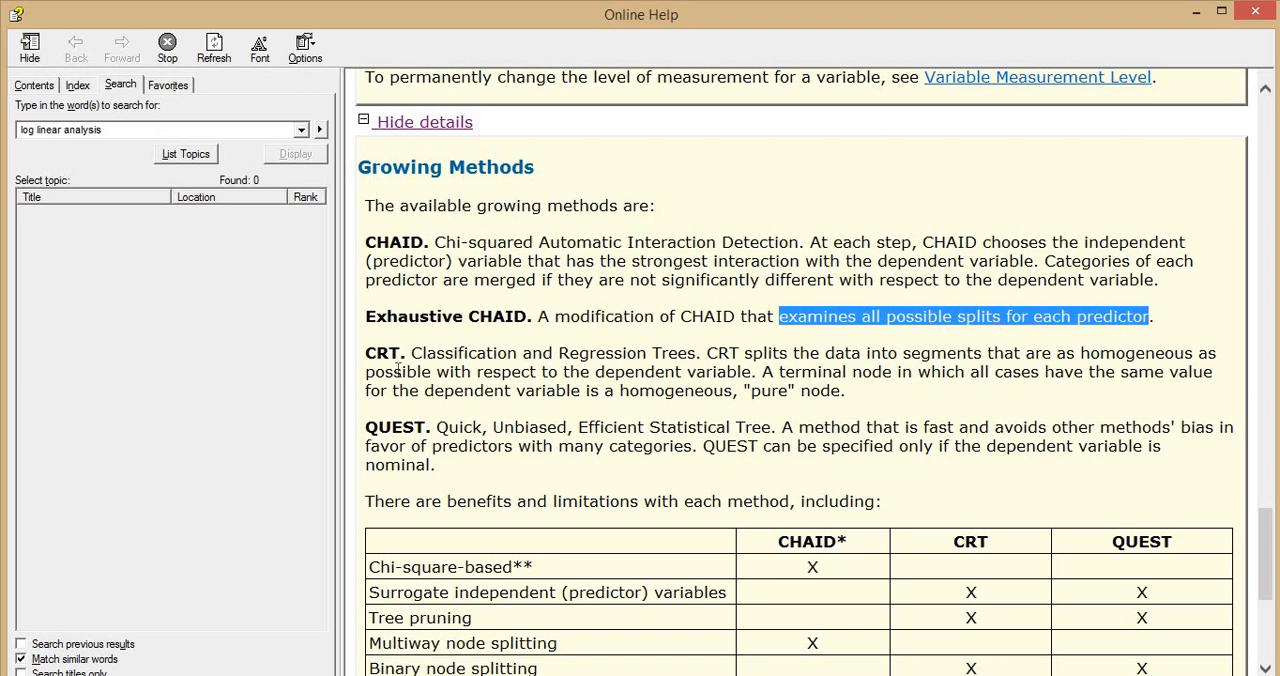
# Read the CHAID, CRT and QUEST comparison table, highlighting the footnote on QUEST's chi-square measure for nominal independent variables.
pyautogui.scroll(-3, 400, 372)
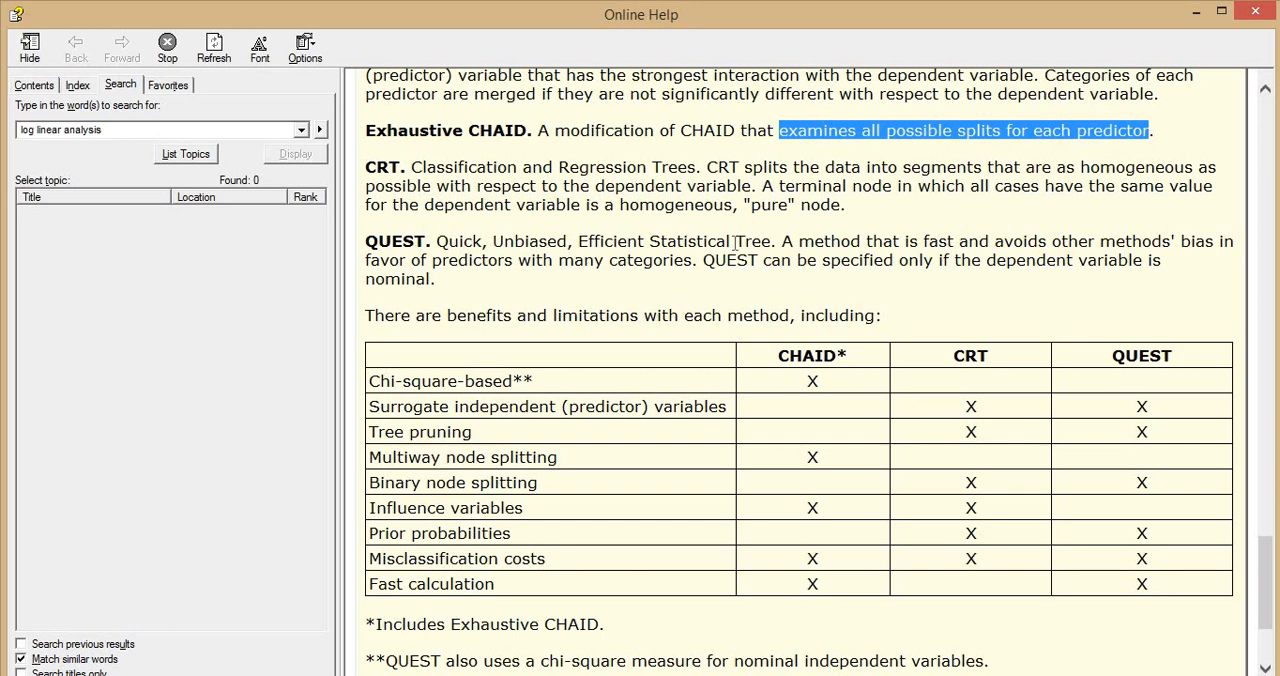
pyautogui.scroll(-3, 655, 416)
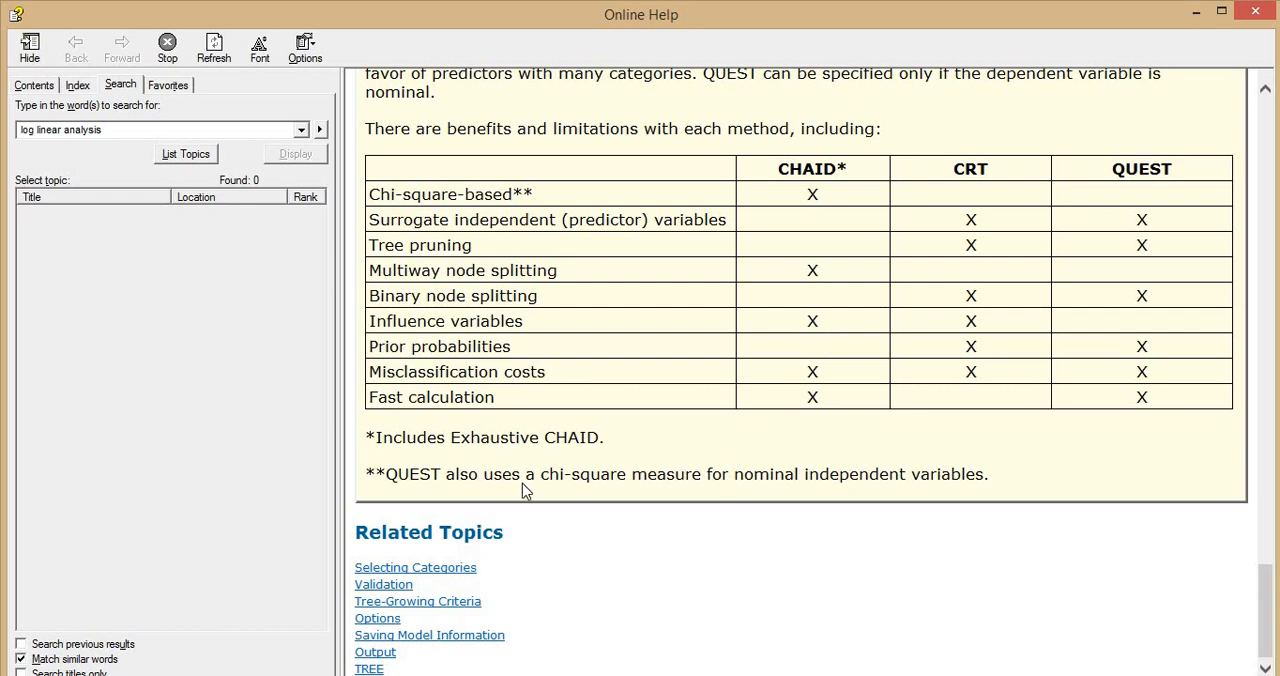
pyautogui.moveTo(385, 474); pyautogui.dragTo(984, 474)
pyautogui.click(667, 477)
pyautogui.scroll(4, 668, 476)
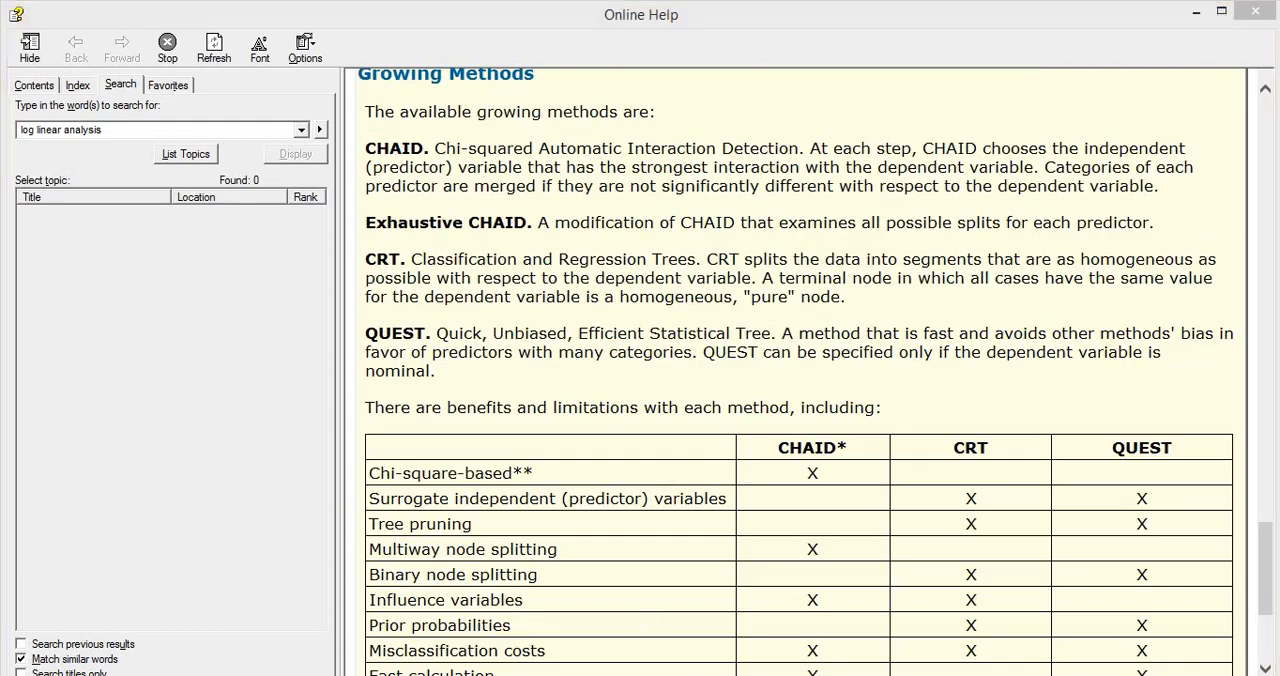
# Leave the help, close the Decision Tree setup without running it, and return to the tree diagram in the output.
pyautogui.click(756, 604)
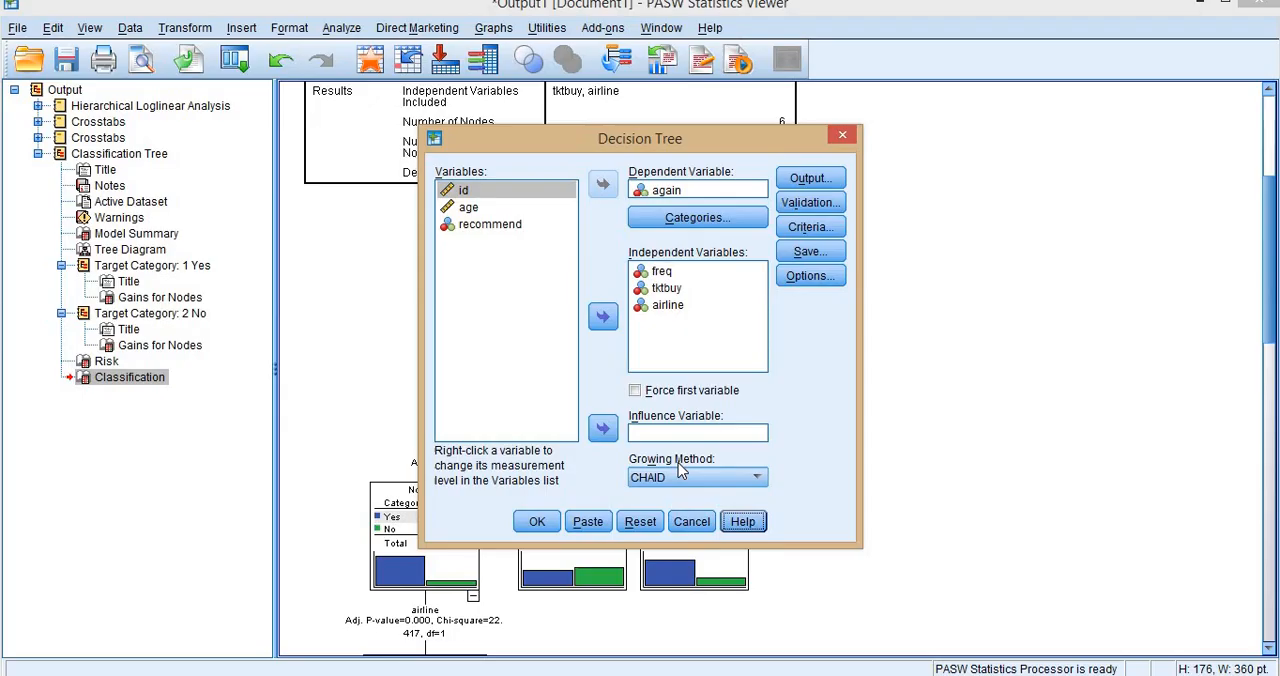
pyautogui.click(845, 134)
pyautogui.scroll(-3, 766, 292)
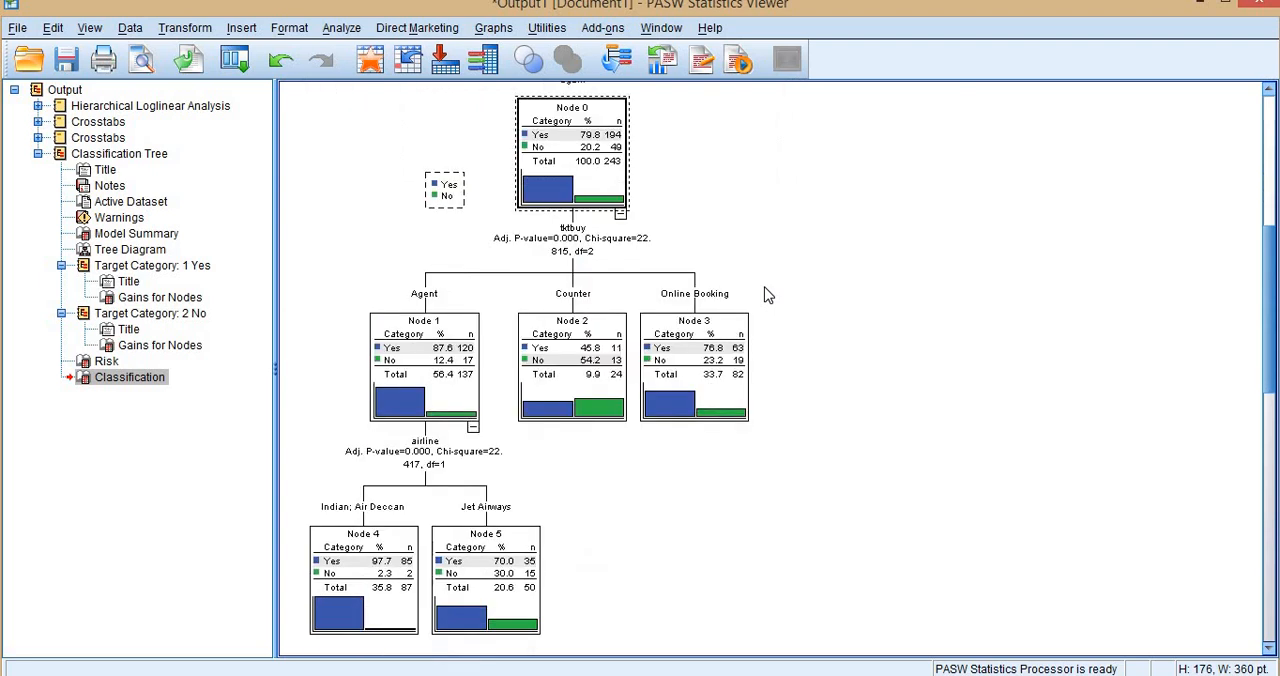